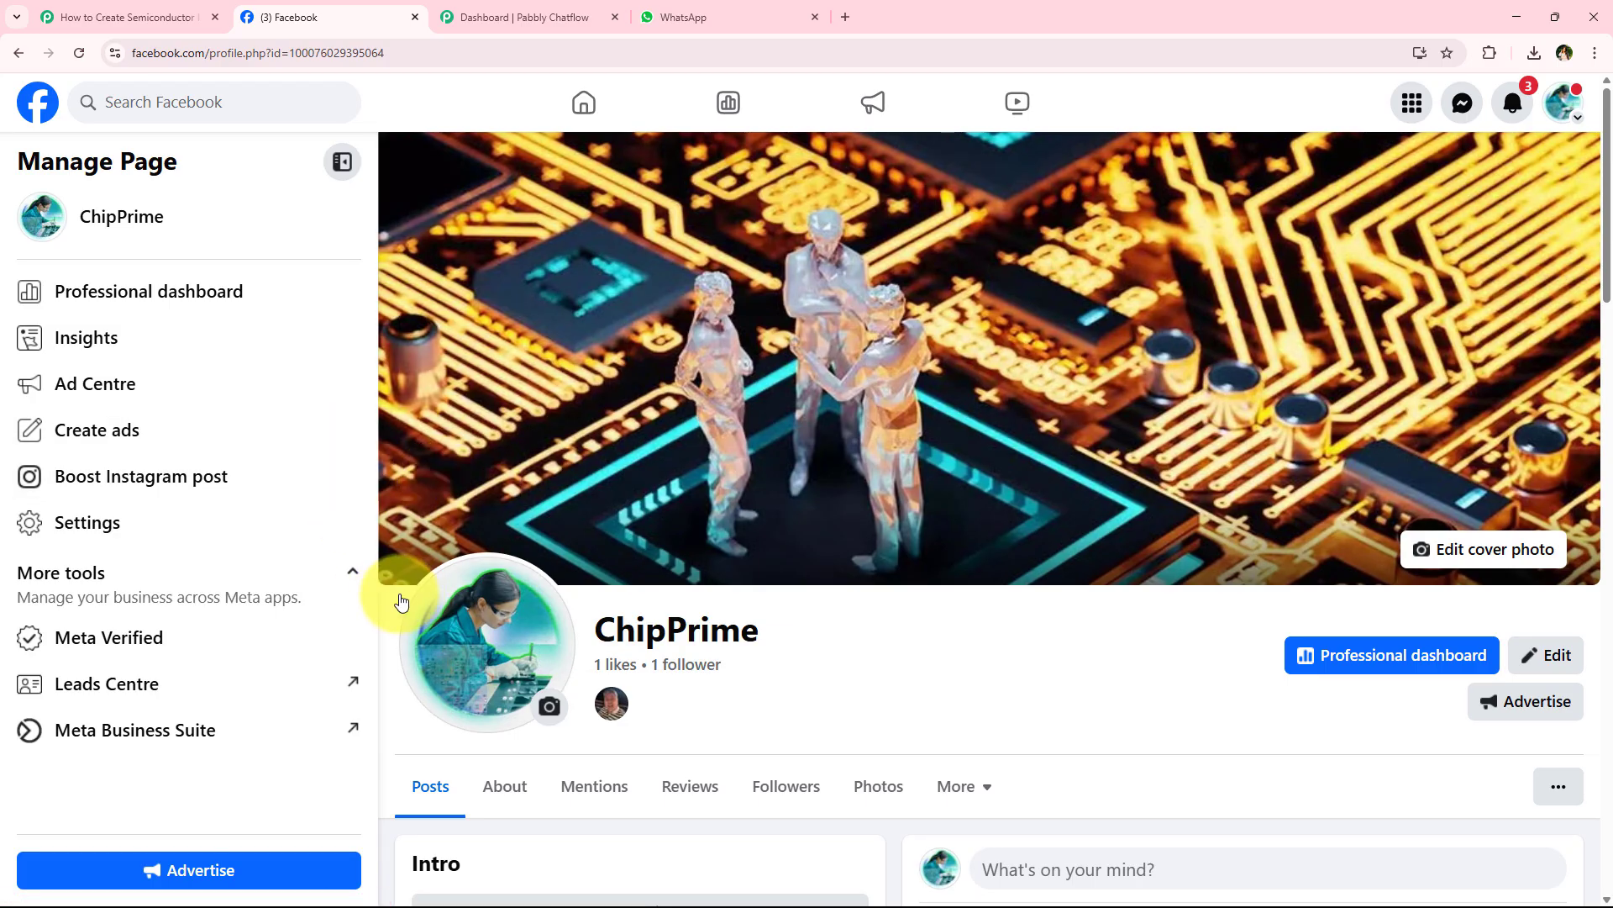
- Switch to the Pabbly Connect workflow and review the Facebook Lead Ads trigger's page, lead form and response settings against the Facebook page
left_click(93, 17)
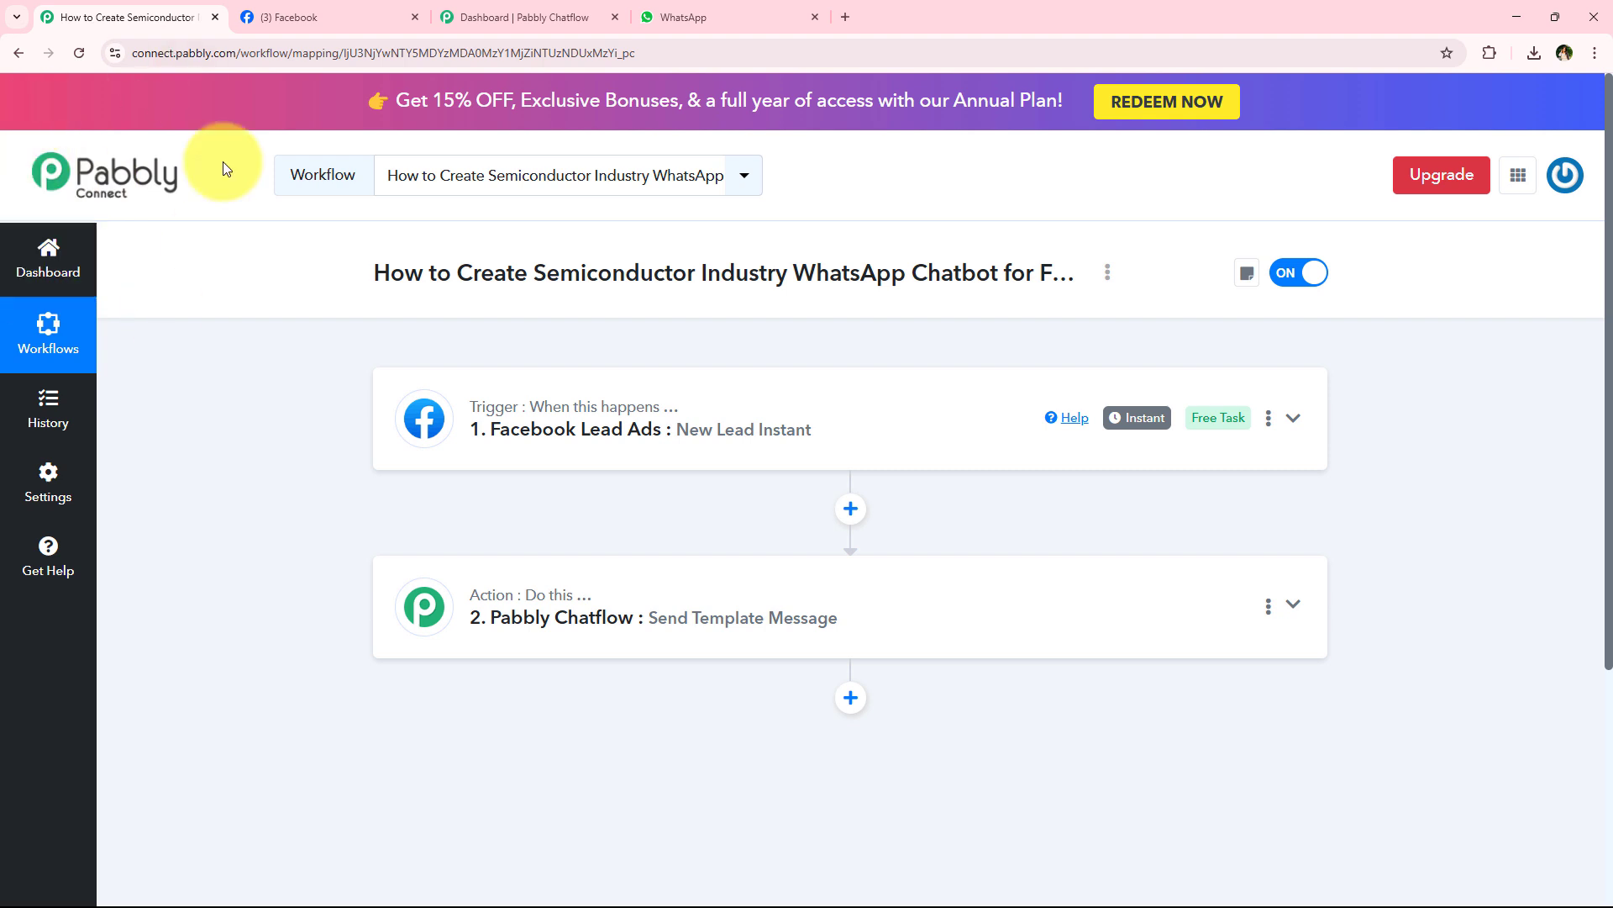
left_click(657, 439)
scroll(401, 528, "down", 1)
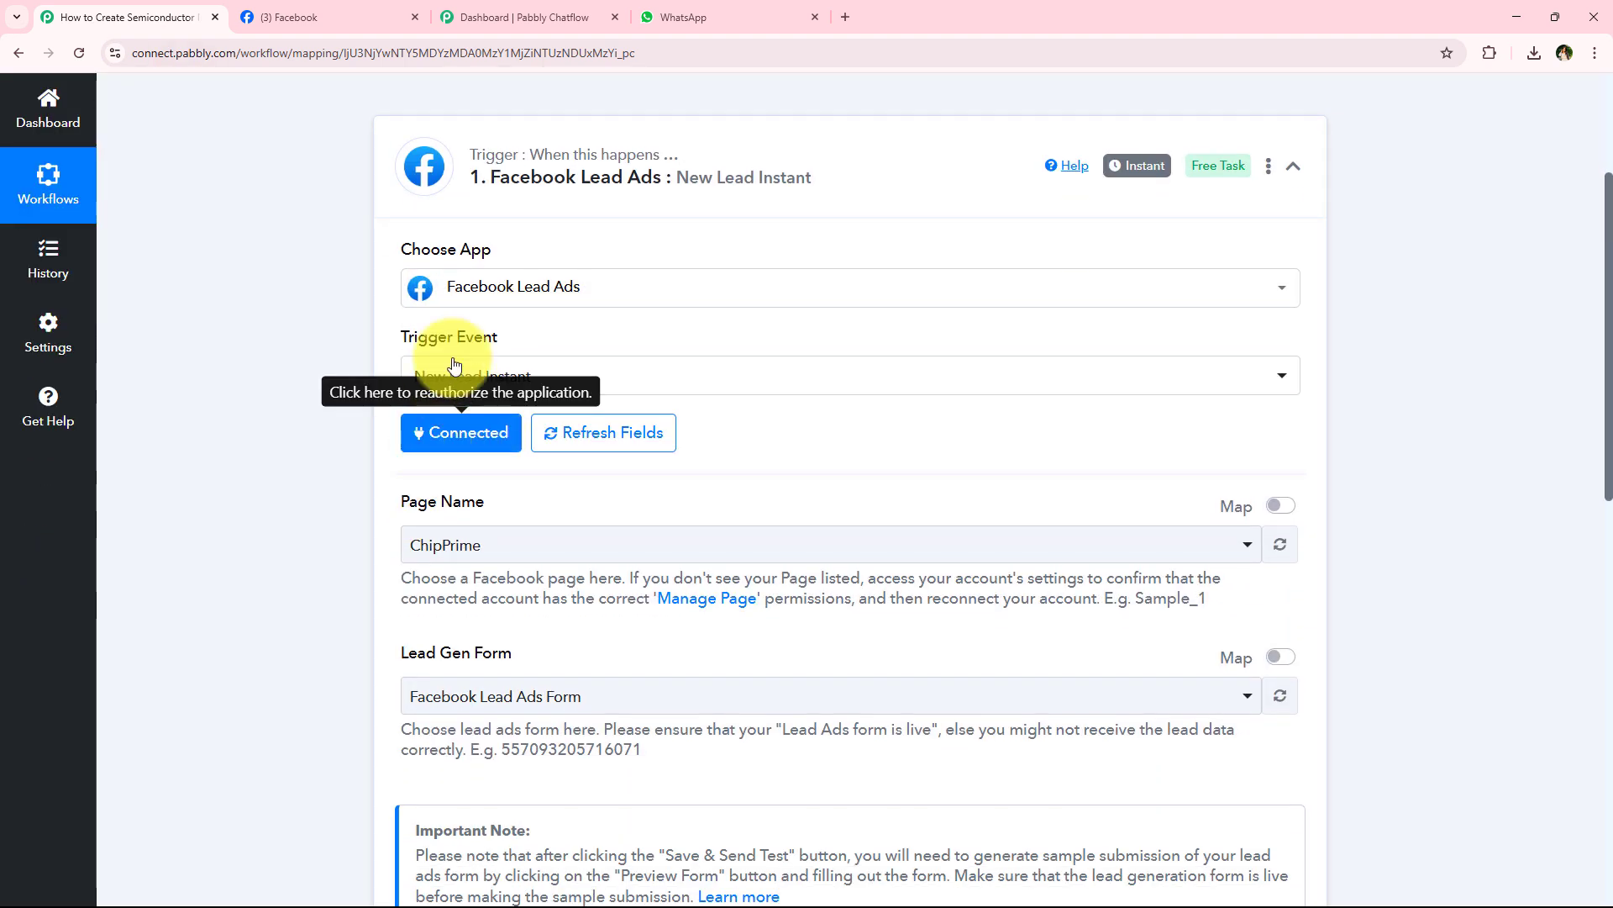
scroll(275, 471, "down", 1)
scroll(275, 470, "down", 2)
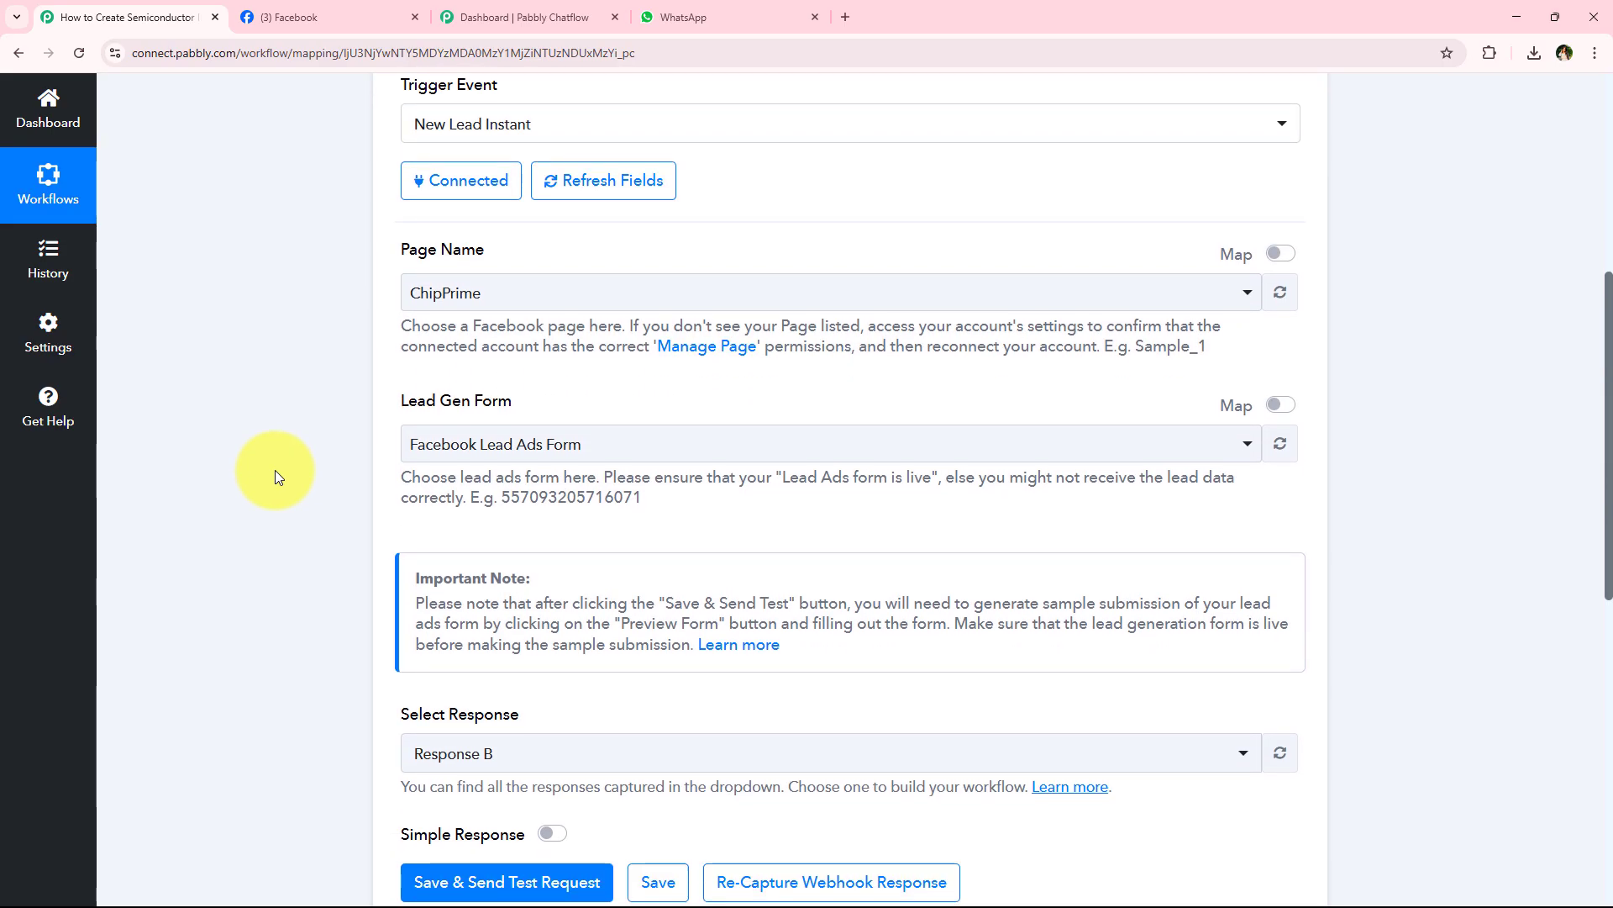
left_click(314, 17)
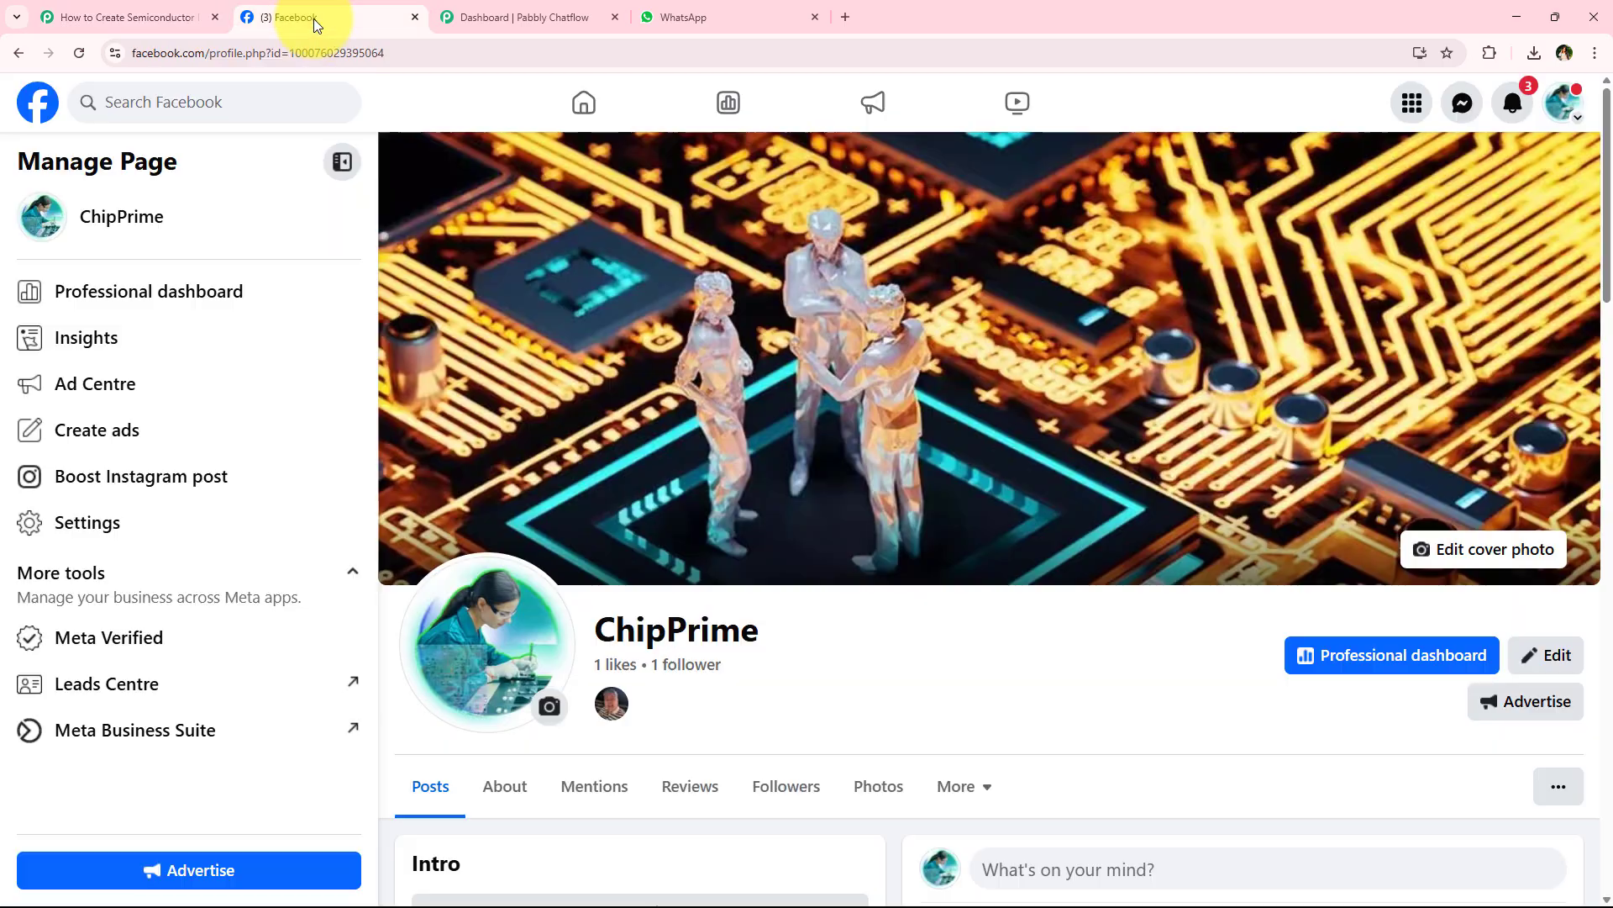
left_click(118, 17)
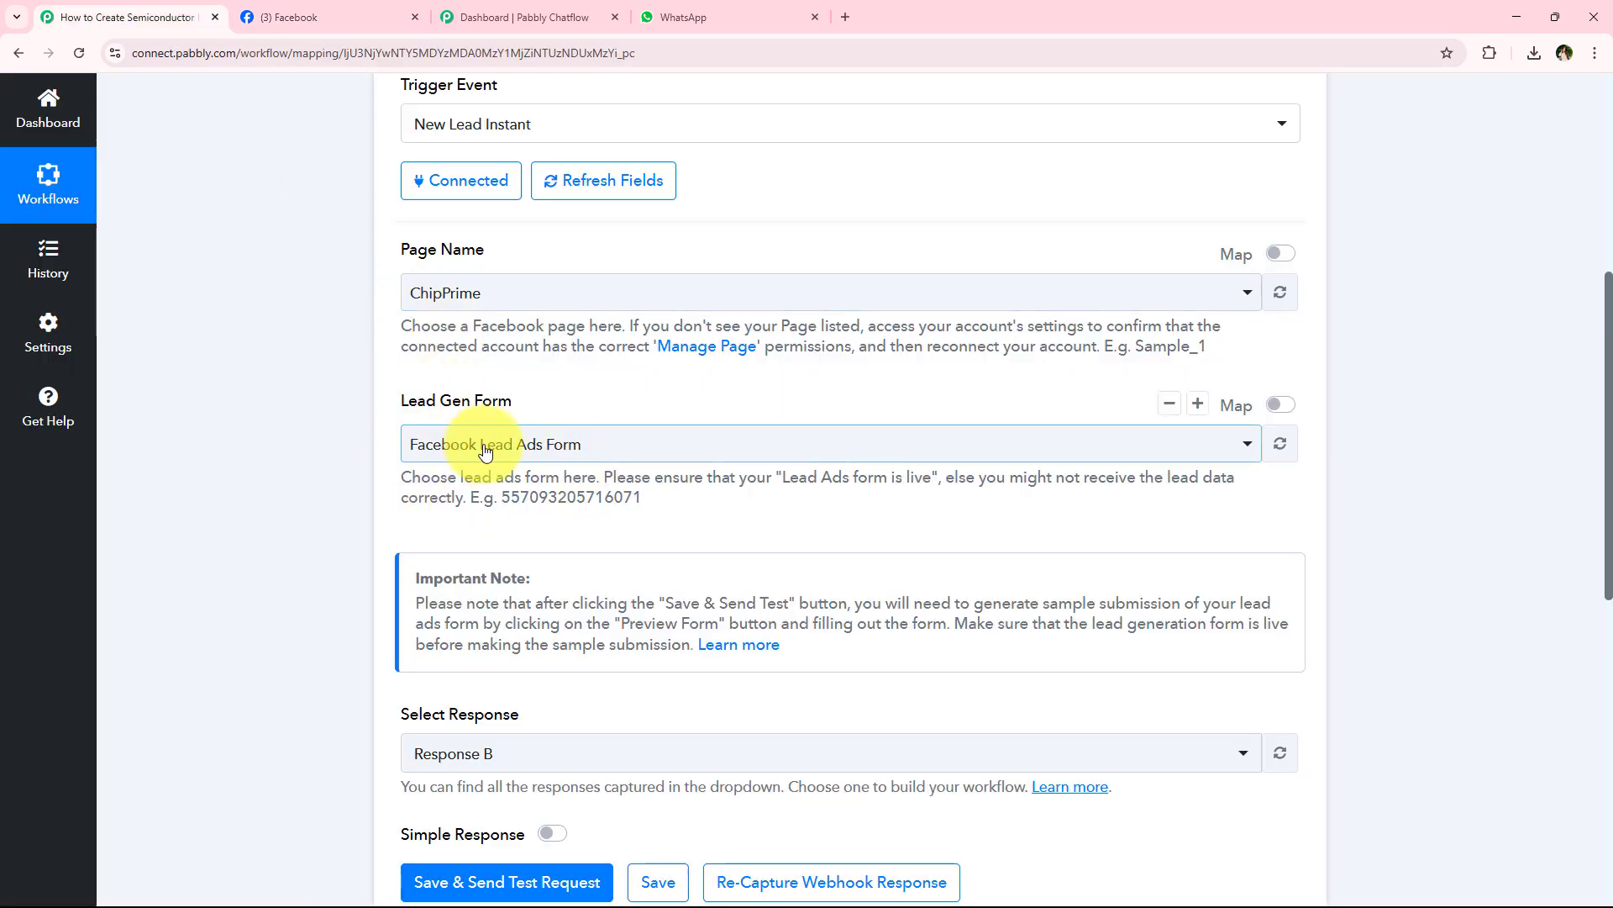
scroll(613, 426, "down", 5)
scroll(613, 426, "down", 1)
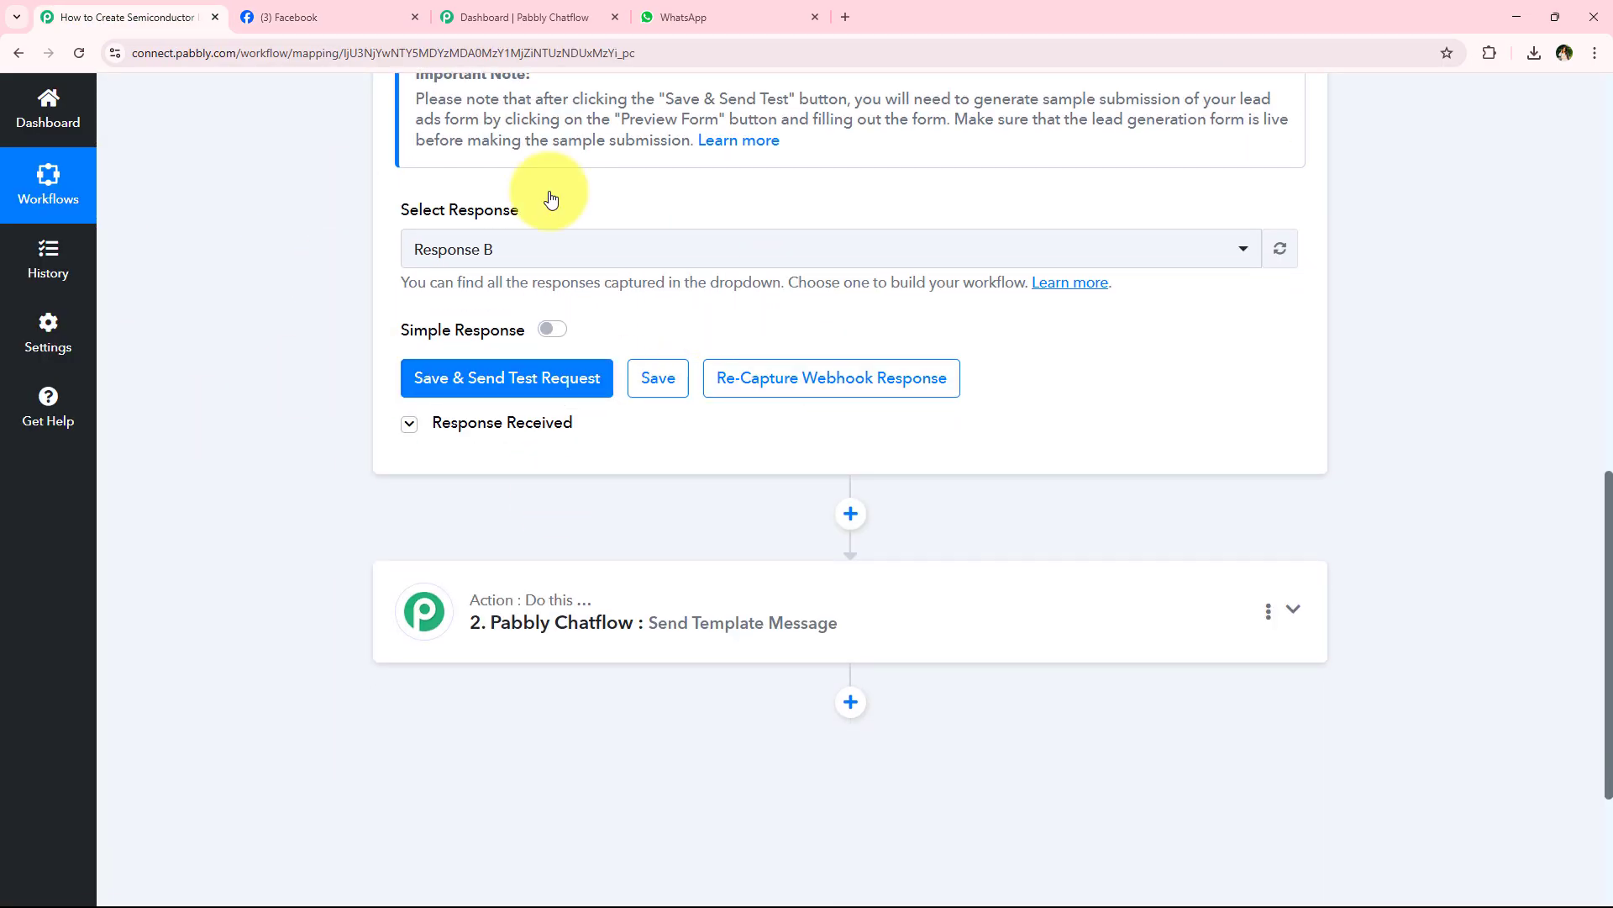
- Review the Send Template Message action's recipient number, template and body parameter settings, and collapse the action
left_click(632, 563)
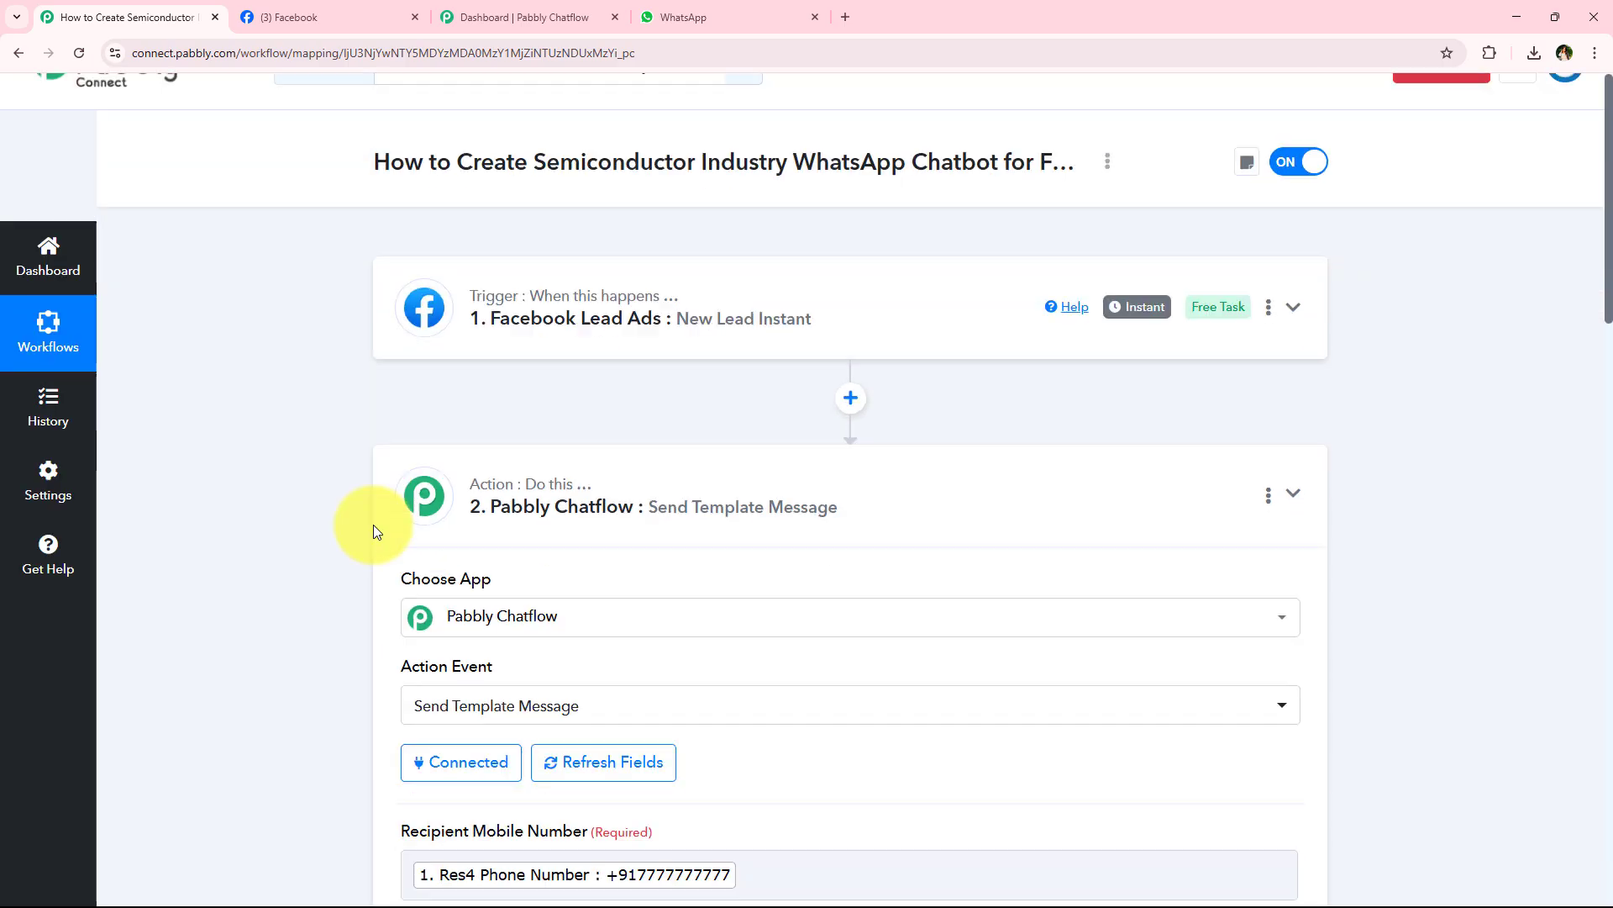
scroll(373, 524, "down", 3)
scroll(272, 375, "down", 4)
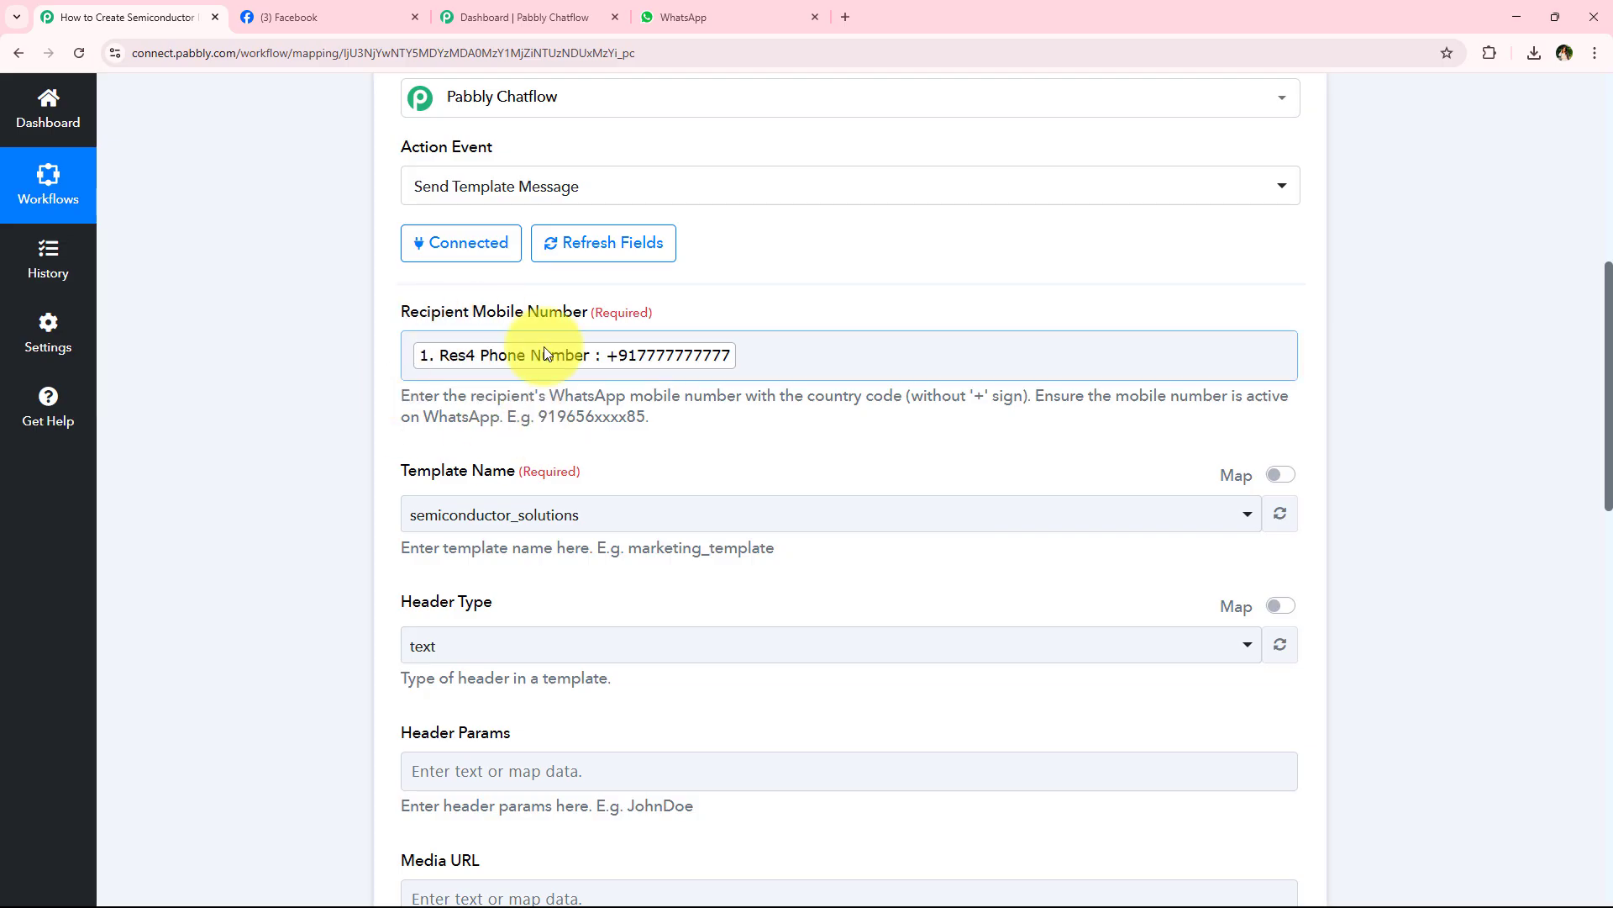
scroll(496, 411, "down", 2)
scroll(349, 460, "down", 12)
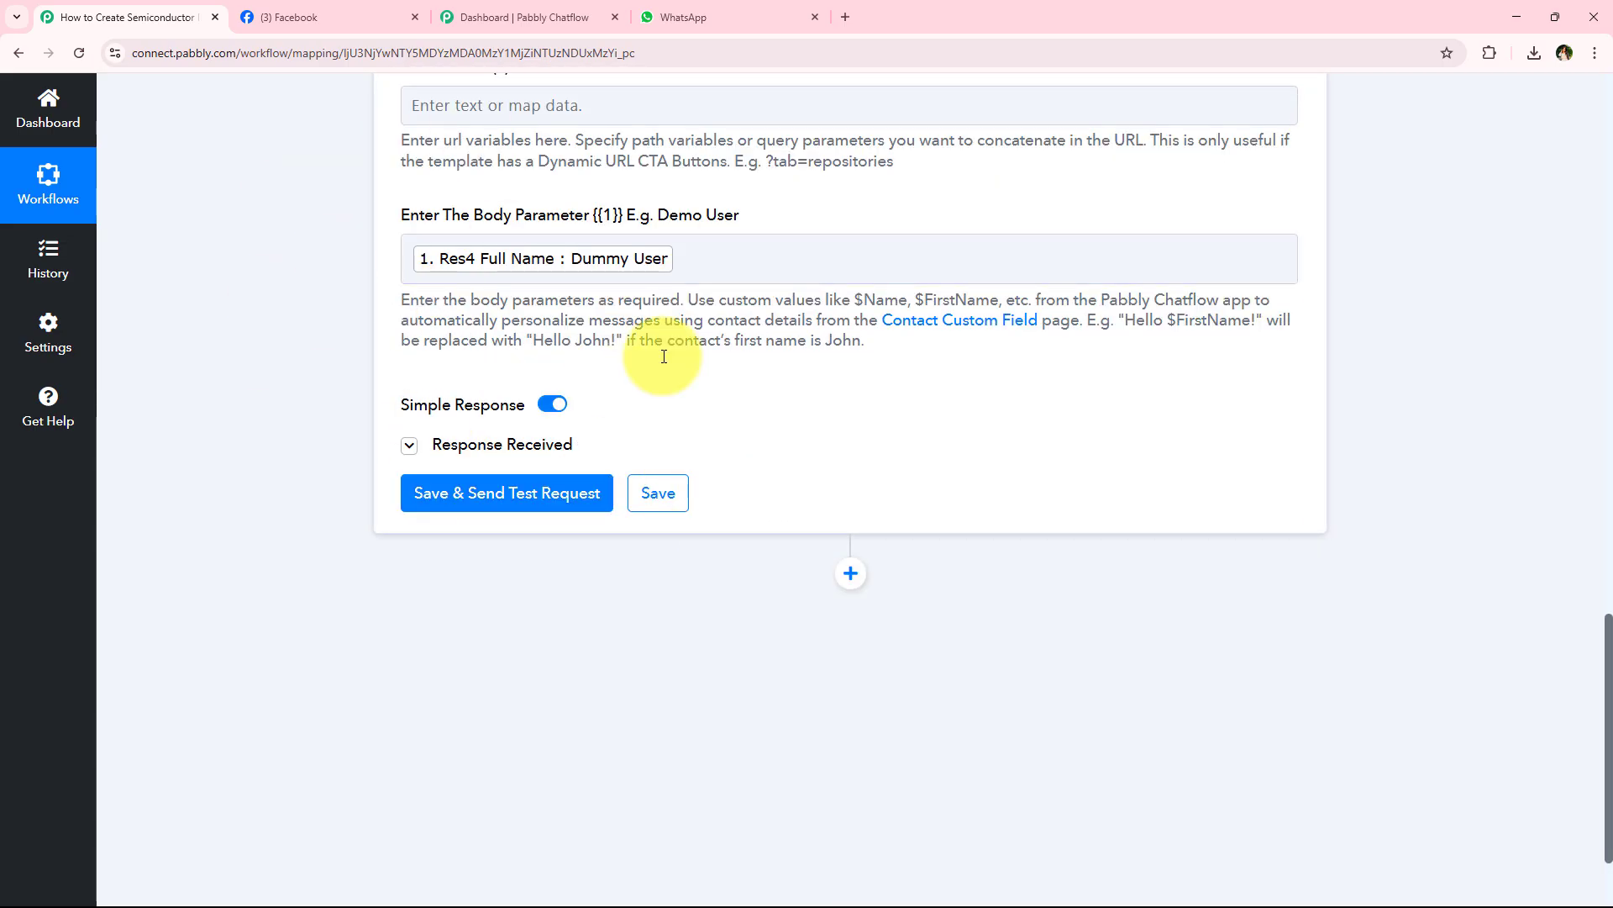
scroll(350, 649, "up", 20)
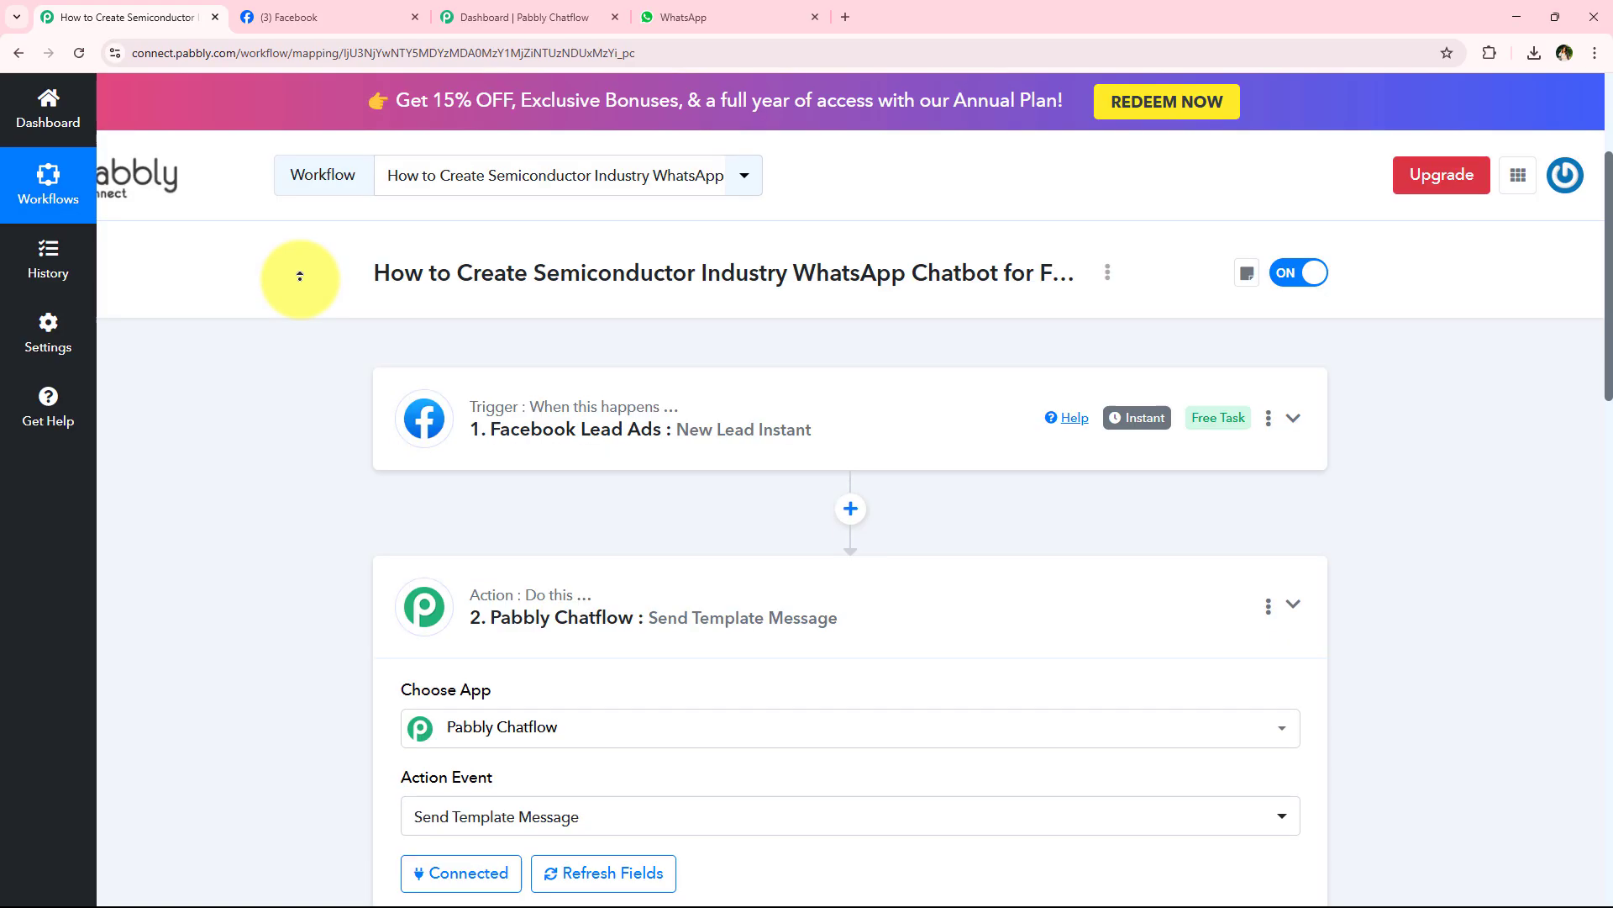
left_click(605, 587)
- Switch to WhatsApp to read the template message from Pabbly ChatFlow, and return to the workflow
key("alt+Tab")
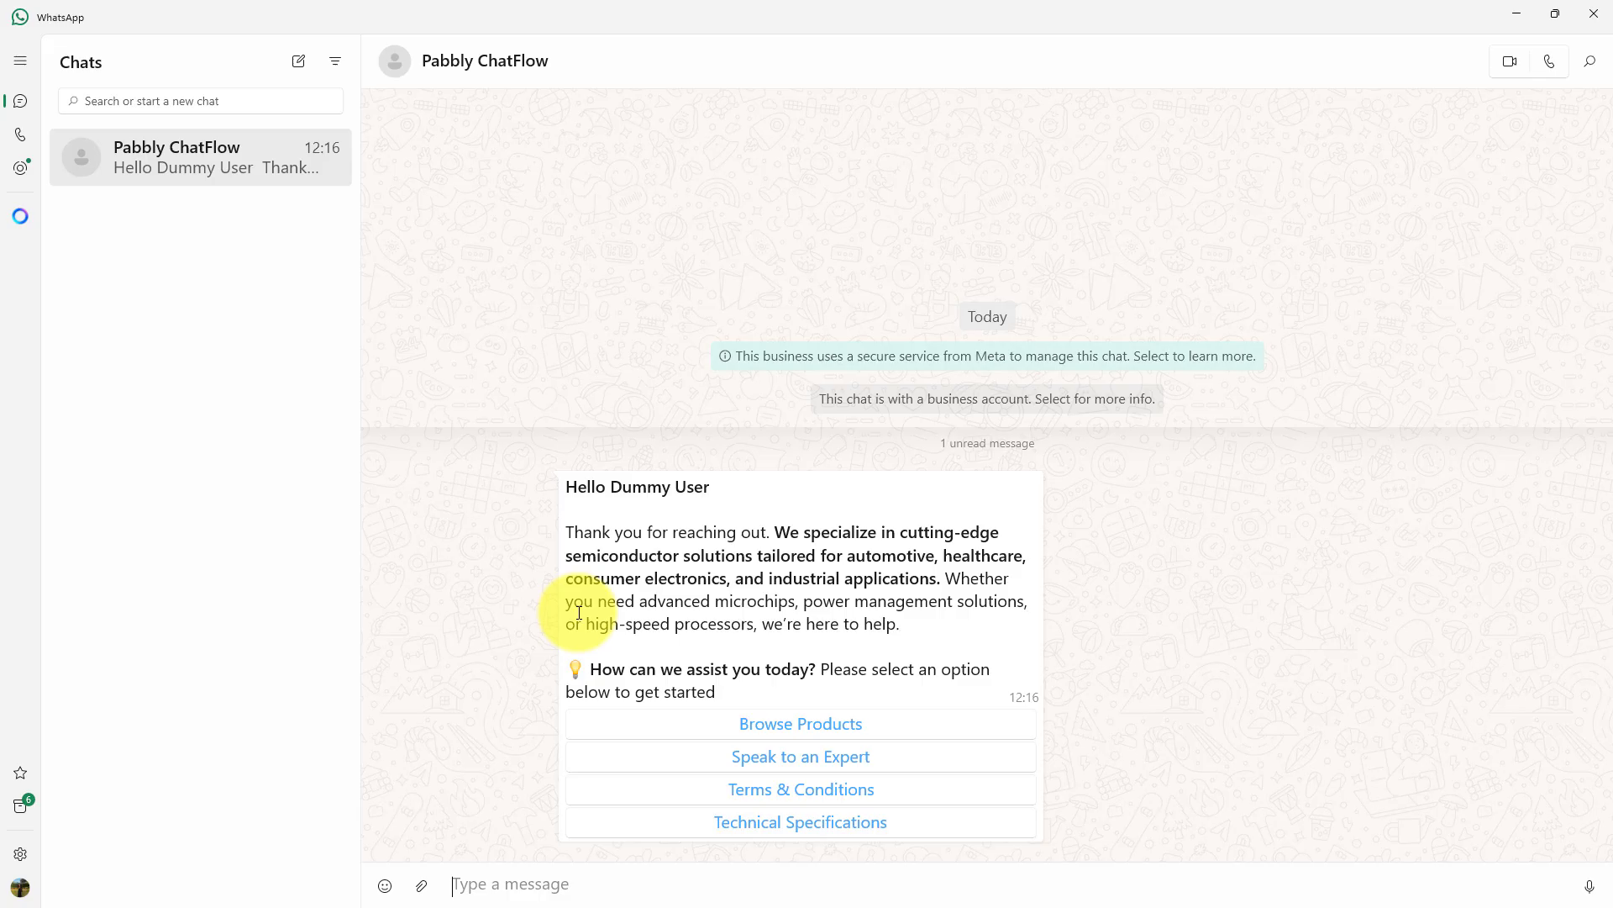
left_click(1517, 13)
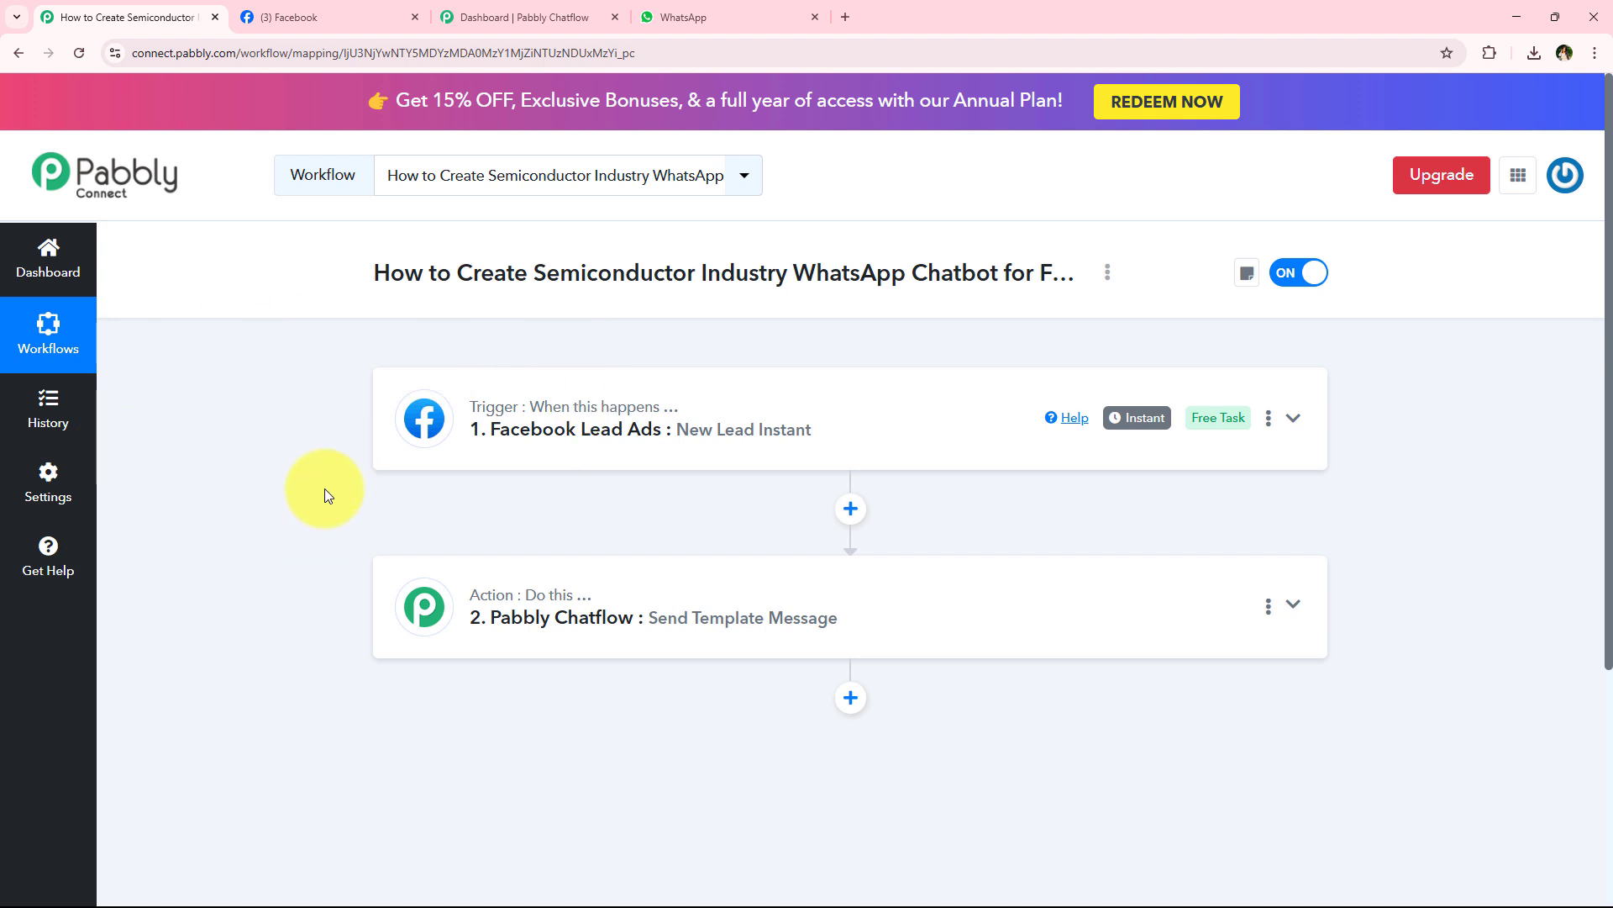
mouse_move(538, 411)
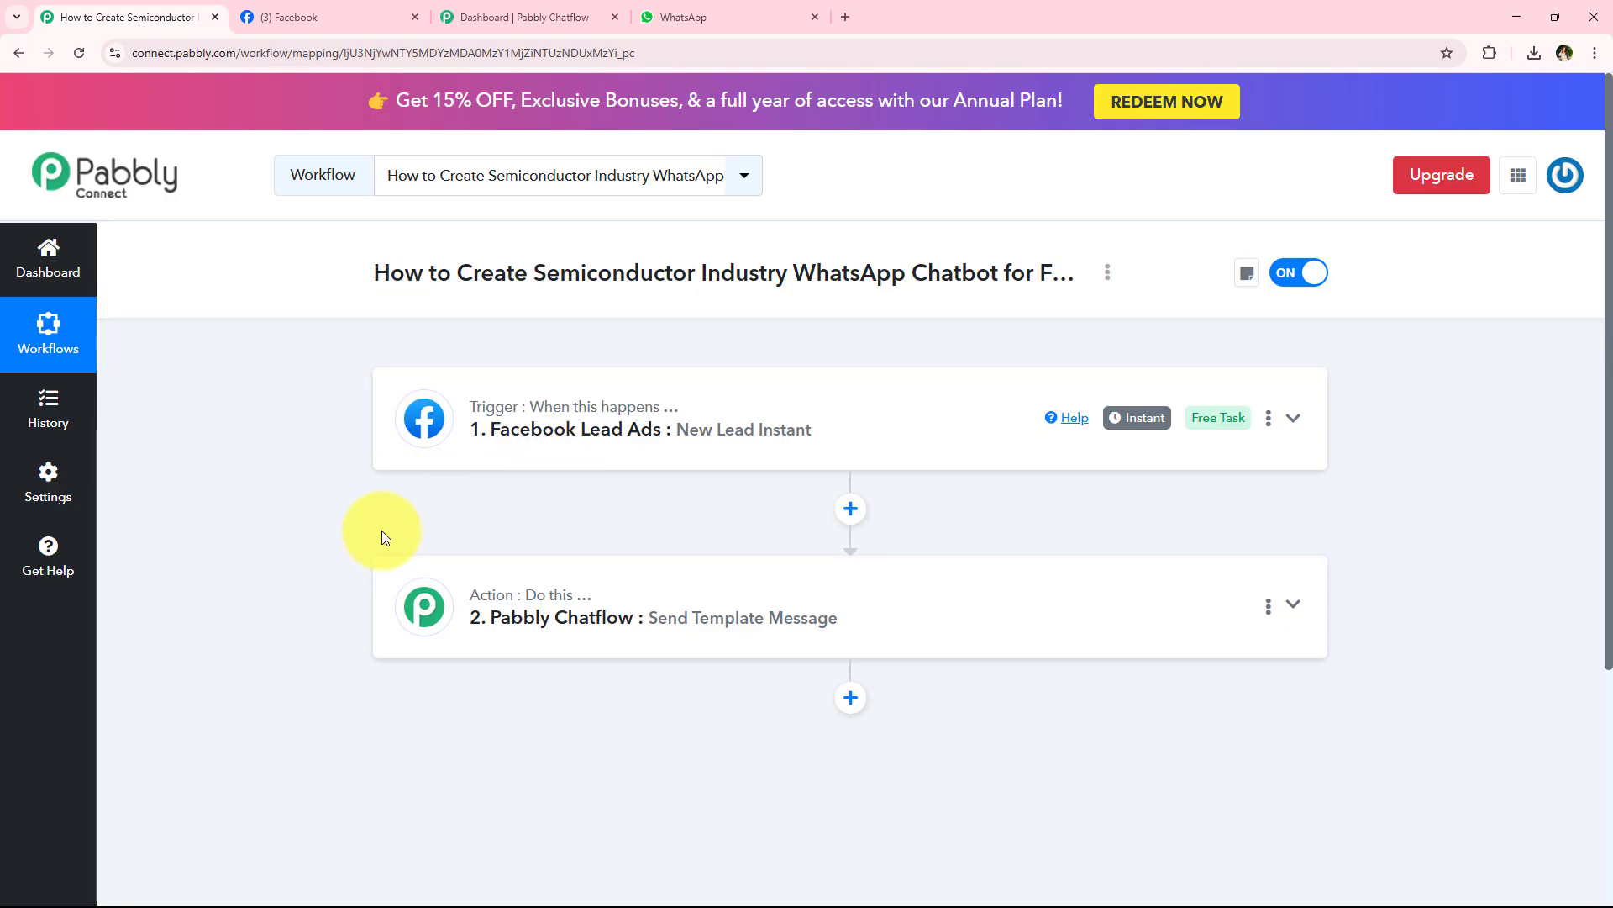
- Switch to Pabbly Chatflow and add a new flow in the Flow Builder
left_click(502, 10)
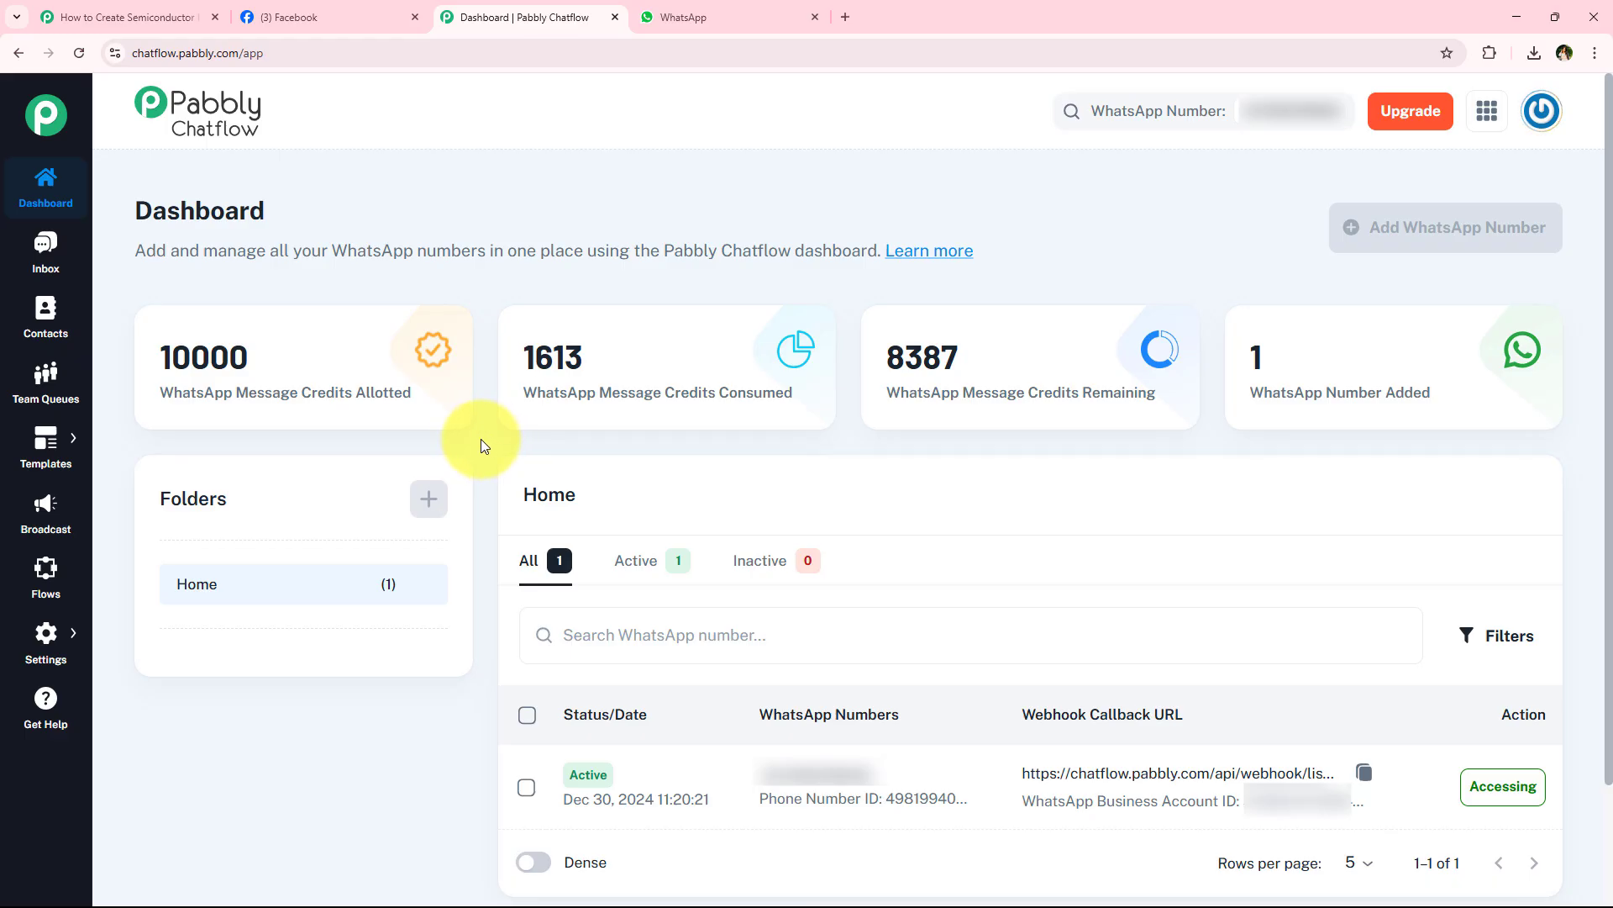
left_click(159, 17)
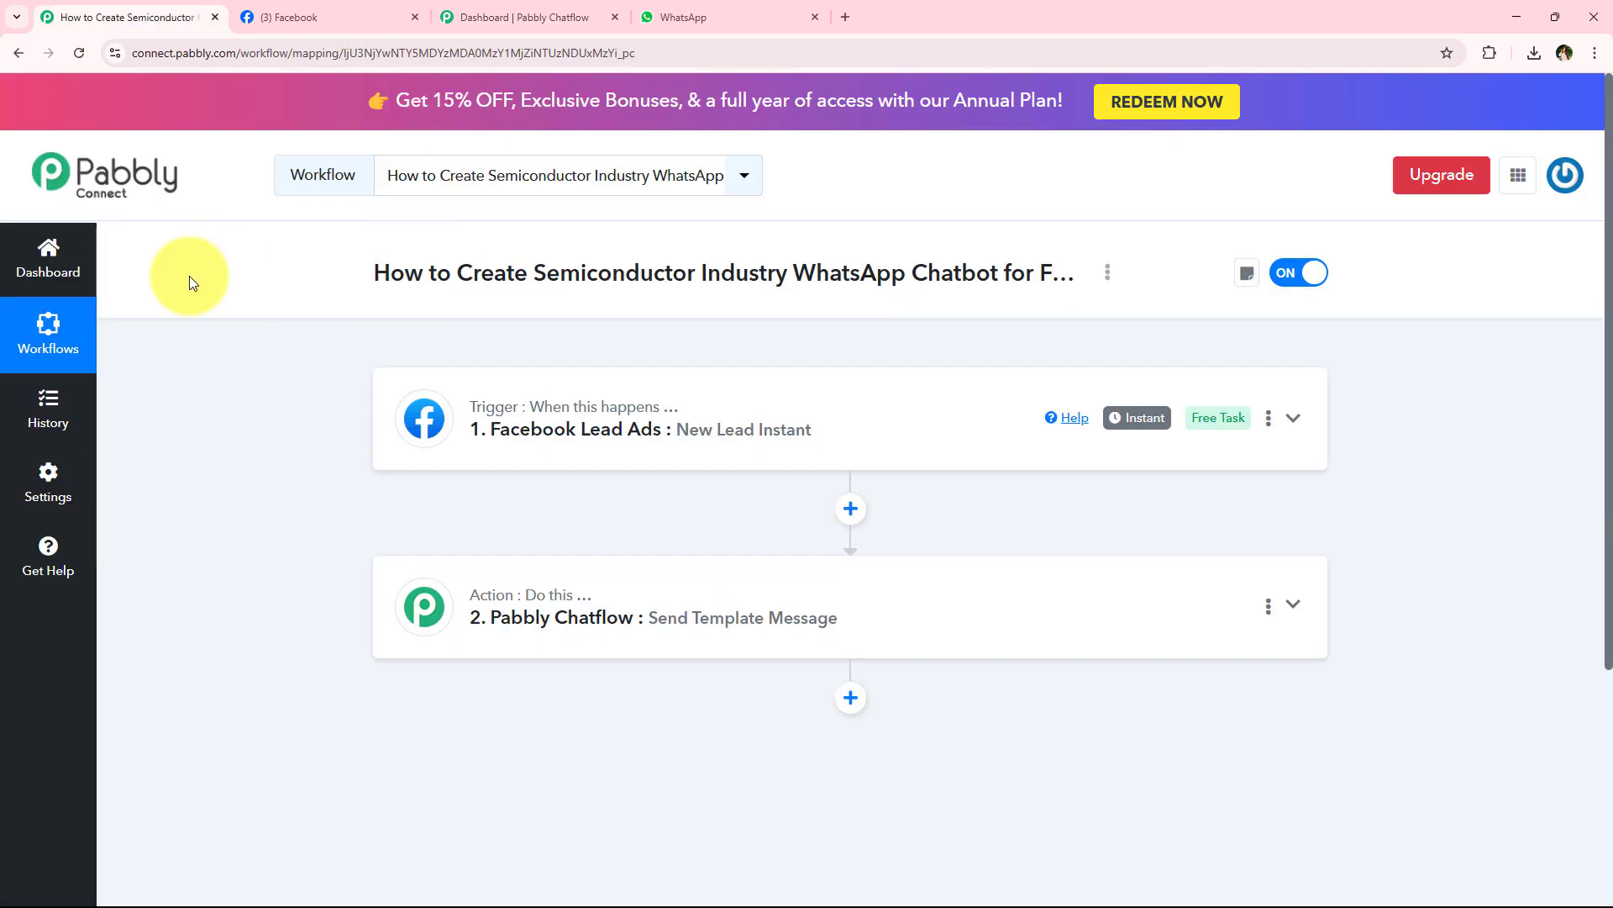
left_click(513, 16)
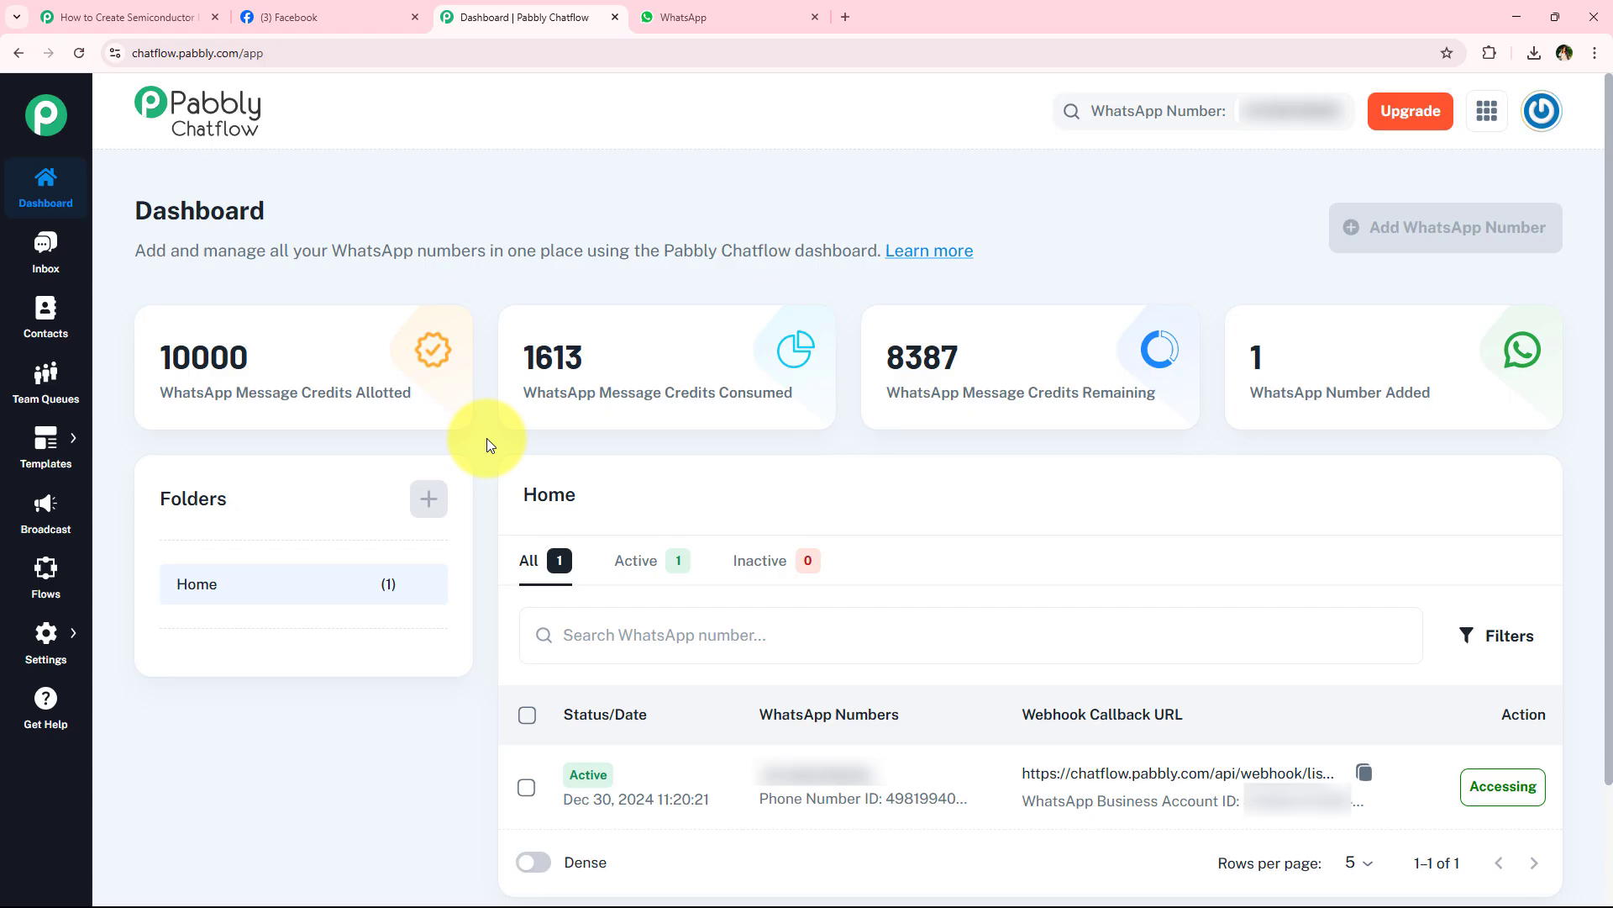
left_click(57, 593)
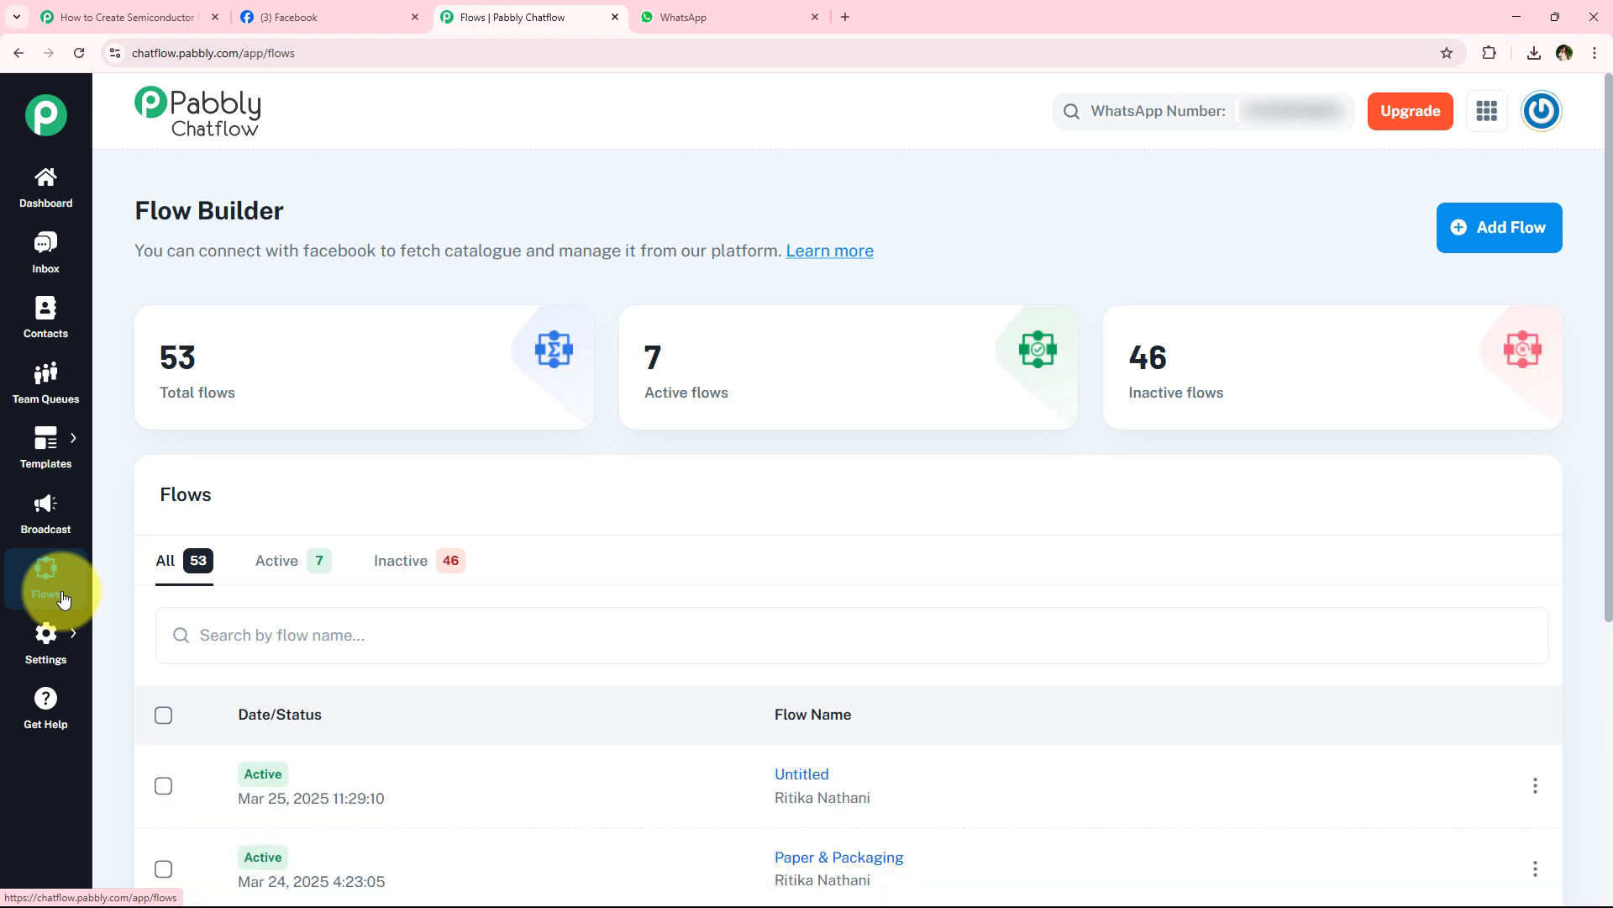
left_click(1495, 233)
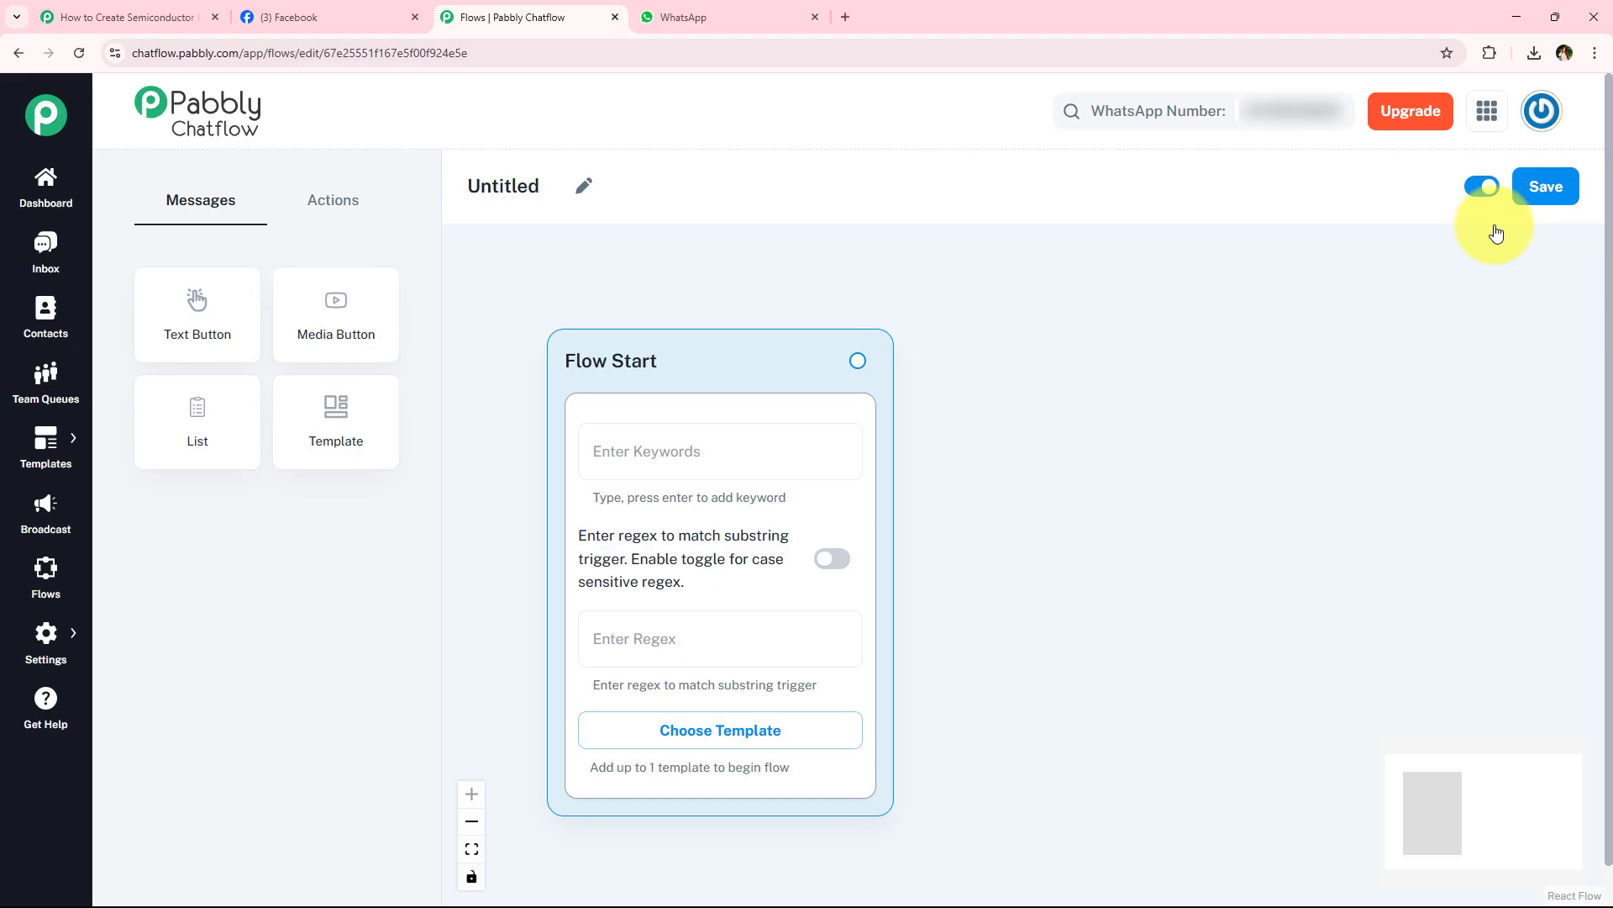
- Choose the approved template semiconductor_solutions for the Flow Start block
left_click(798, 441)
left_click(727, 633)
left_click(926, 638)
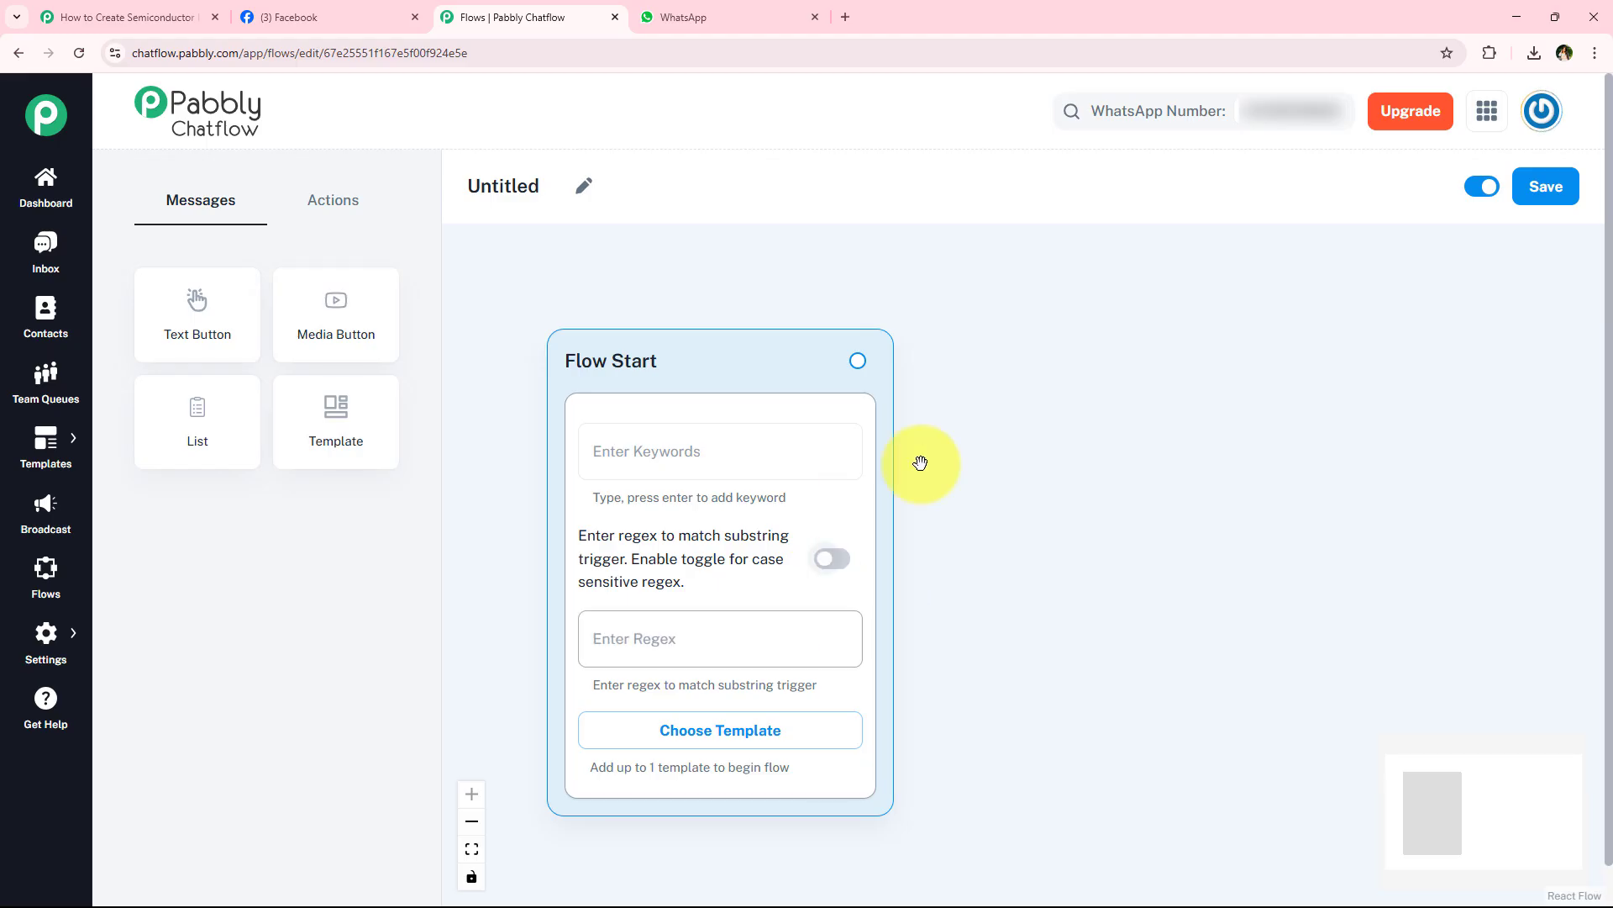
scroll(933, 643, "down", 2)
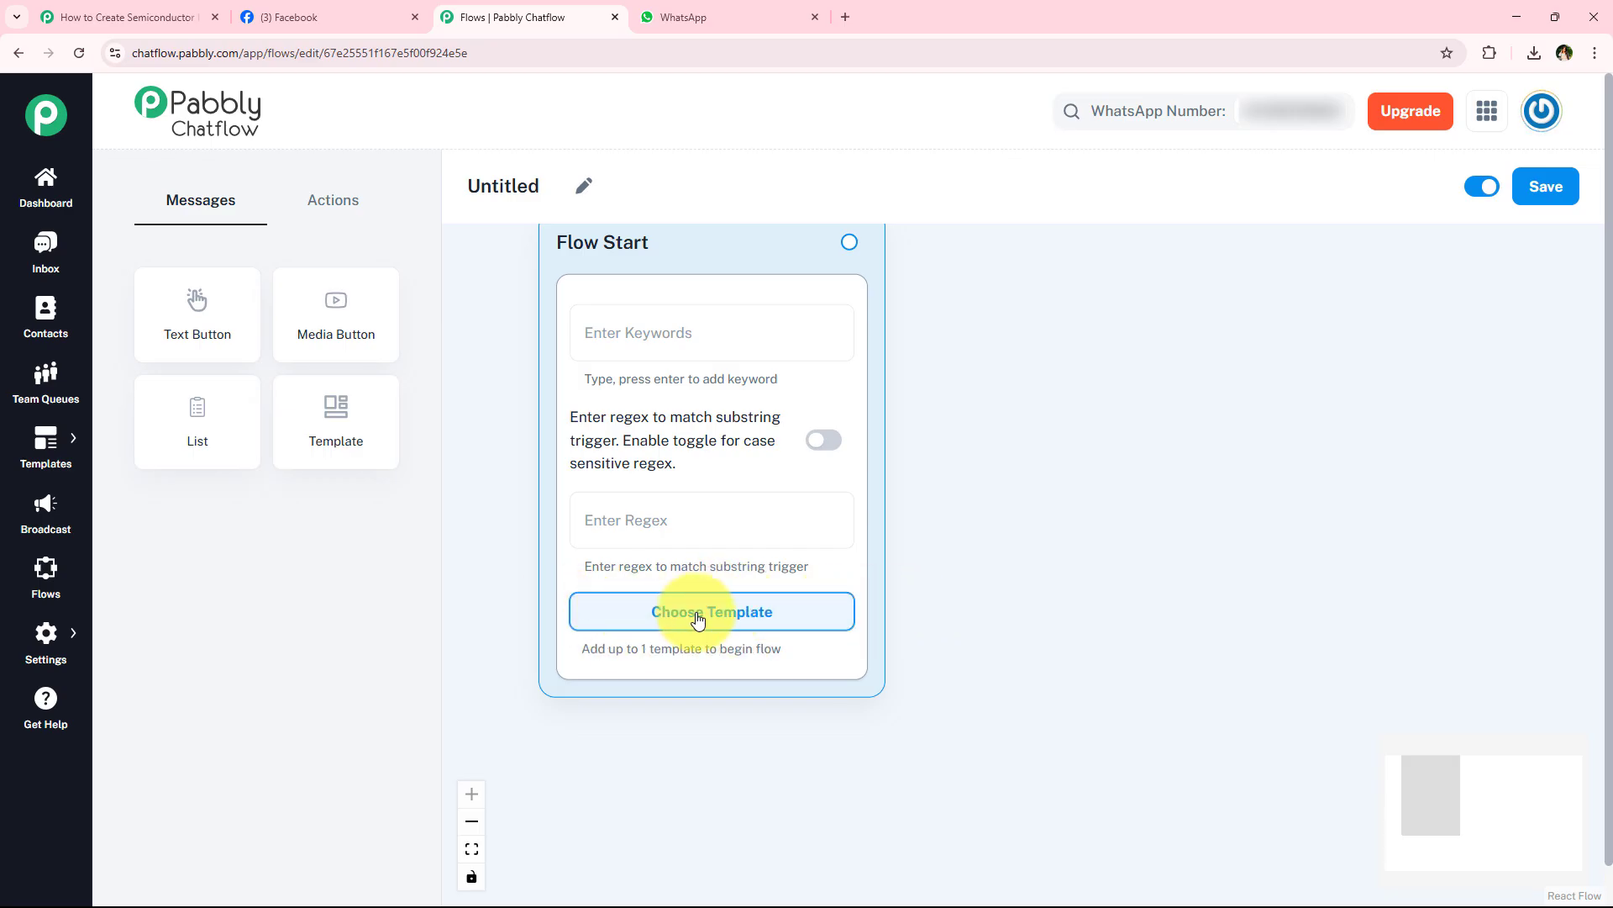
left_click(698, 620)
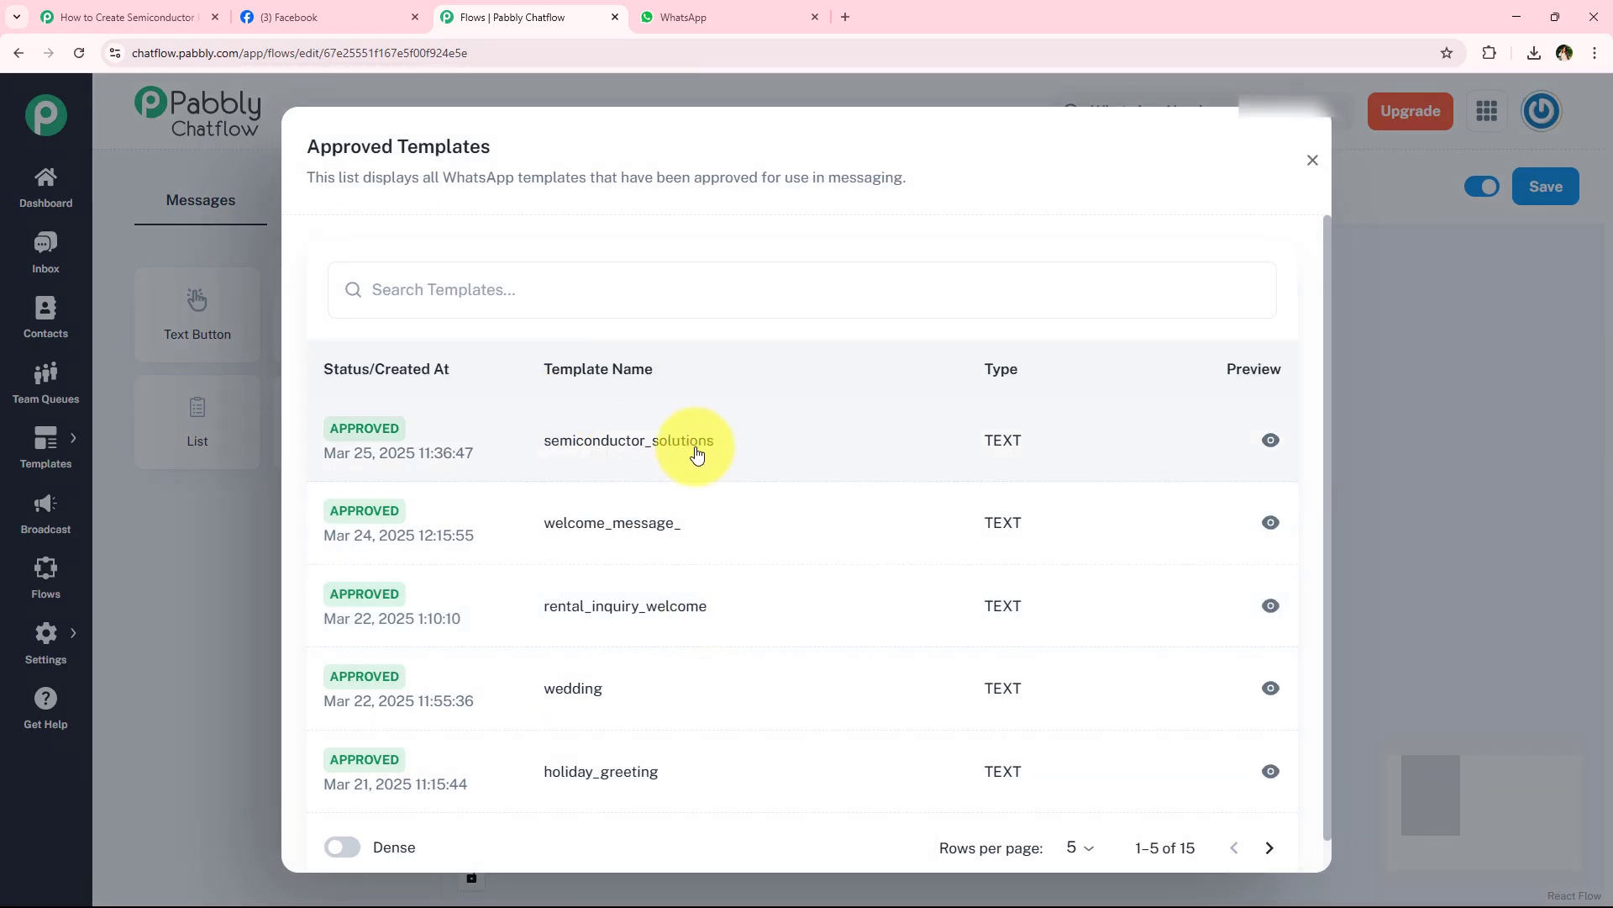
left_click(614, 447)
scroll(1065, 580, "up", 1)
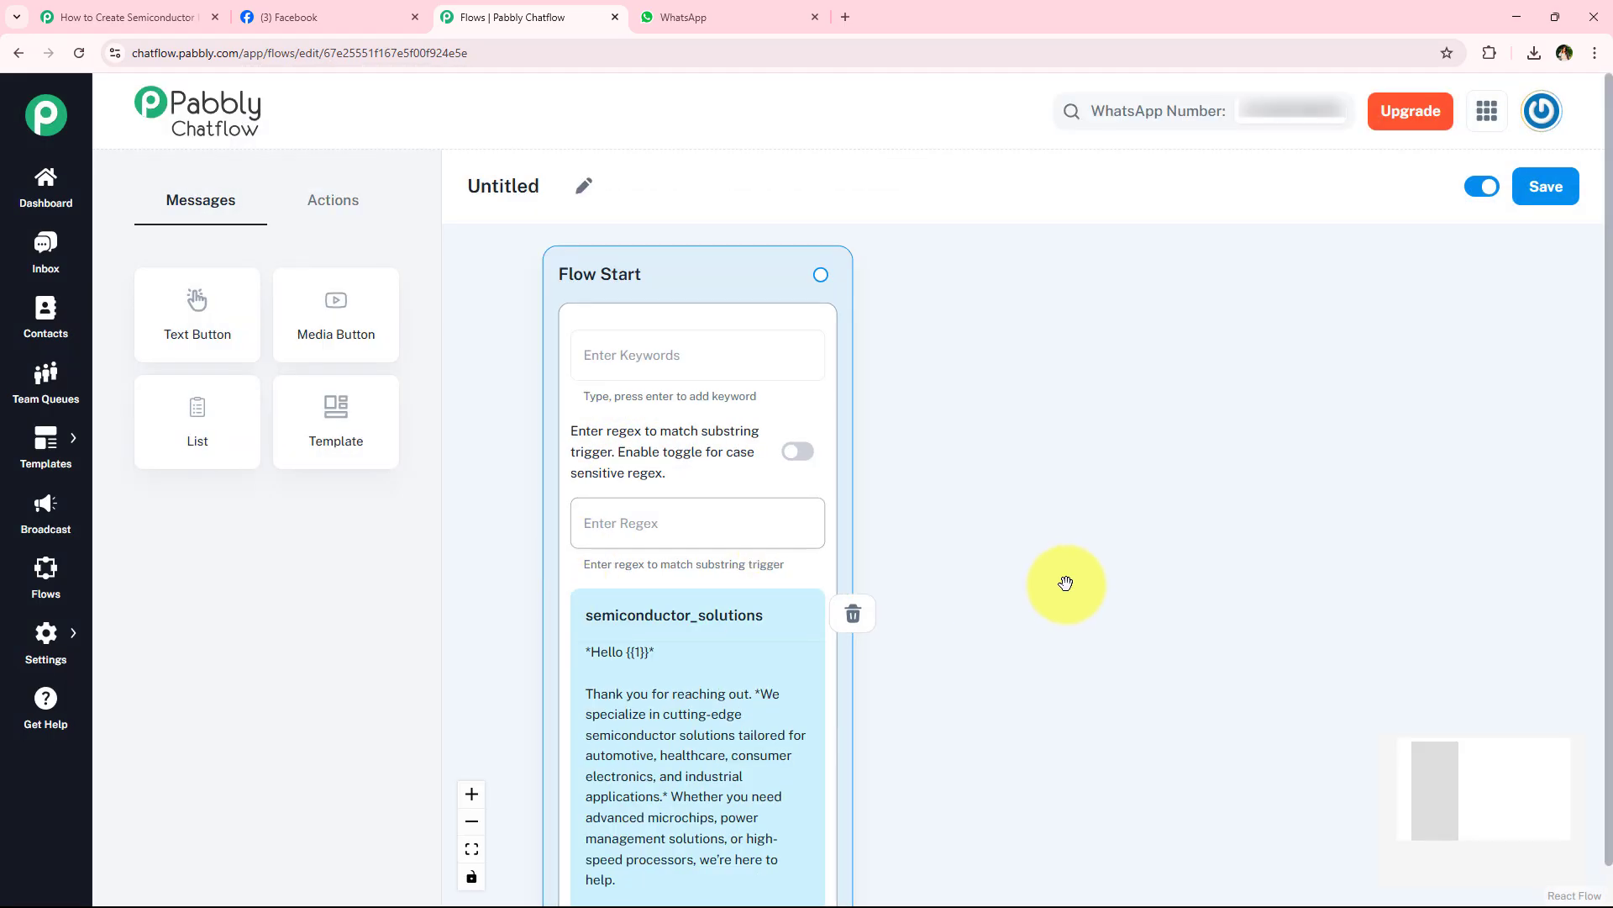
- Compare the template in the Flow Start block with the one selected in the Pabbly Connect workflow's Send Template Message action
scroll(592, 572, "down", 3)
scroll(591, 571, "down", 1)
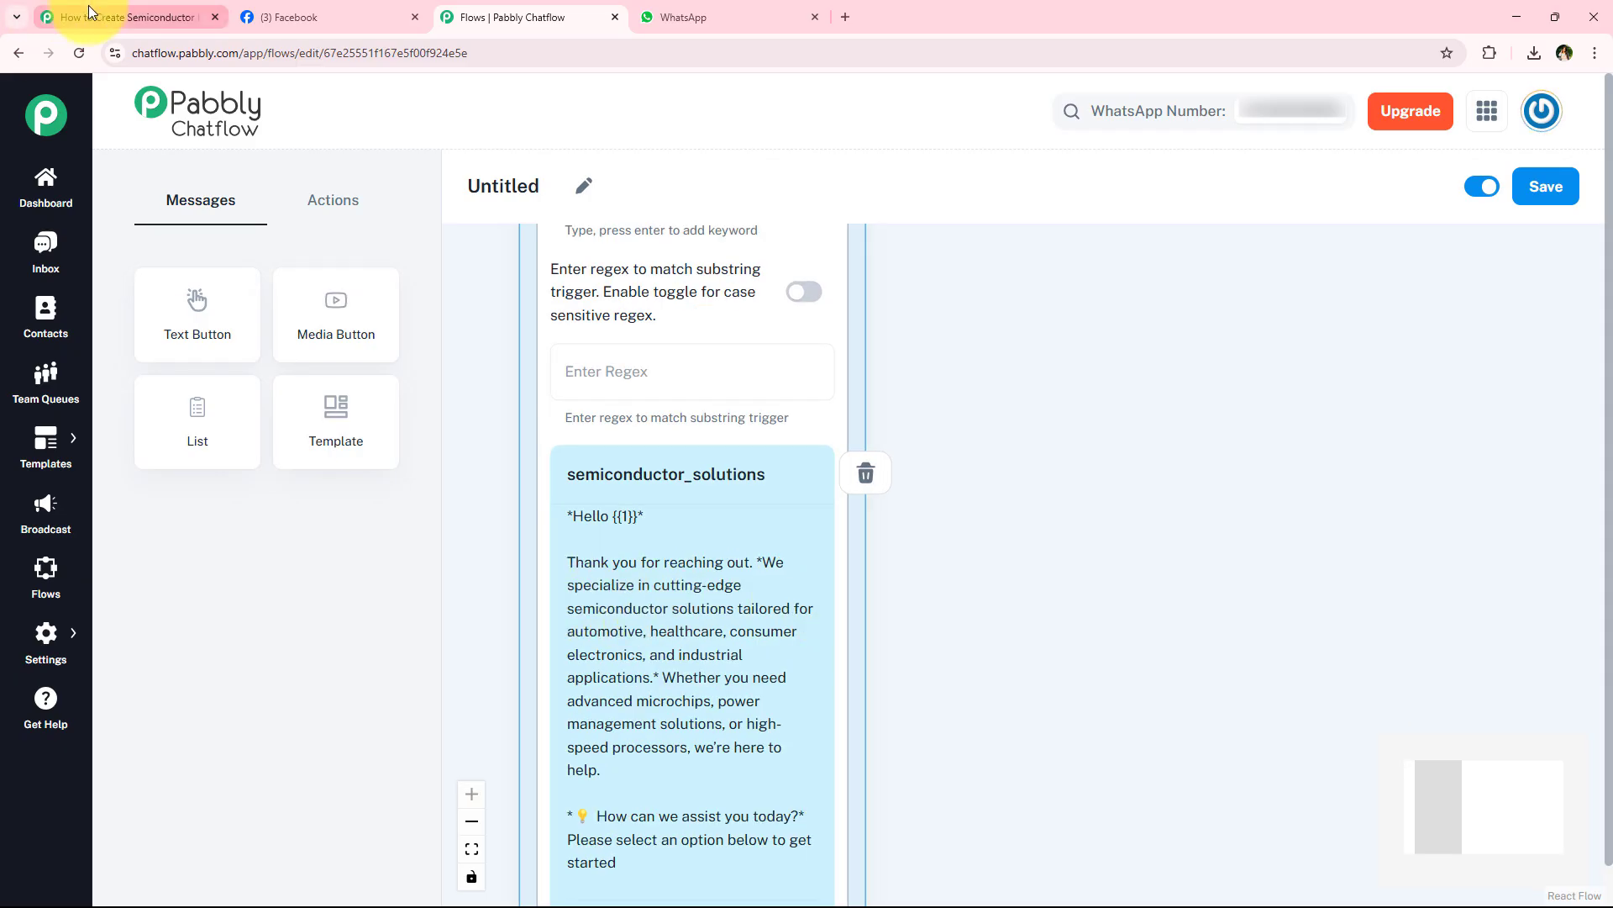
left_click(113, 17)
left_click(539, 589)
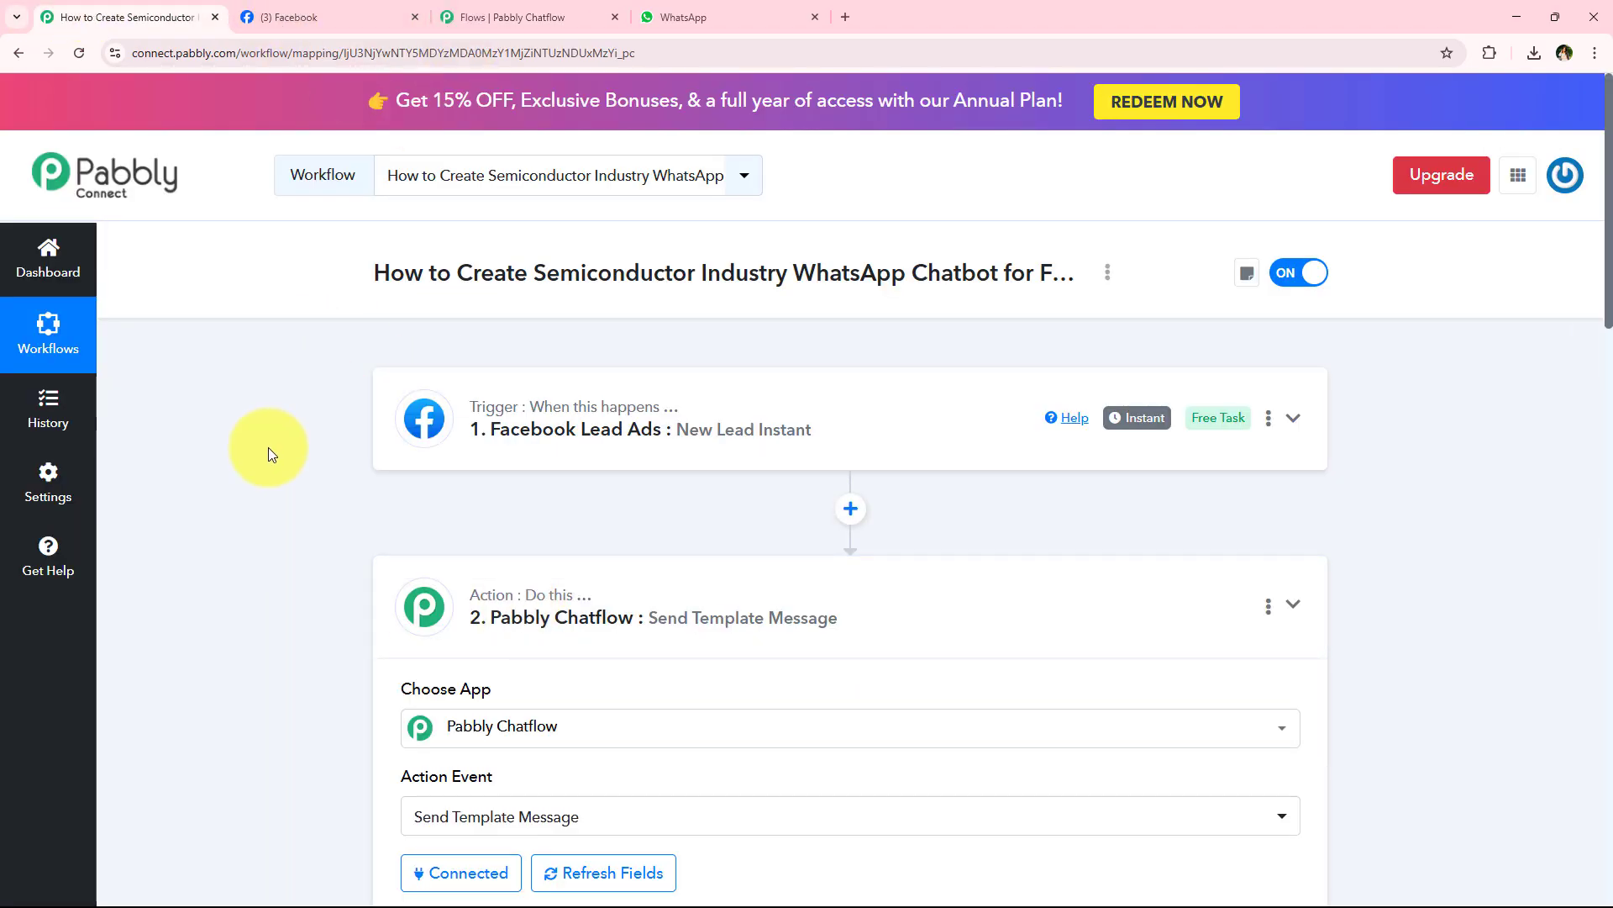
scroll(548, 540, "down", 2)
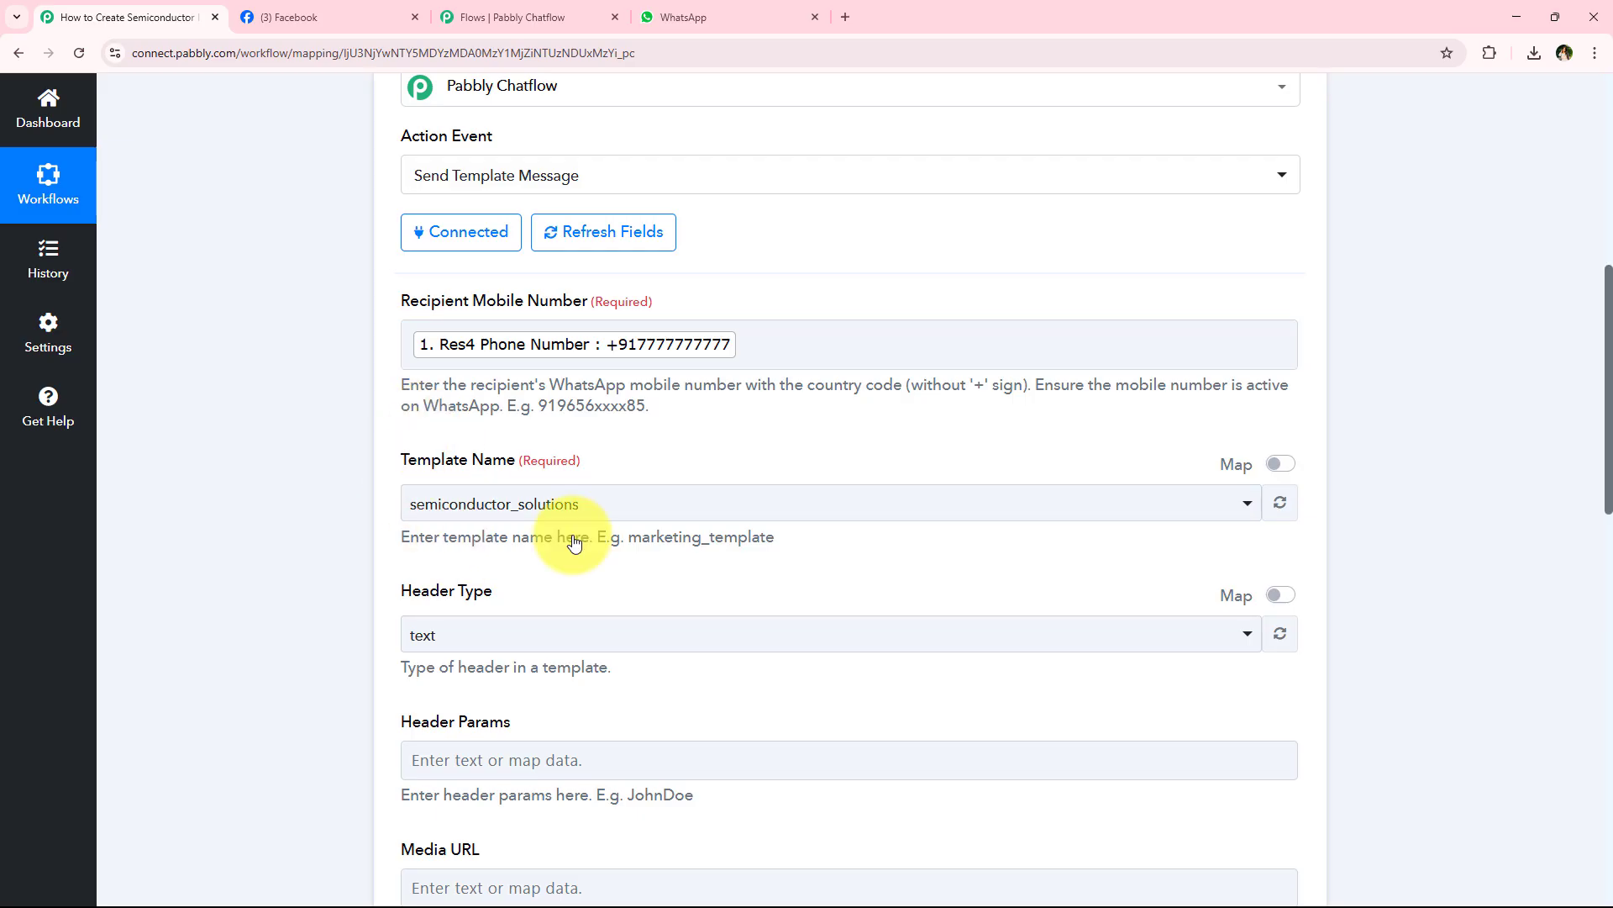
scroll(351, 633, "up", 3)
scroll(351, 633, "up", 5)
left_click(613, 593)
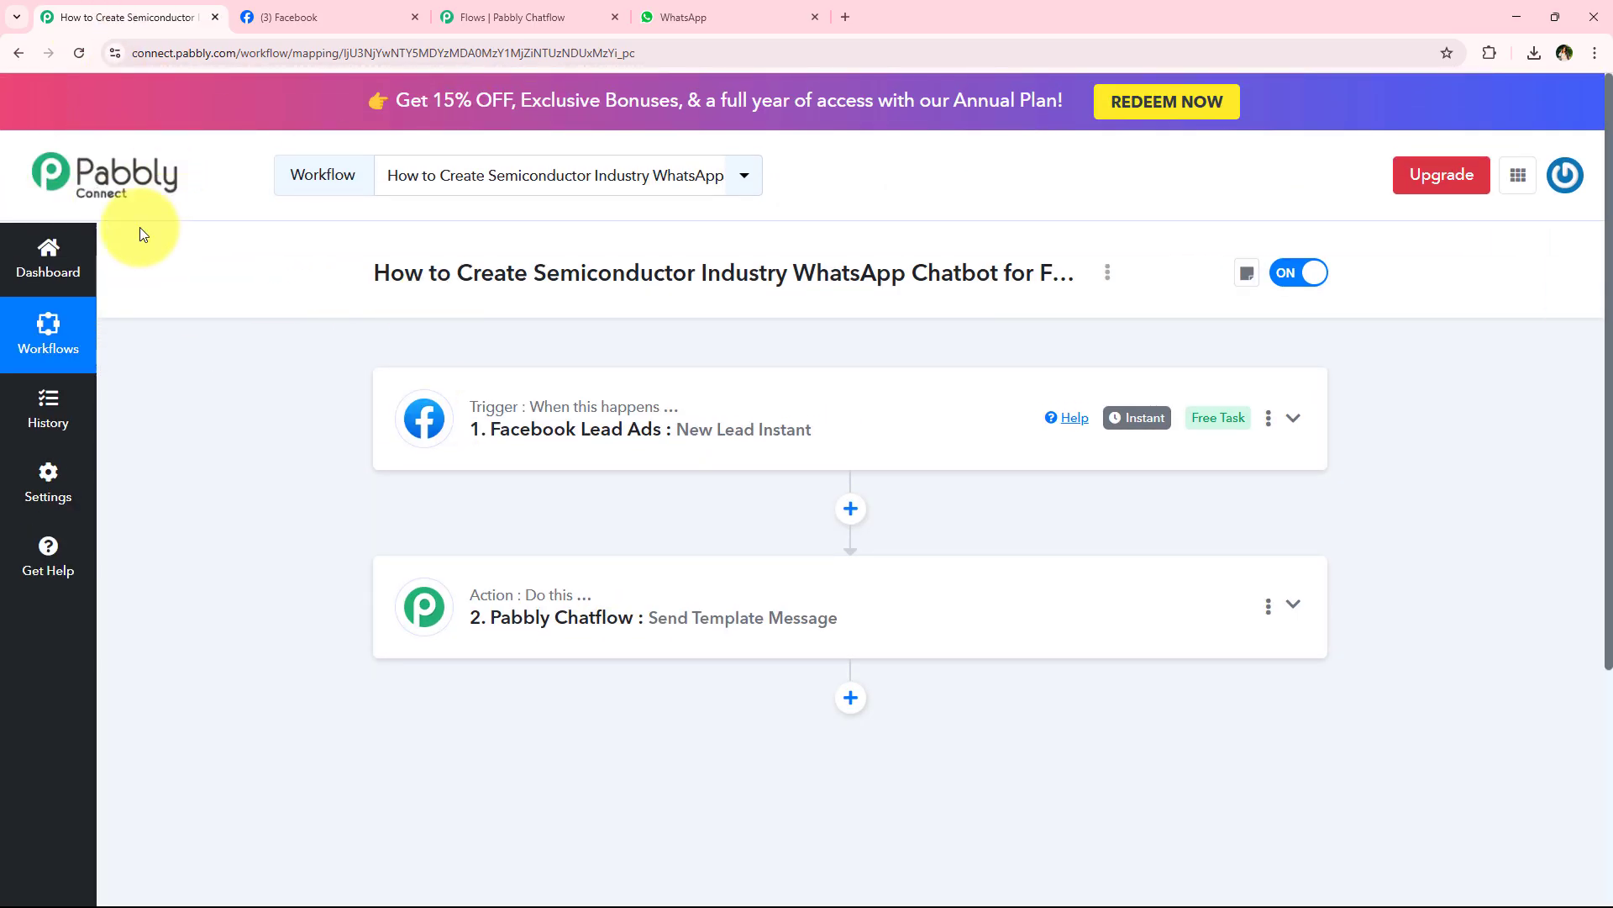
left_click(559, 7)
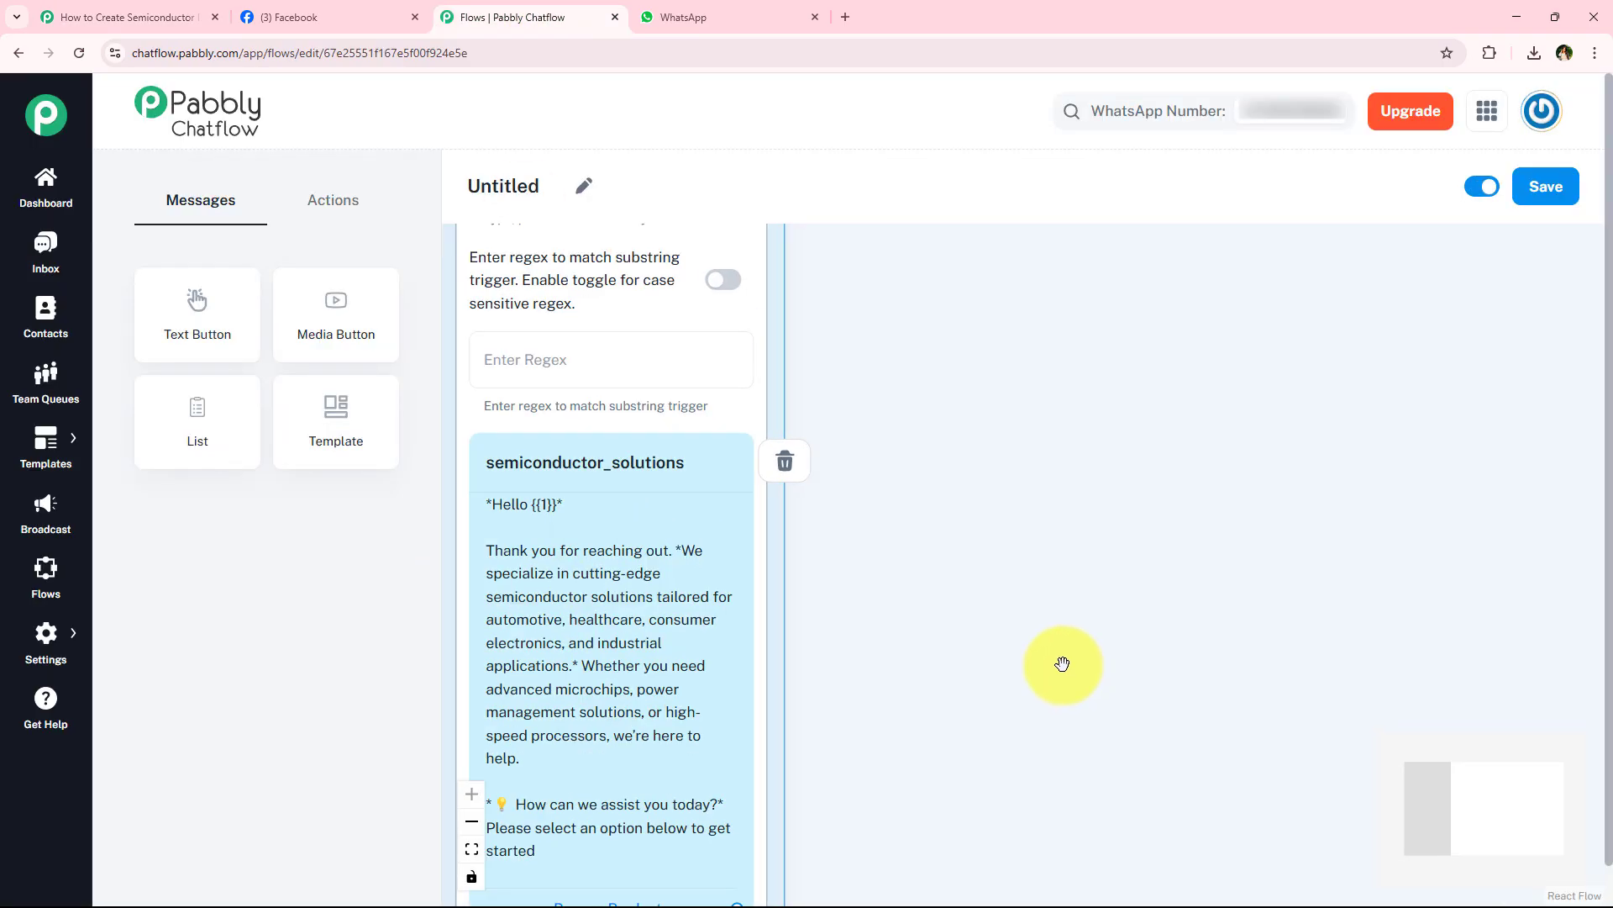
scroll(888, 618, "down", 3)
left_click(92, 17)
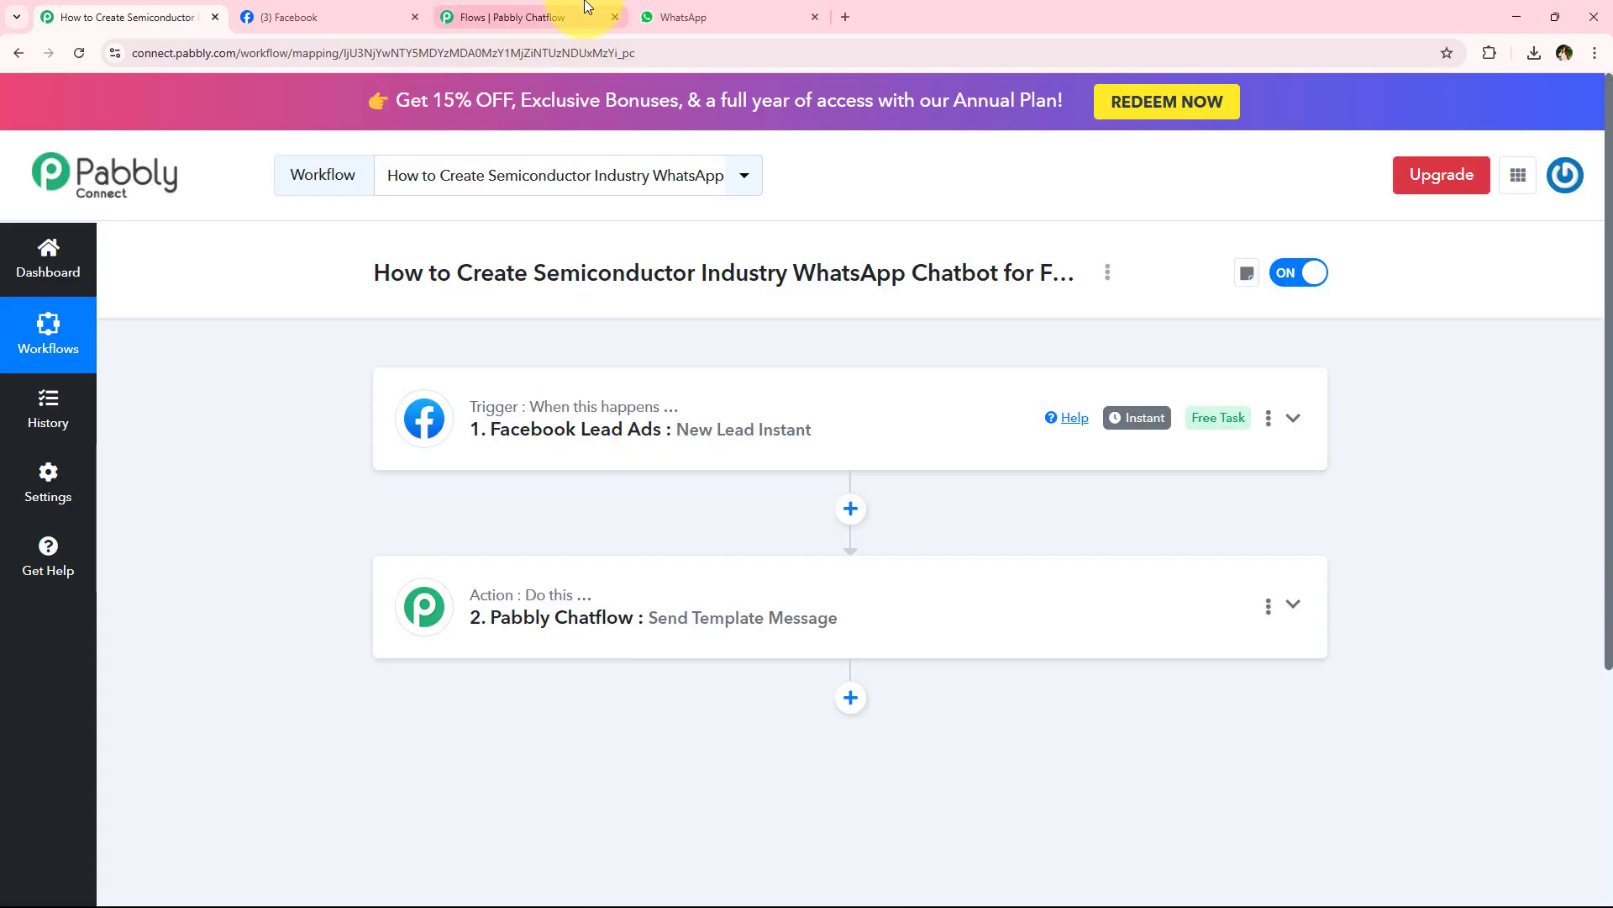
left_click(513, 16)
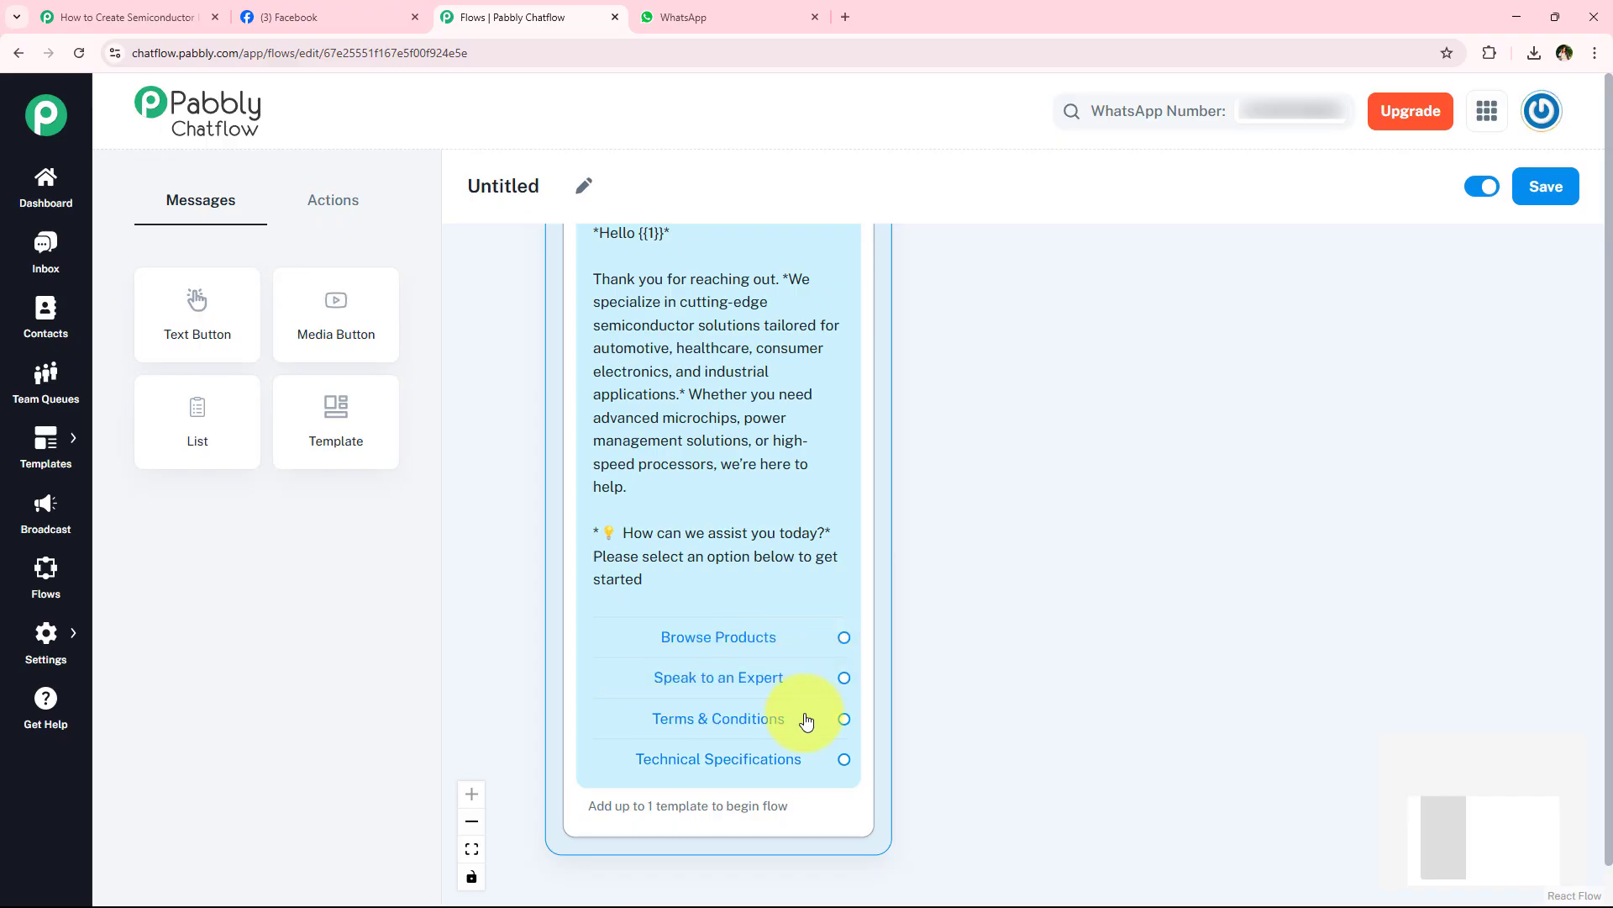
- Connect the template's Browse Products button to a new media message block
left_click_drag(1098, 605, 965, 468)
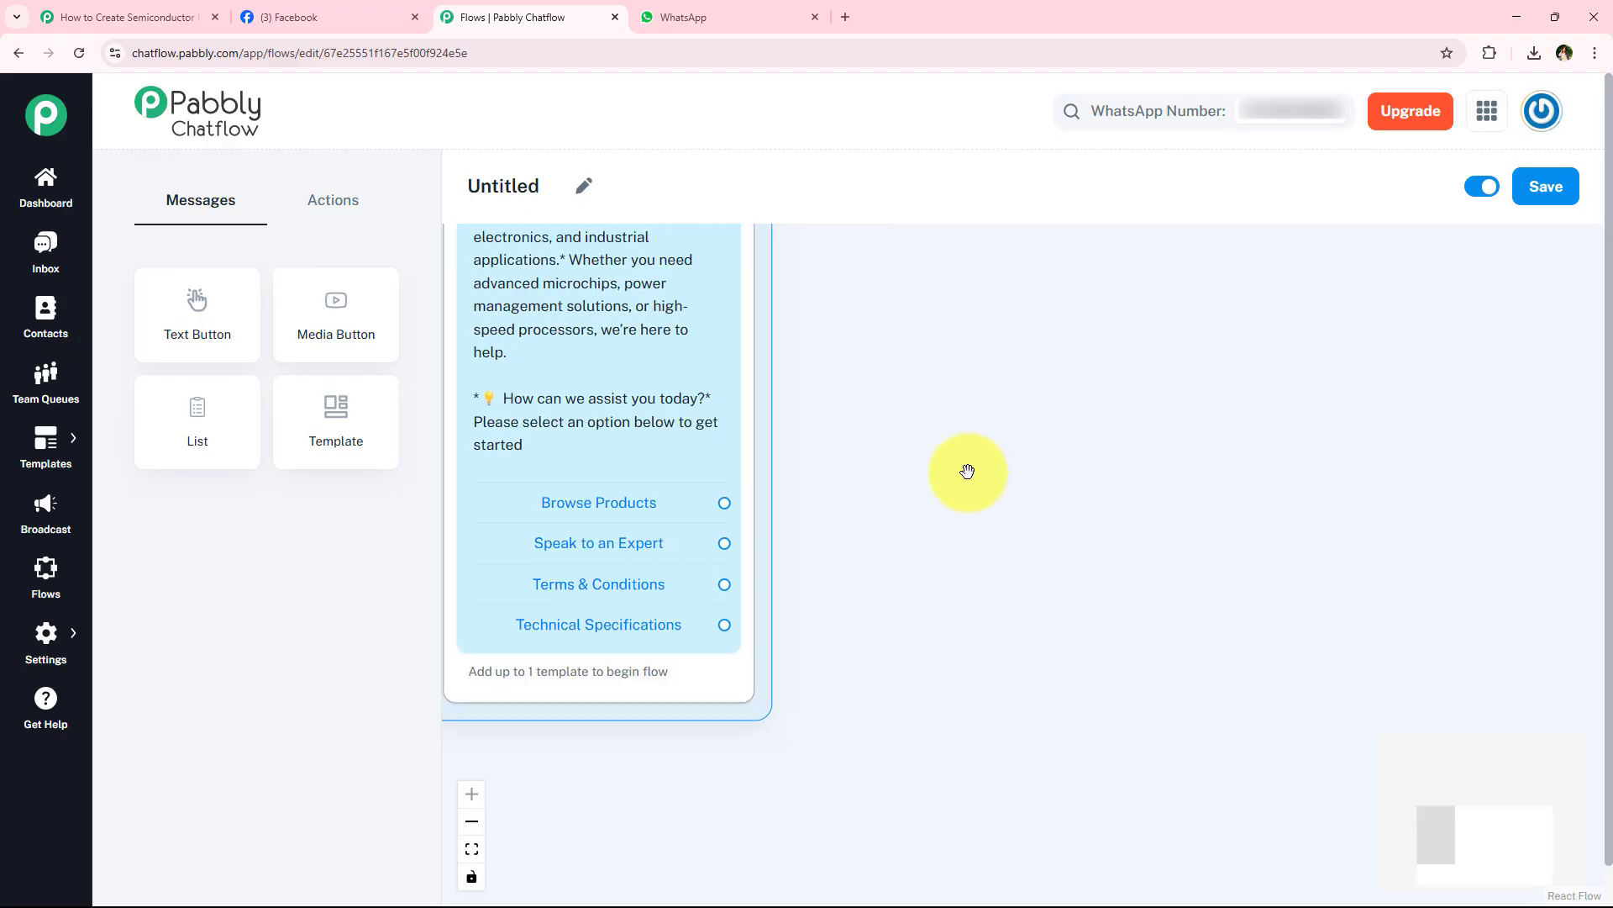
left_click_drag(919, 601, 943, 587)
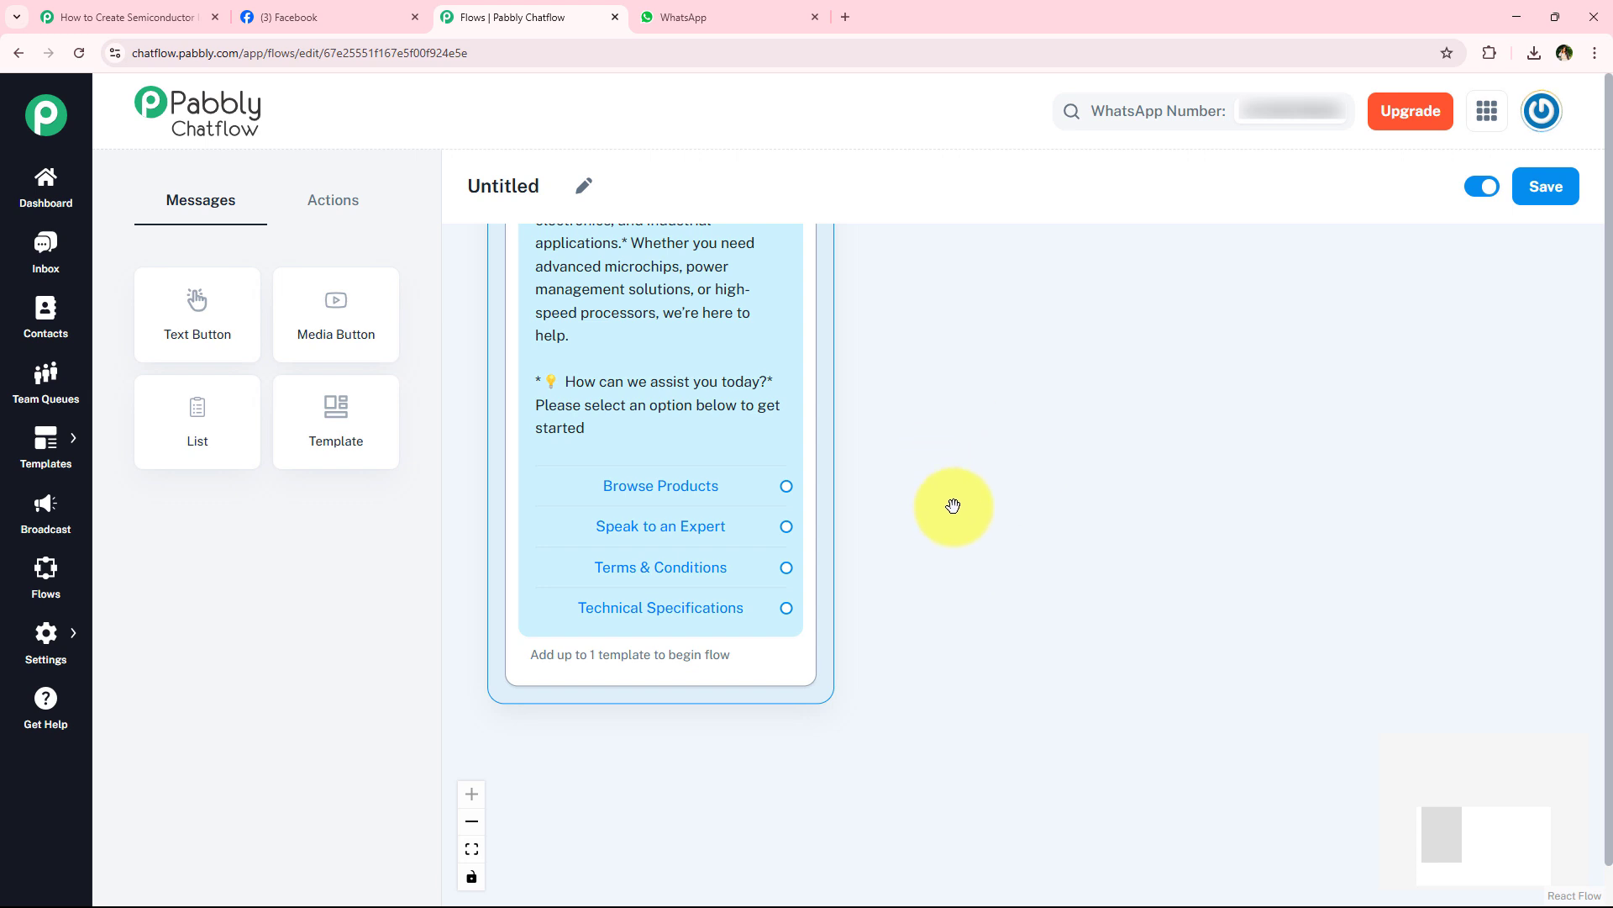
left_click_drag(963, 523, 899, 590)
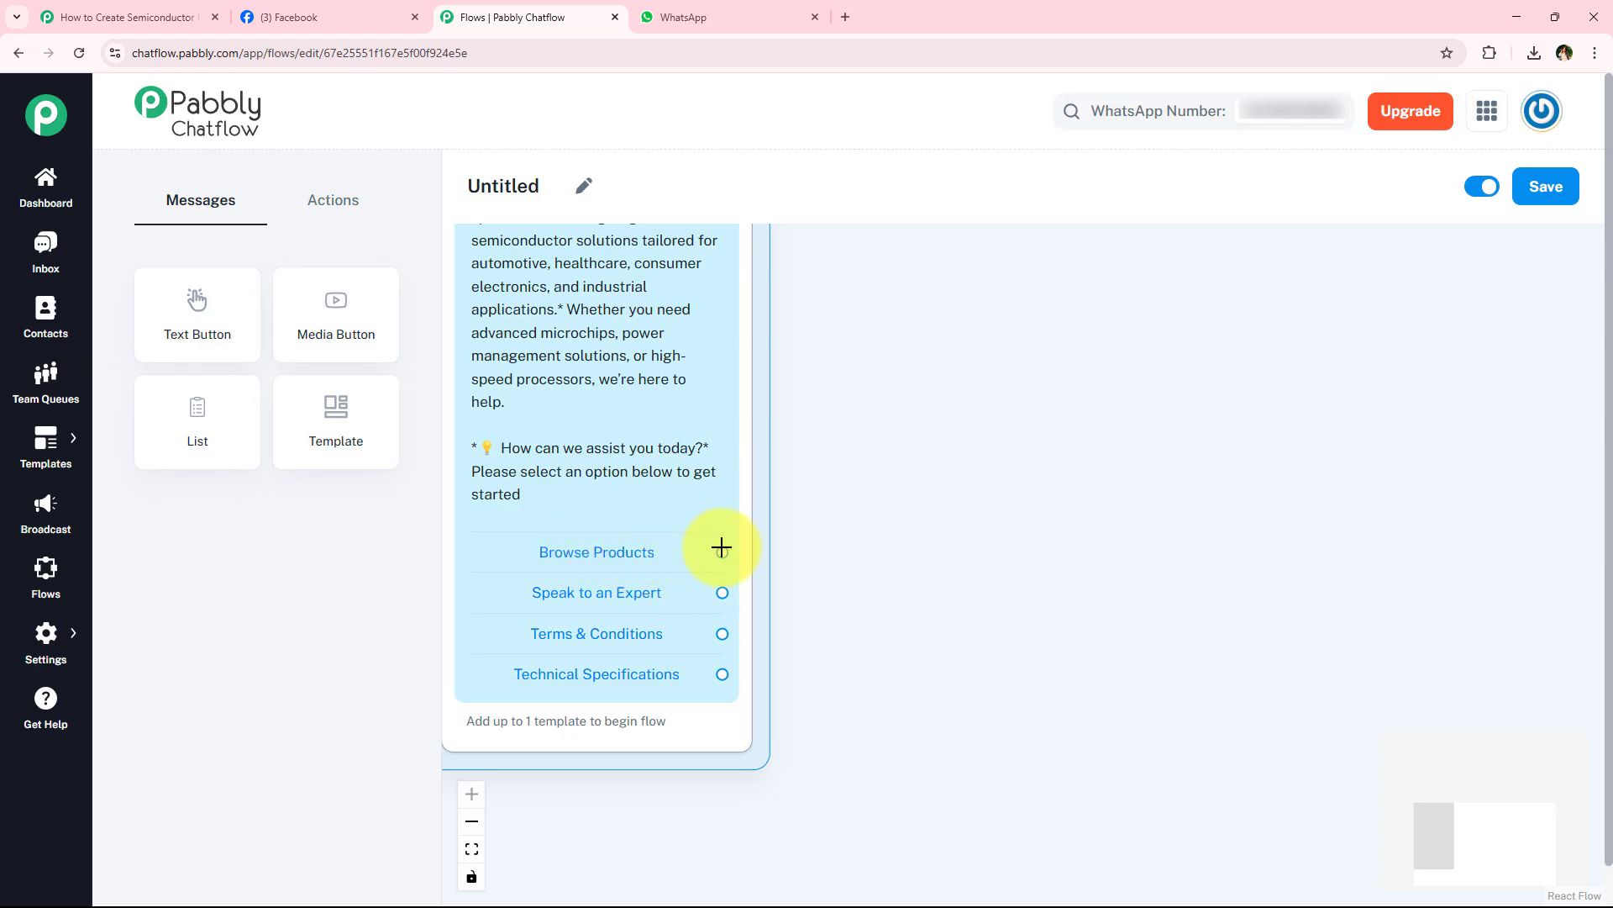
left_click_drag(720, 552, 947, 367)
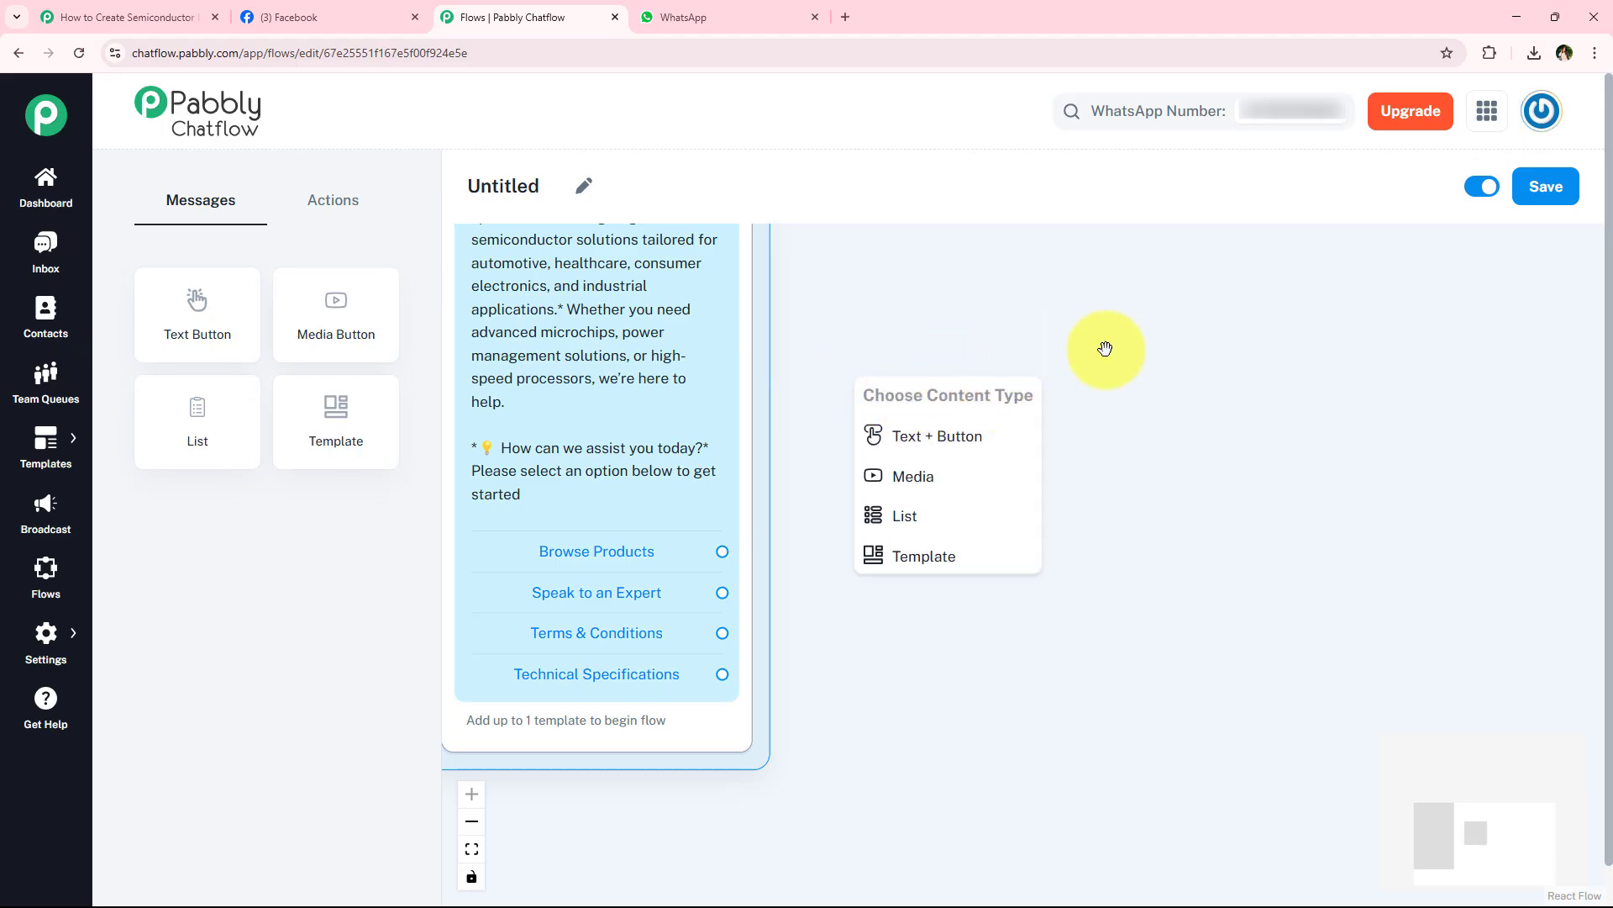
left_click(914, 476)
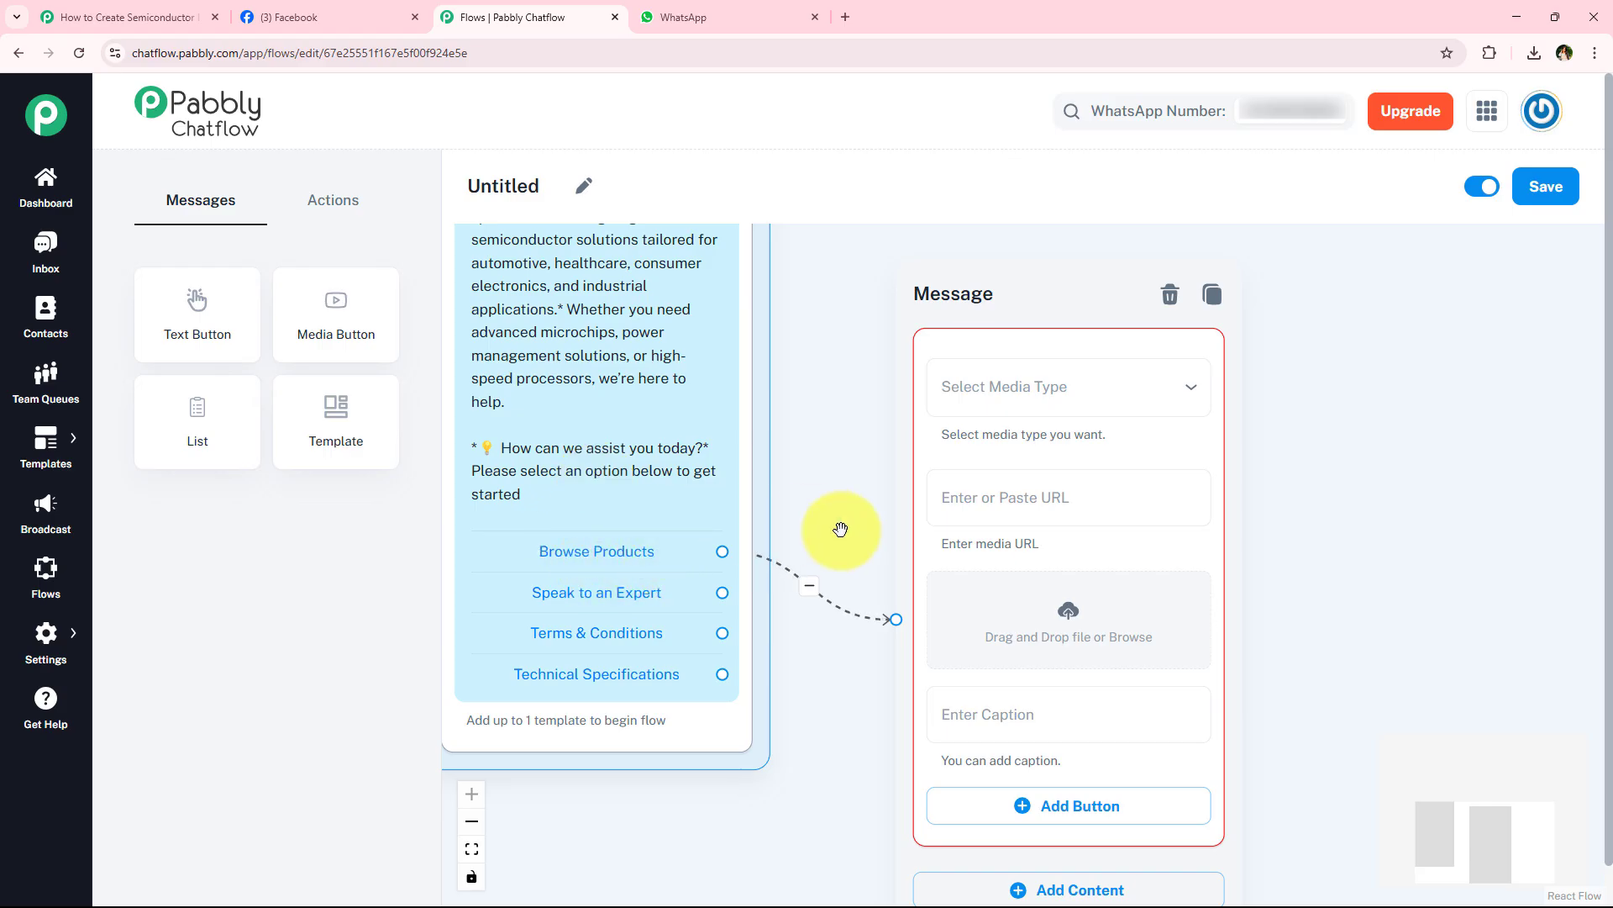
left_click_drag(841, 529, 869, 501)
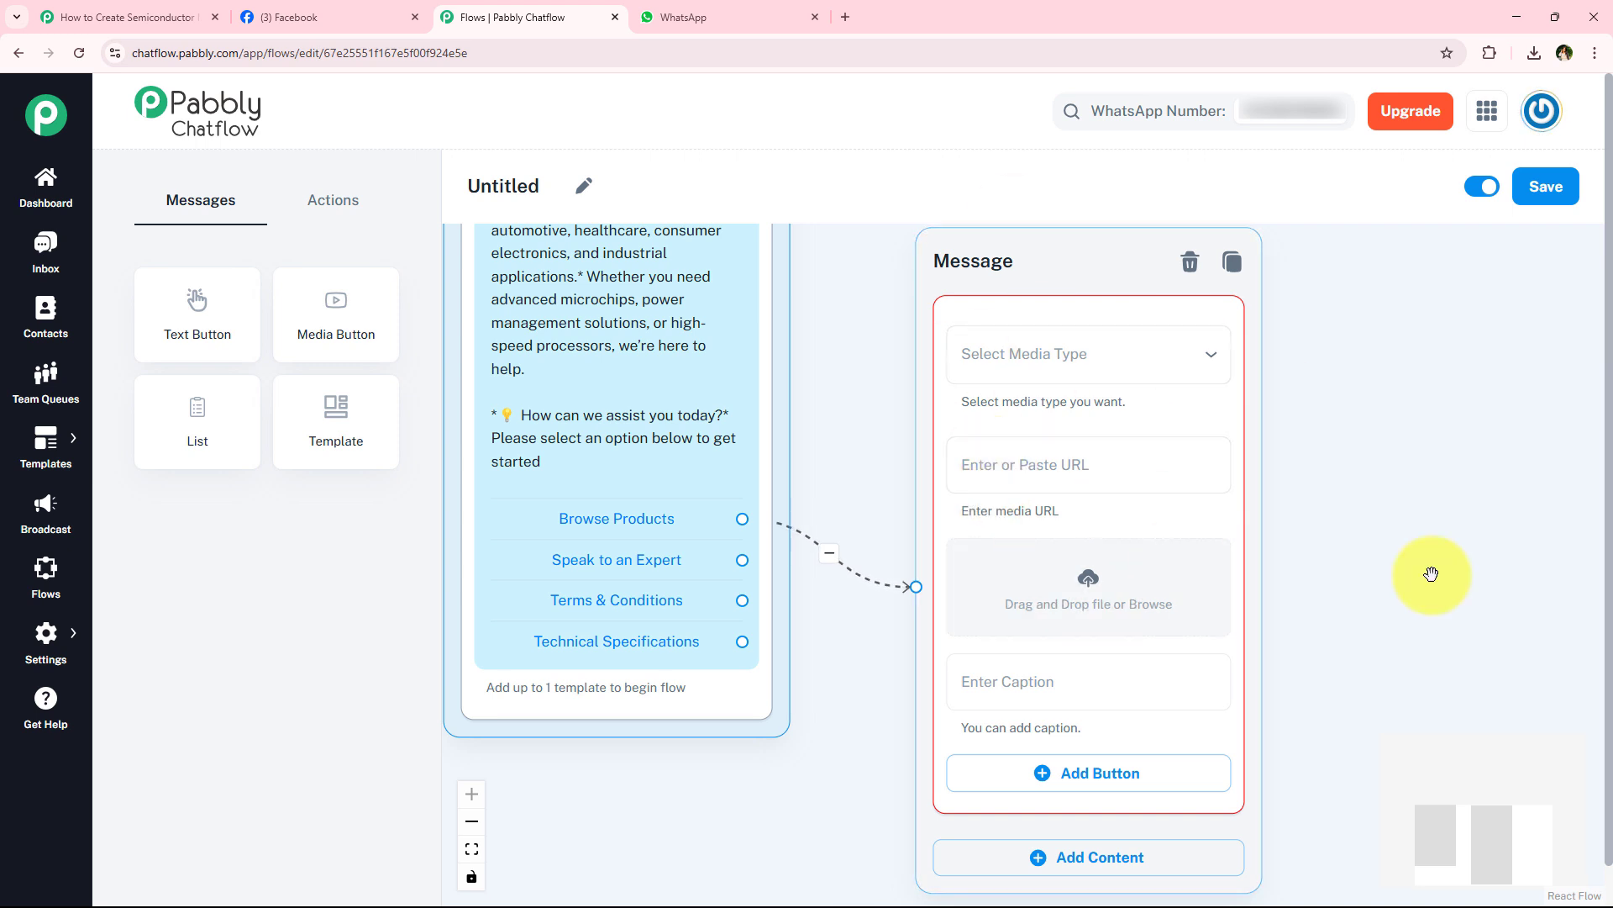
- Upload the Product Catalog PDF from Downloads as the media of the message linked to Browse Products
left_click_drag(1378, 604, 1360, 570)
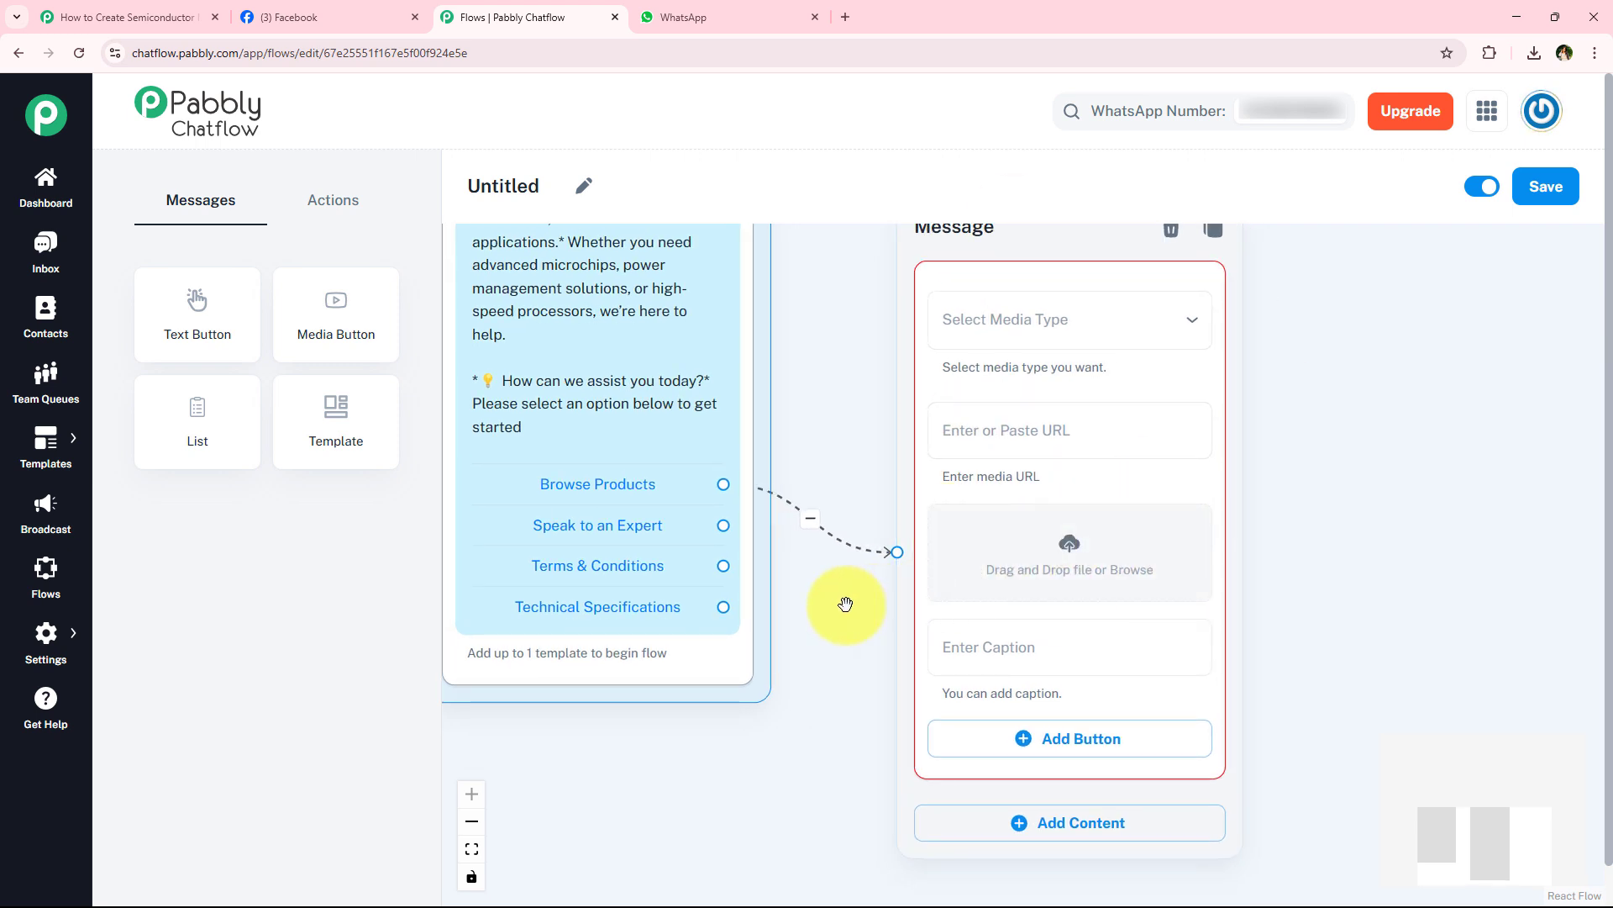
left_click(1073, 547)
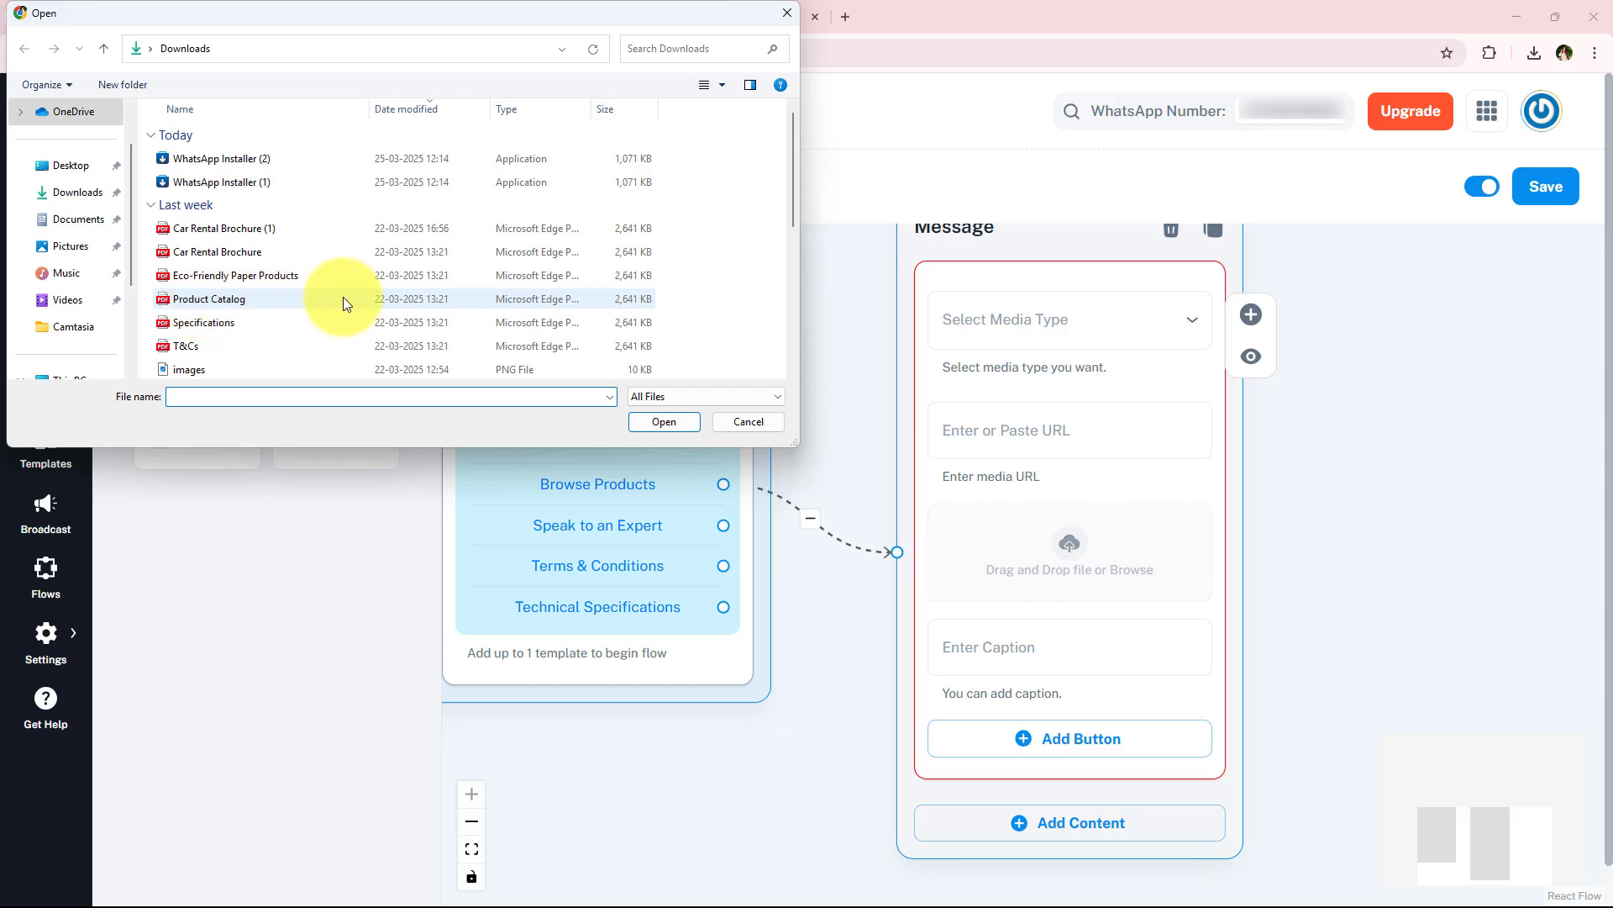
left_click(326, 299)
left_click(657, 419)
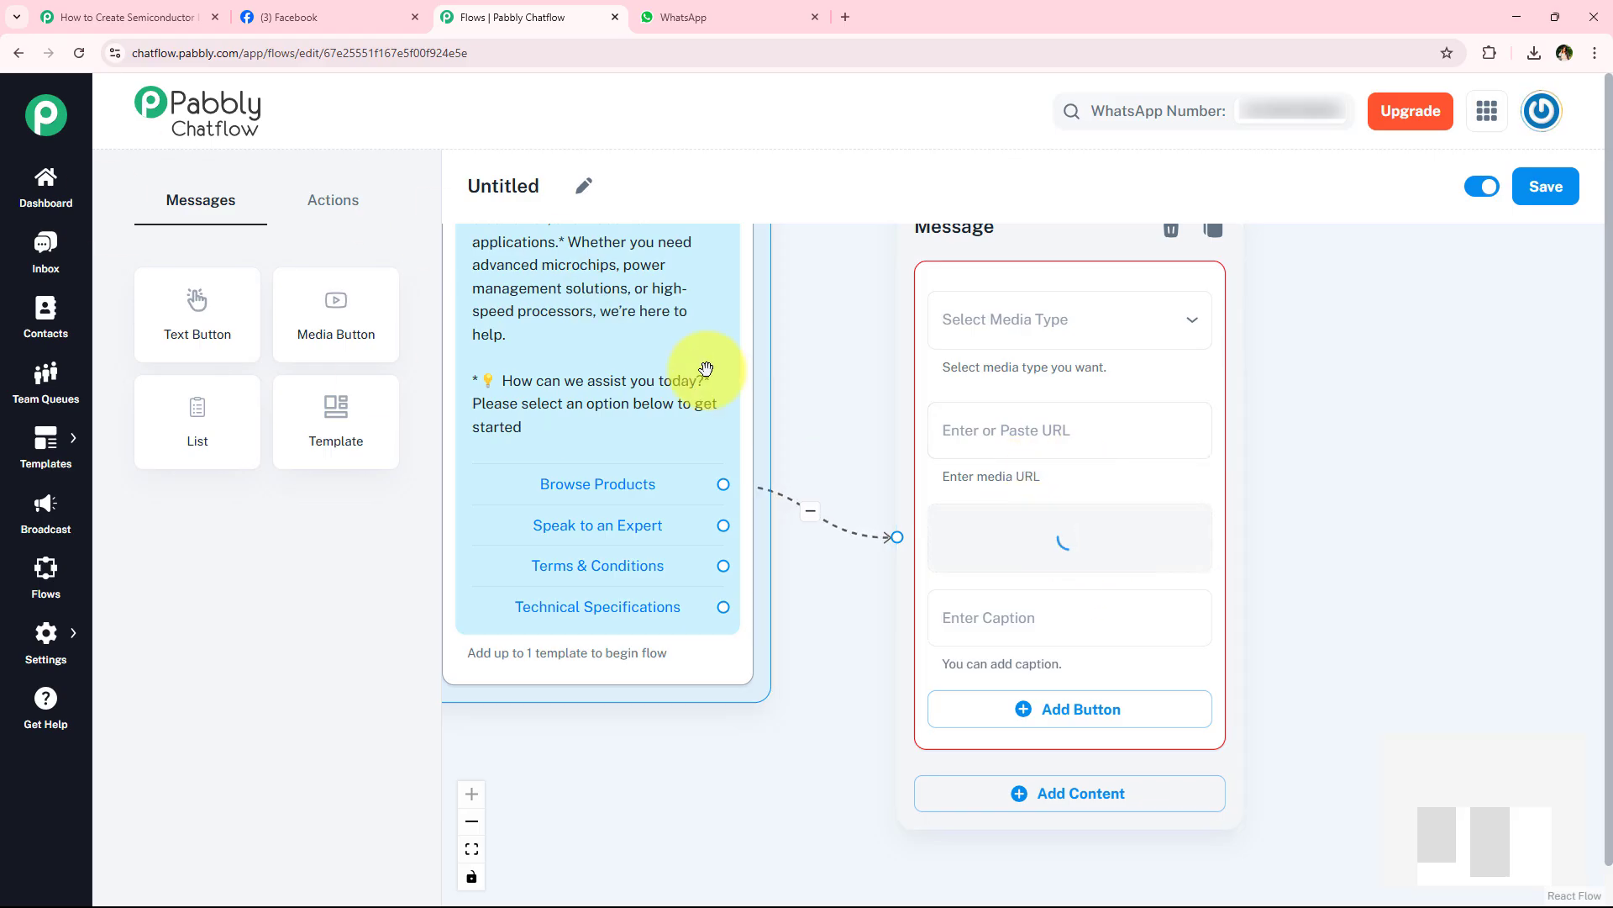
left_click(1020, 432)
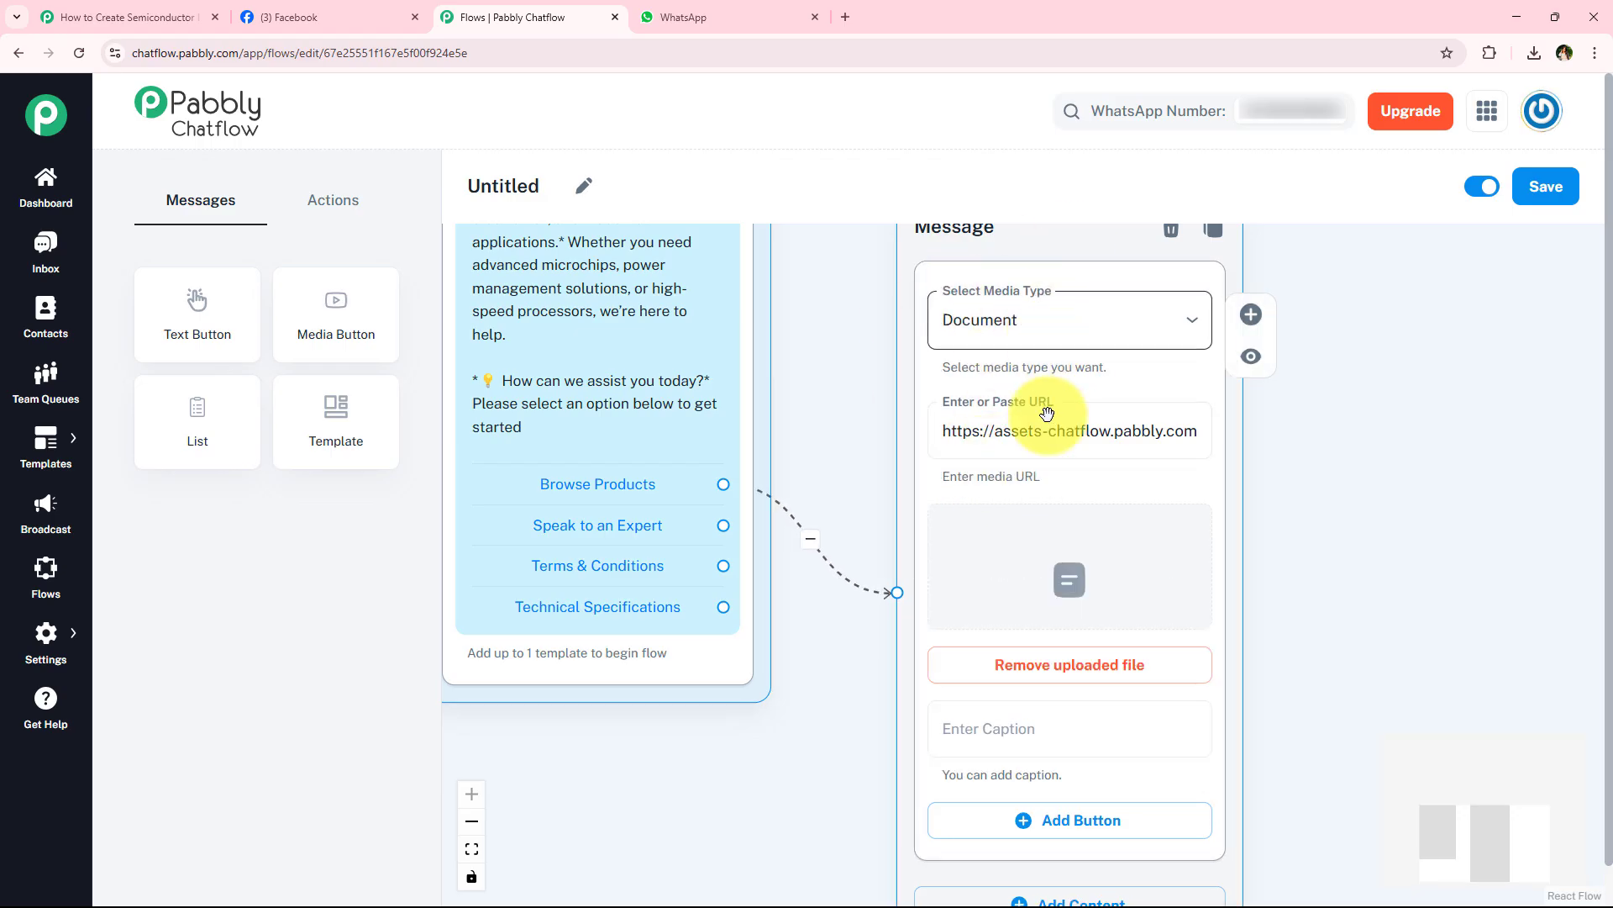
- Paste the prepared caption starting "Looking for the latest semiconduct" into the Product Catalog message
left_click_drag(1334, 640, 1304, 479)
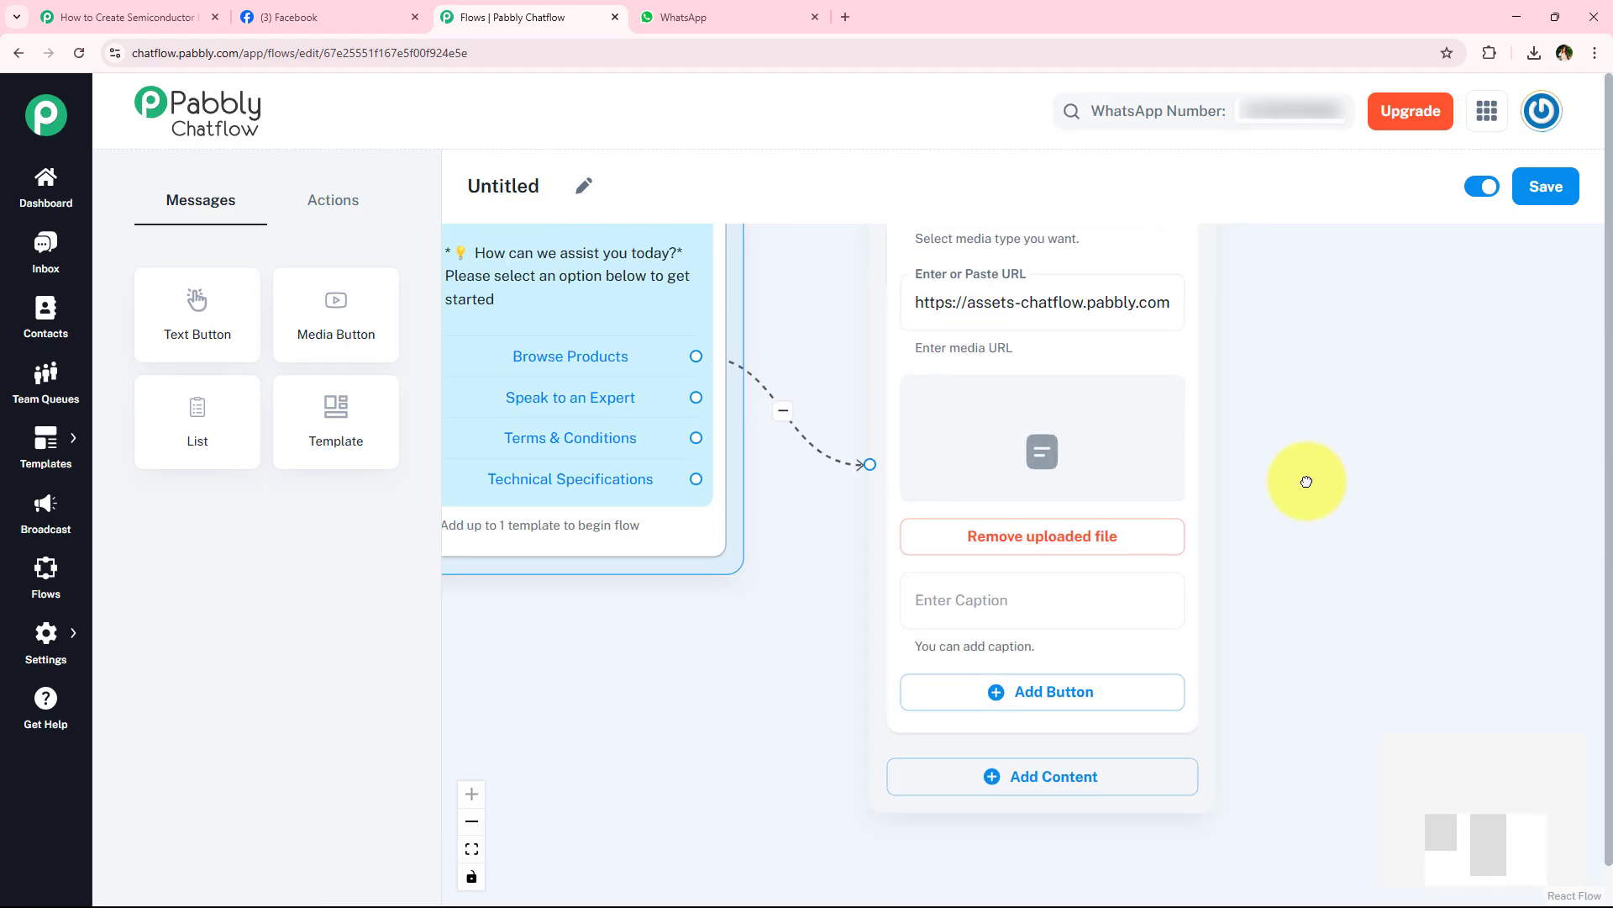
left_click(996, 567)
left_click(857, 581)
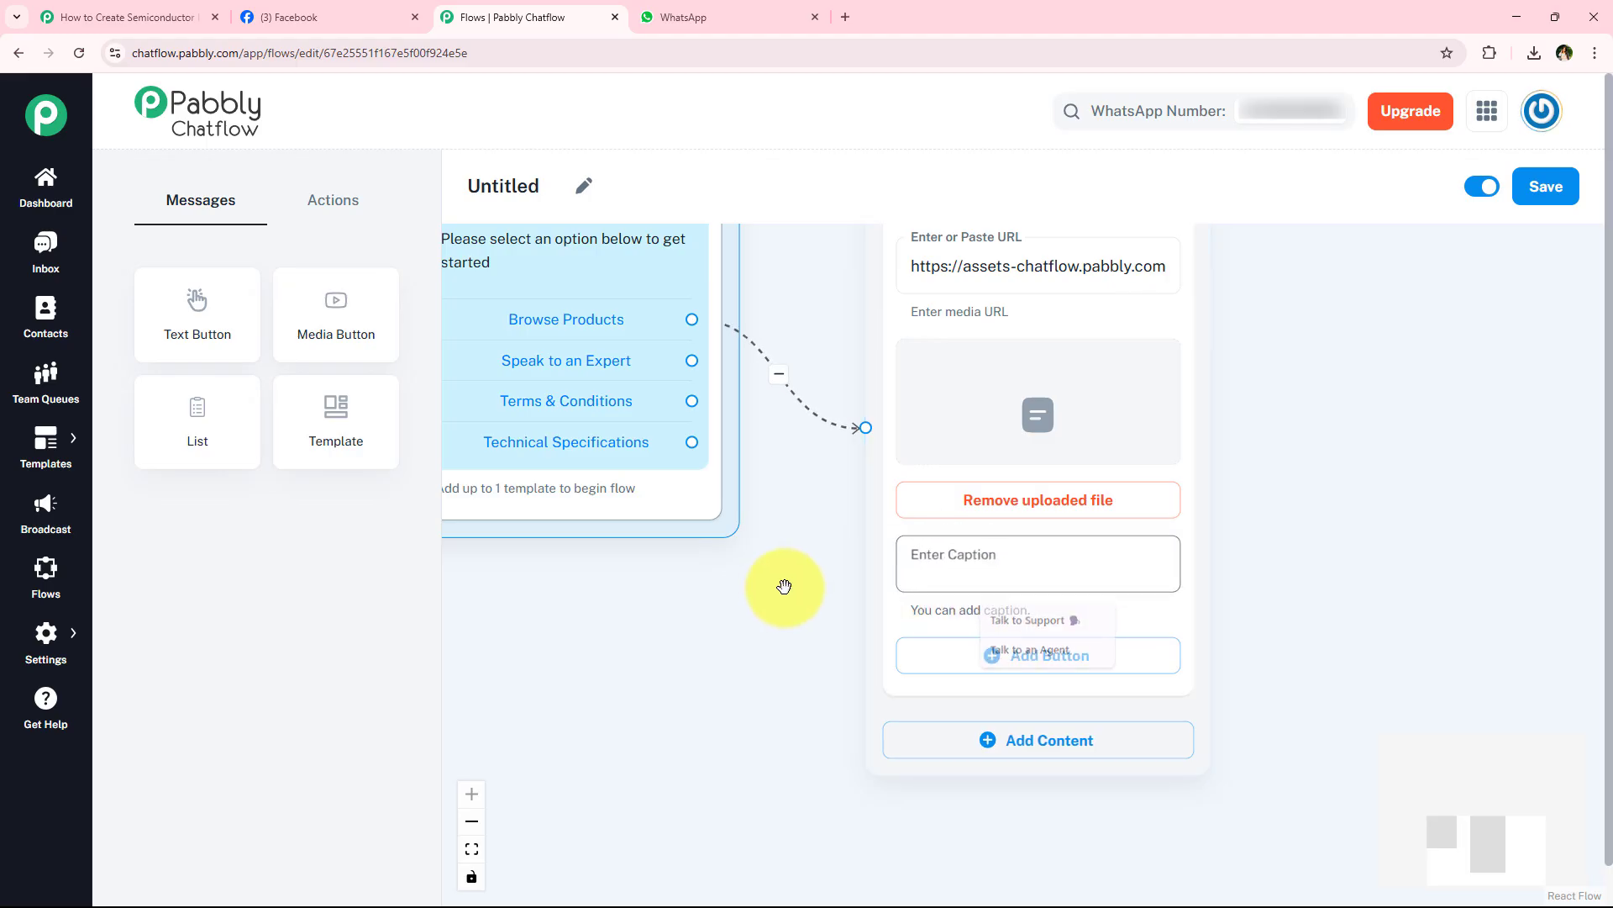
scroll(835, 602, "down", 3)
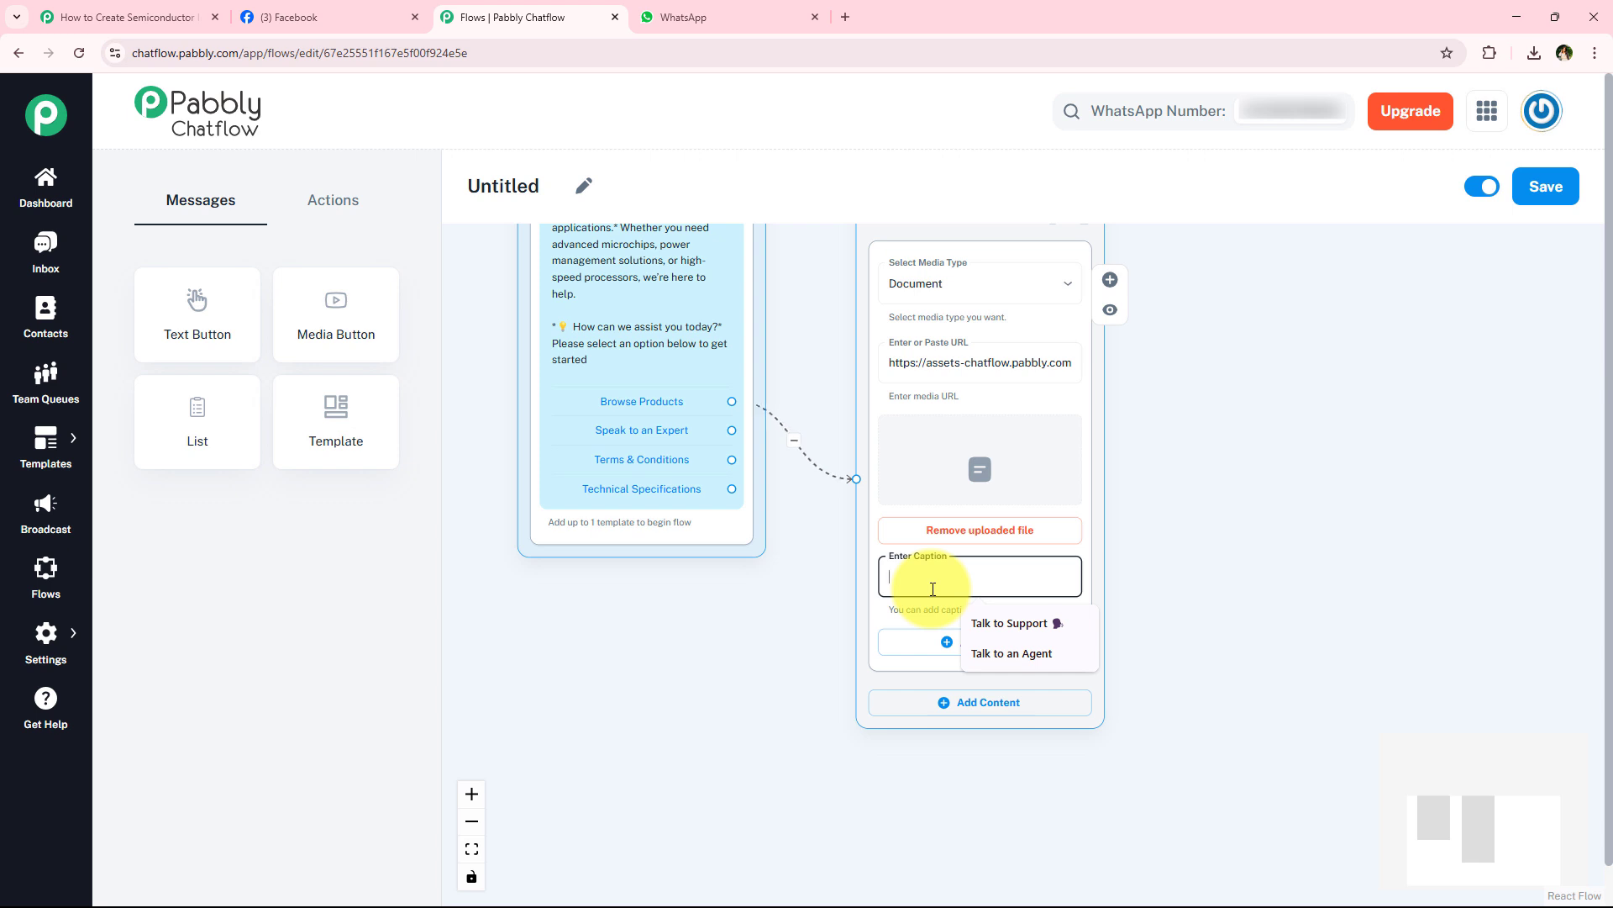
key("ctrl+v")
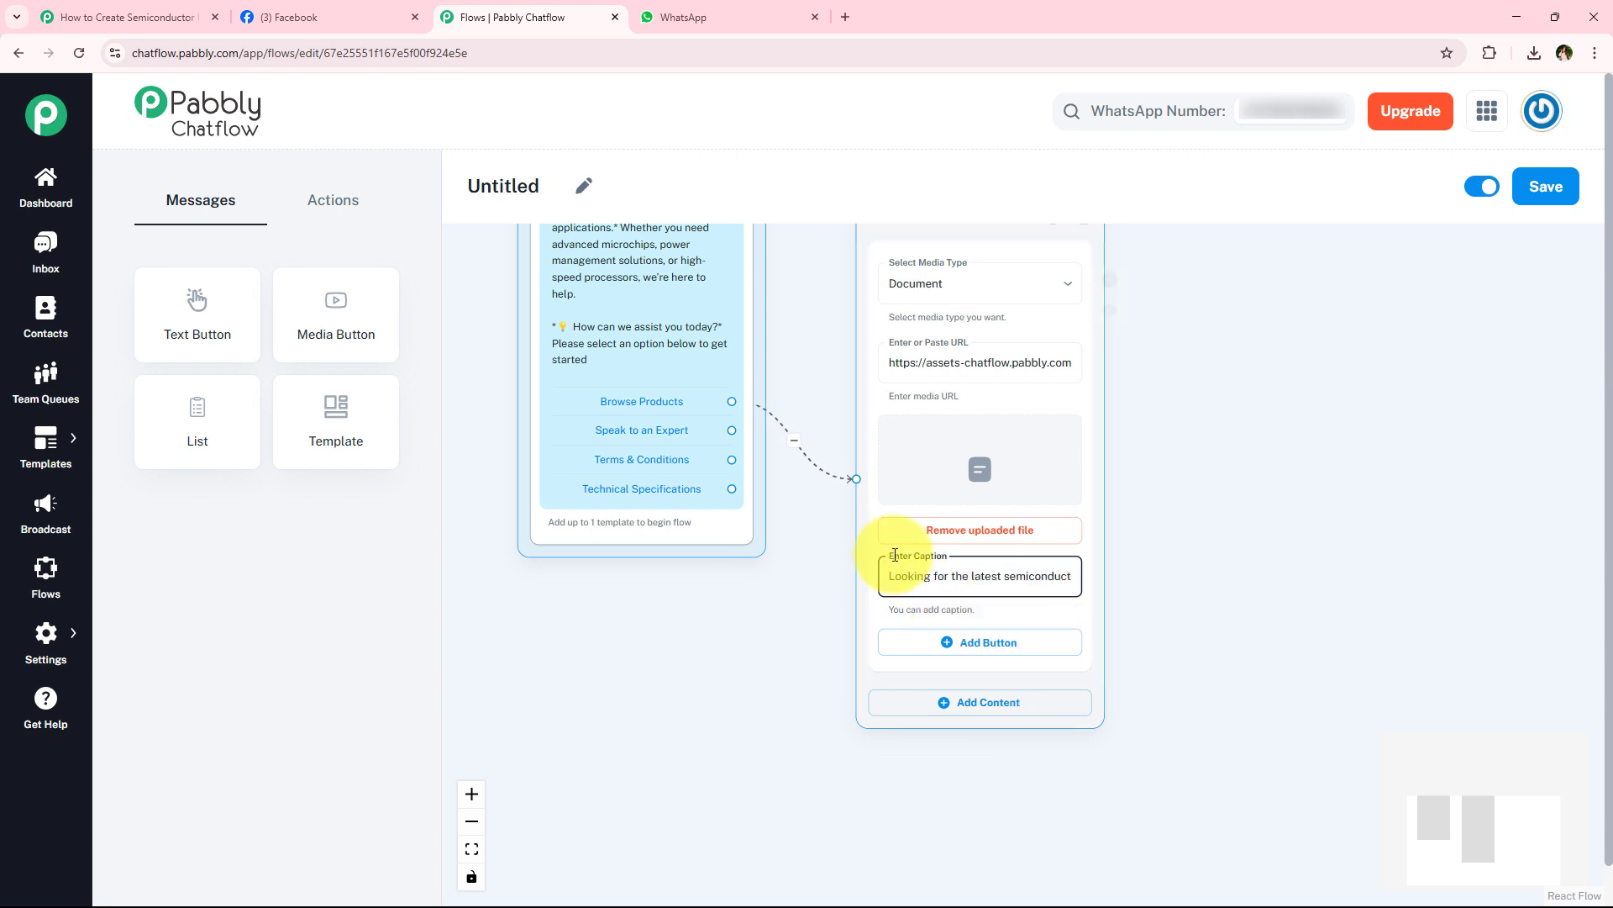
- Move the Product Catalog message block up beside the upper part of the Flow Start block
scroll(1206, 444, "down", 1)
left_click_drag(1205, 443, 1090, 648)
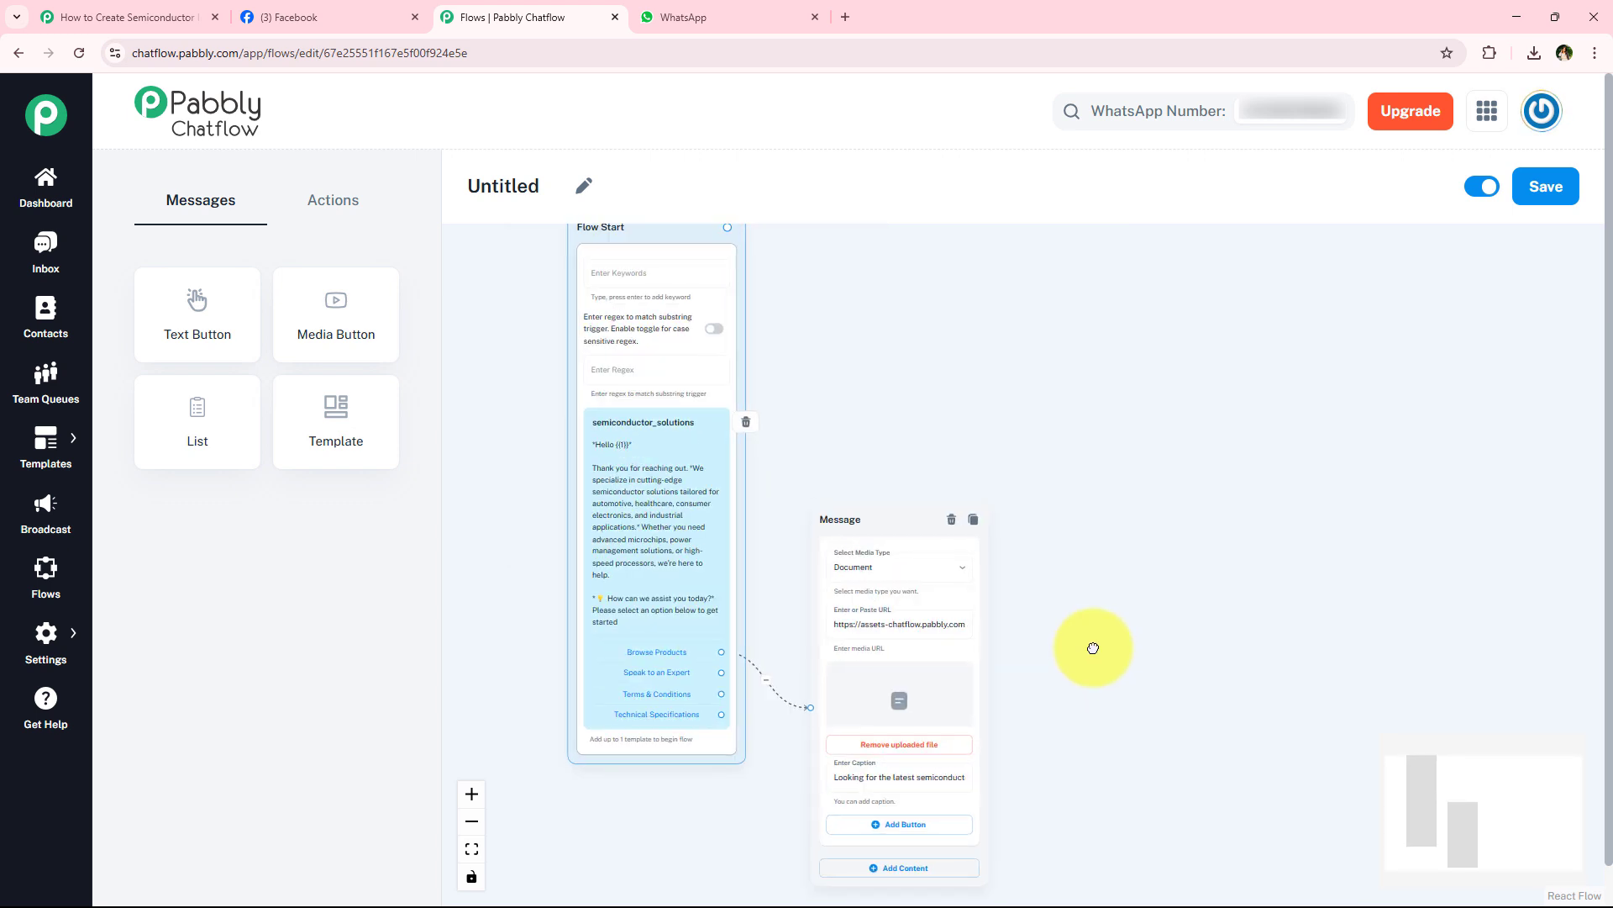
left_click_drag(890, 515, 889, 246)
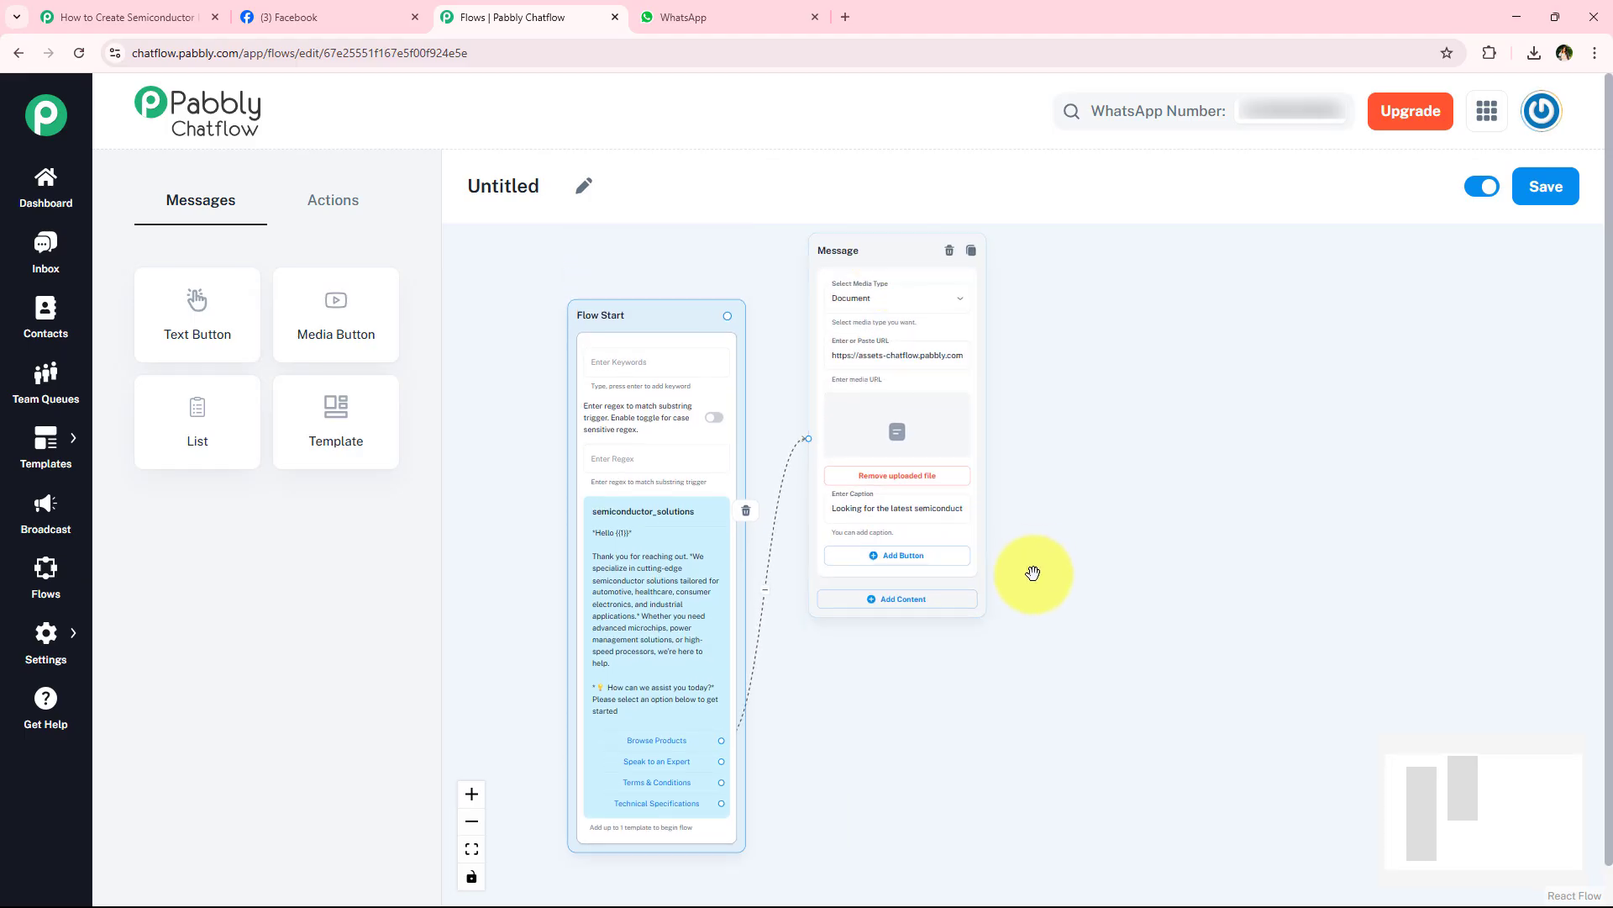
- Add three blank buttons below the caption of the Product Catalog message
scroll(840, 622, "up", 2)
scroll(840, 538, "up", 2)
scroll(991, 512, "down", 2)
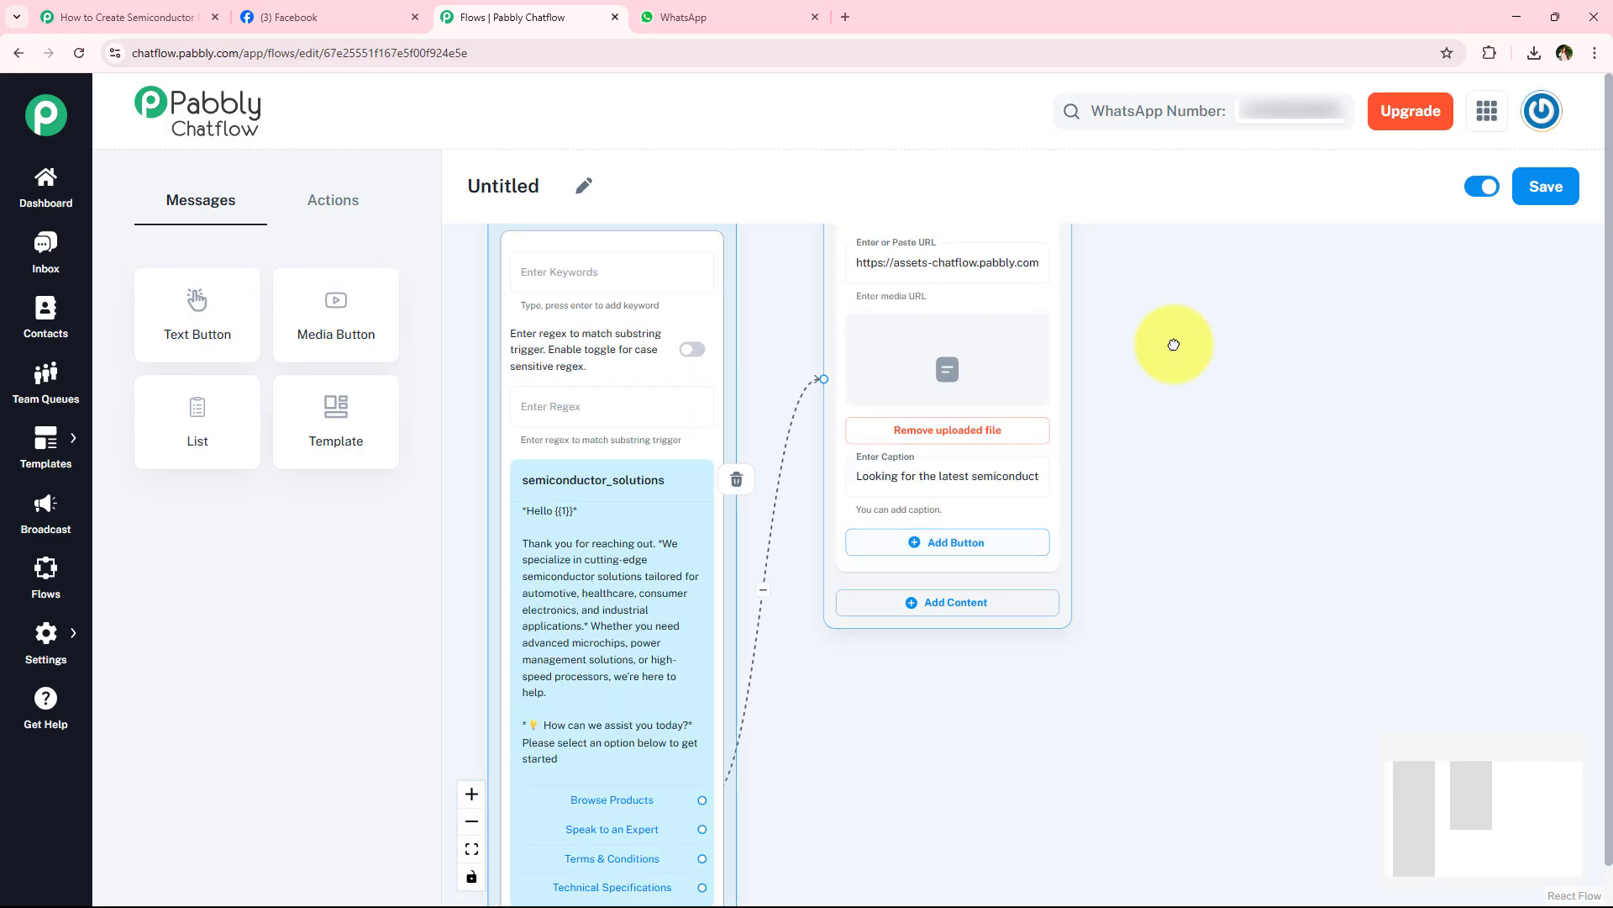
left_click_drag(1176, 342, 1113, 393)
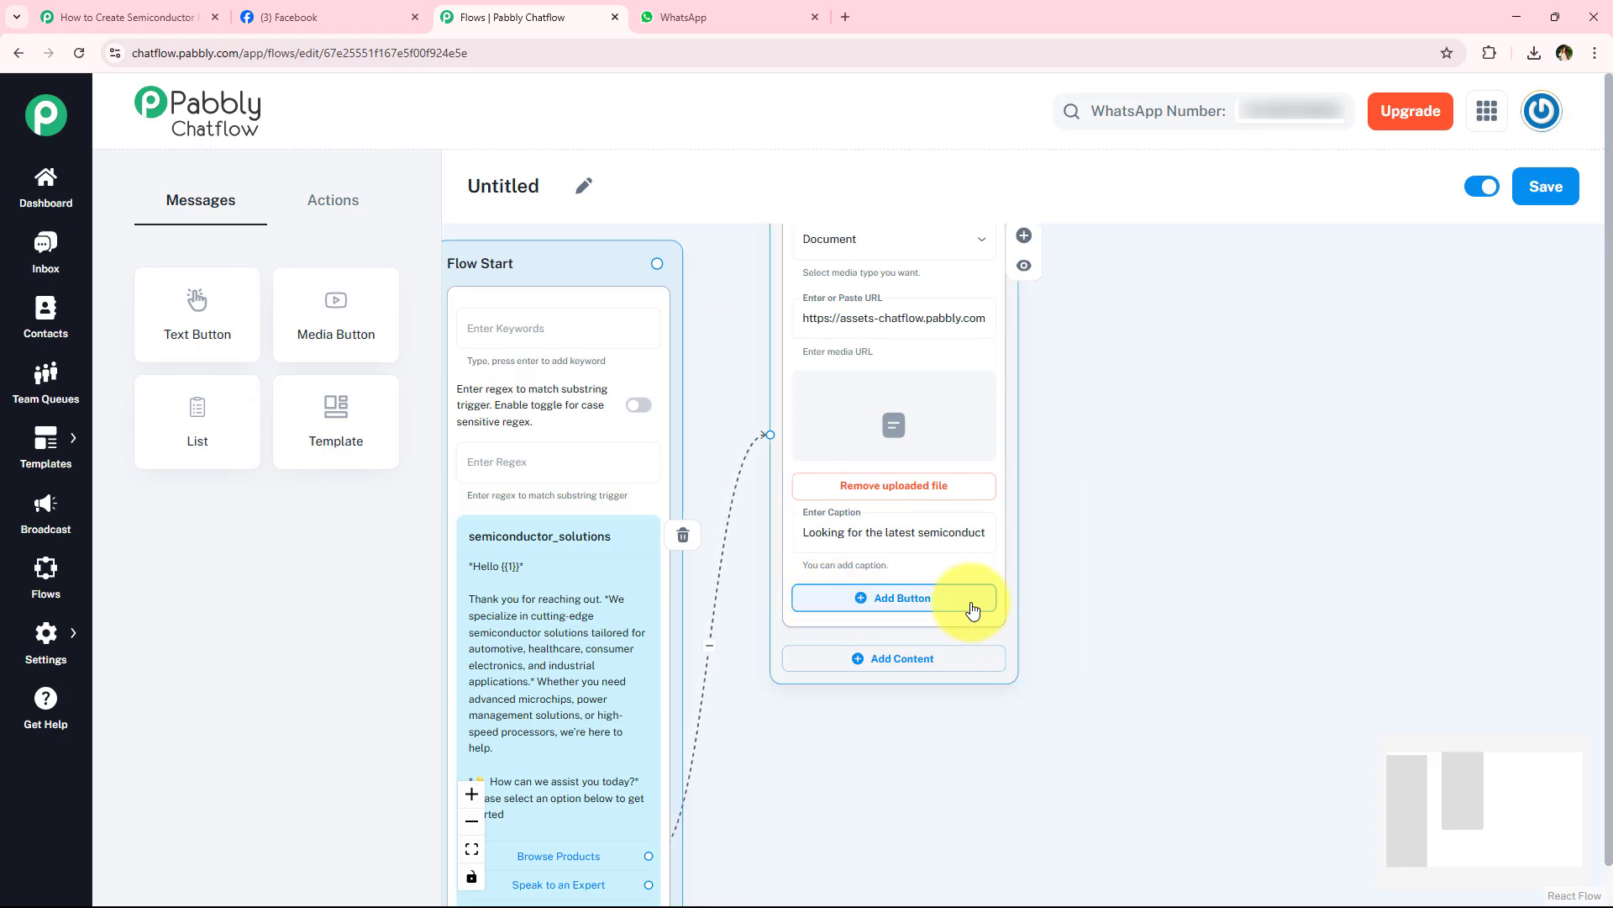
left_click(943, 609)
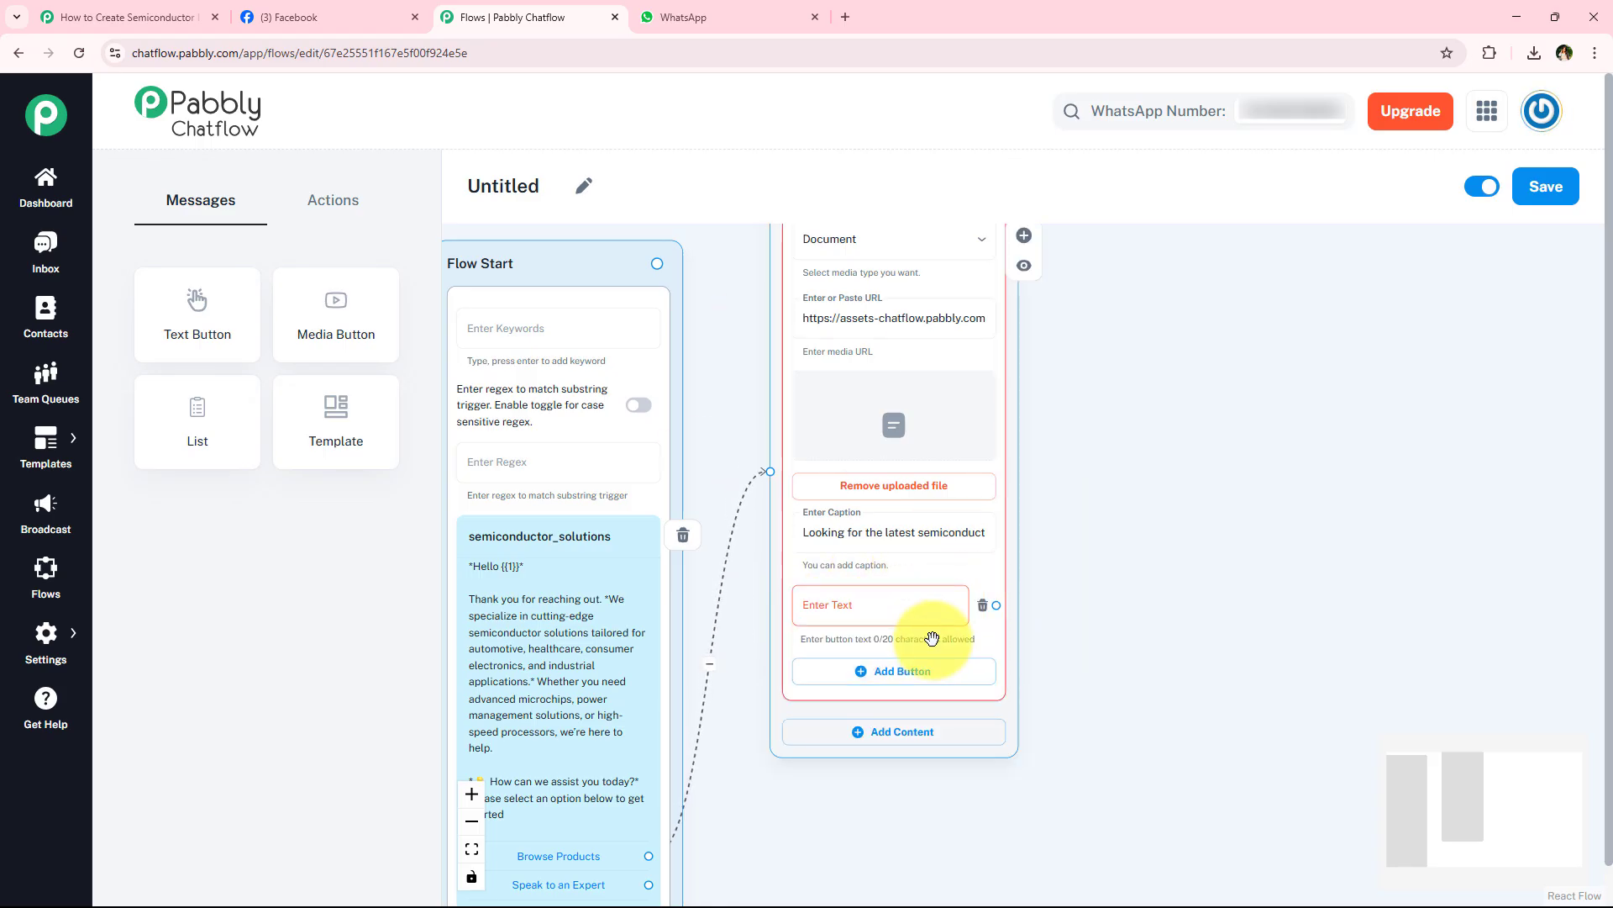
left_click(922, 668)
left_click(921, 743)
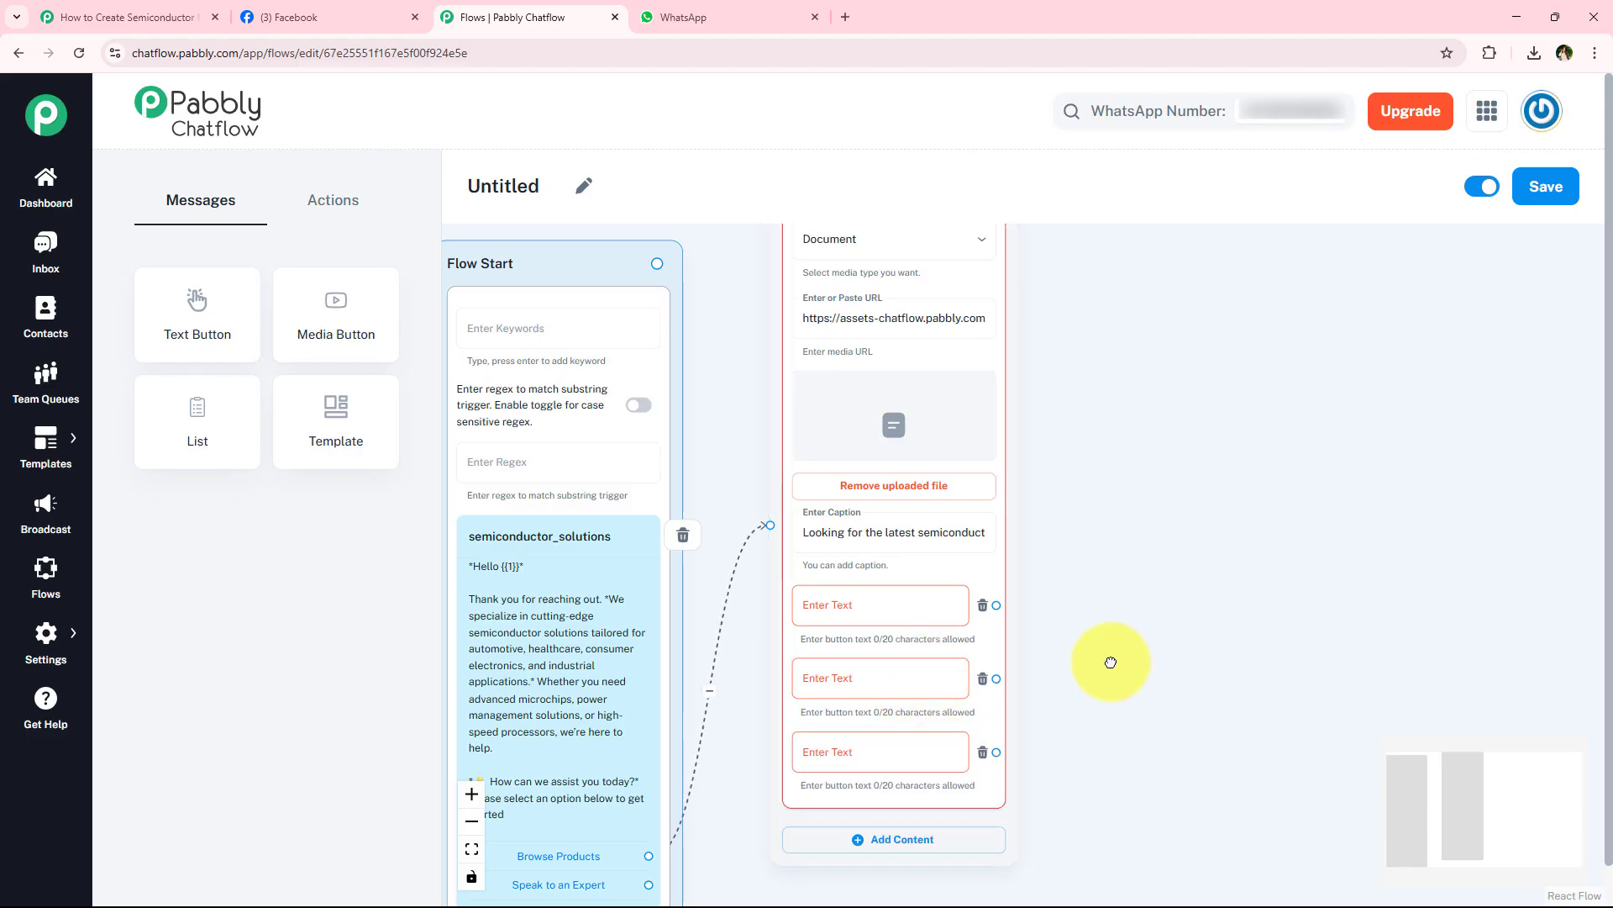
- Label the message's three buttons Speak to an Expert, Terms & Conditions, and 📞 Contact Us
left_click(822, 598)
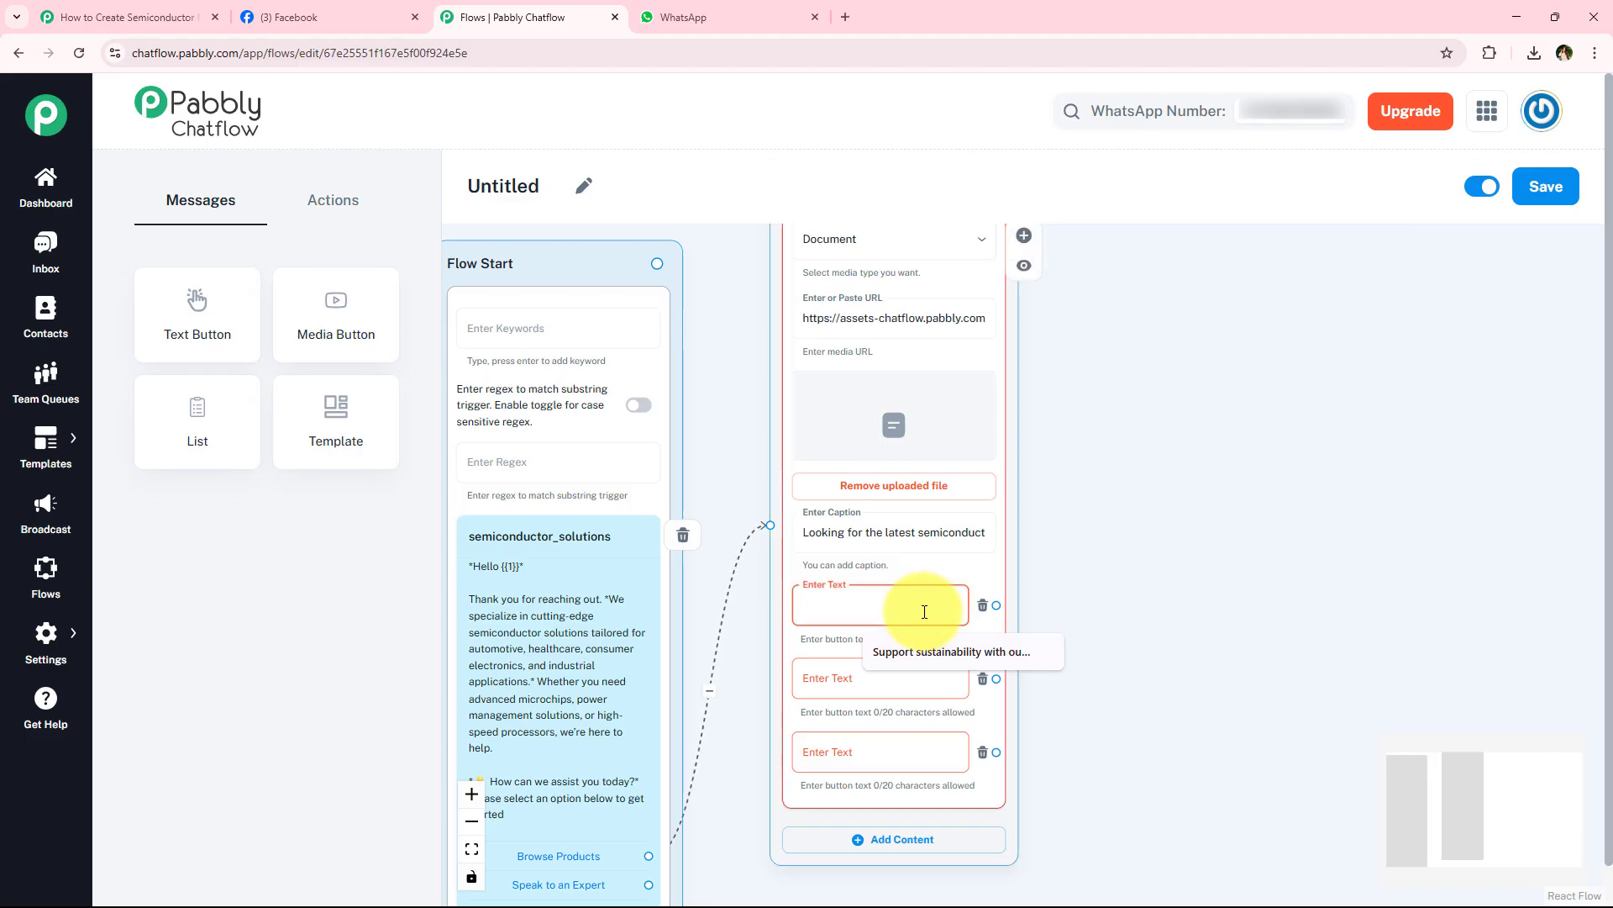
type("Speak to an Expert")
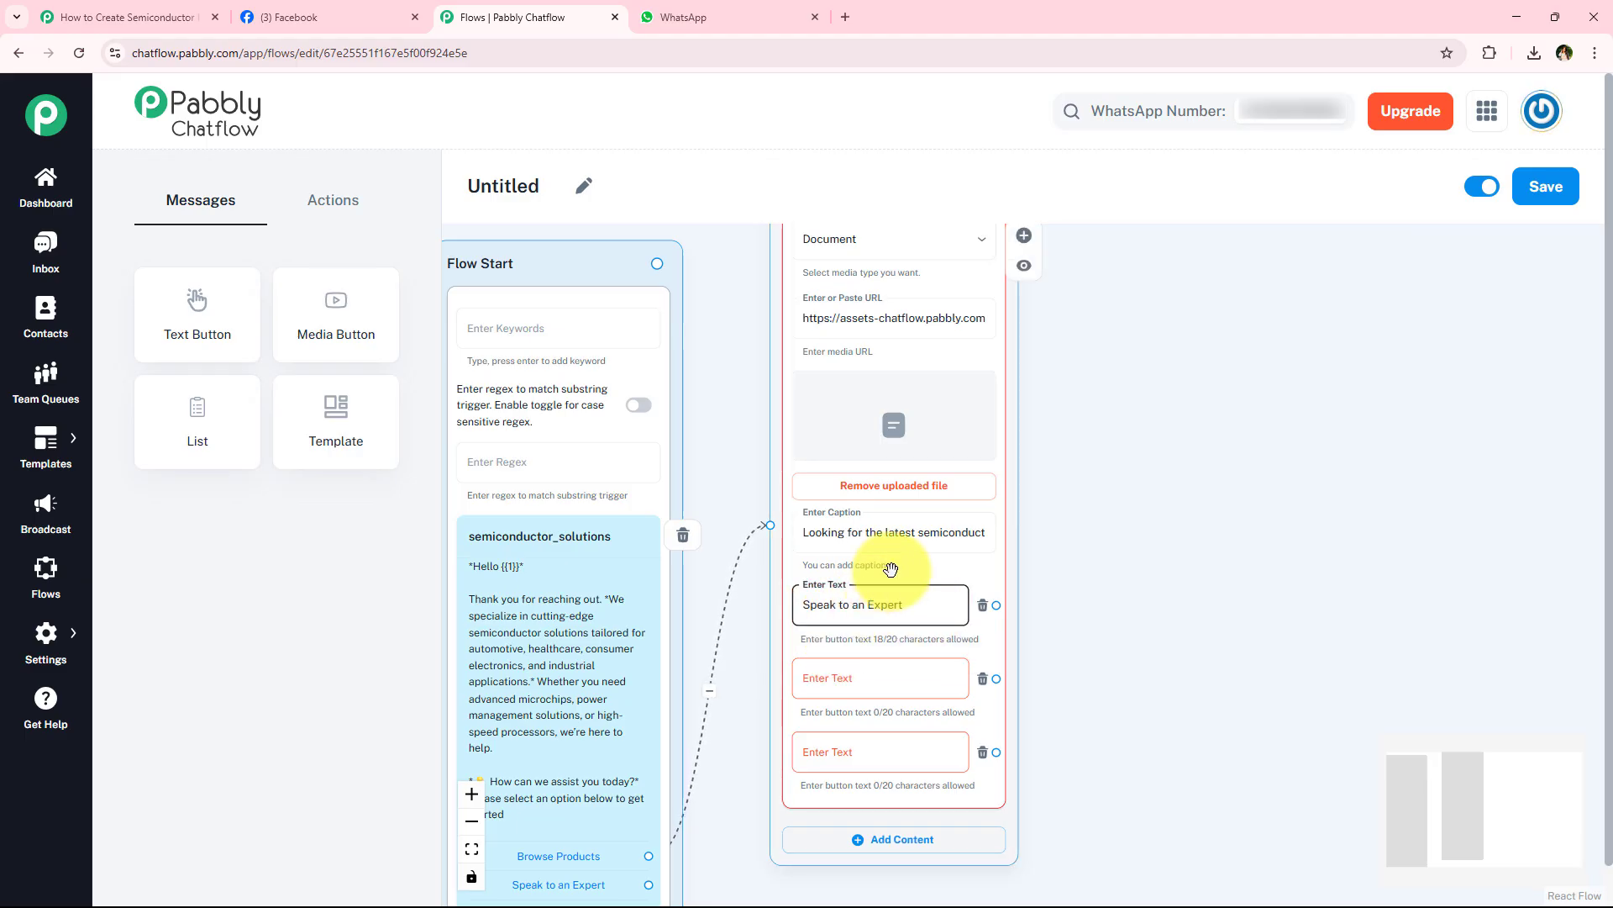
left_click(919, 670)
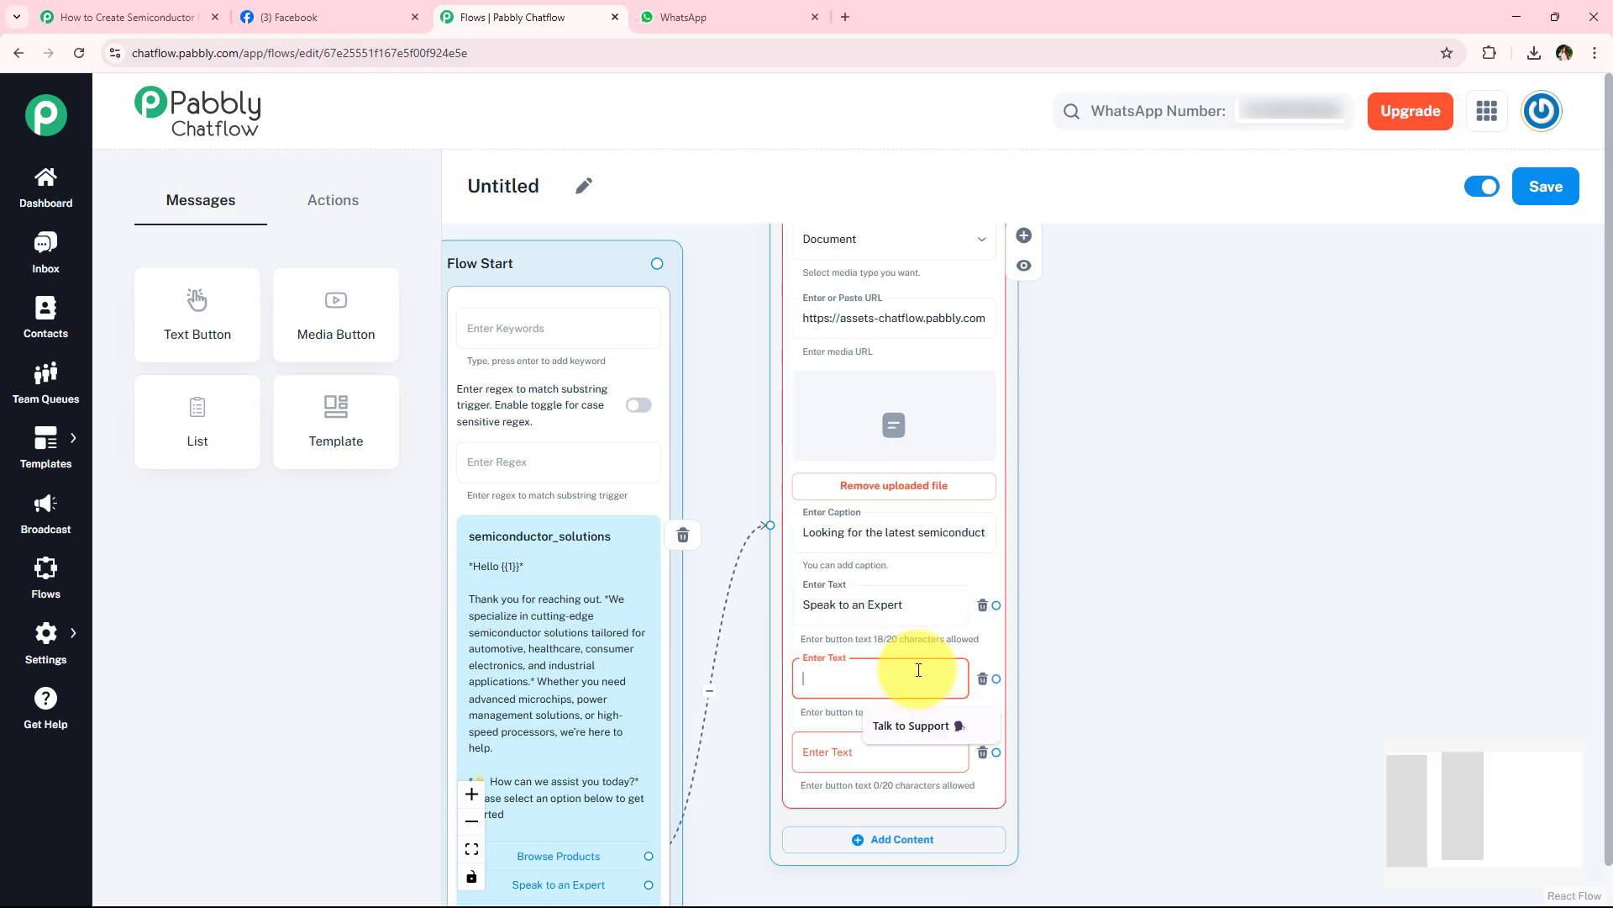
left_click(888, 751)
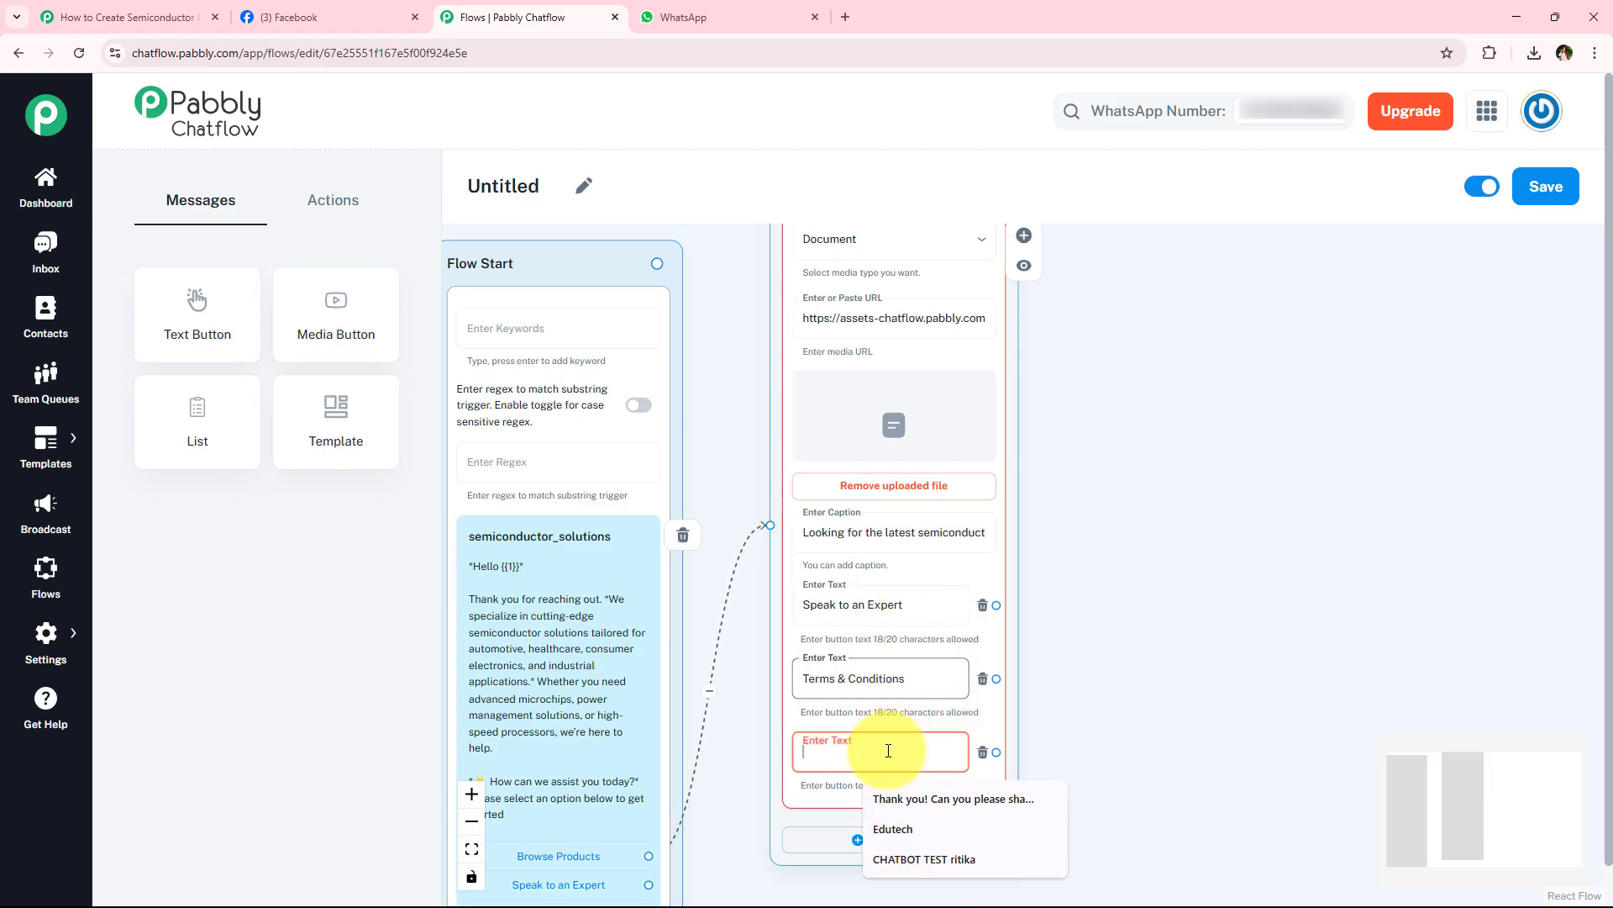
type("📞 Contact Us")
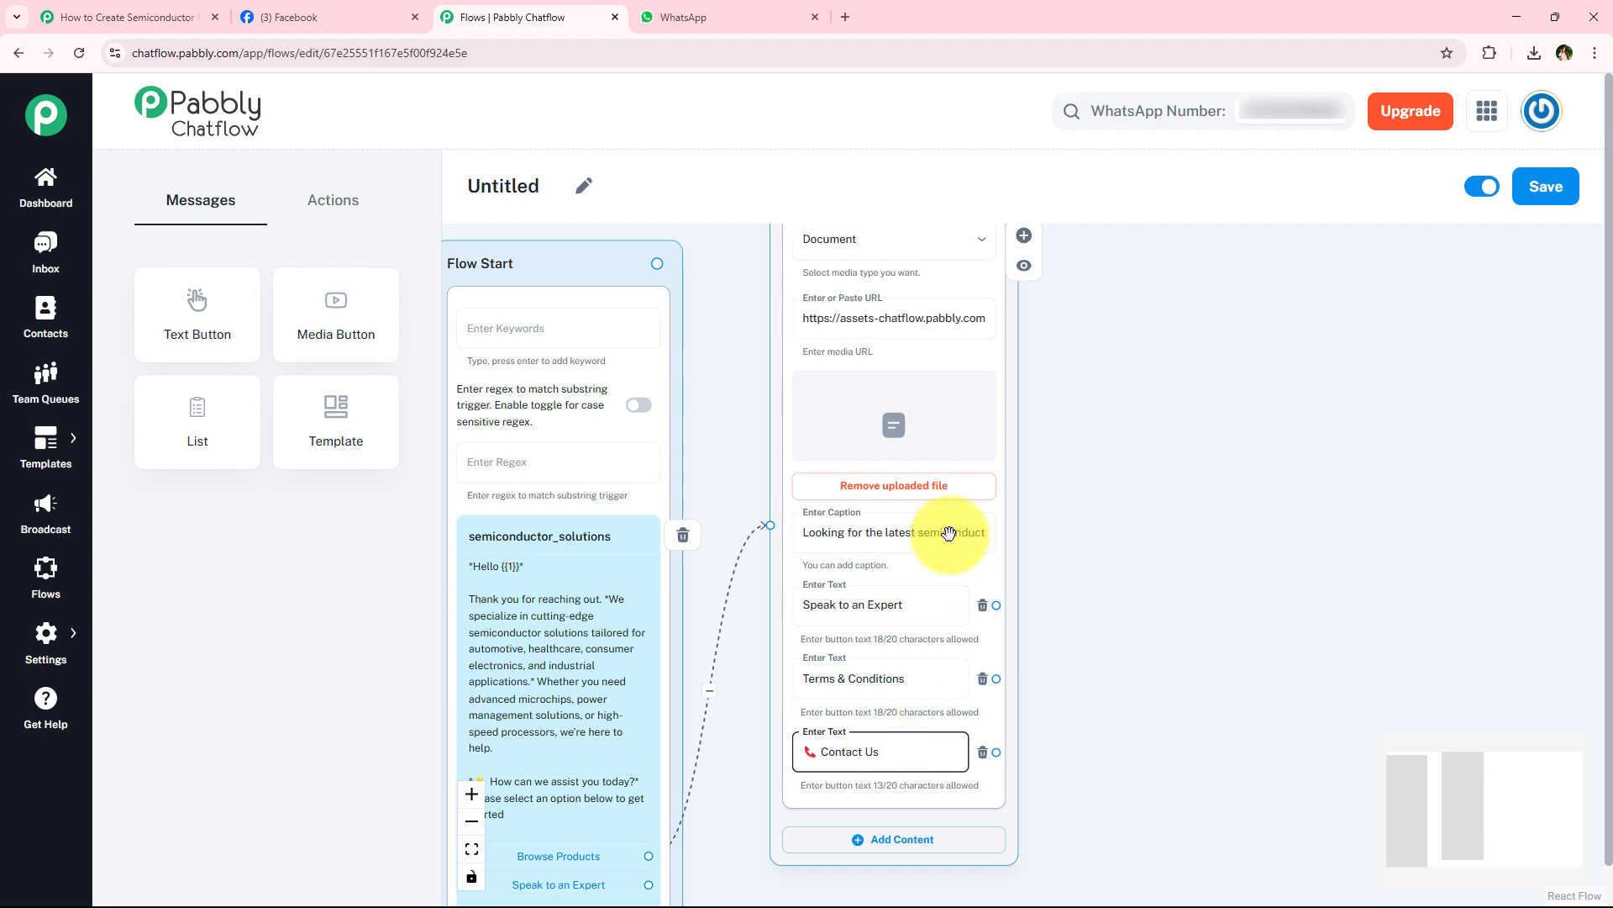
- Move the Product Catalog message block further up to make room beside the Flow Start block
scroll(1081, 580, "down", 2)
left_click_drag(1088, 582, 1085, 451)
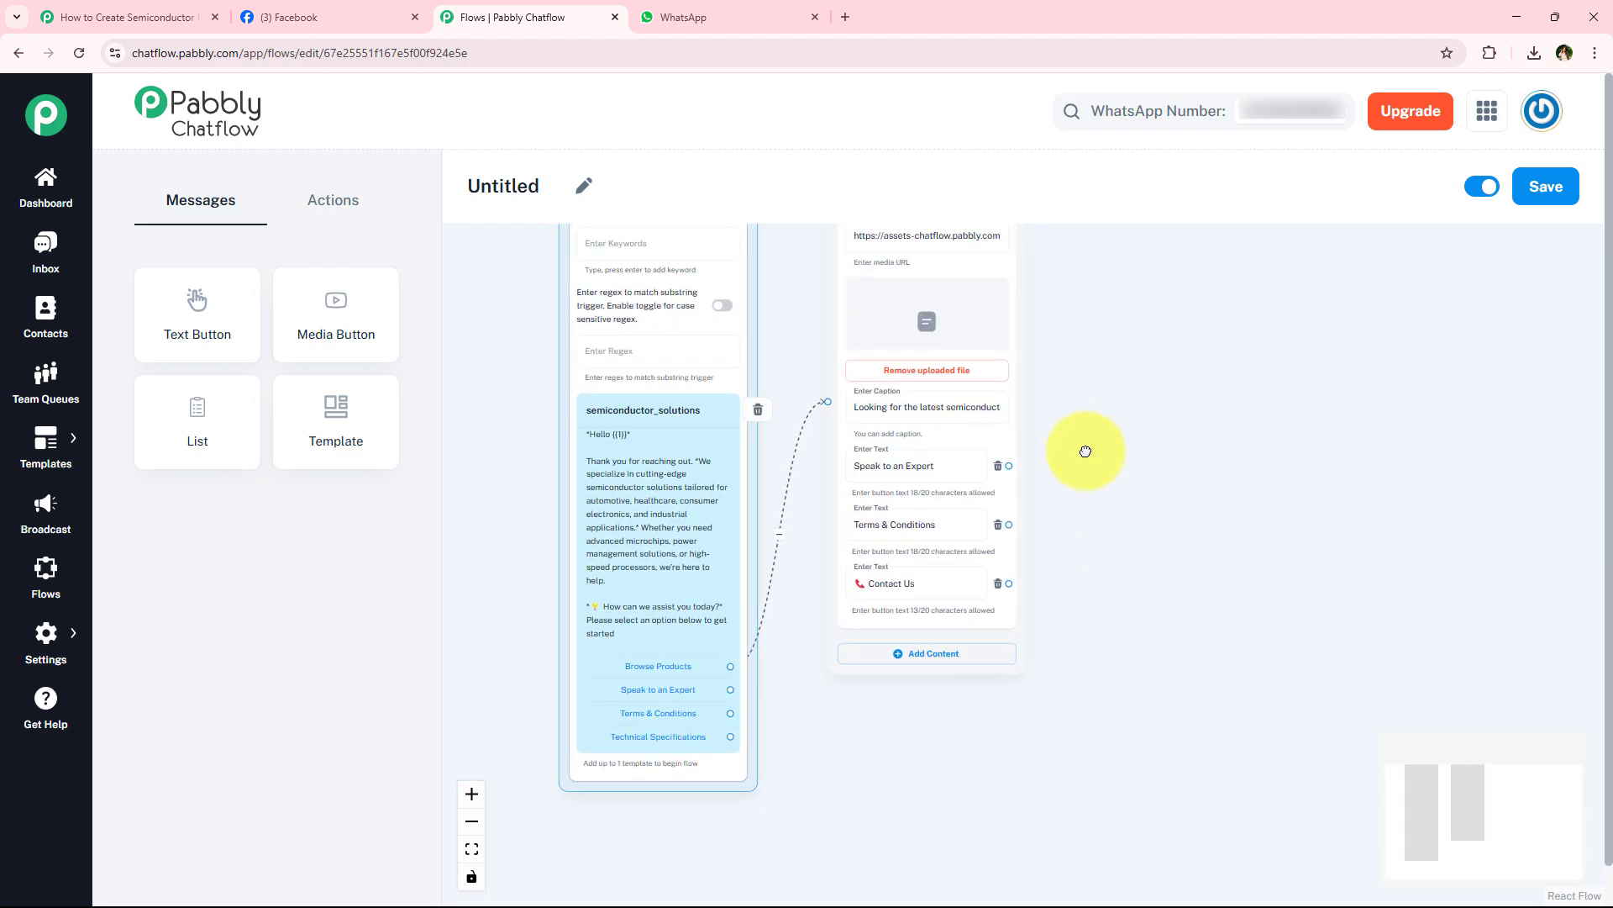
scroll(764, 714, "up", 4)
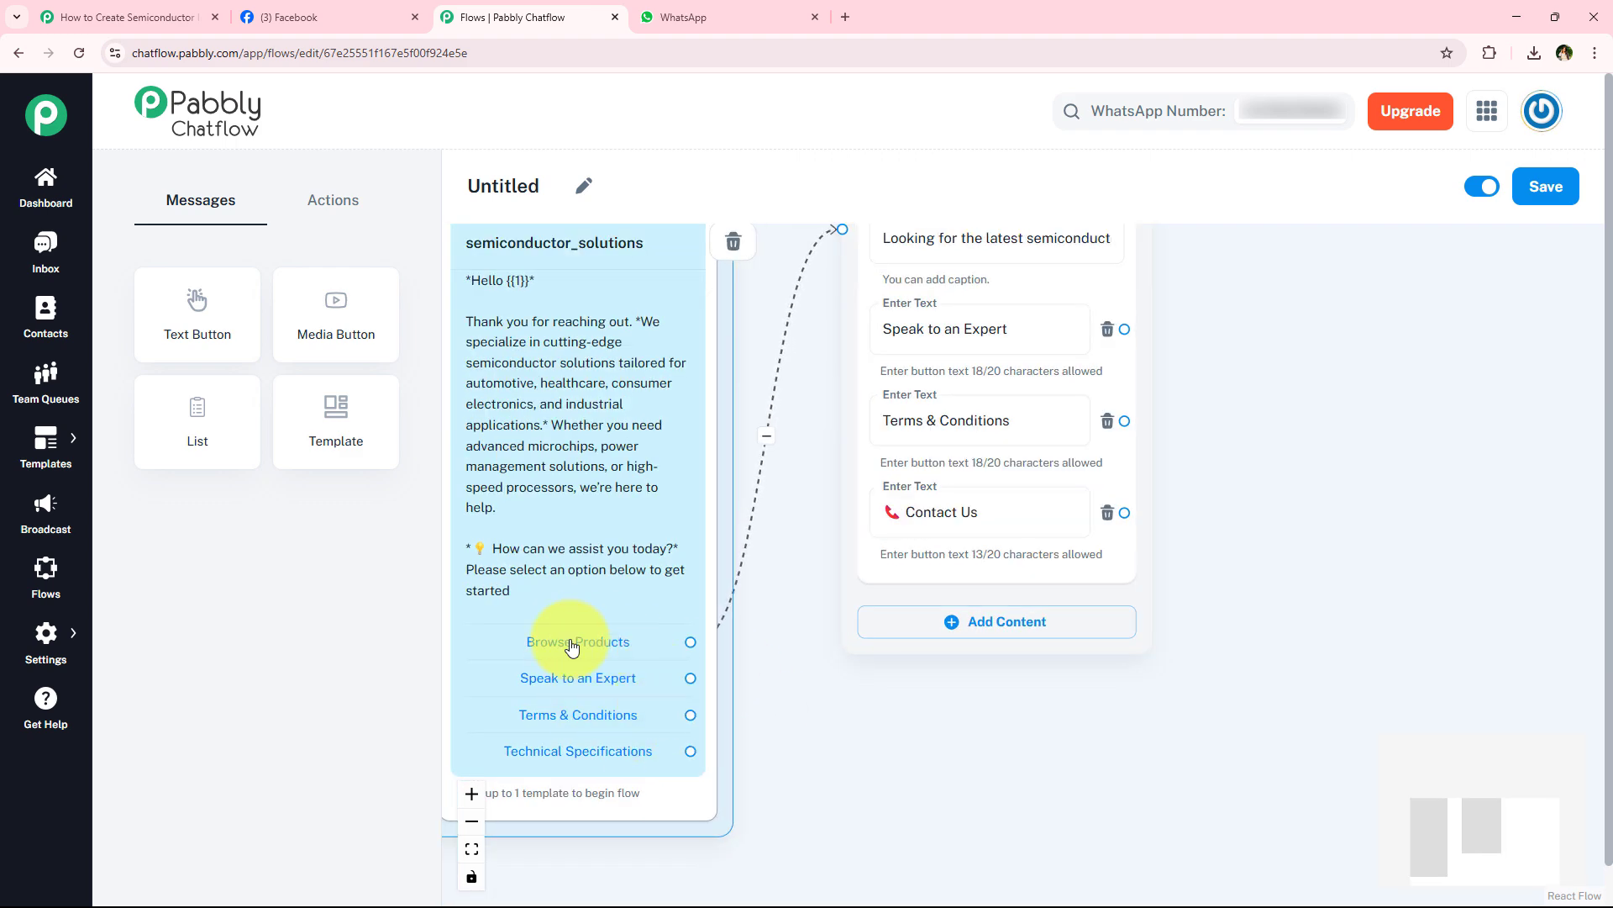
scroll(943, 320, "down", 5)
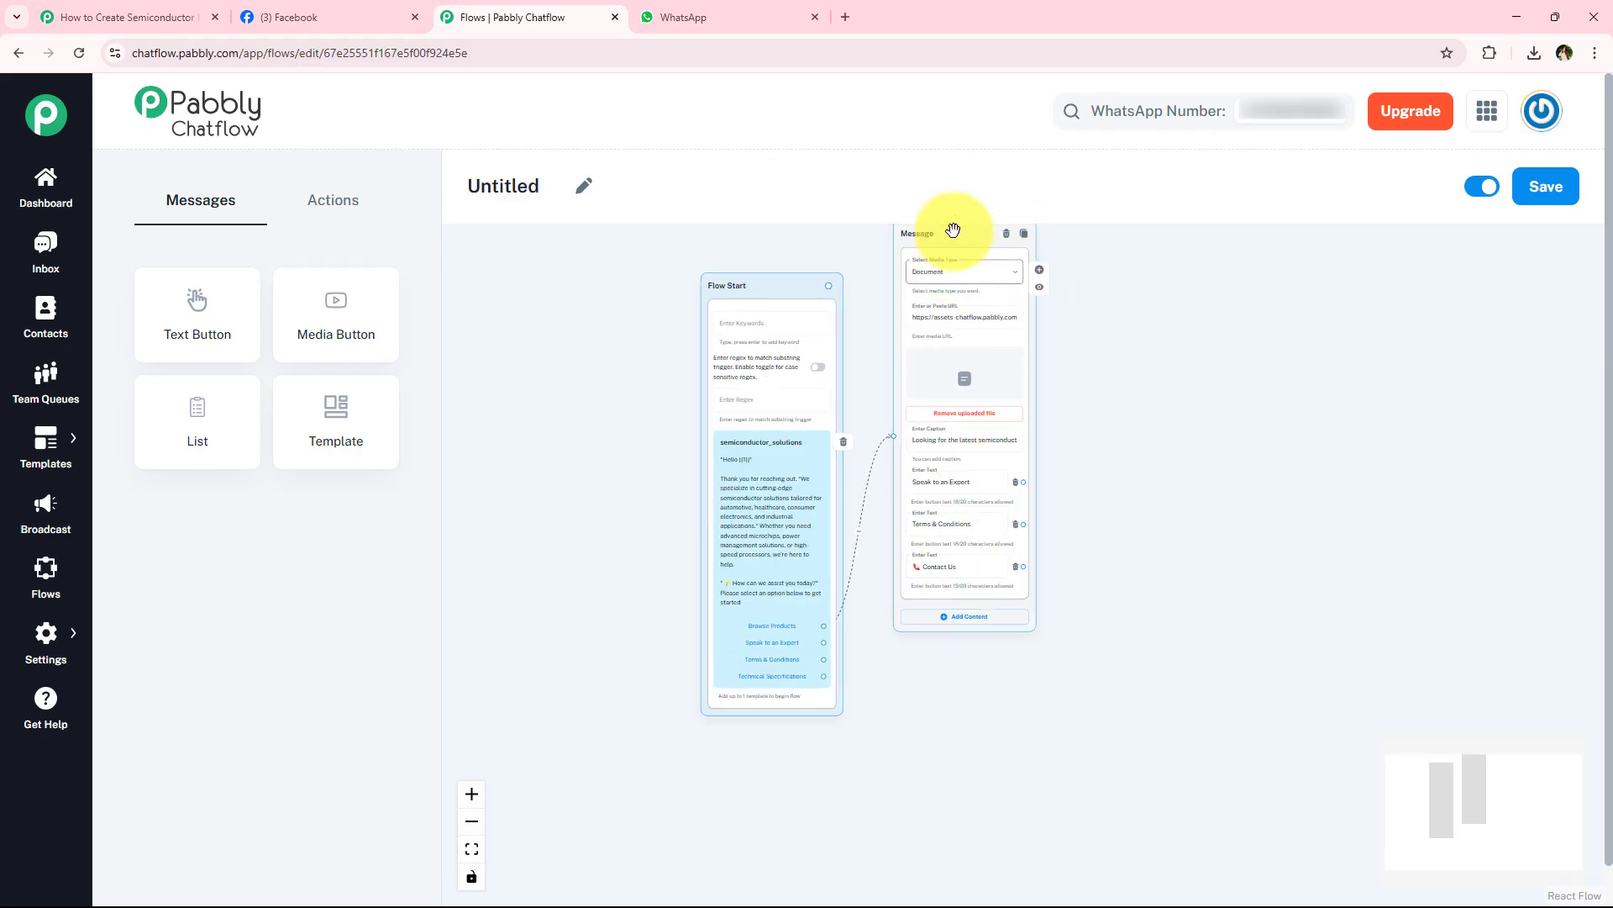
left_click_drag(942, 211, 933, 158)
- Connect the template's Speak to an Expert button to a new Text + Button message block
scroll(1025, 620, "up", 2)
left_click_drag(874, 733, 921, 431)
scroll(940, 660, "up", 3)
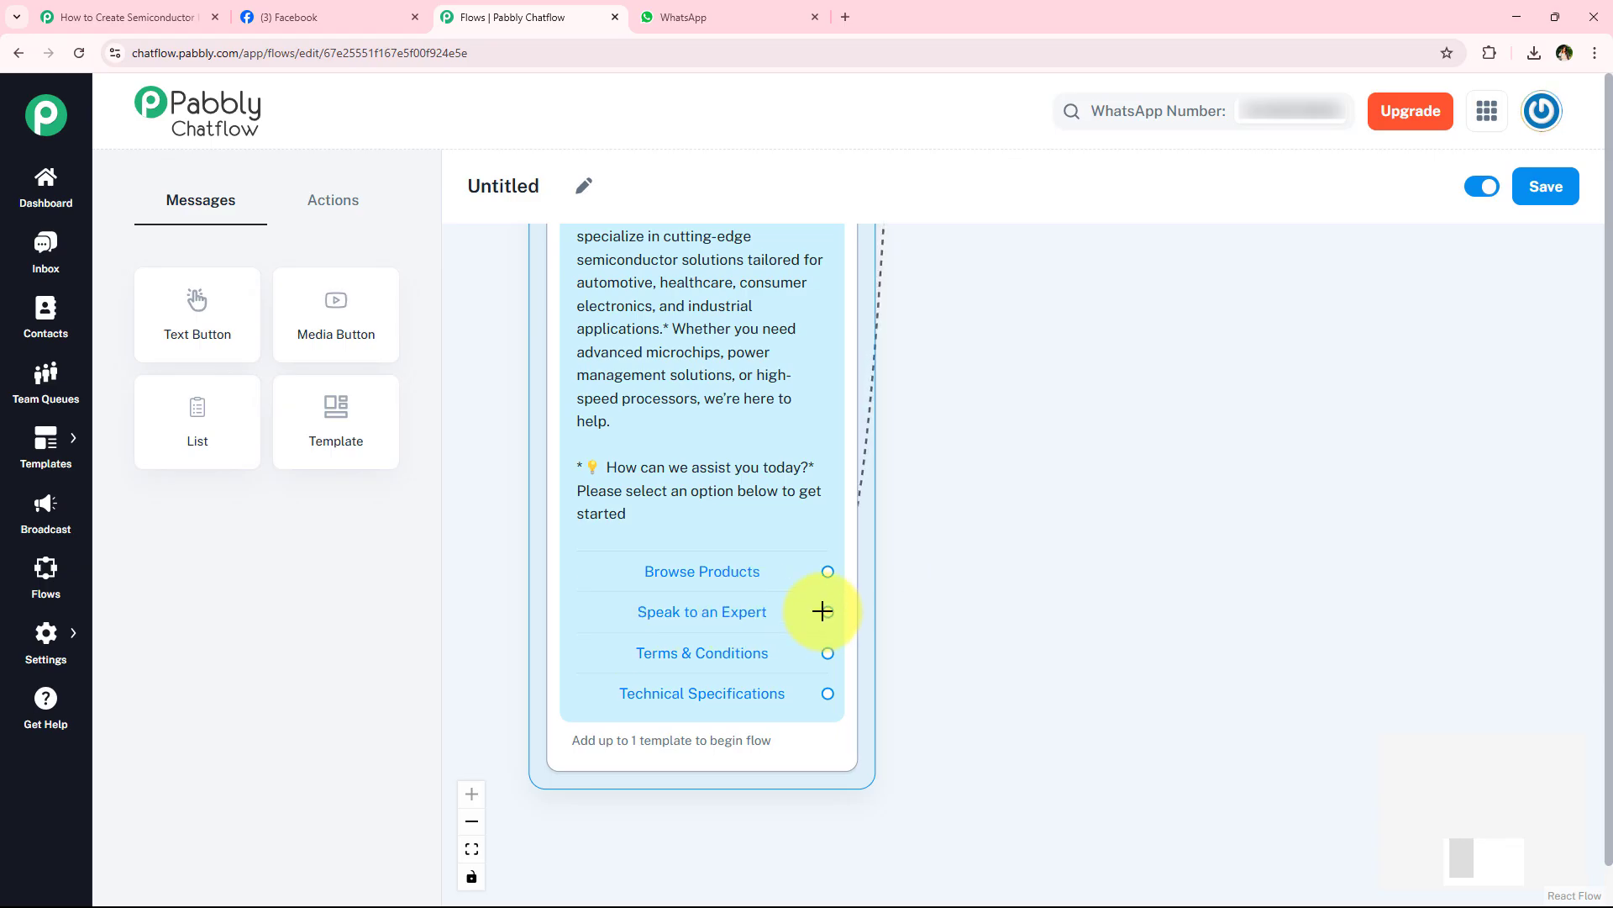
left_click_drag(822, 611, 1068, 419)
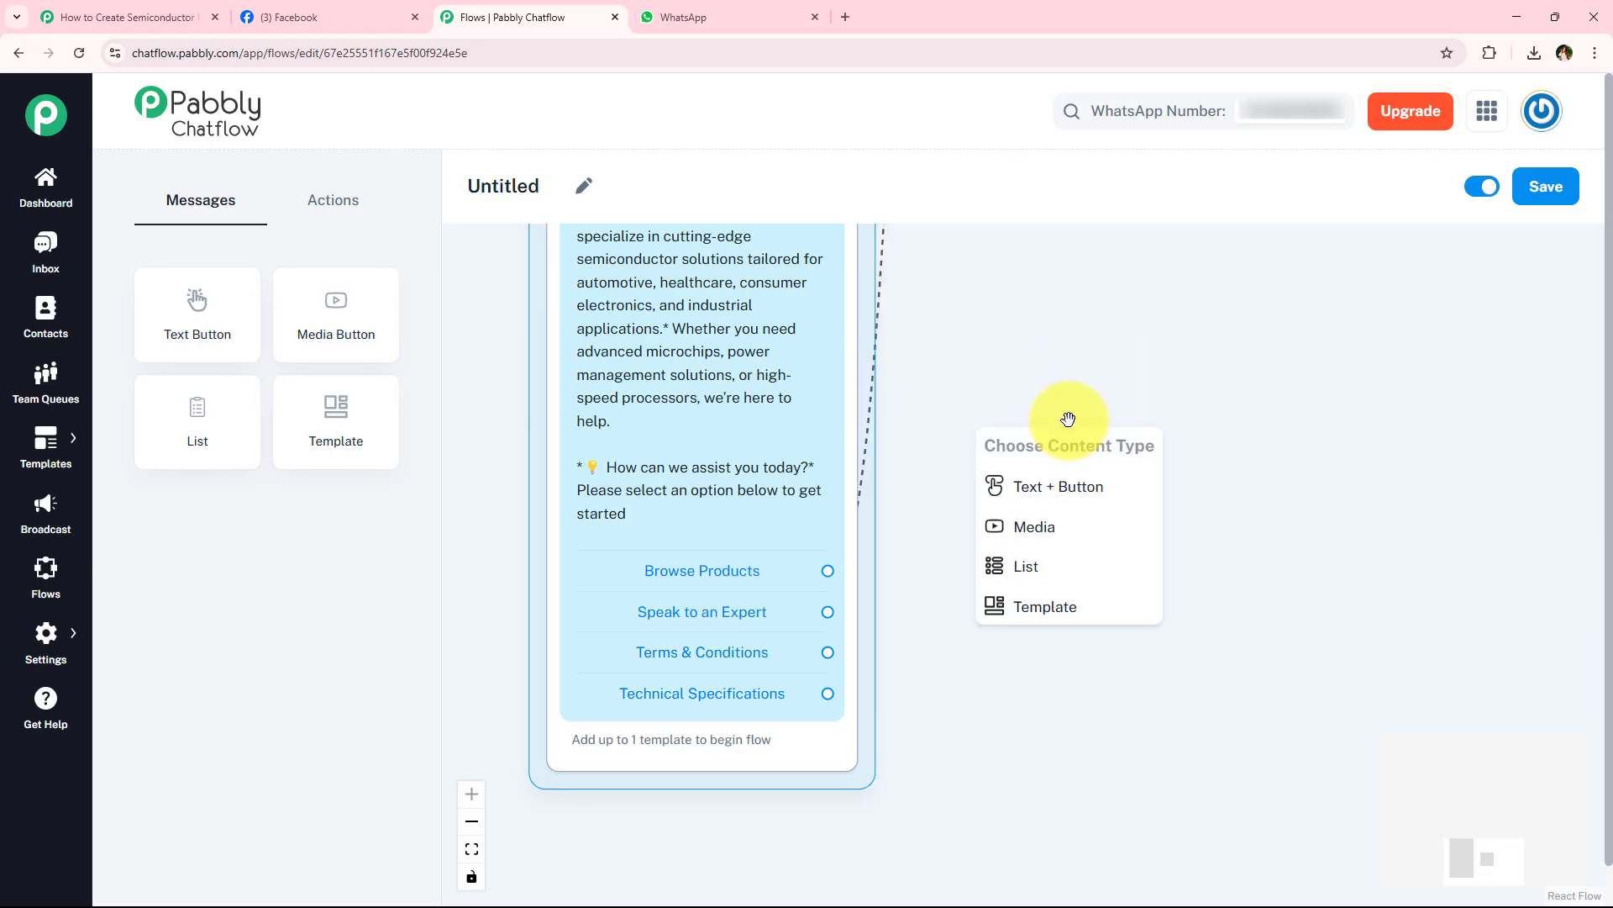
left_click(1071, 488)
- Paste the prepared expert support reply, ending "we'll ensure you get the right support. Stay tuned! 😊", into the new text message
left_click(1152, 418)
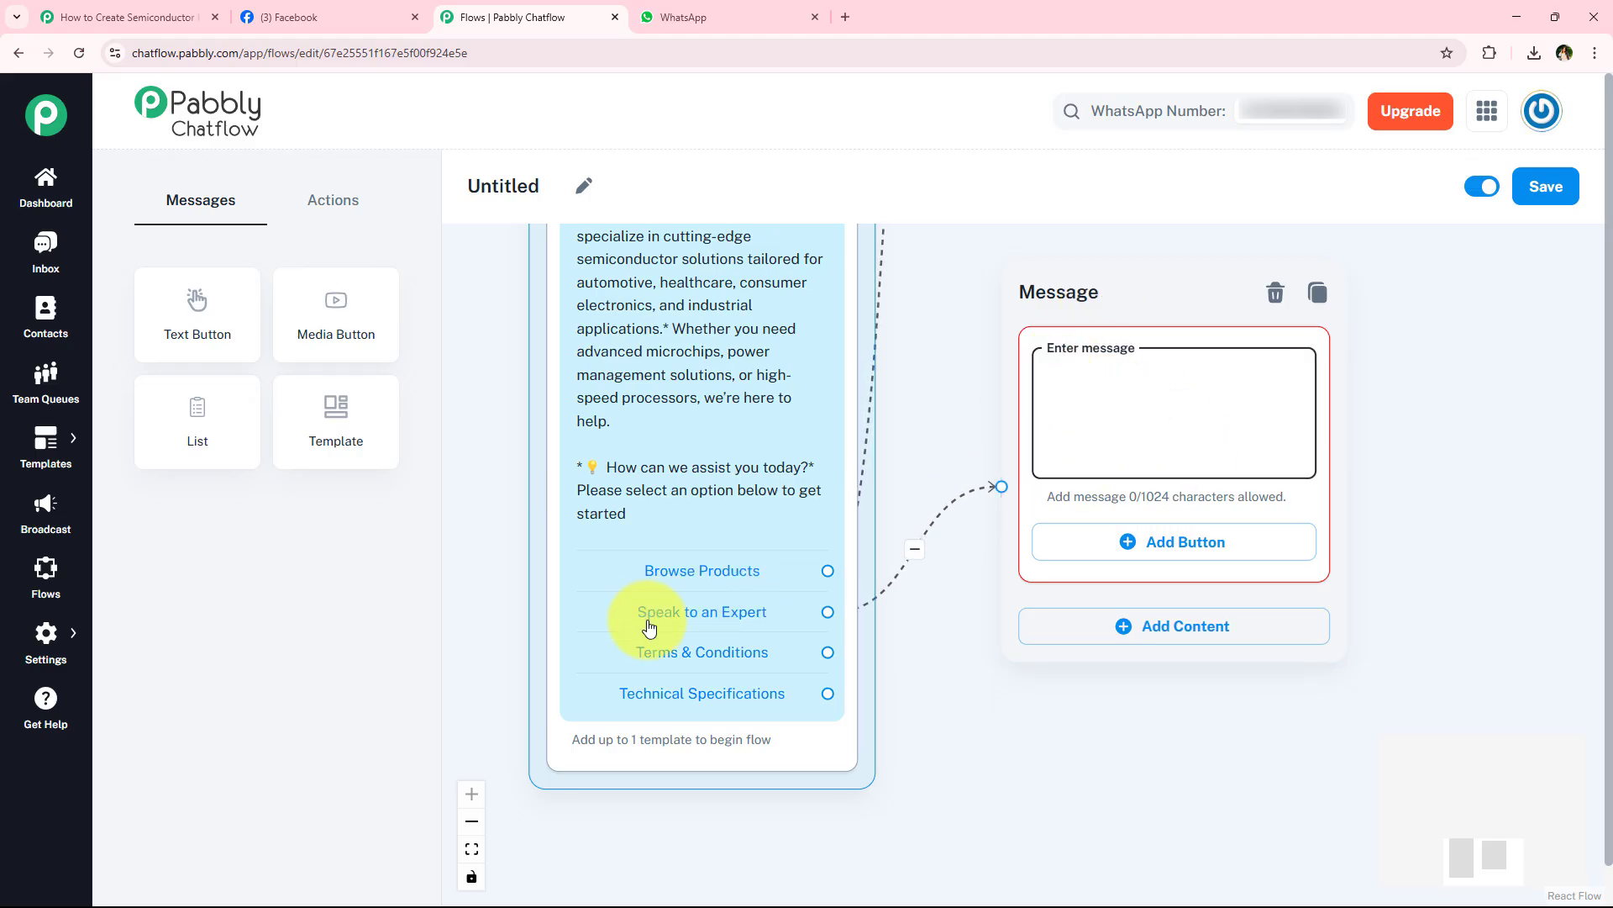
key("ctrl+v")
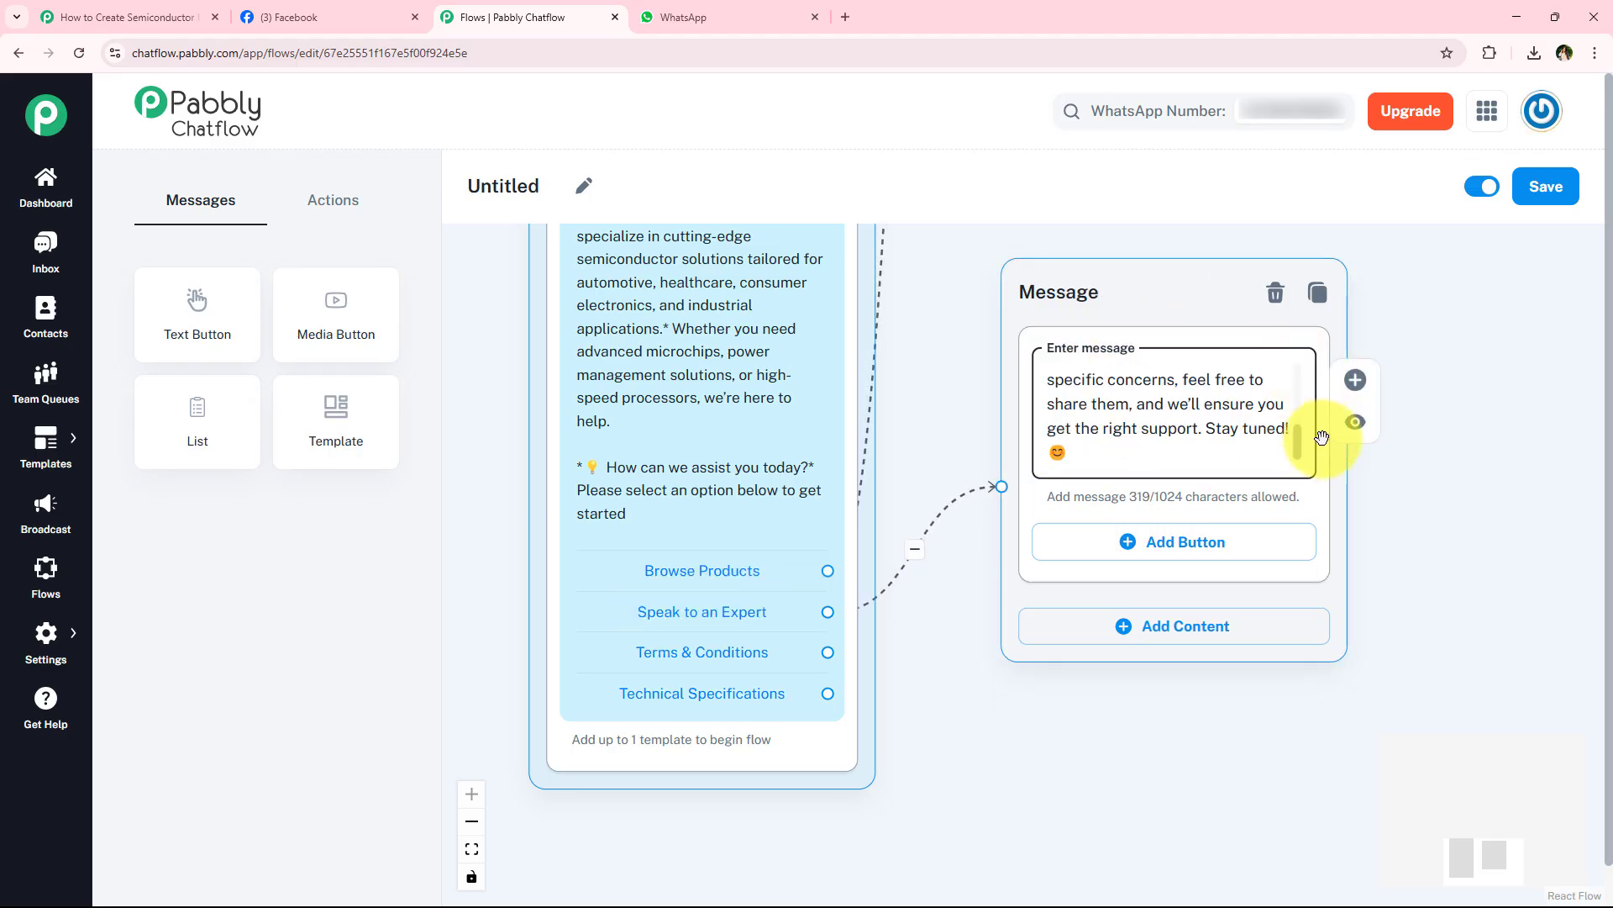
mouse_move(1300, 442)
left_mouse_down()
mouse_move(1293, 361)
mouse_move(1294, 458)
left_mouse_up()
- Connect the template's Terms & Conditions button to a new media message block below the expert message
left_click_drag(992, 740, 920, 745)
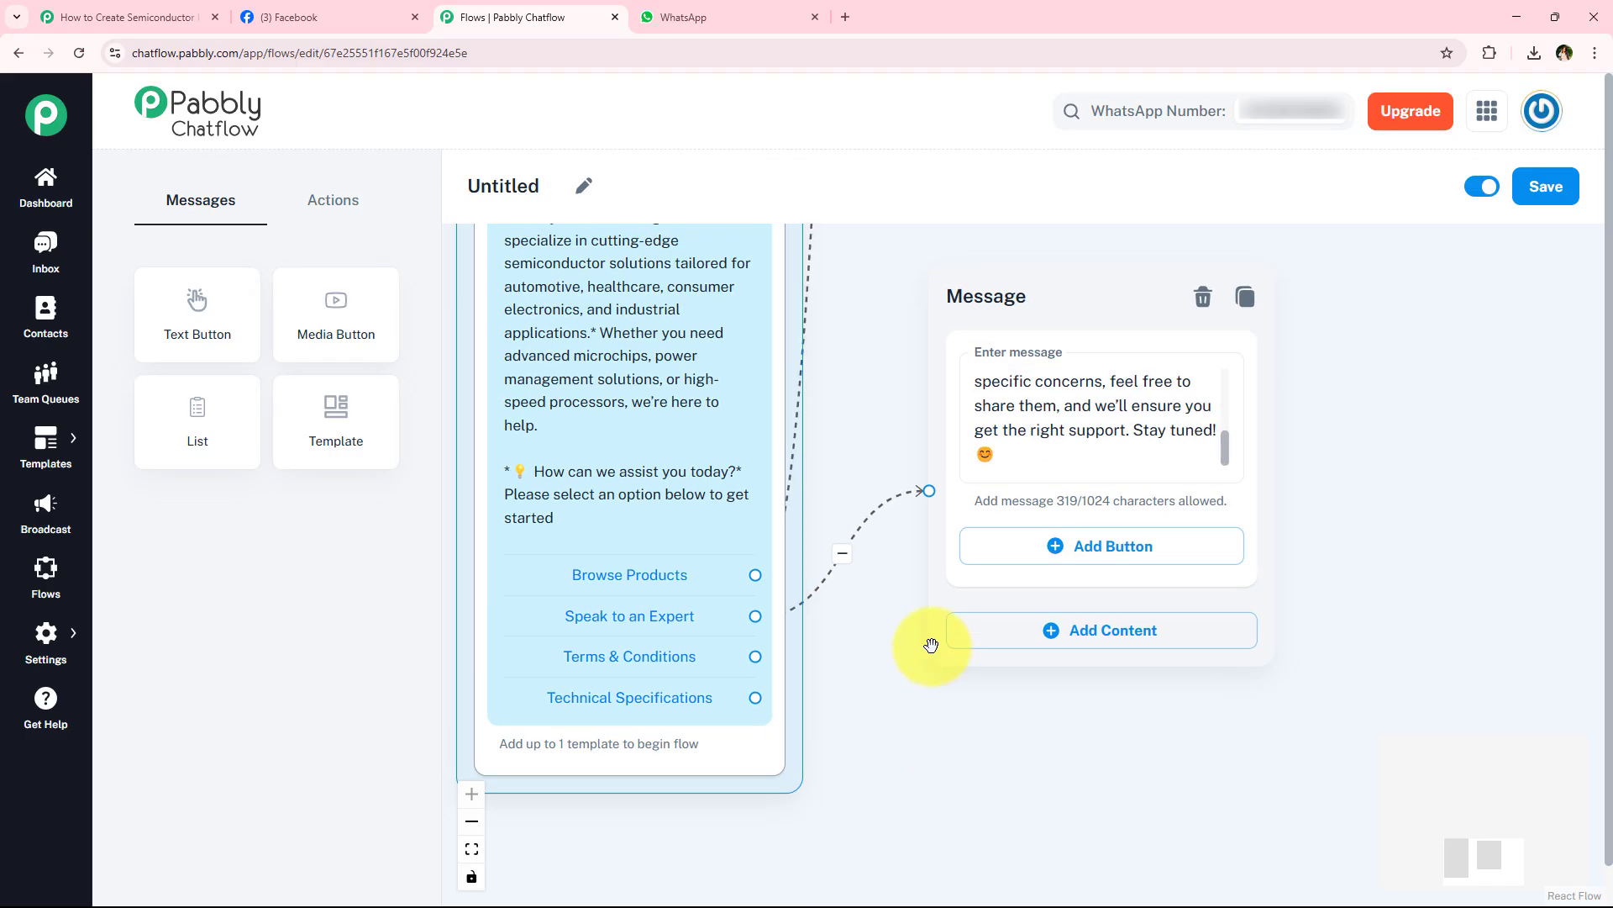
left_click_drag(764, 655, 933, 752)
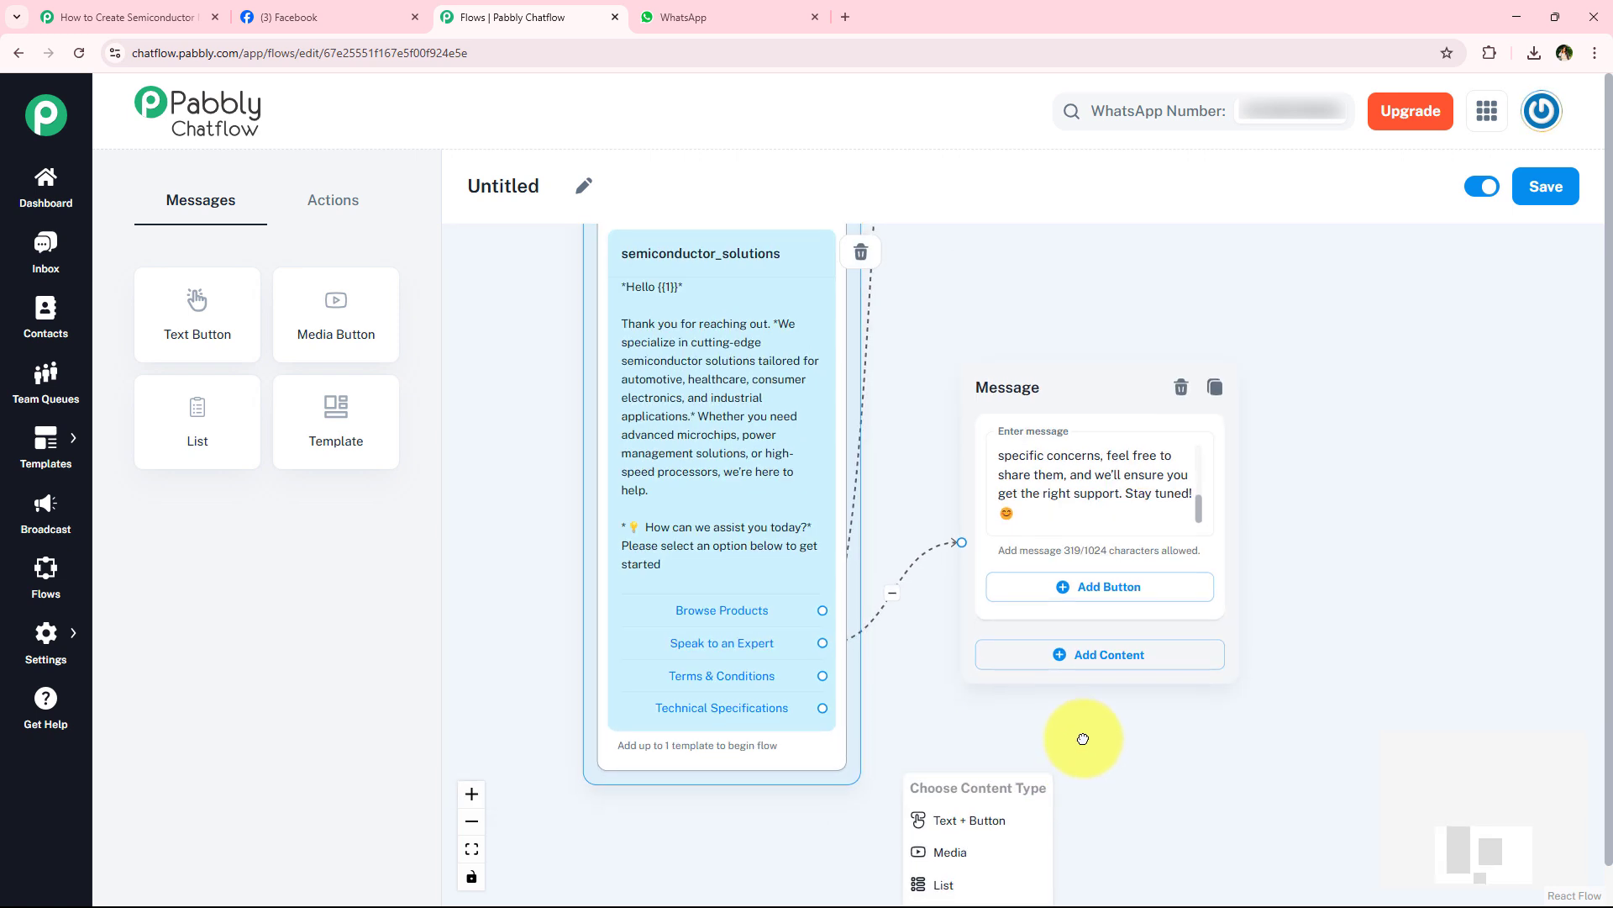
left_click_drag(1067, 673, 1066, 602)
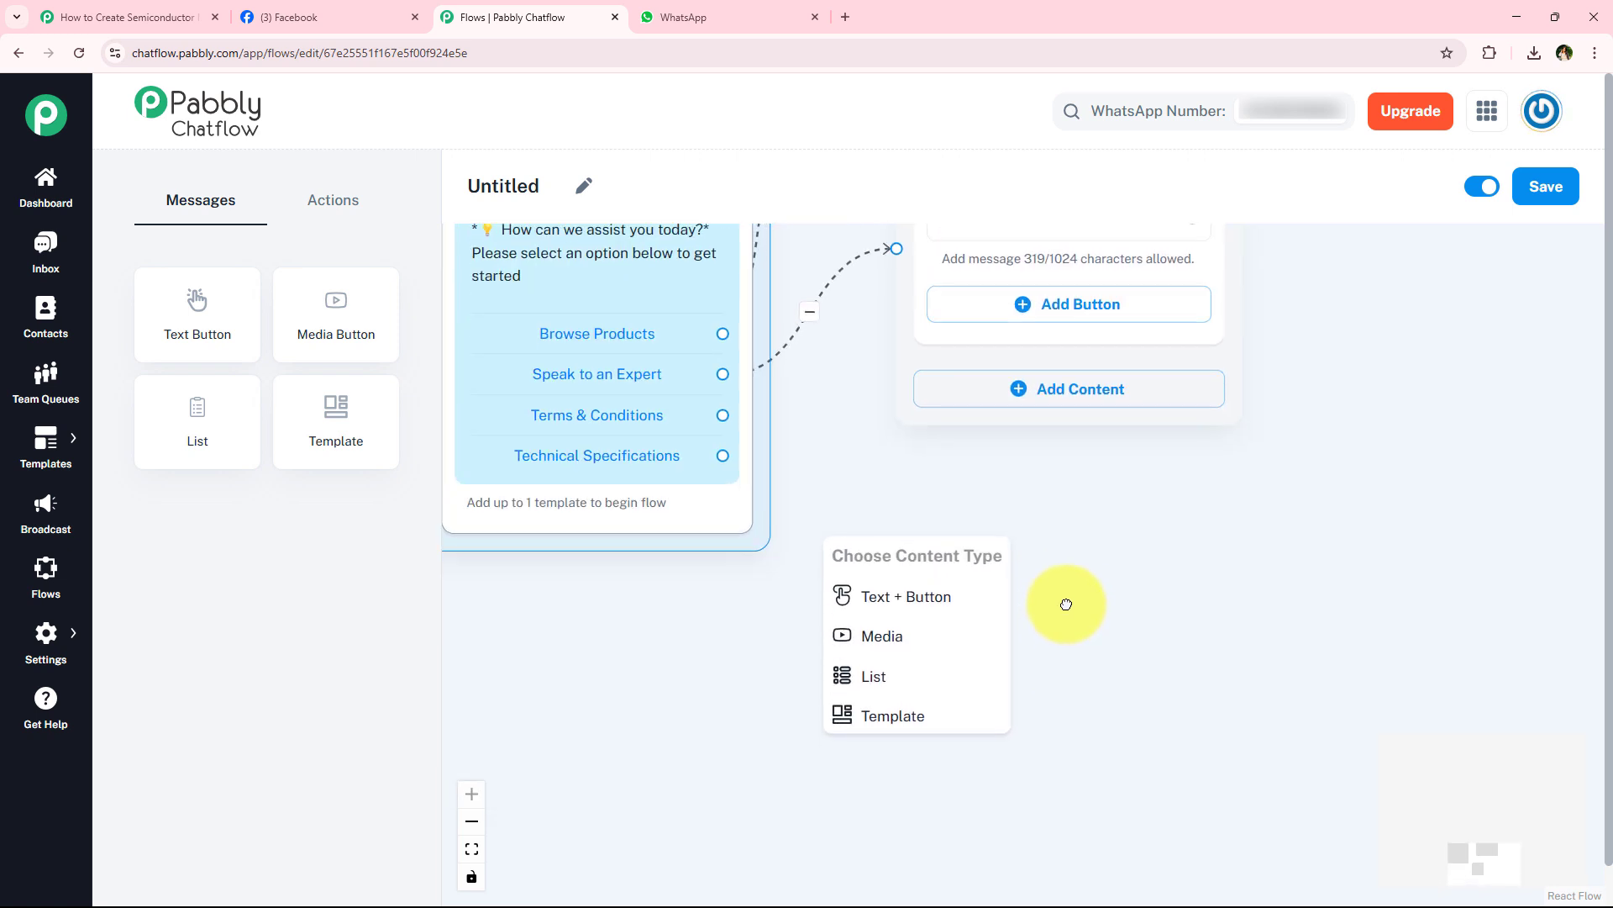
left_click(914, 654)
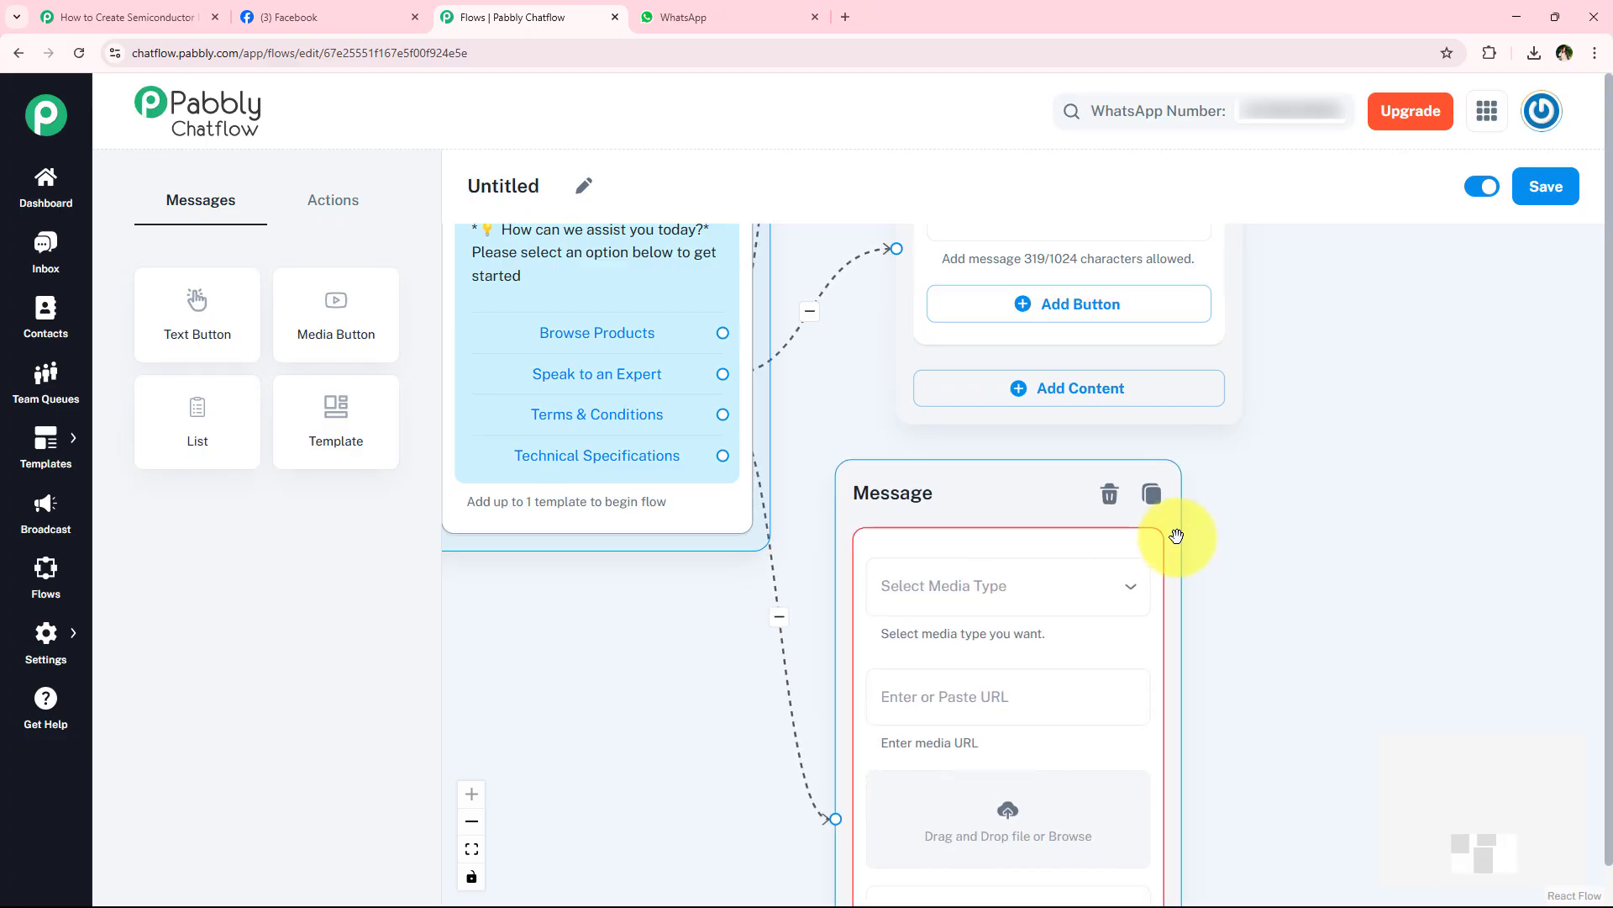
- Upload the T&Cs PDF from Downloads as the media of the message linked to Terms & Conditions
scroll(1227, 588, "down", 2)
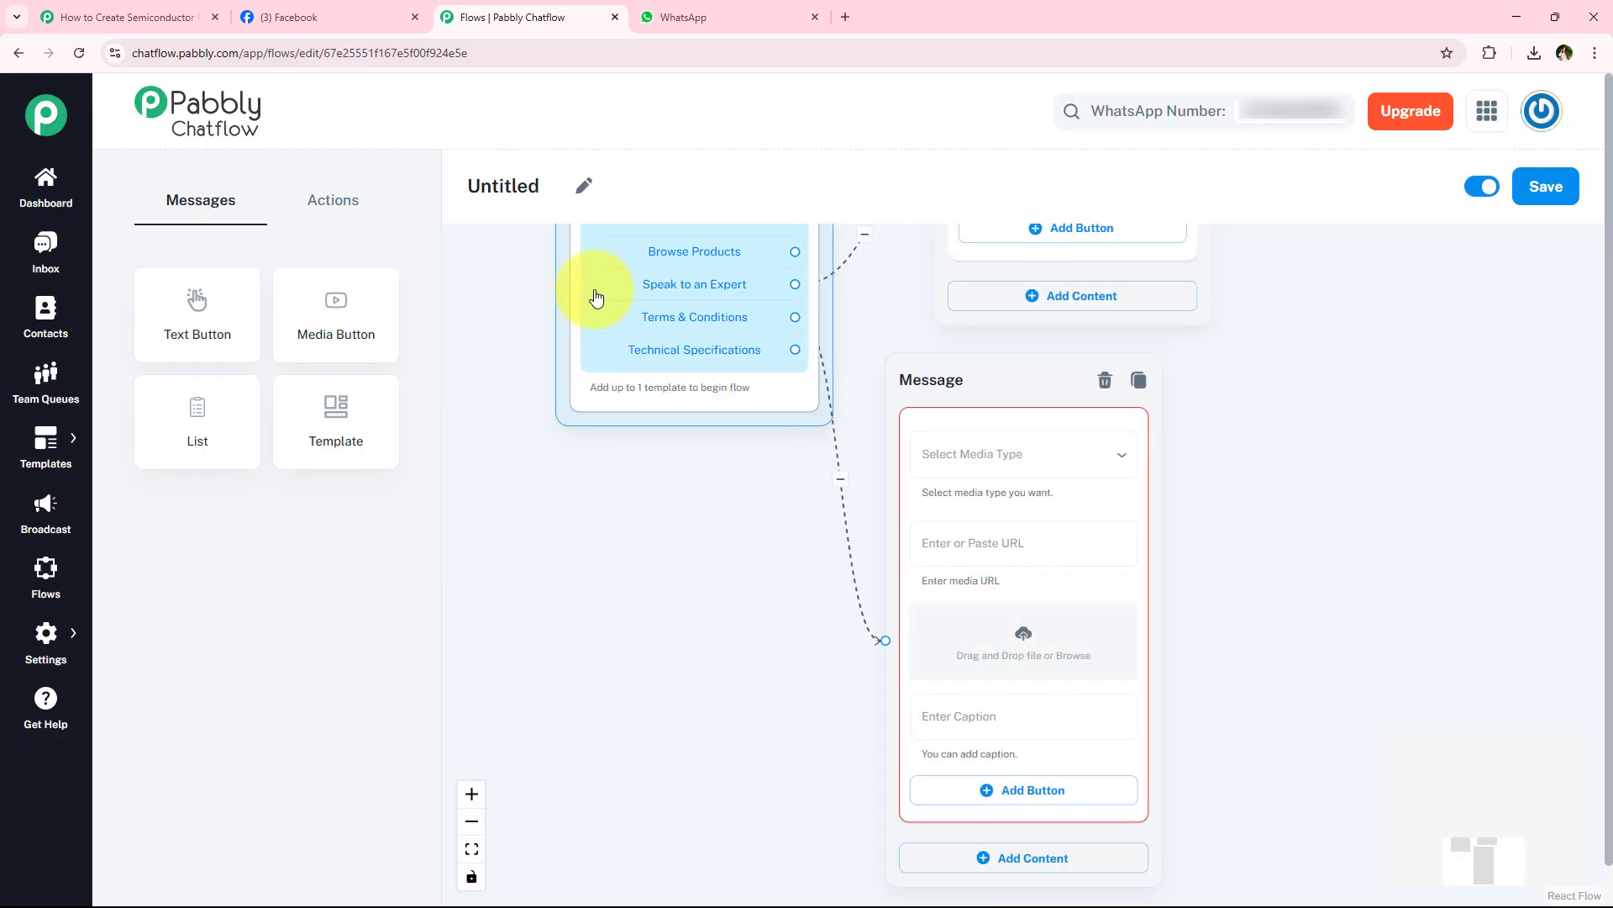
left_click(1000, 439)
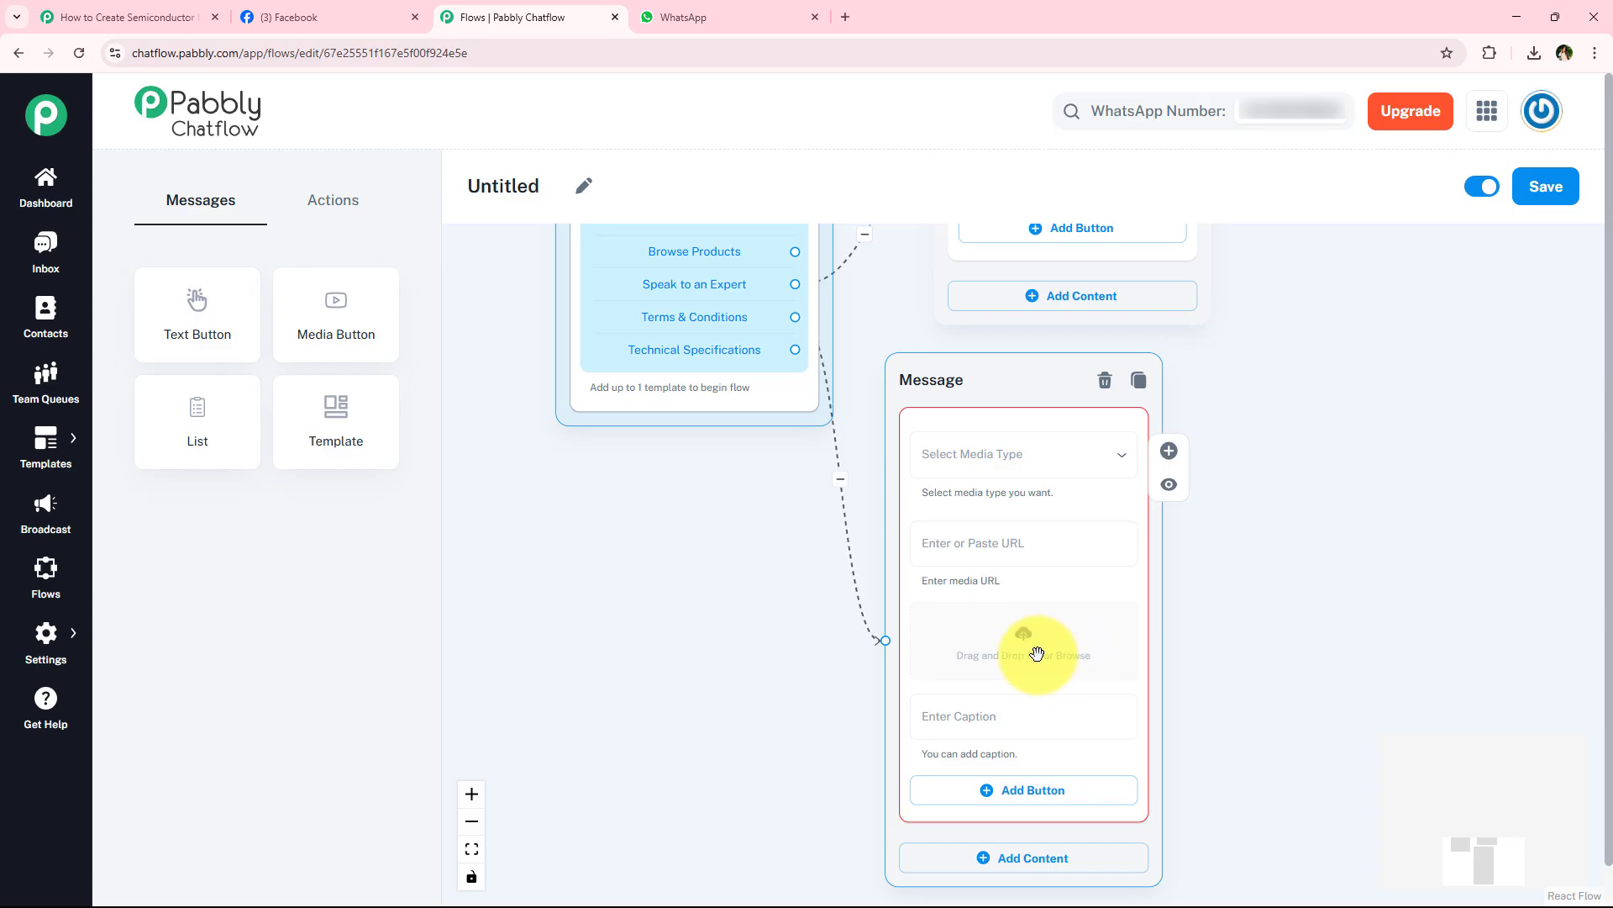
left_click(1071, 621)
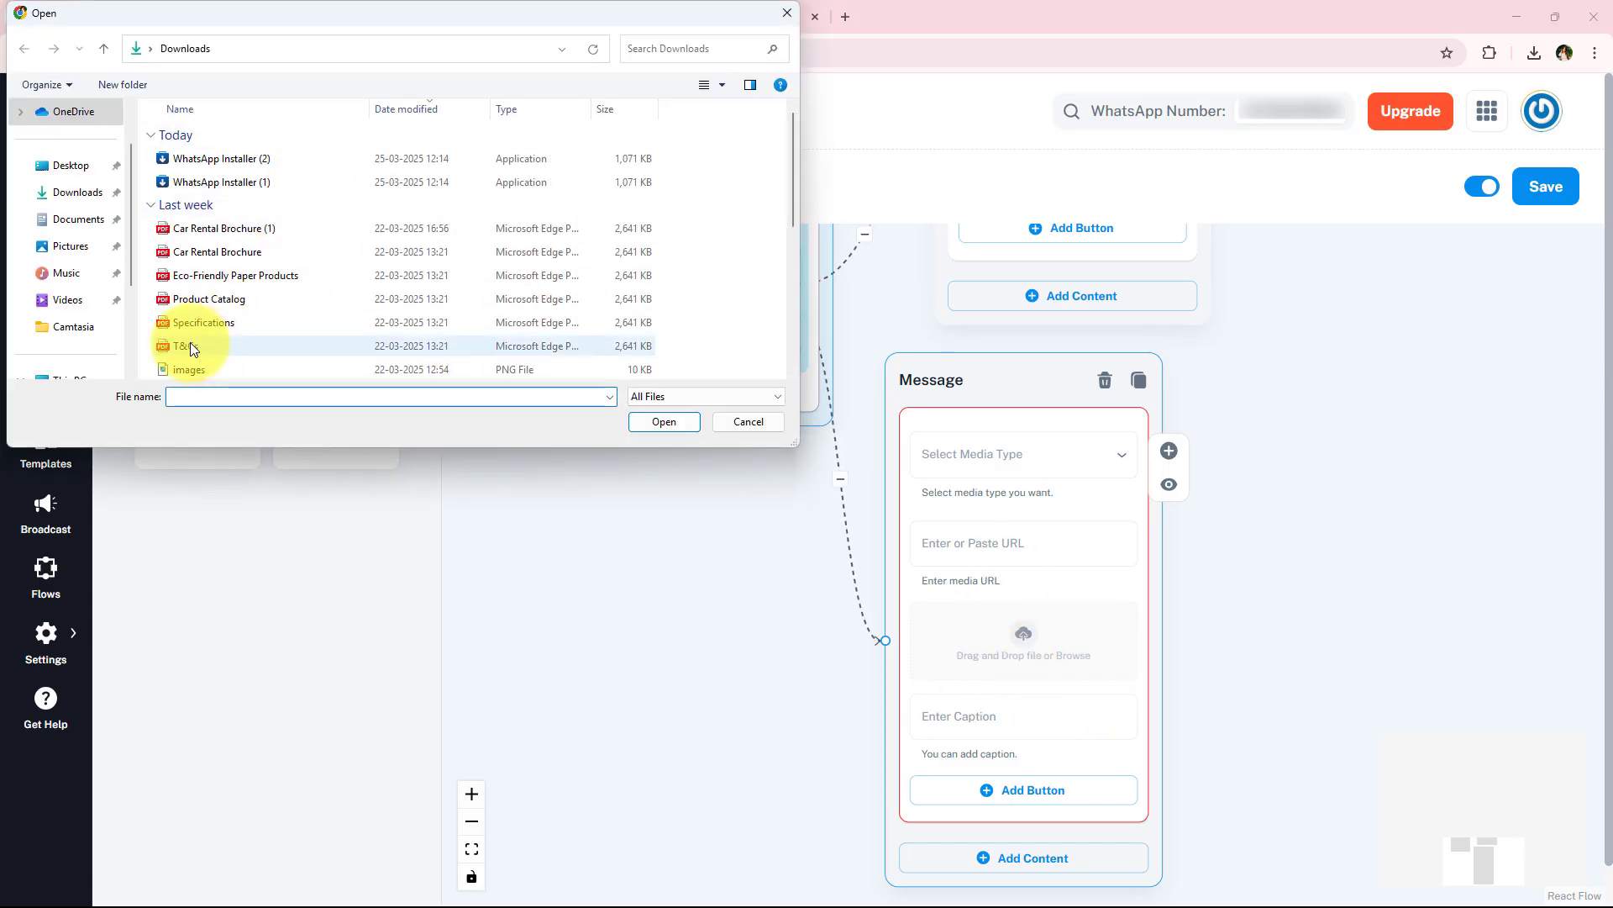
double_click(191, 344)
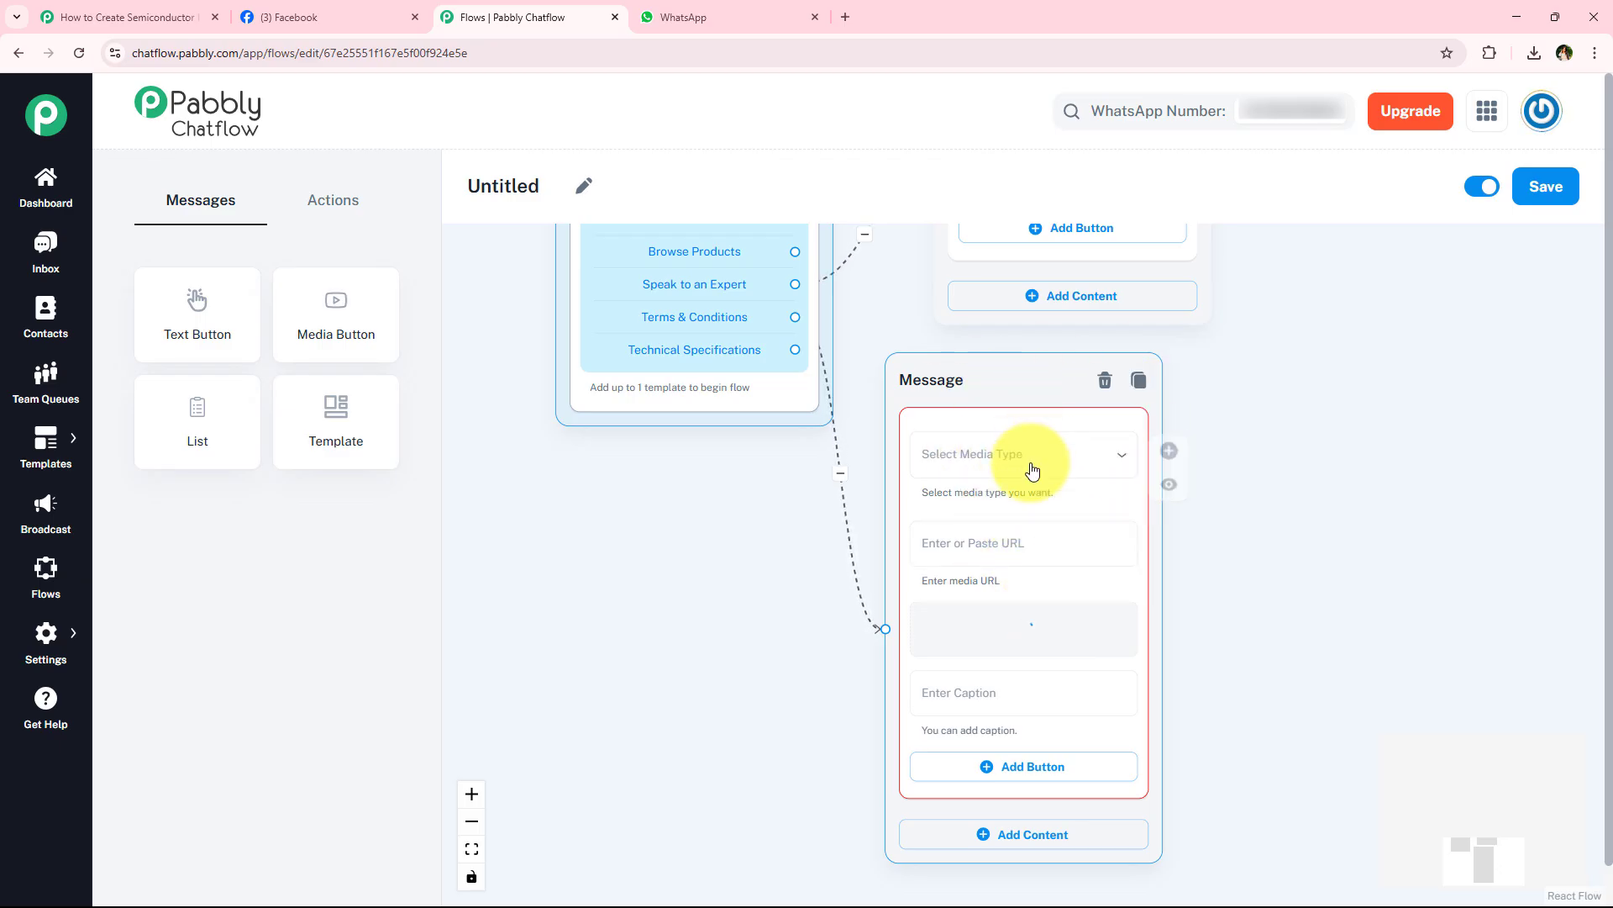
scroll(1260, 778, "down", 5)
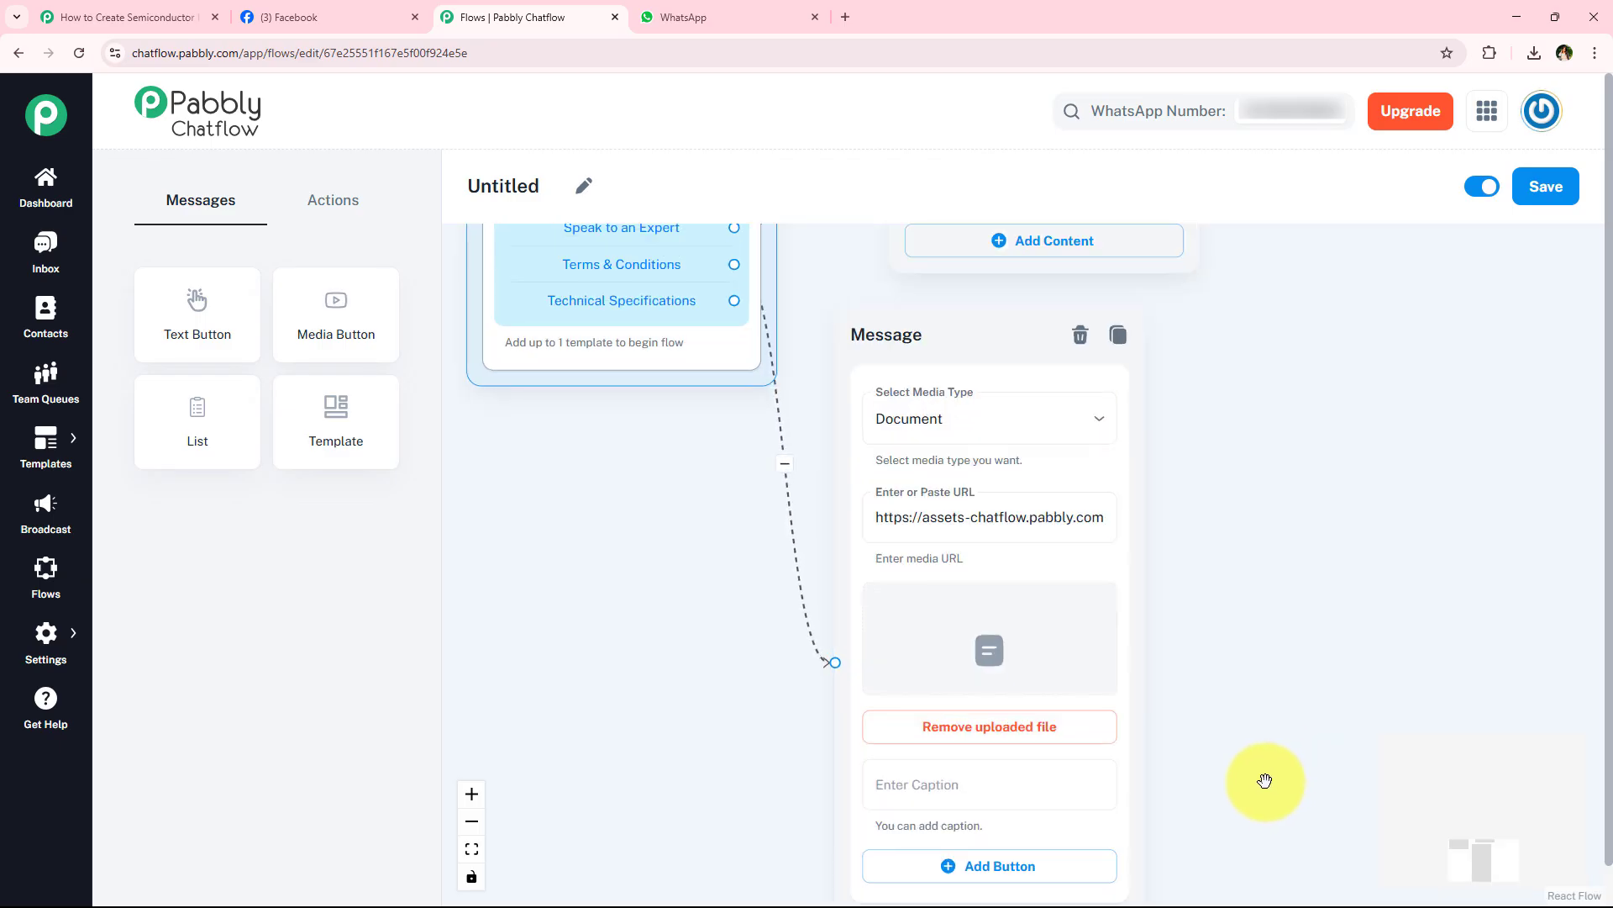
- Paste the prepared caption beginning "Before making a purchase, please" and ending "ensure a smooth experience." into the Terms & Conditions document message
left_click(1047, 618)
scroll(659, 583, "down", 2)
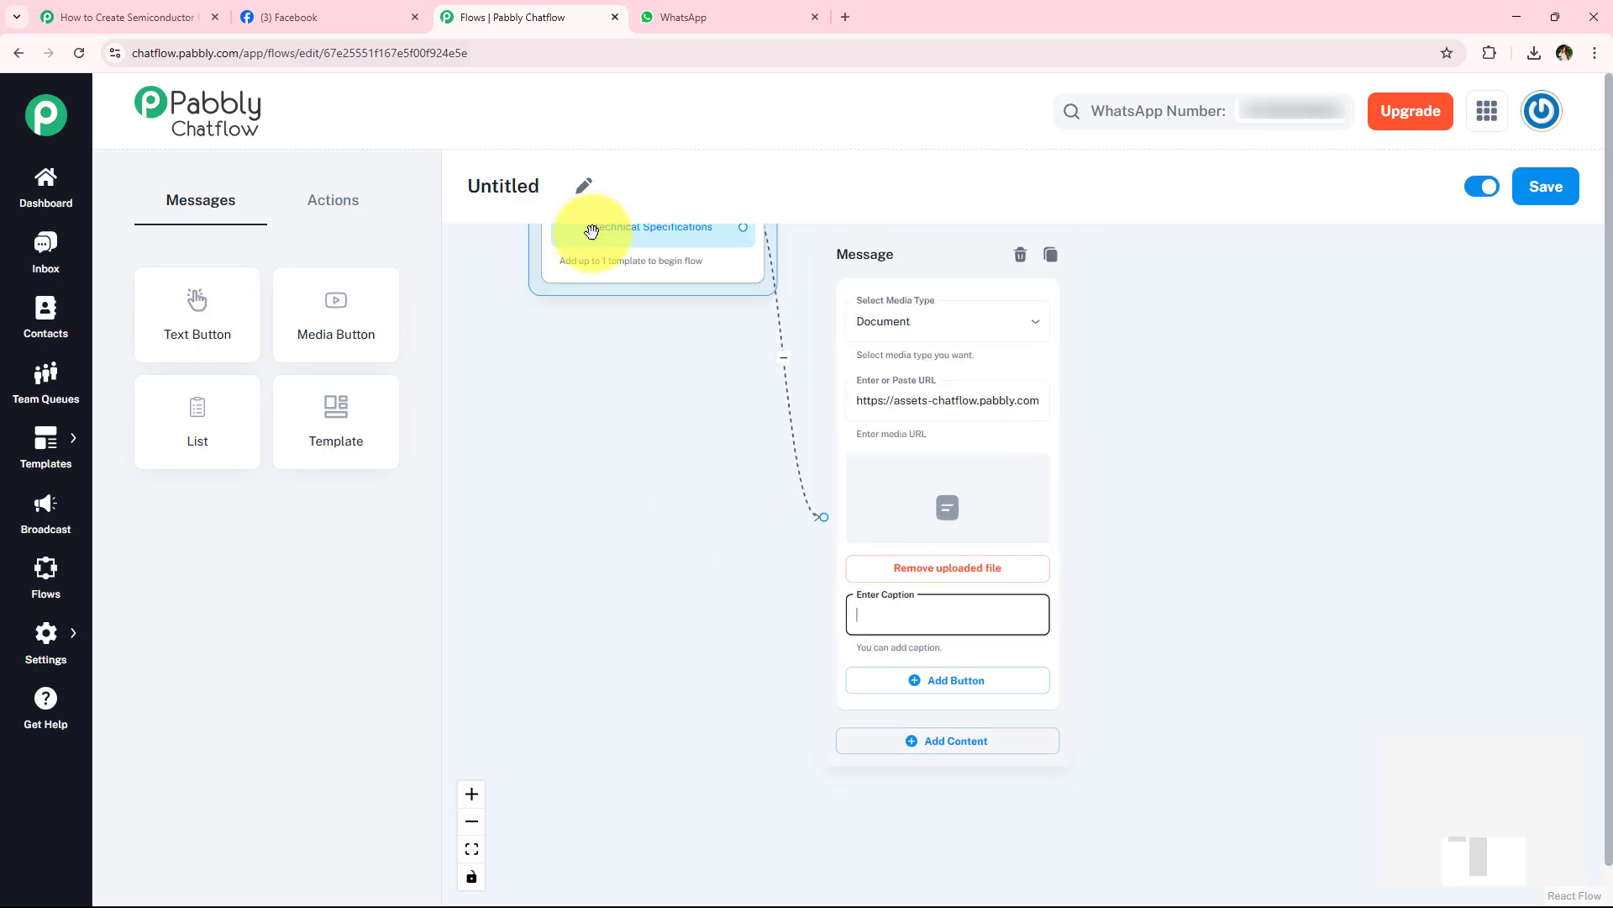
key("ctrl+v")
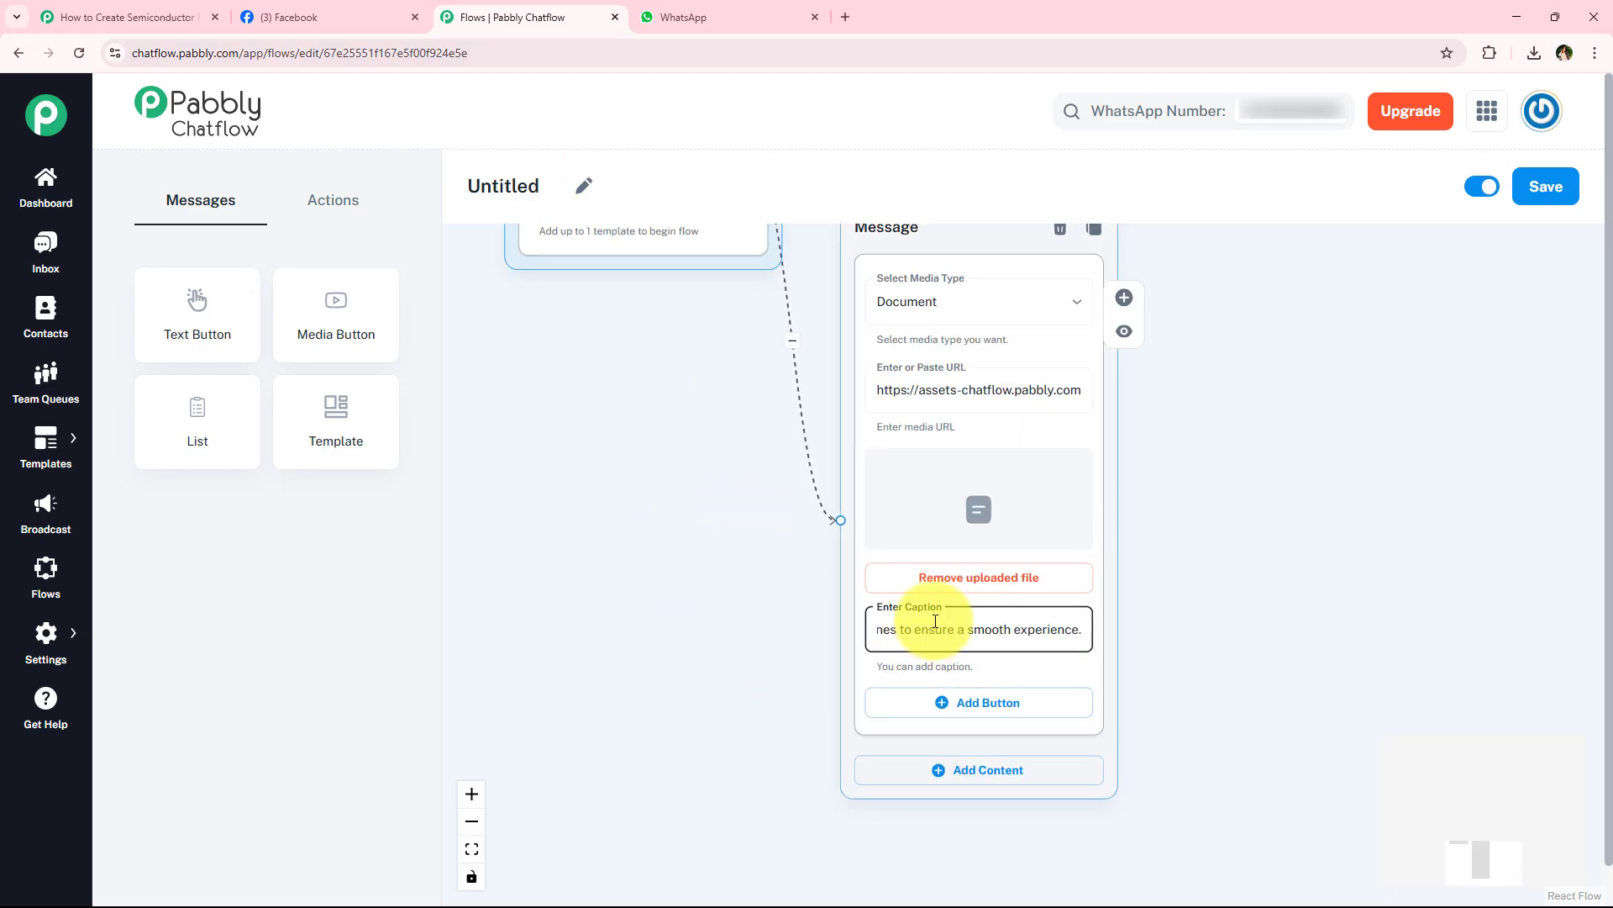
scroll(816, 660, "down", 1)
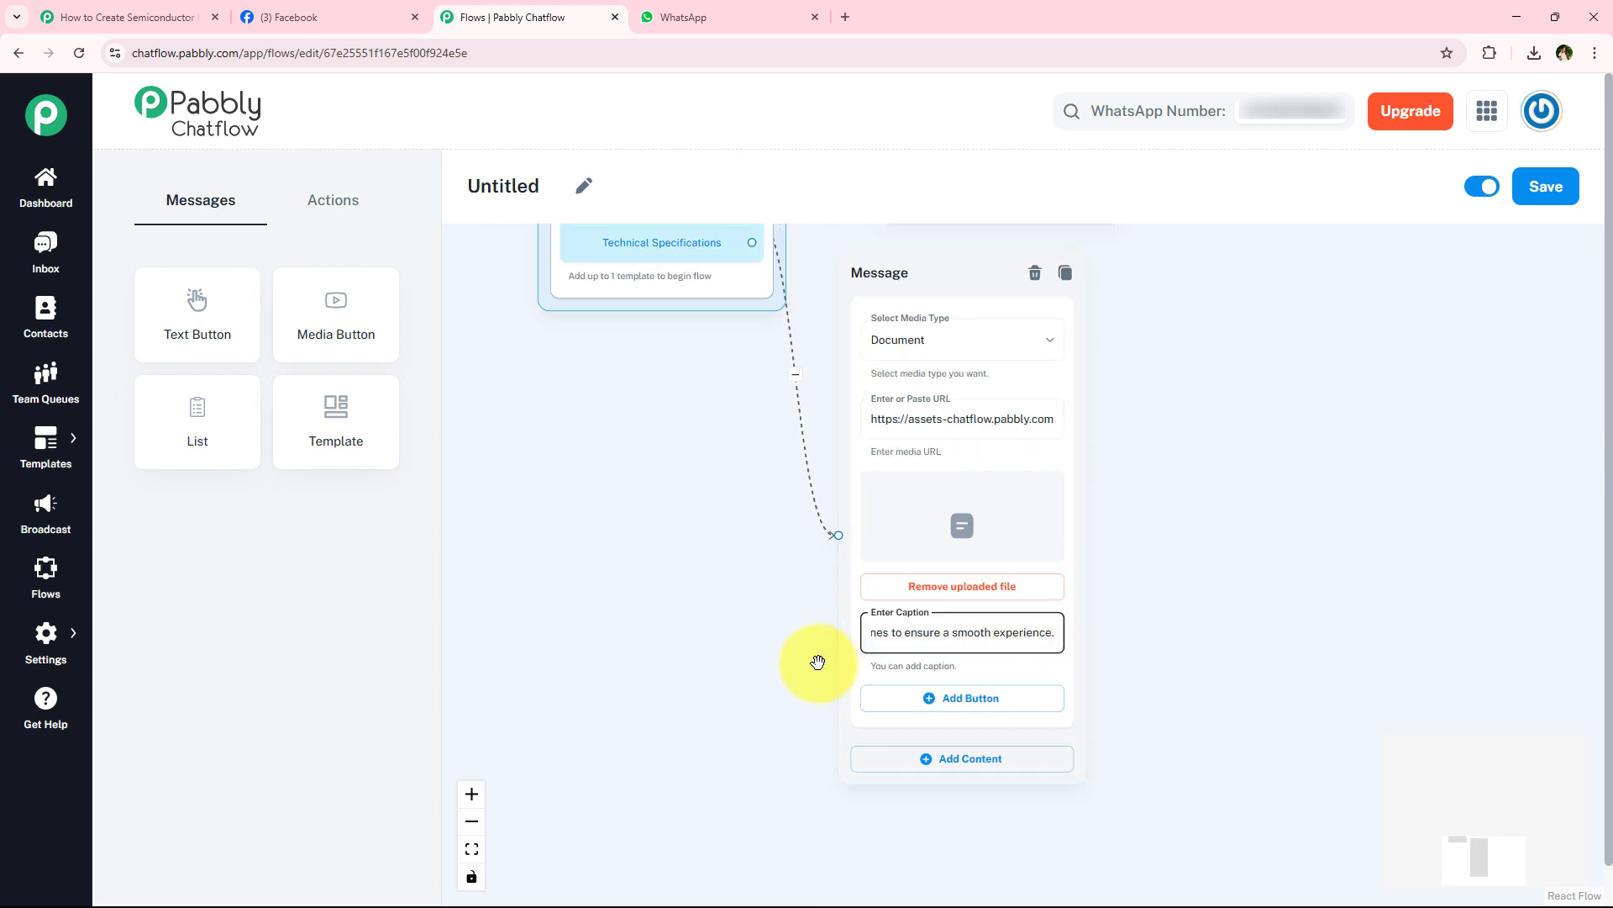
- Add two buttons to the Terms & Conditions message and label the first Speak to an Expert, copied from the Browse Products message
left_click(977, 704)
left_click(966, 767)
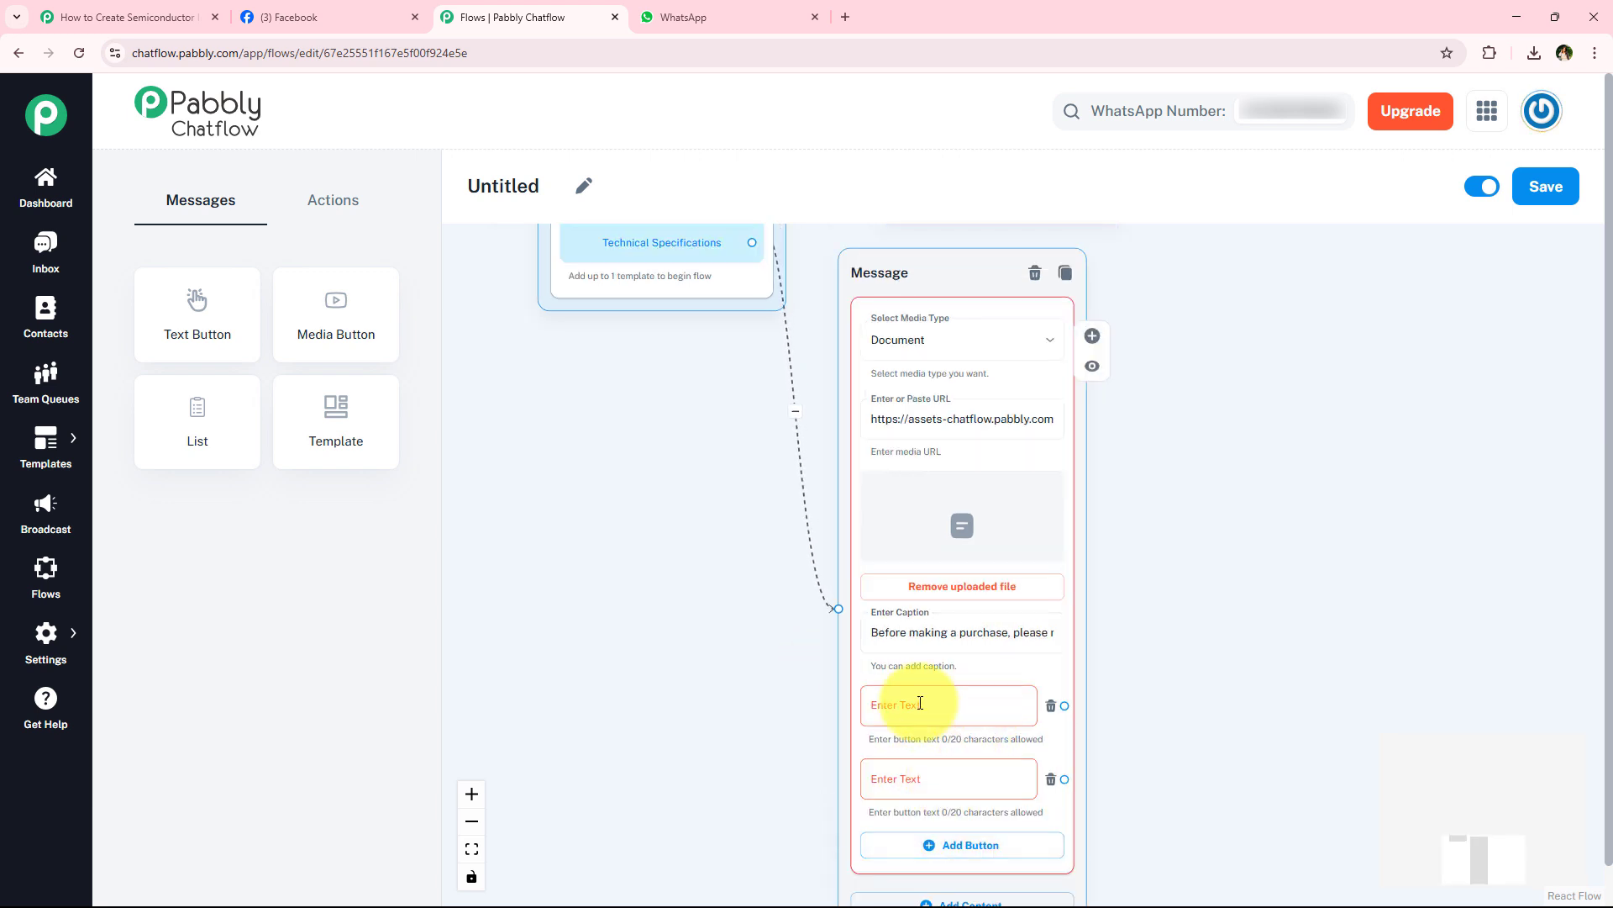
left_click(888, 711)
scroll(713, 558, "up", 1)
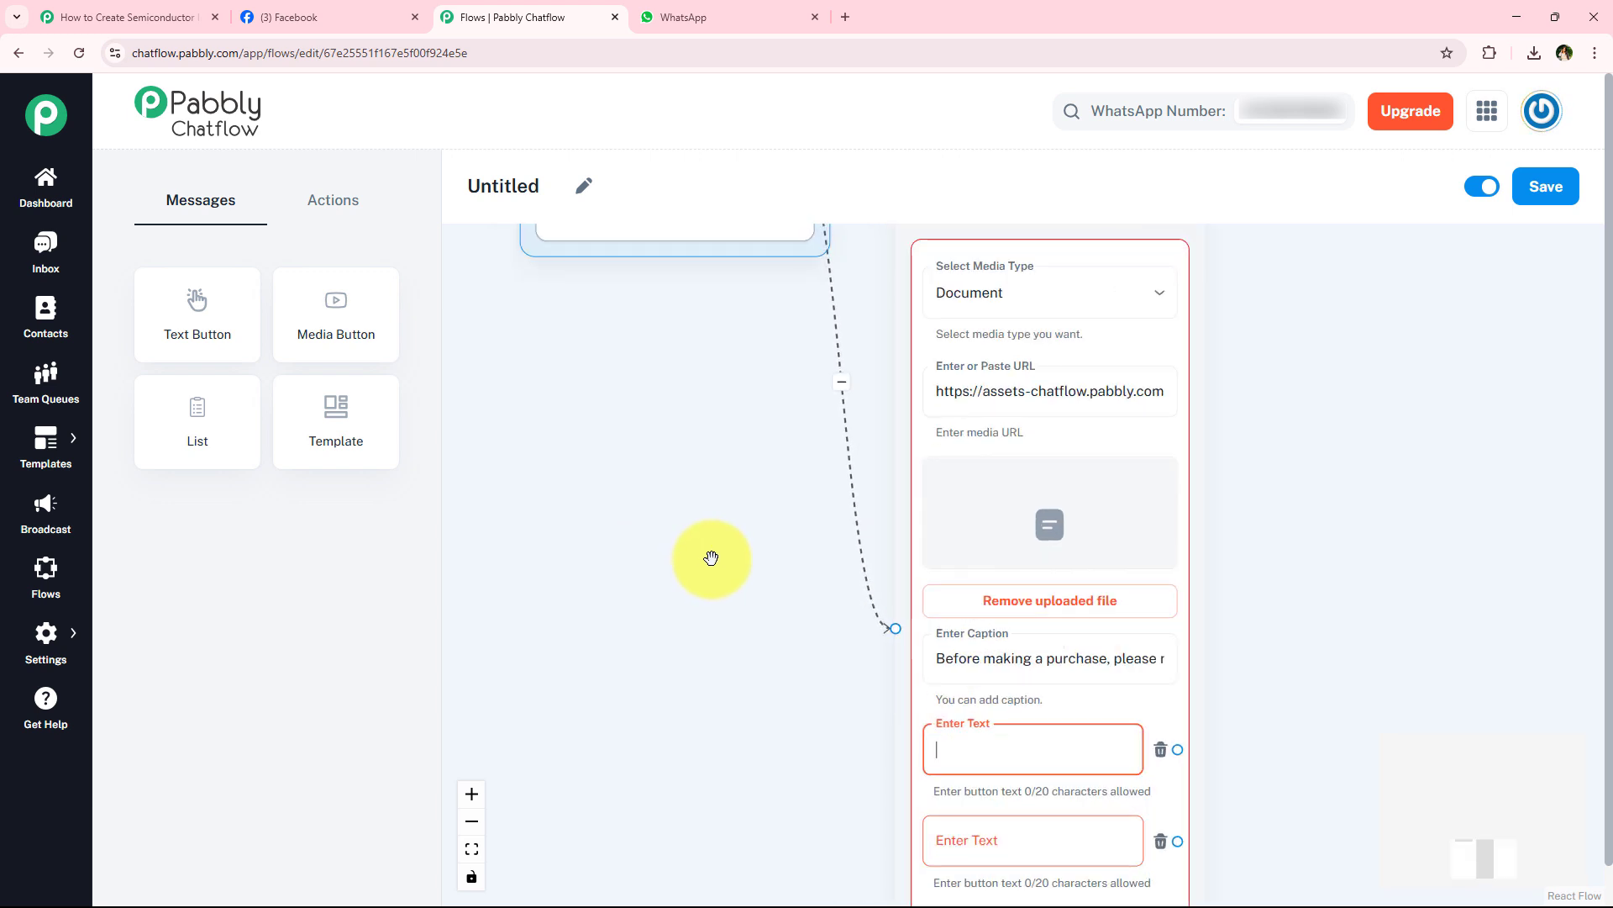
scroll(705, 558, "down", 2)
scroll(705, 558, "down", 2)
left_click_drag(997, 466, 911, 631)
left_click_drag(947, 480, 975, 677)
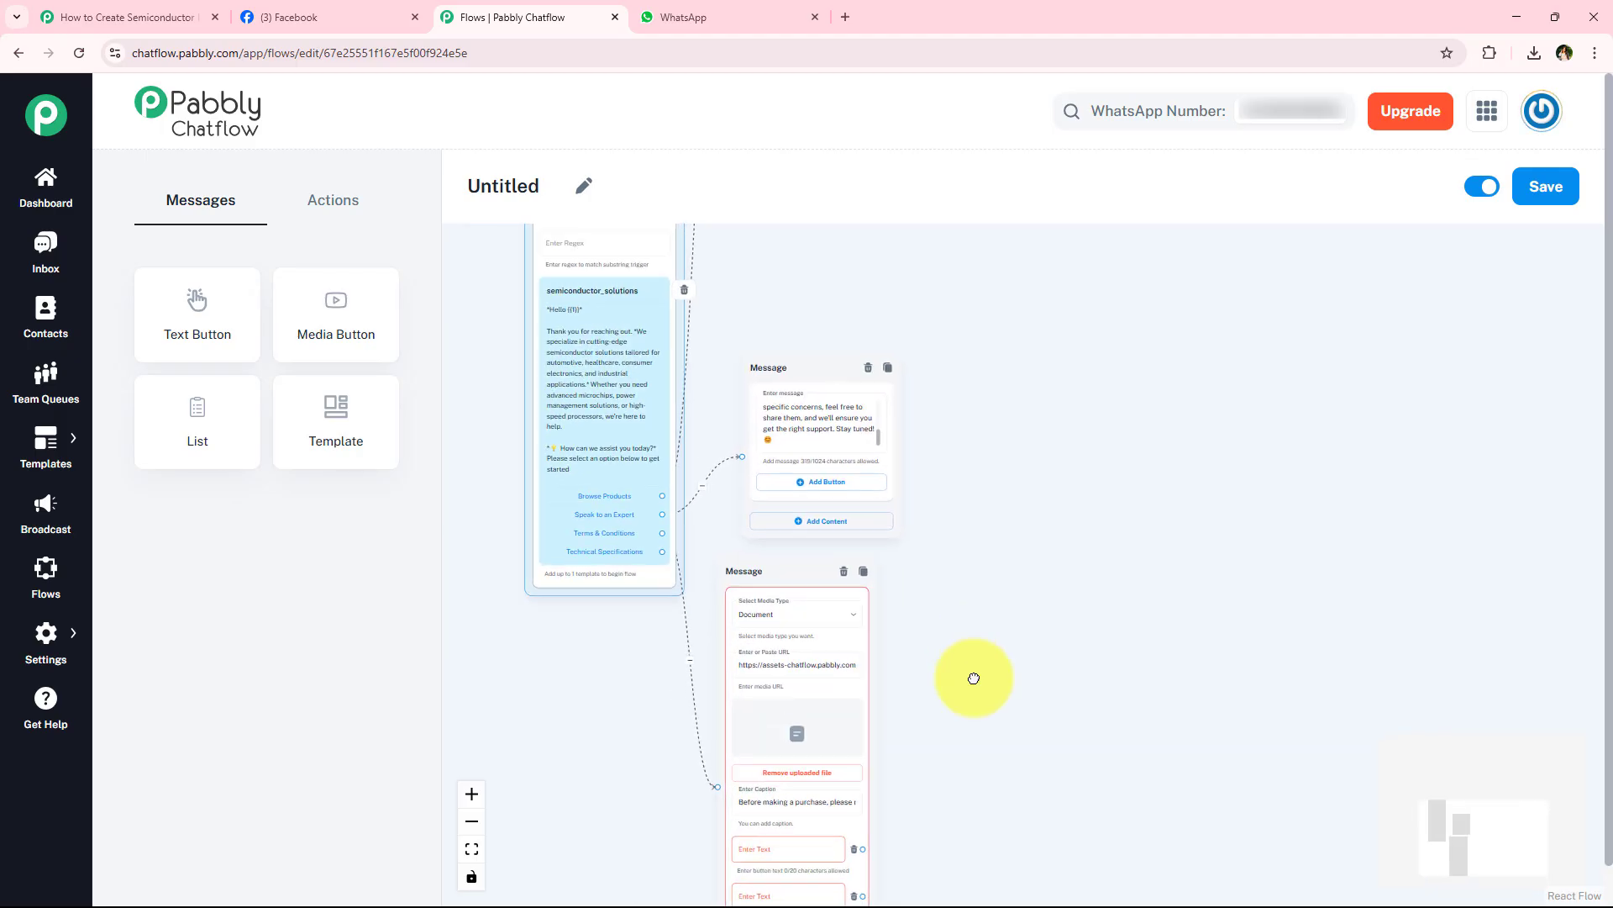
left_click_drag(990, 524, 986, 693)
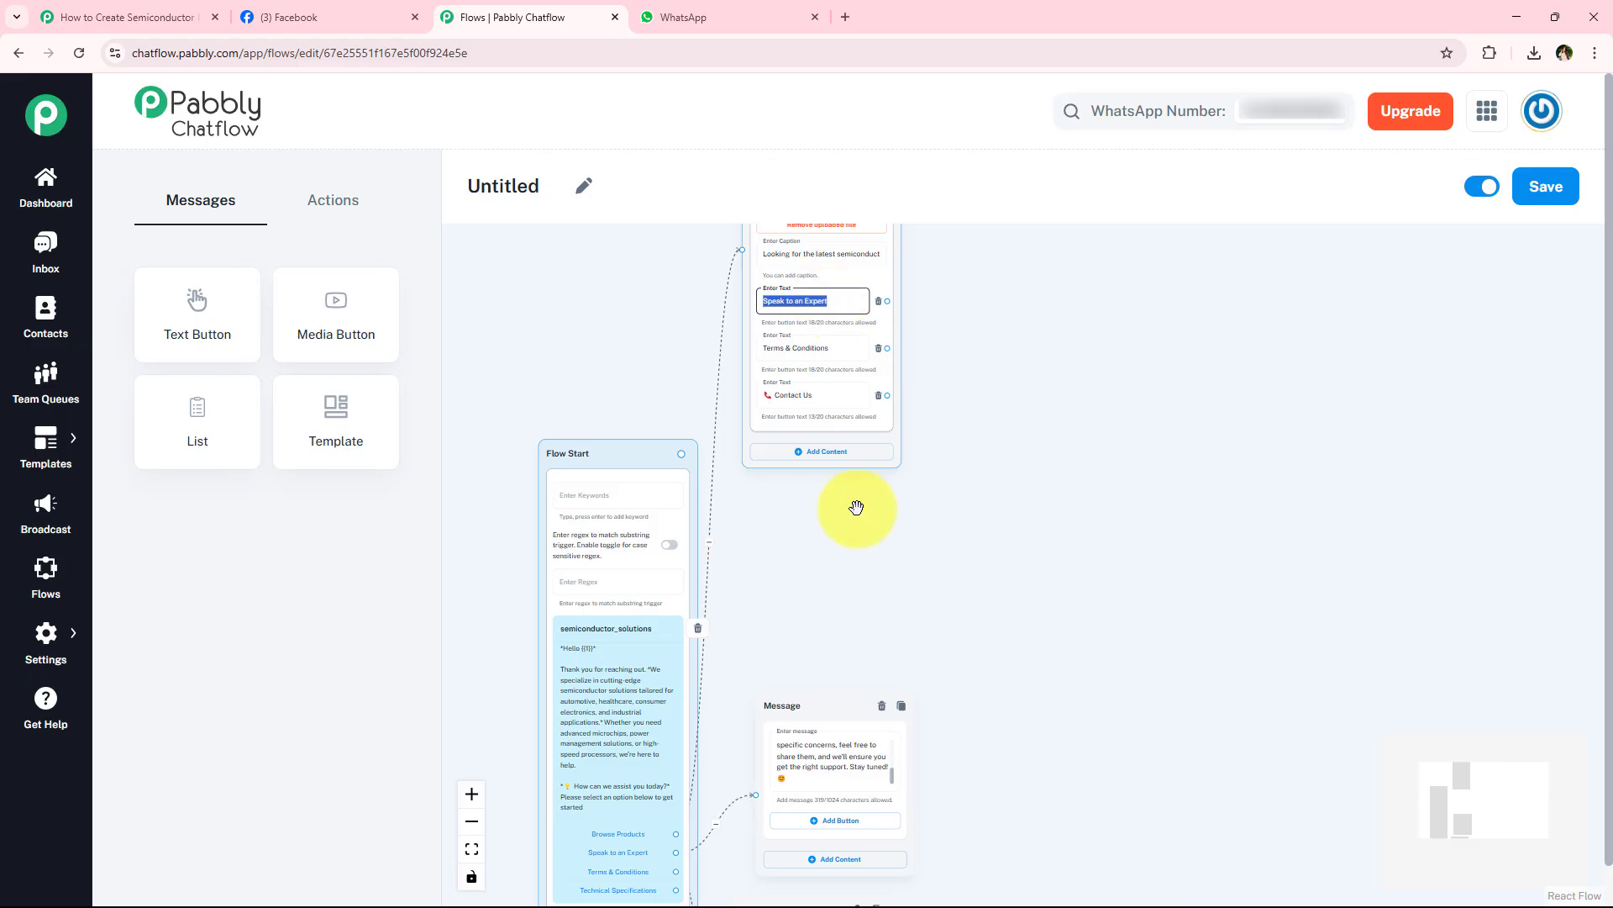
left_click_drag(921, 555, 920, 175)
left_click_drag(958, 479, 955, 295)
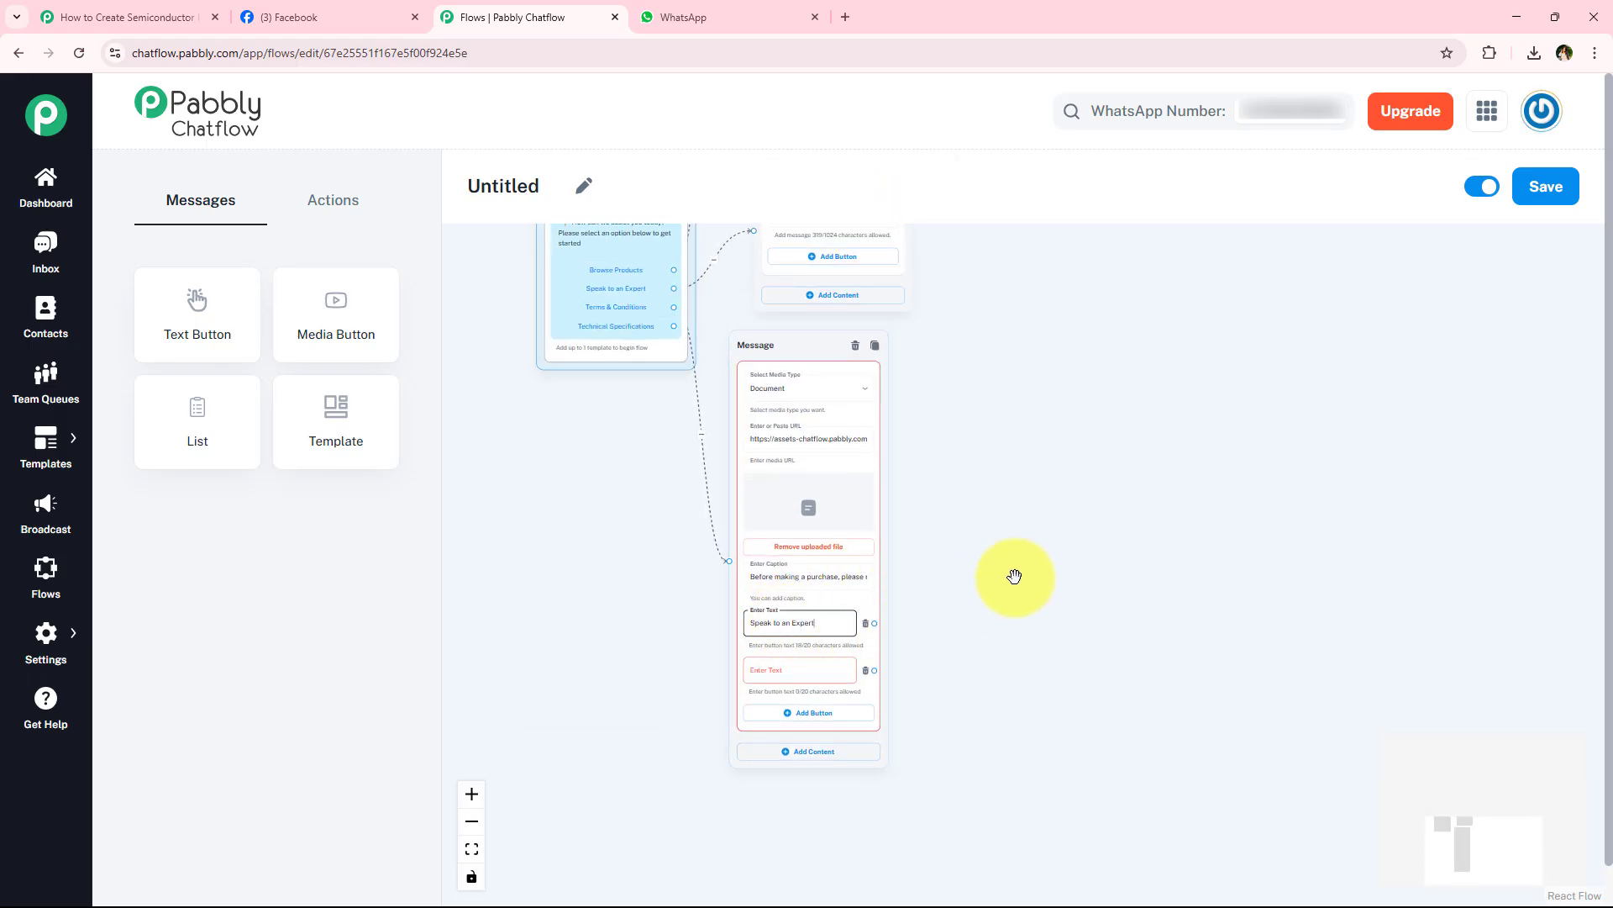
- Label the Terms & Conditions message's second button 📞 Contact Us, copied from the Browse Products message
scroll(1015, 577, "up", 1)
left_click_drag(991, 361, 1101, 824)
left_click_drag(1044, 446, 1028, 681)
left_click(898, 452)
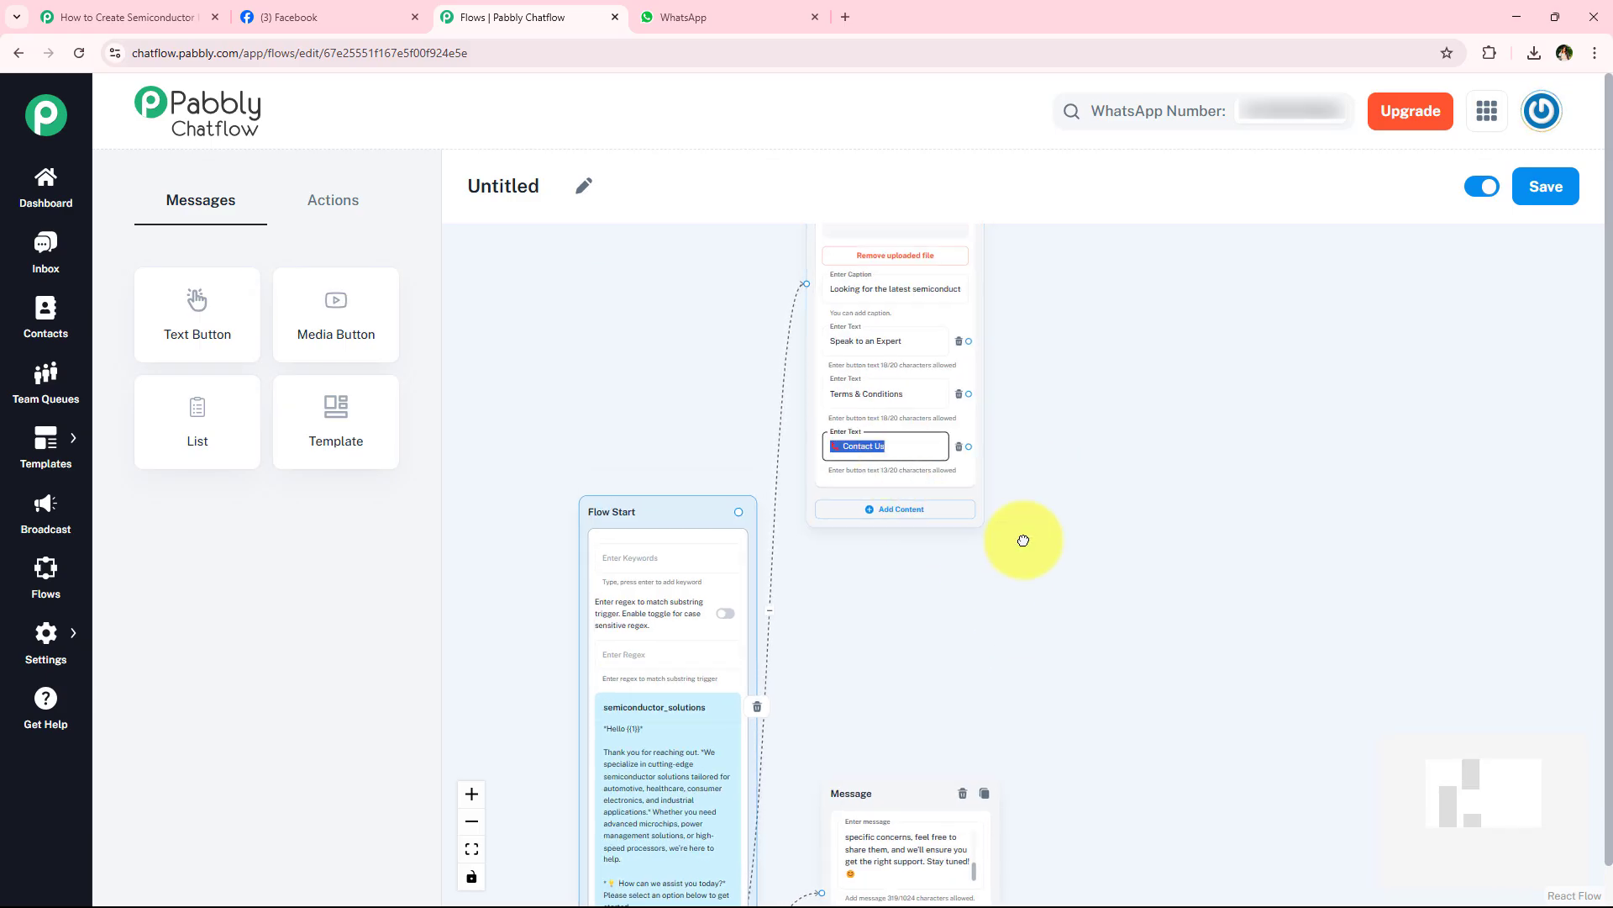
scroll(1024, 537, "down", 10)
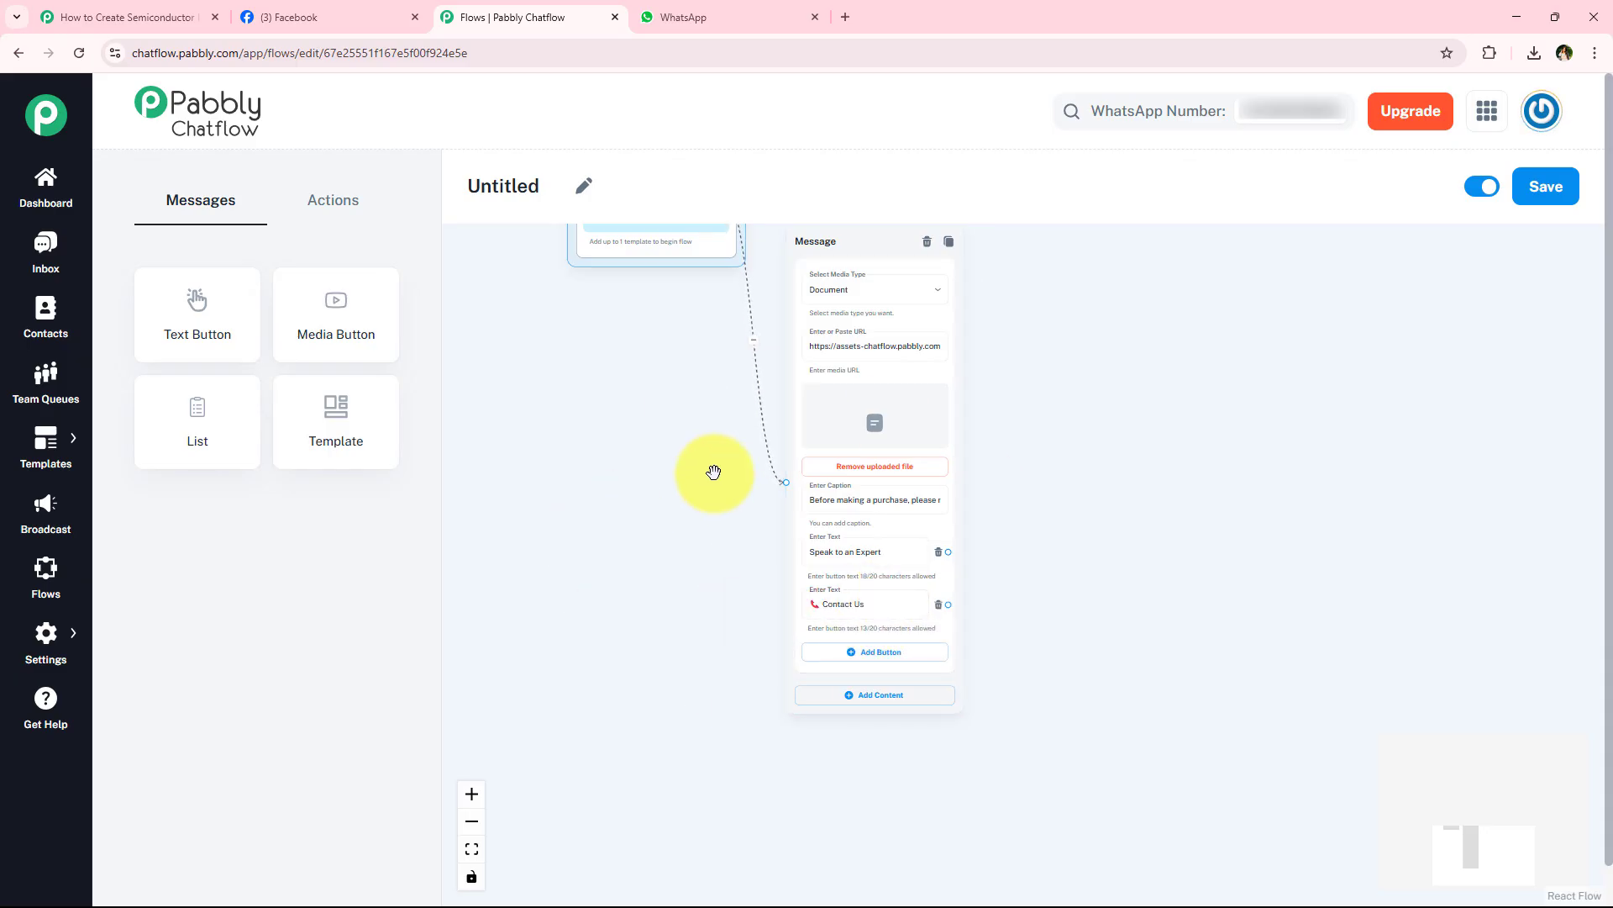
- Shift the Terms & Conditions message aside and connect the template's Technical Specifications button to a new media message block below the template
left_click_drag(628, 492, 561, 677)
left_click_drag(803, 402, 877, 407)
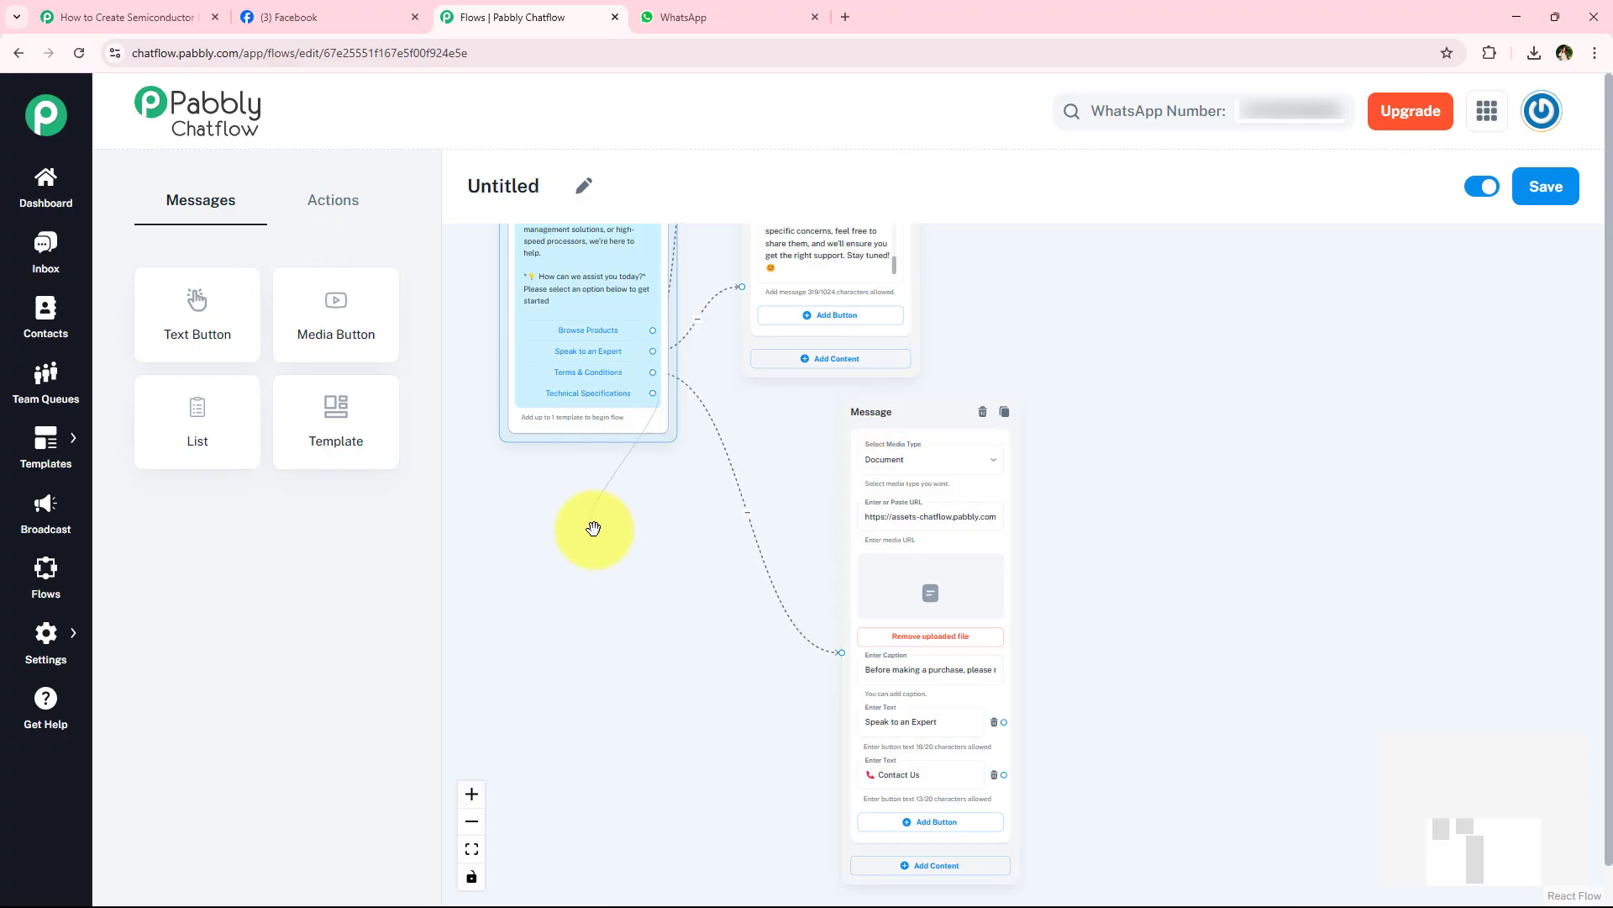
left_click_drag(594, 528, 538, 588)
scroll(595, 331, "up", 3)
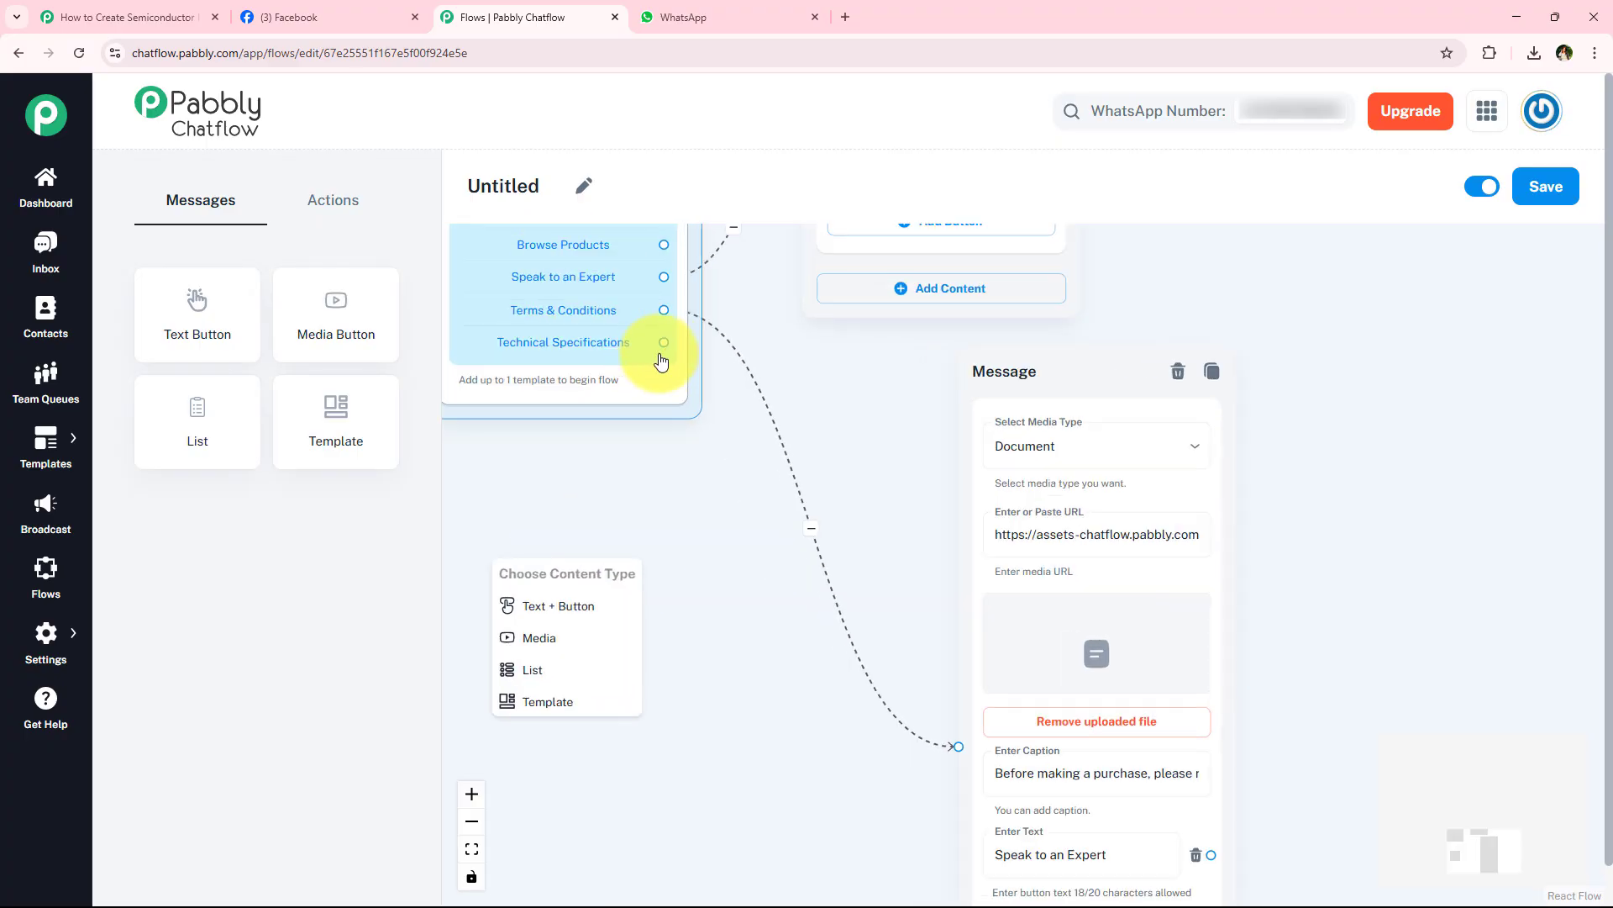
scroll(607, 357, "up", 3)
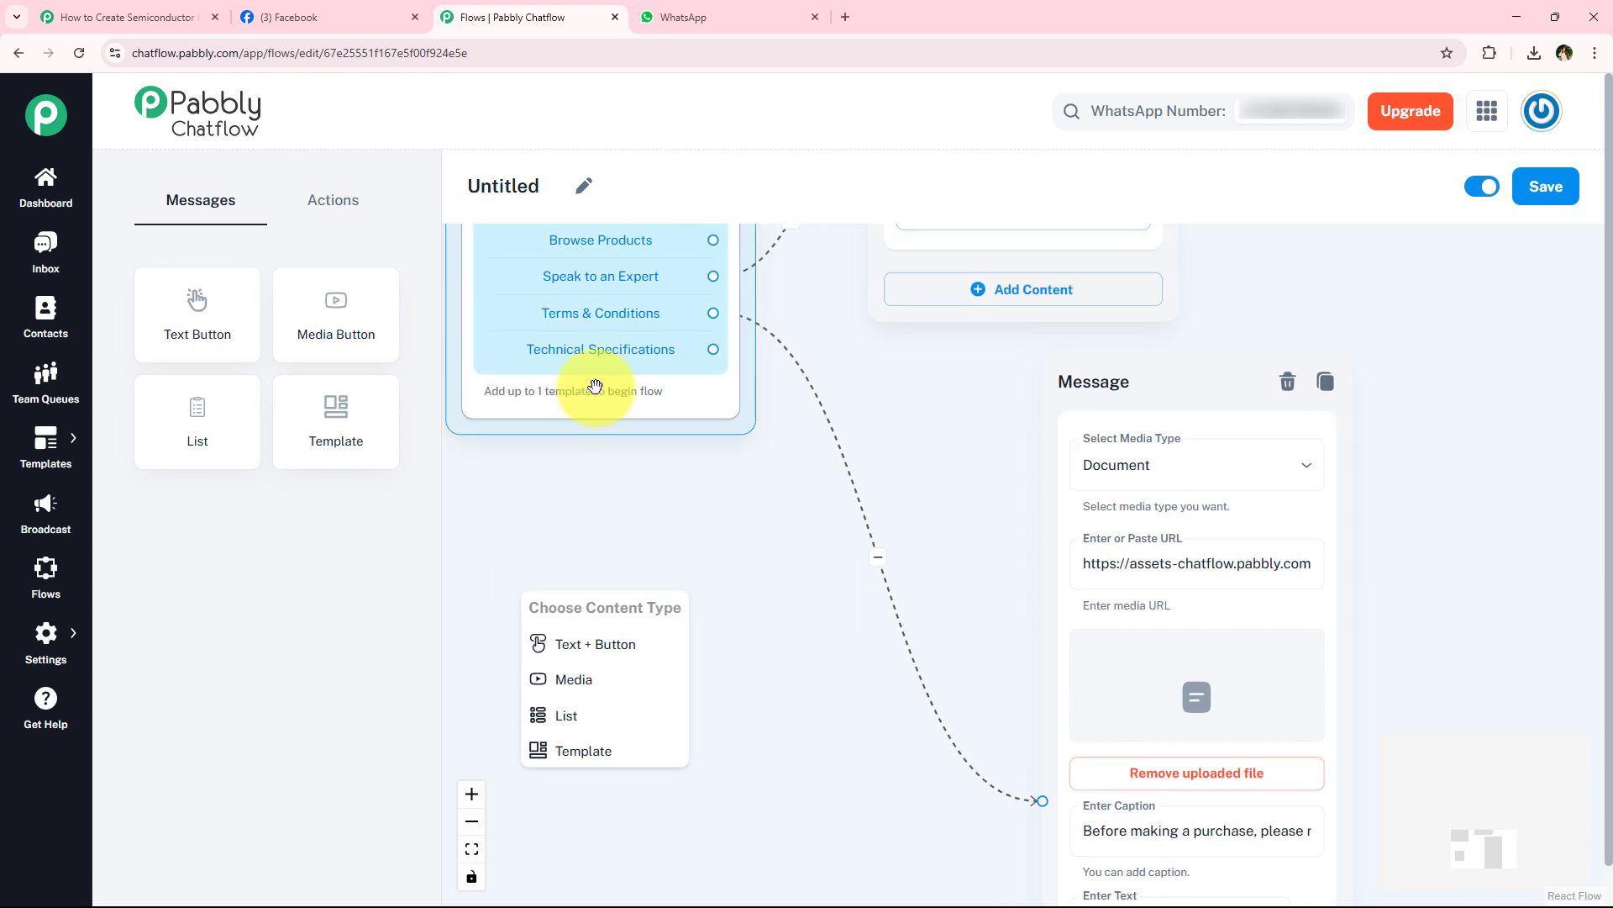
scroll(709, 425, "down", 2)
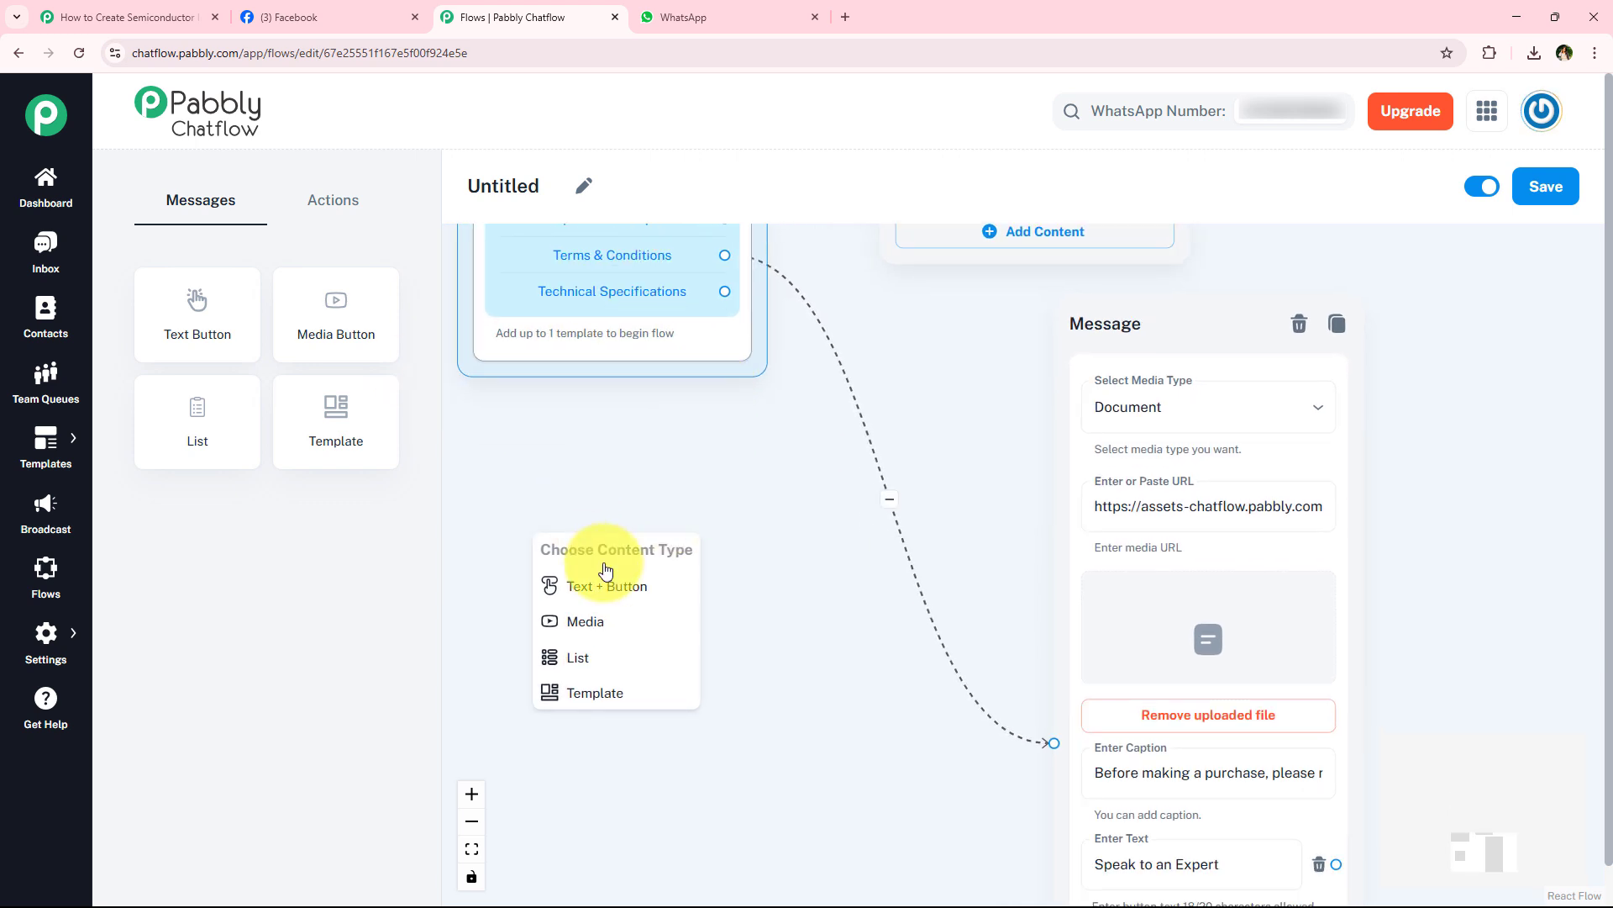
left_click(618, 620)
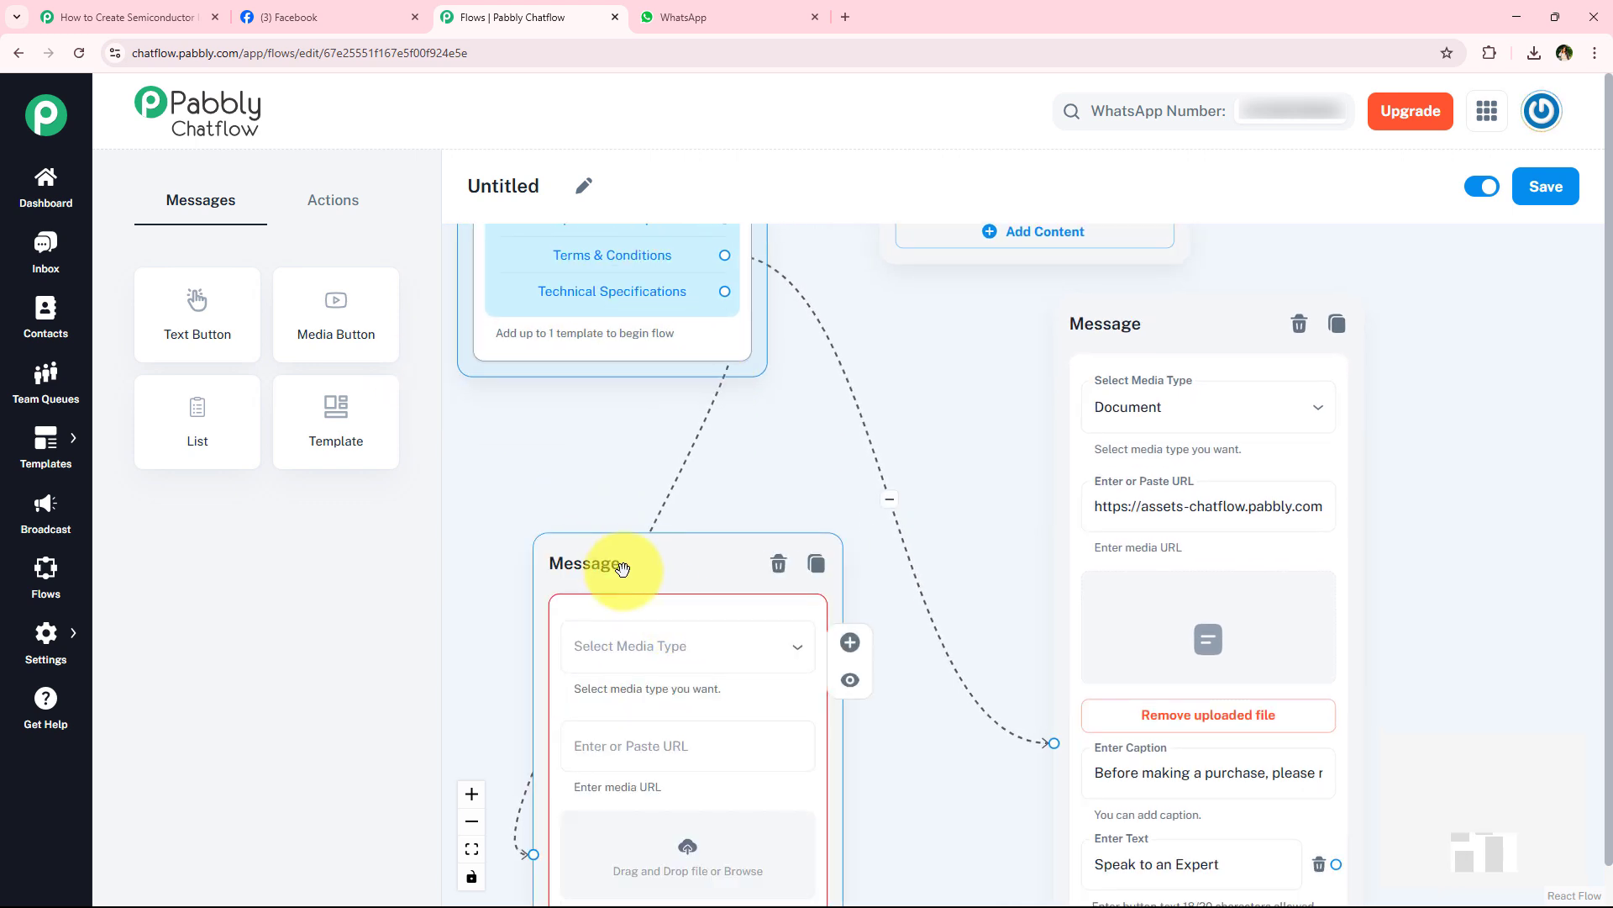
- Upload the Specifications PDF from Downloads as the media of the message linked to Technical Specifications
scroll(727, 773, "down", 1)
scroll(827, 799, "up", 1)
left_click_drag(861, 759, 877, 571)
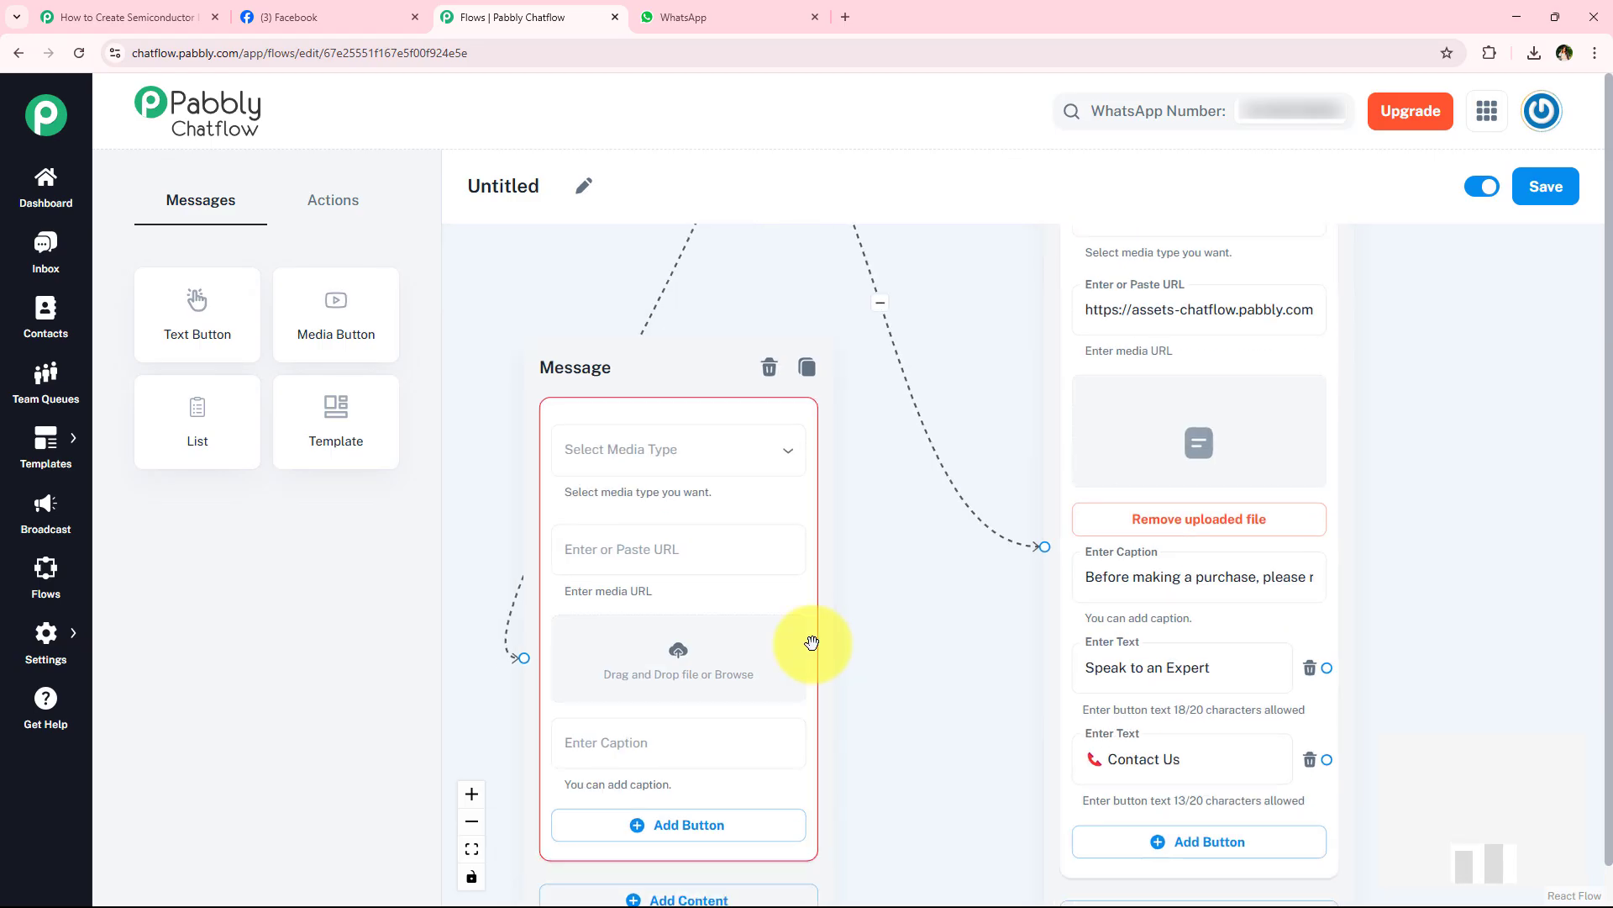
left_click(679, 650)
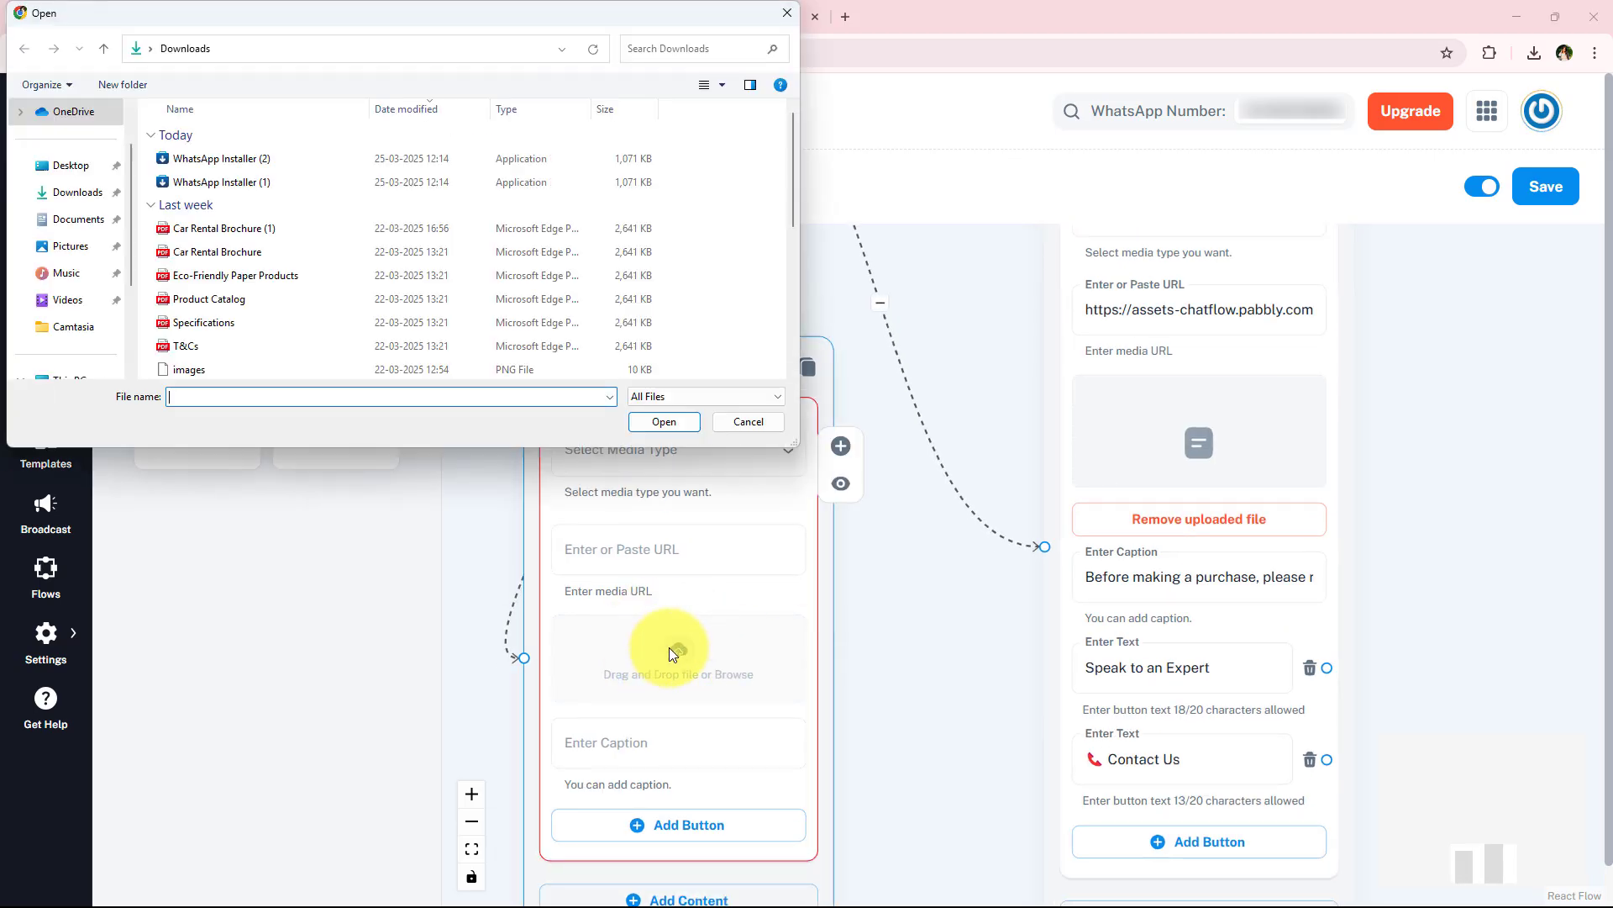
left_click(321, 323)
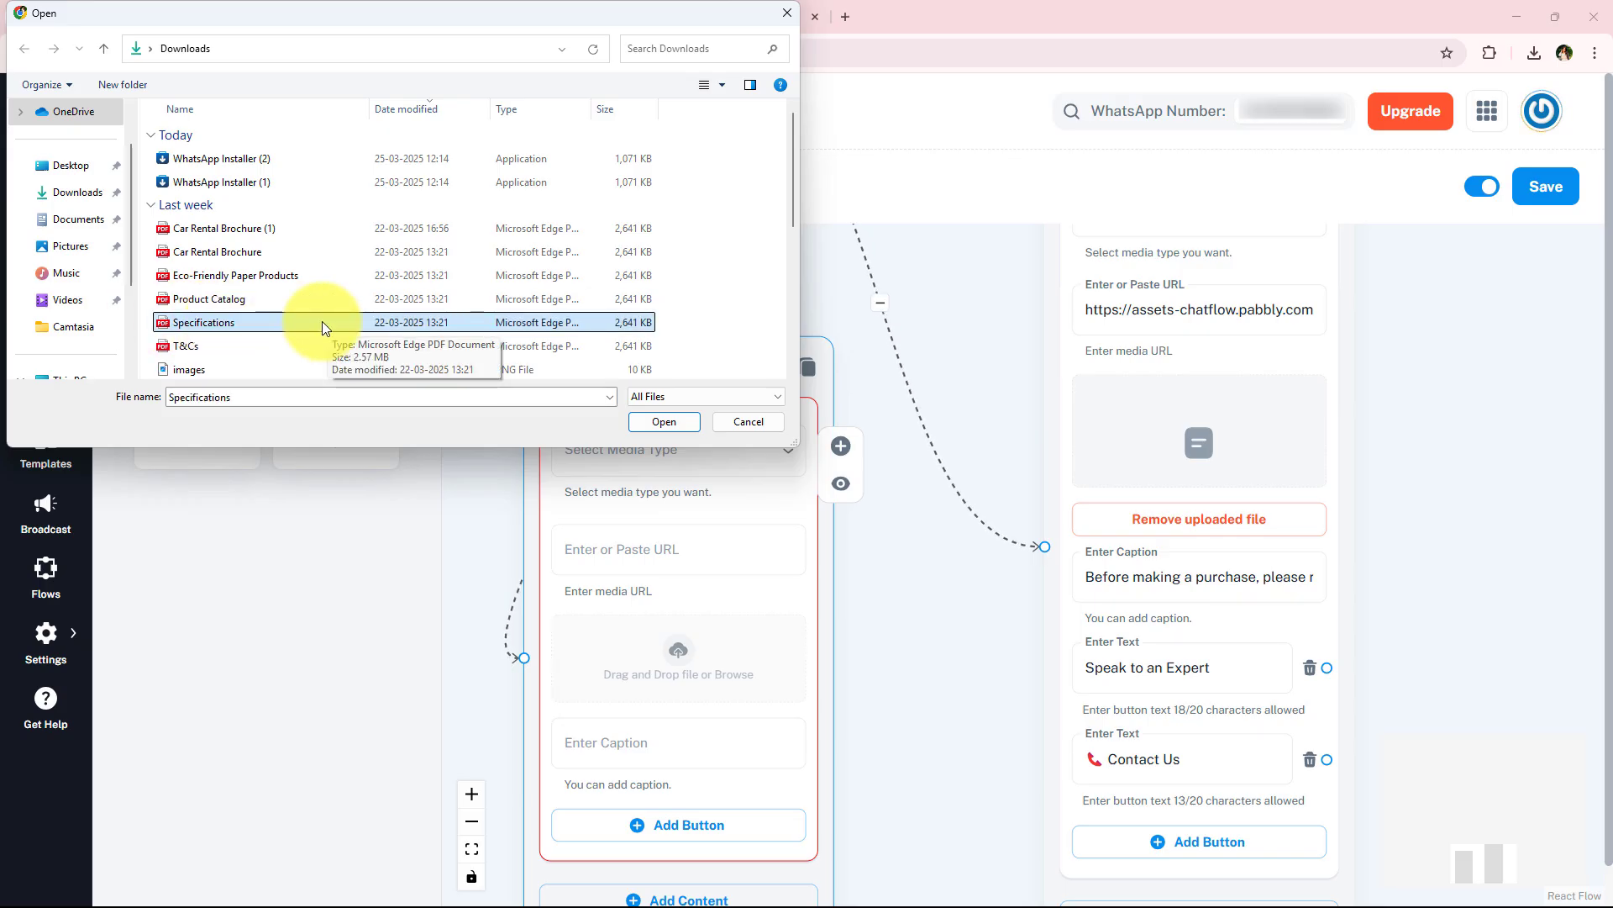
double_click(321, 323)
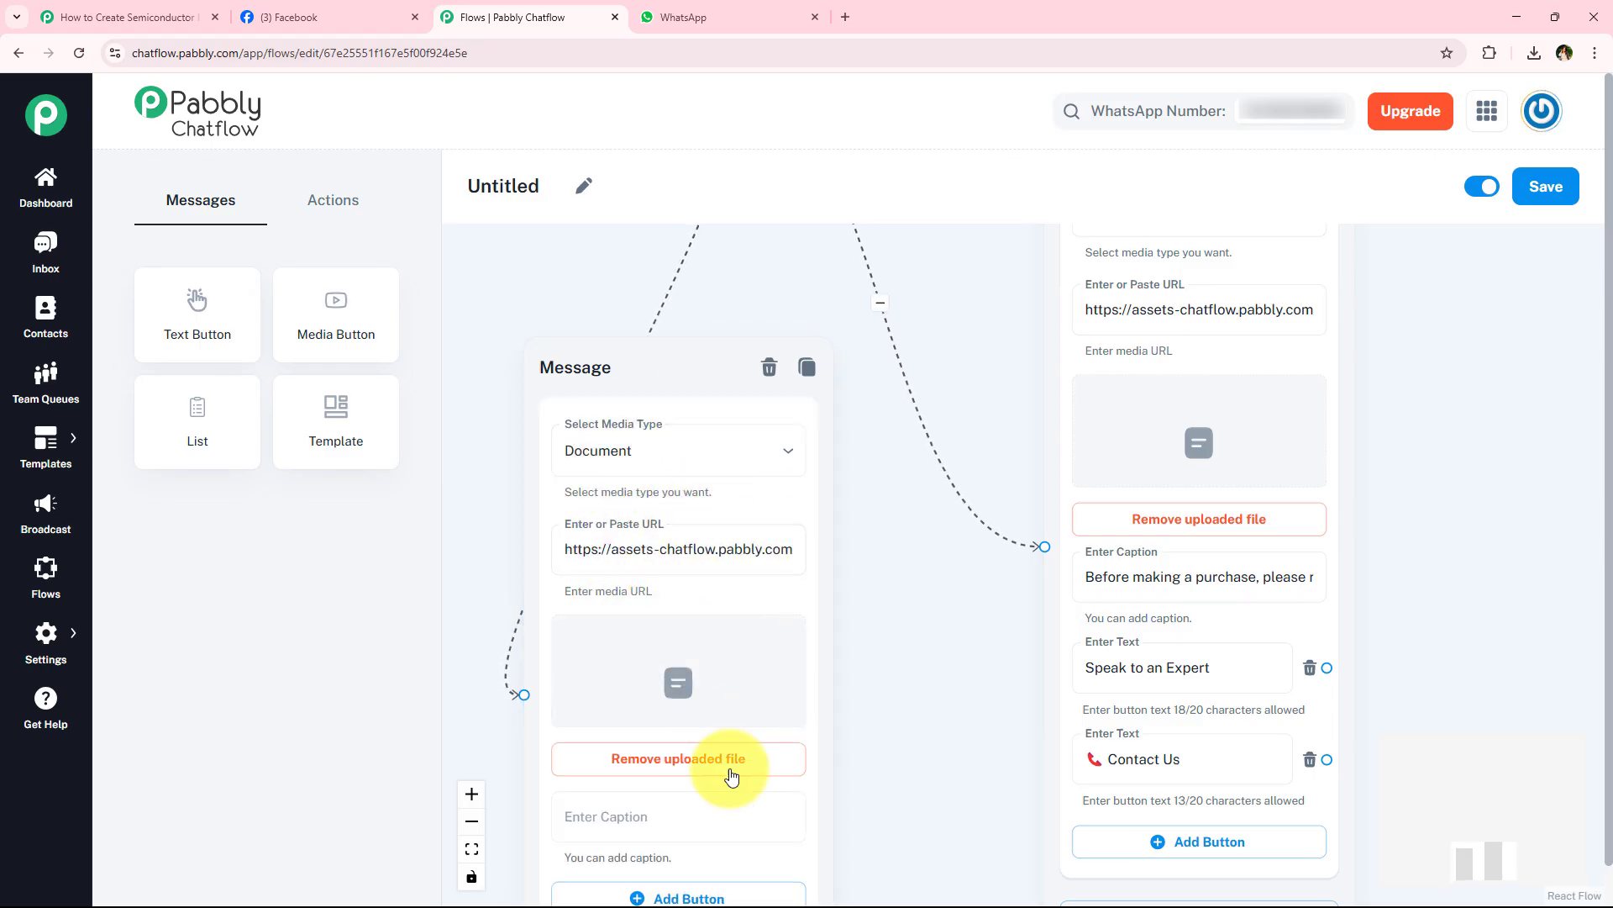
- Paste the prepared caption beginning "Looking for detailed specifications," into the Technical Specifications message
left_click_drag(925, 746, 911, 533)
left_click(695, 602)
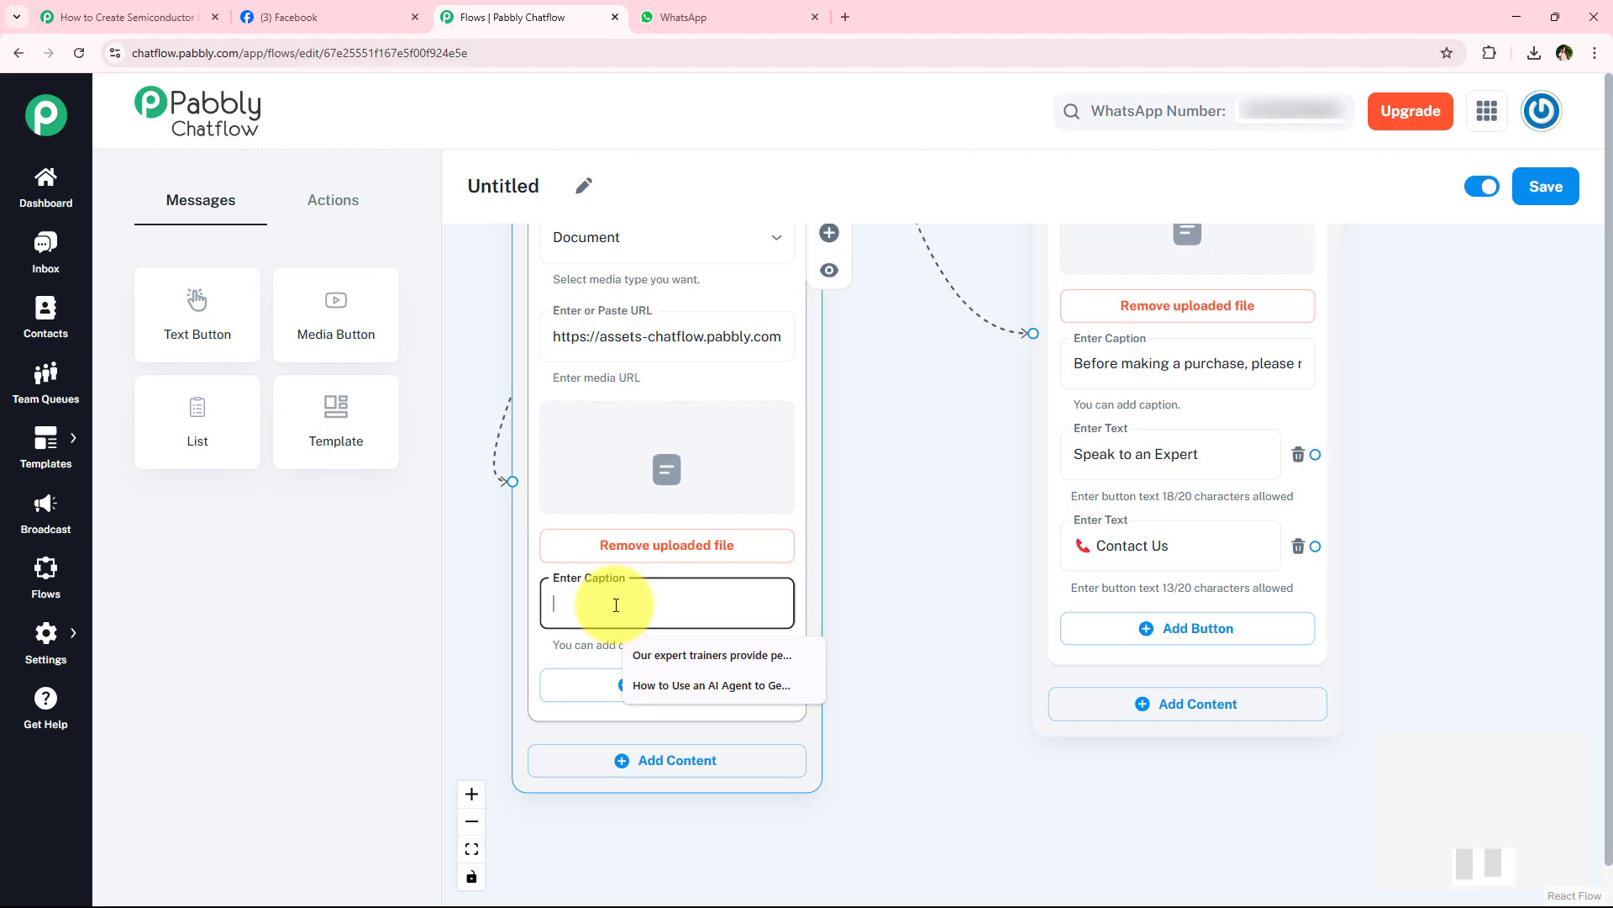
key("ctrl+v")
- Add three buttons to the Technical Specifications message and label the first Speak to an Expert, copied from the Terms & Conditions message
left_click(738, 695)
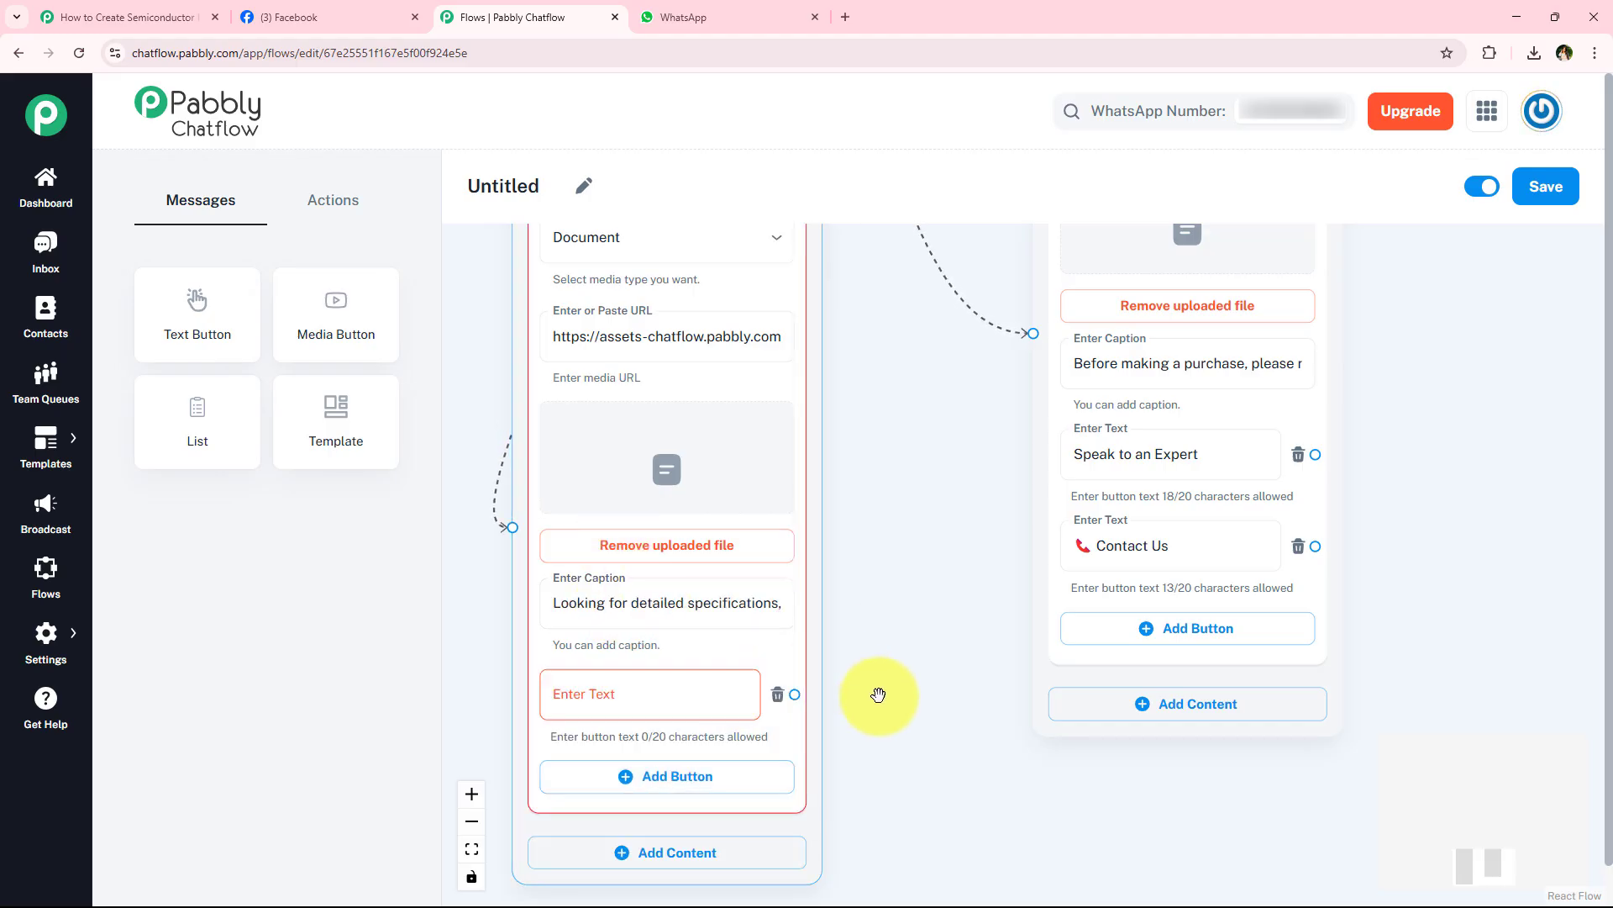
scroll(875, 691, "down", 1)
left_click(728, 701)
left_click(717, 767)
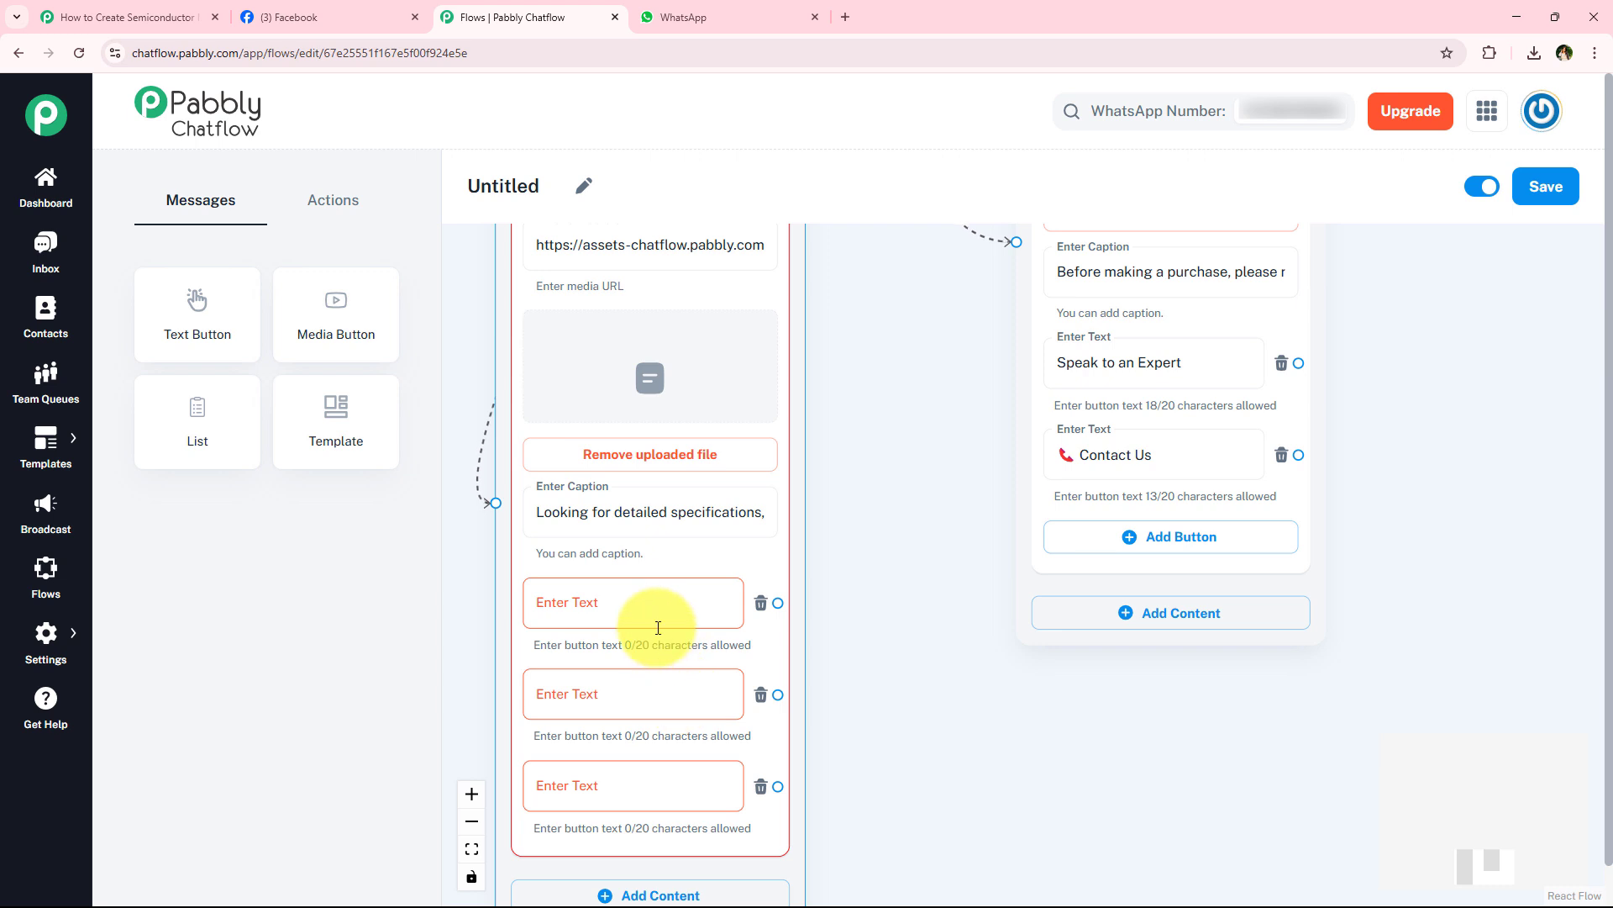
triple_click(1131, 362)
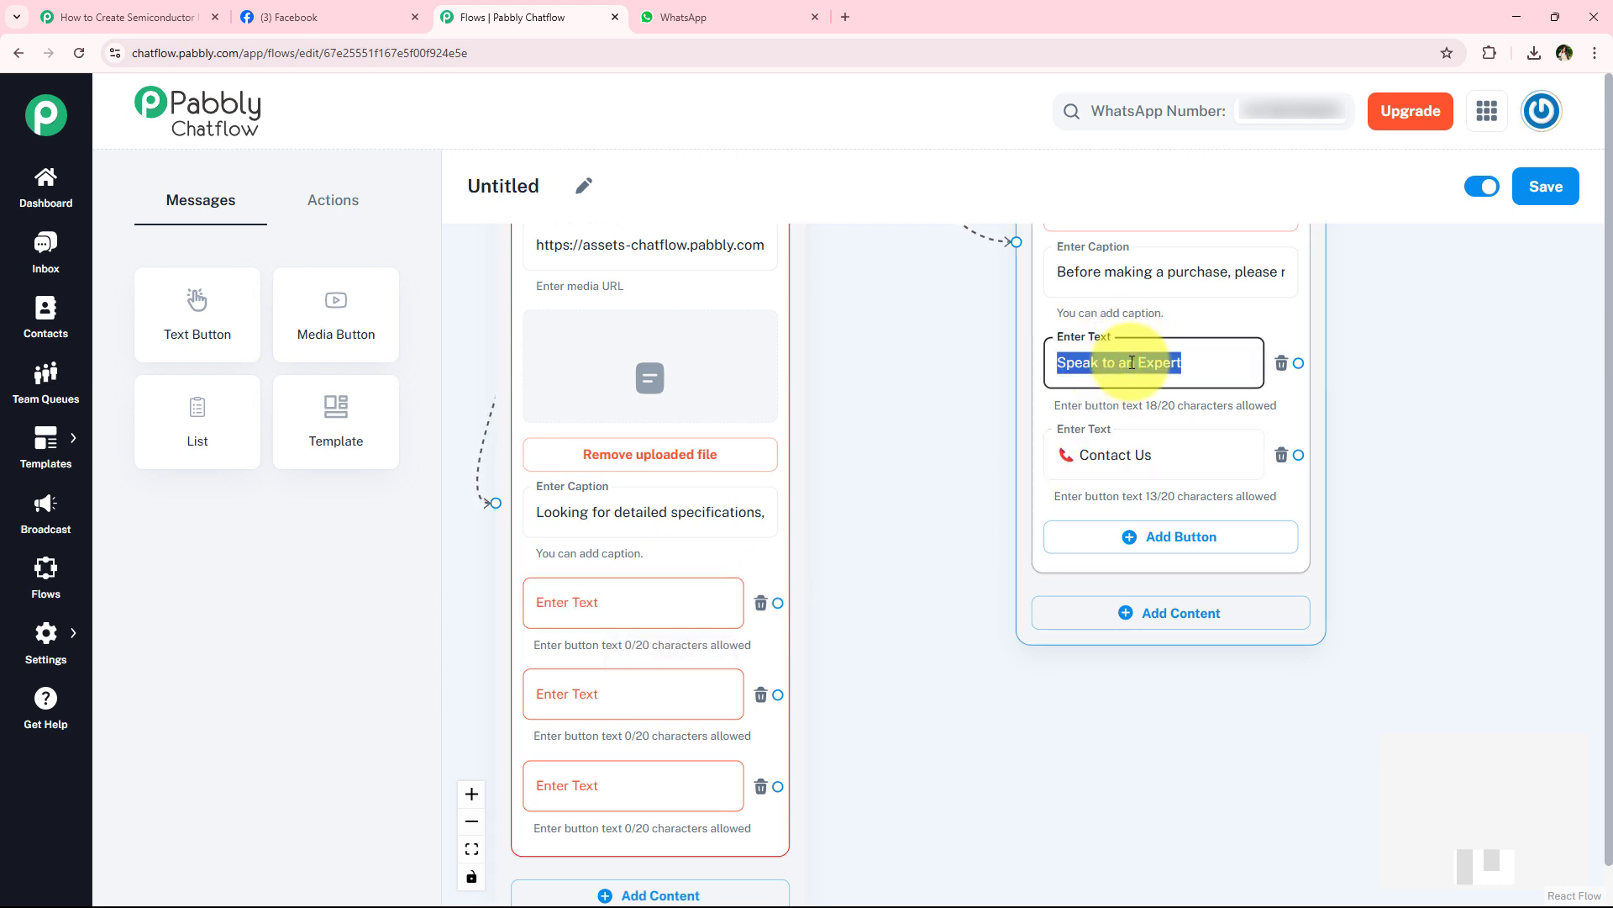
left_click(570, 616)
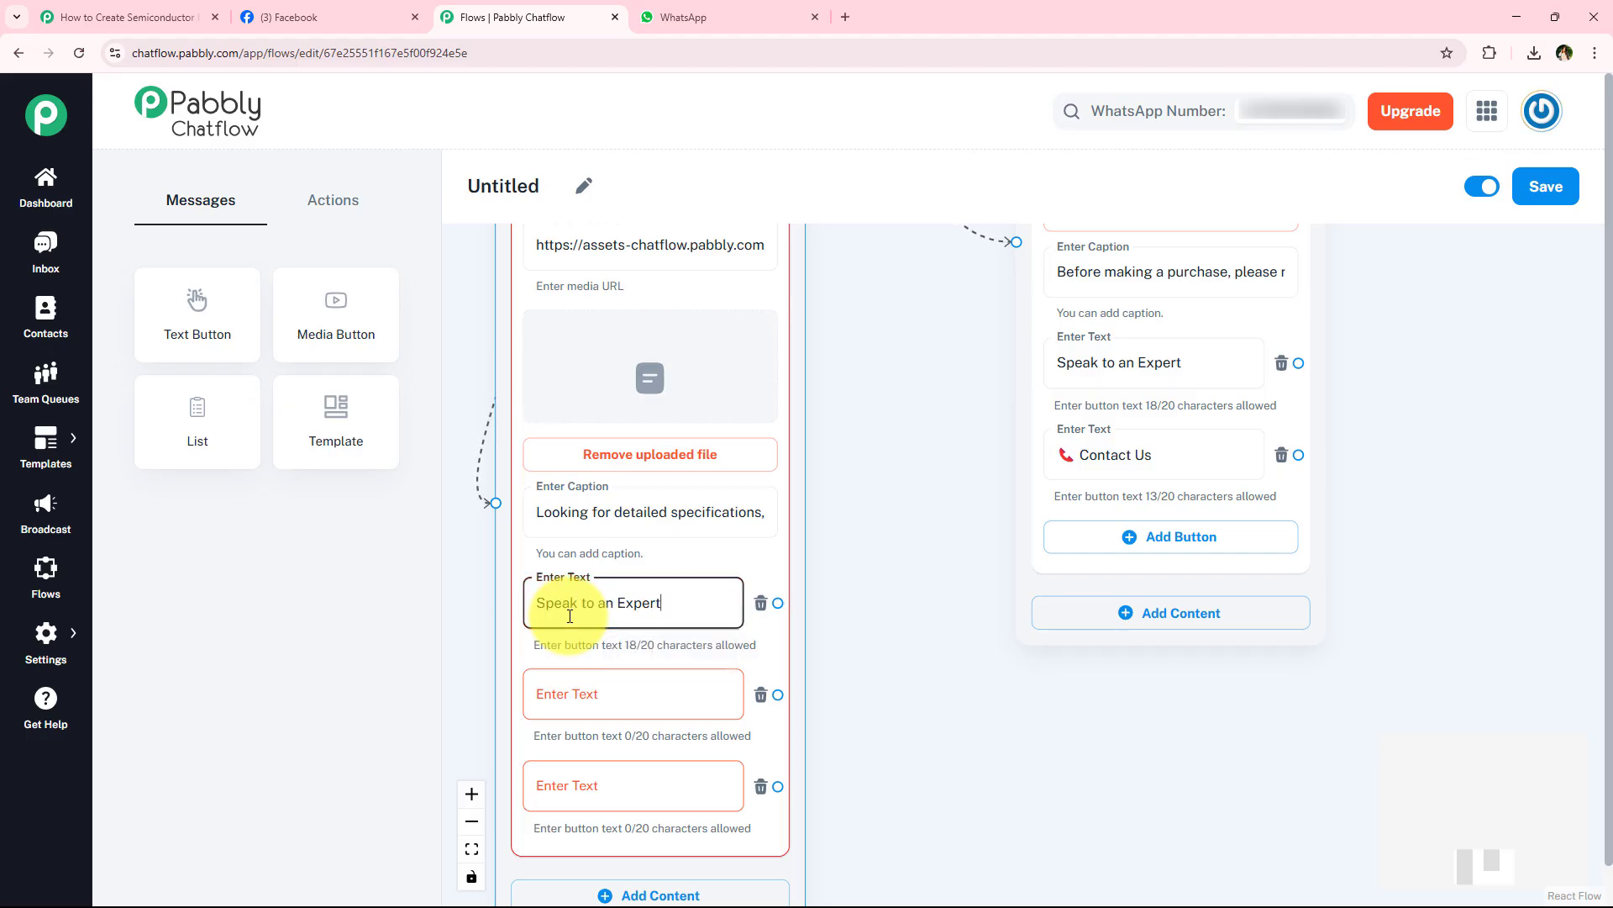
- Label the Technical Specifications message's other two buttons Terms & Conditions and 📞 Contact Us, copied from the existing message blocks
scroll(911, 389, "down", 5)
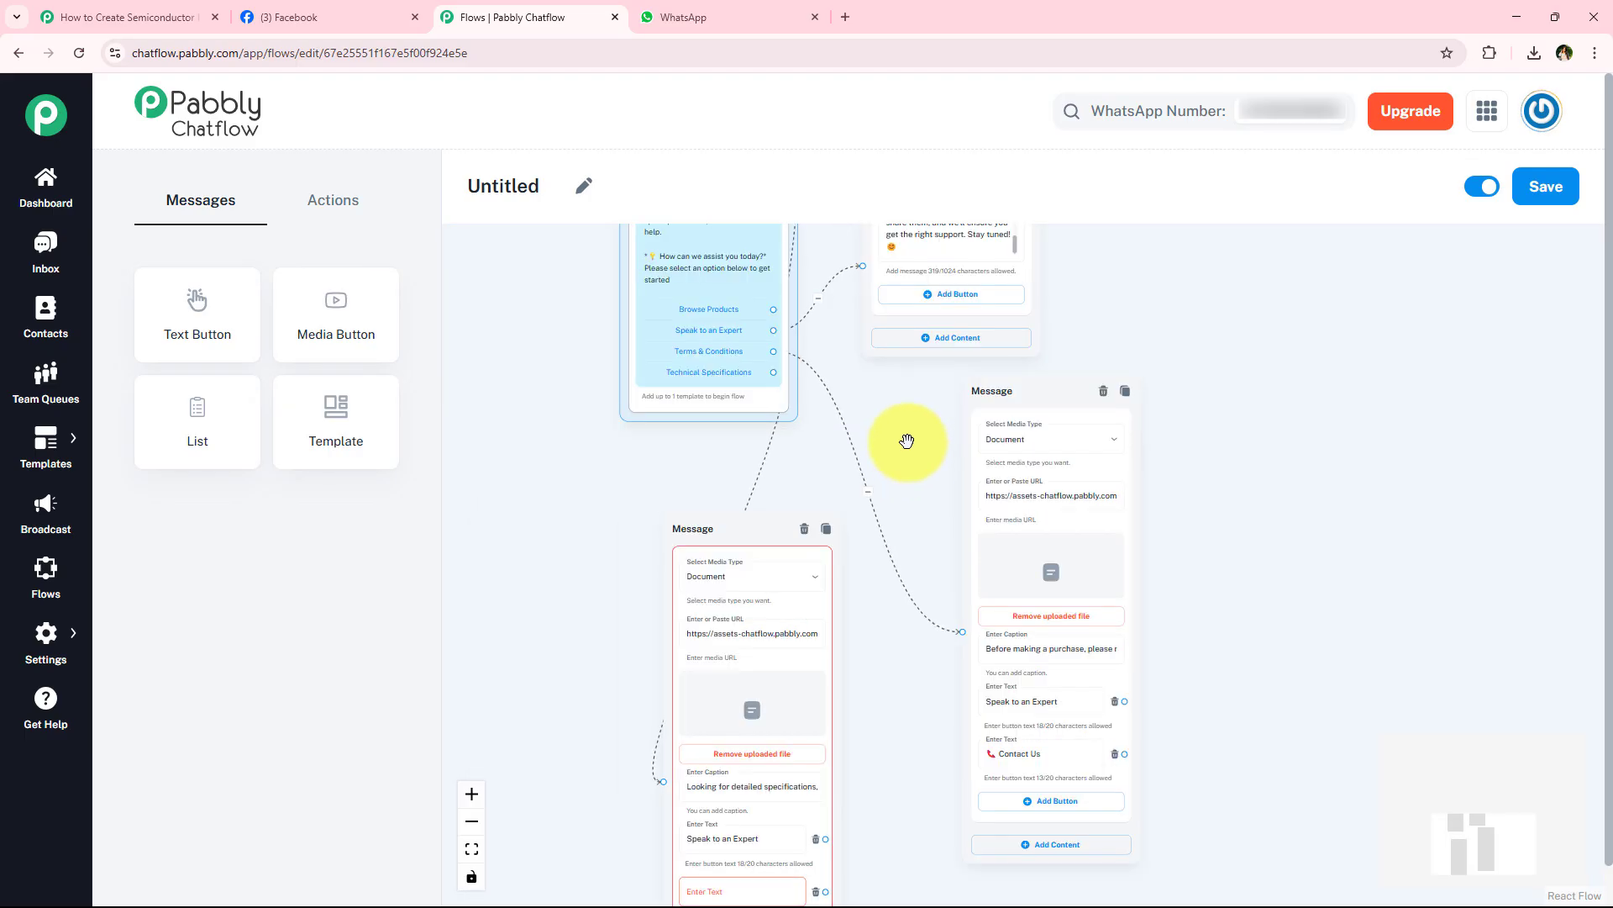
scroll(907, 441, "up", 6)
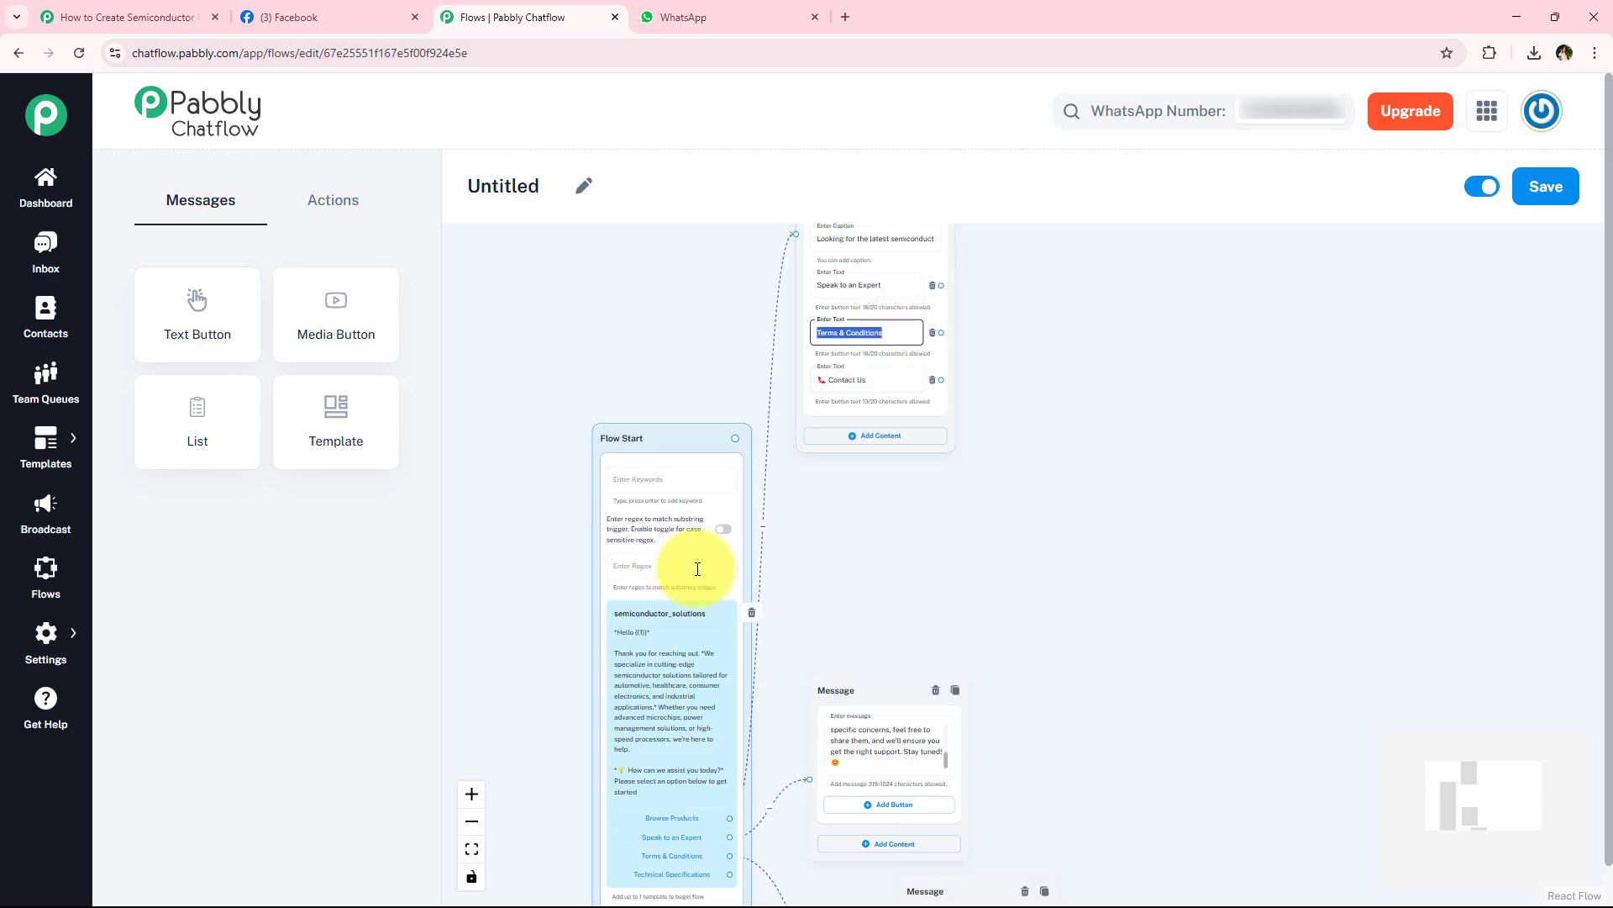
left_click_drag(844, 575, 1109, 134)
scroll(1025, 664, "up", 4)
left_click_drag(1130, 805, 1036, 397)
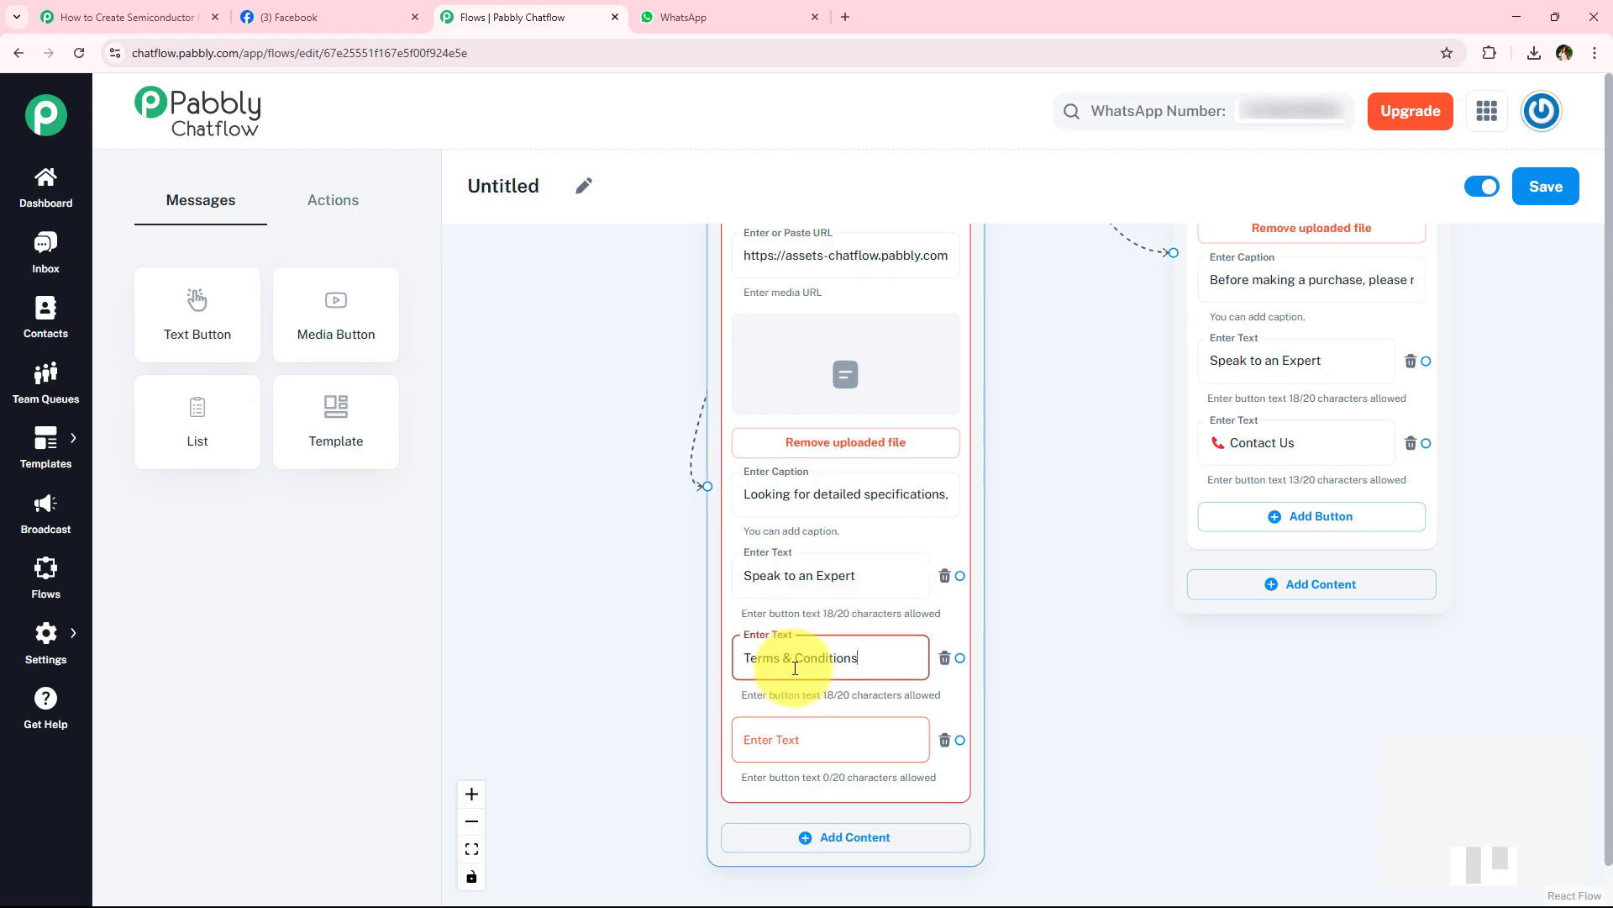
double_click(1326, 432)
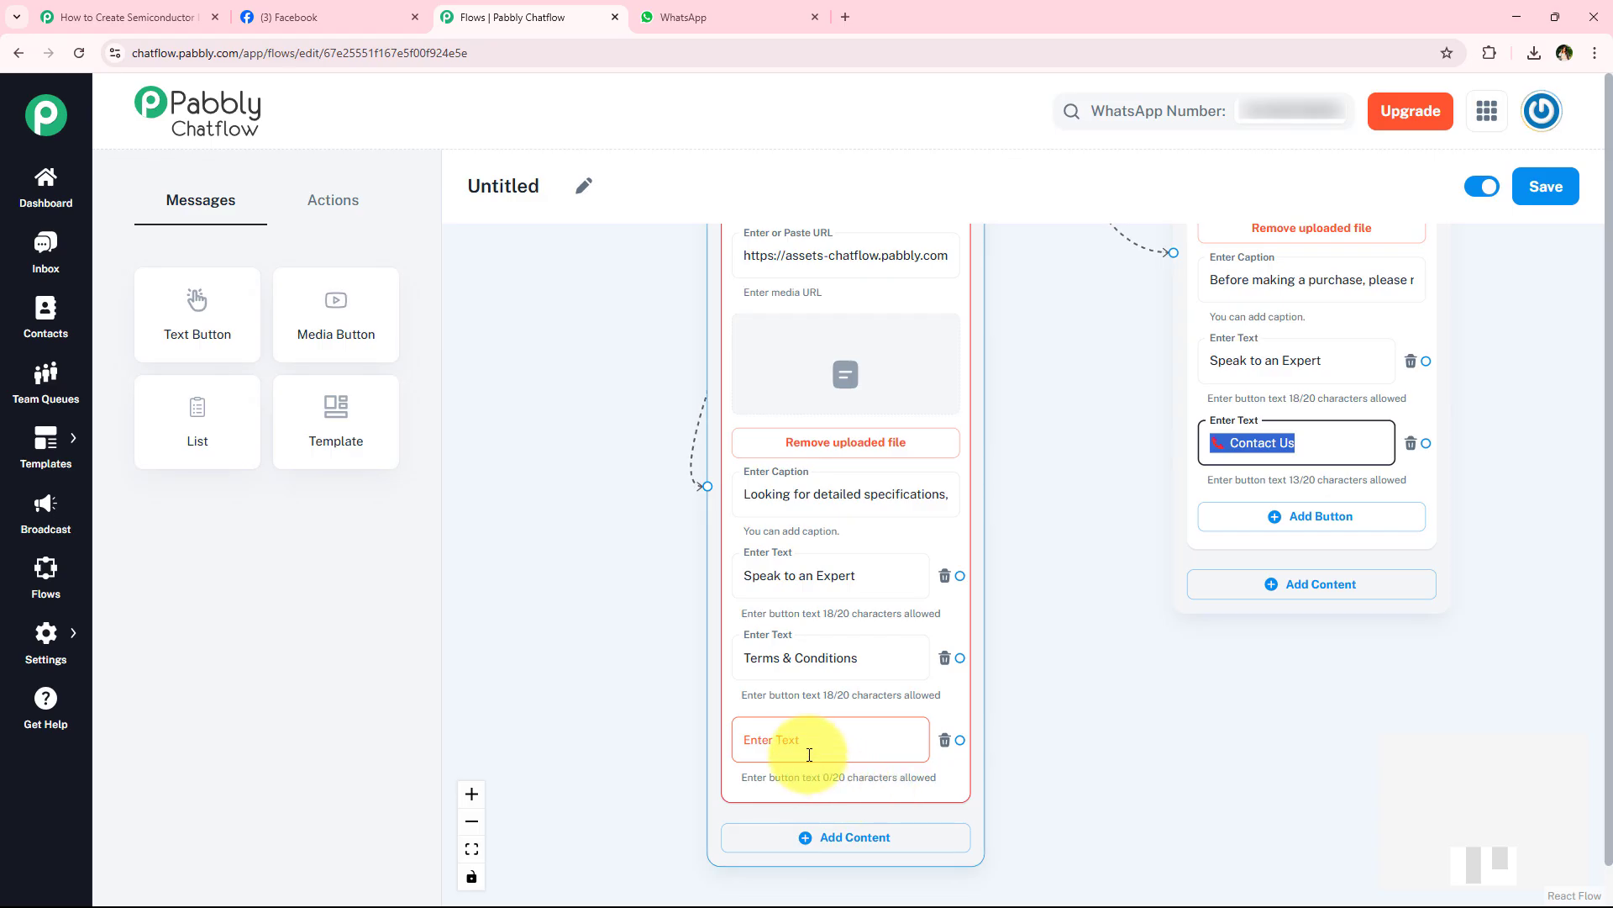
type("📞 Contact Us")
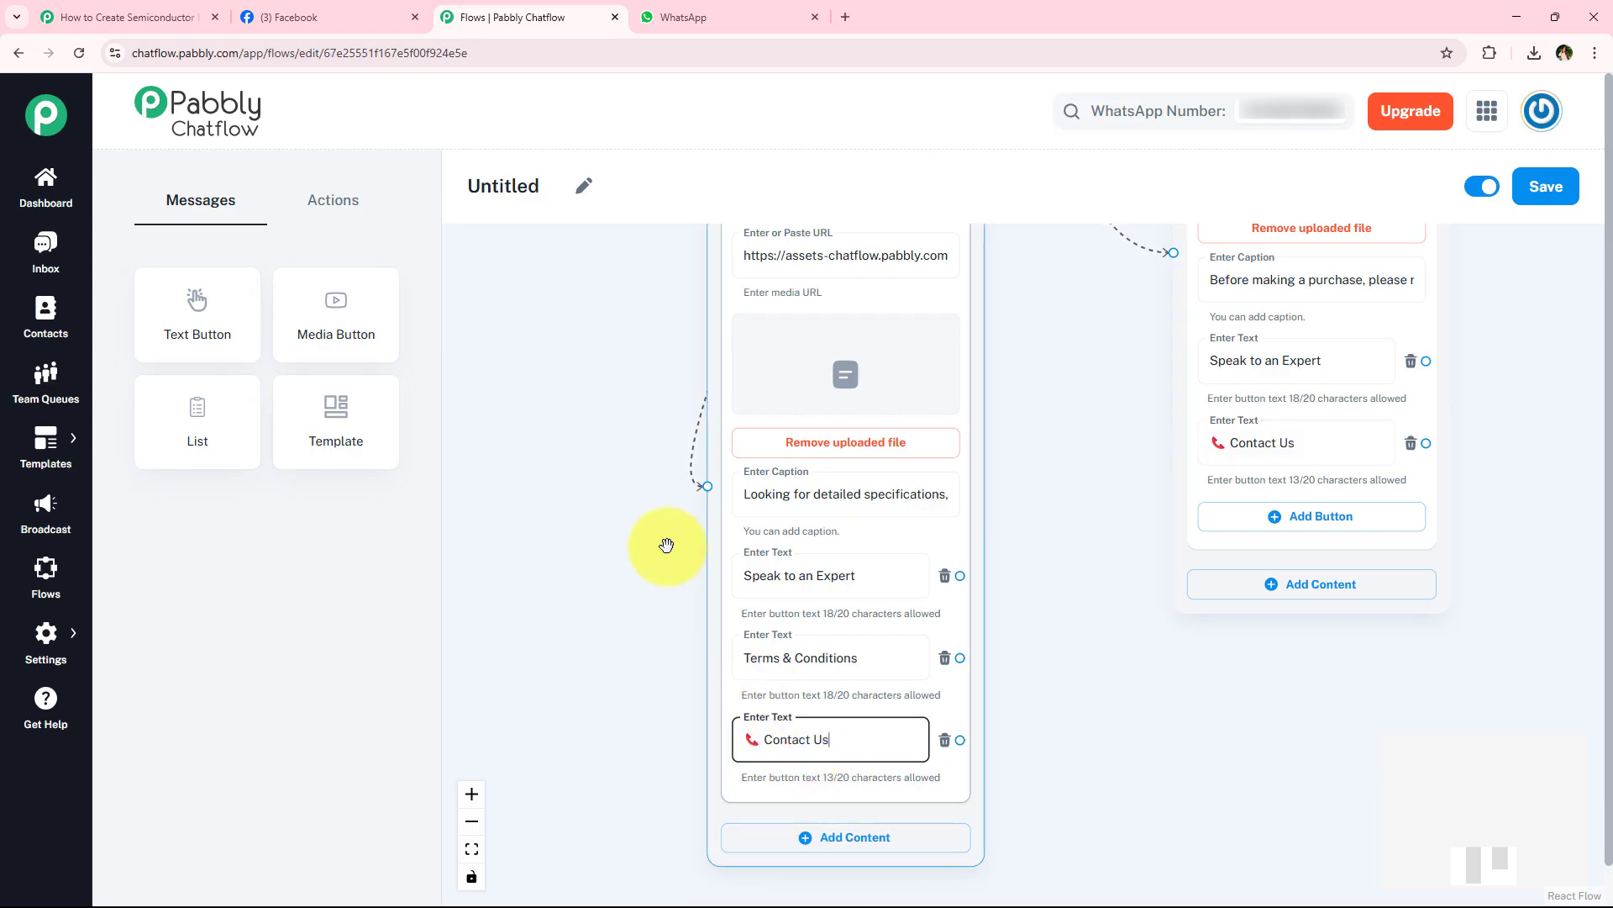
- Review the whole flow and the message blocks connected to the template's four buttons
scroll(672, 546, "down", 2)
scroll(658, 420, "up", 5)
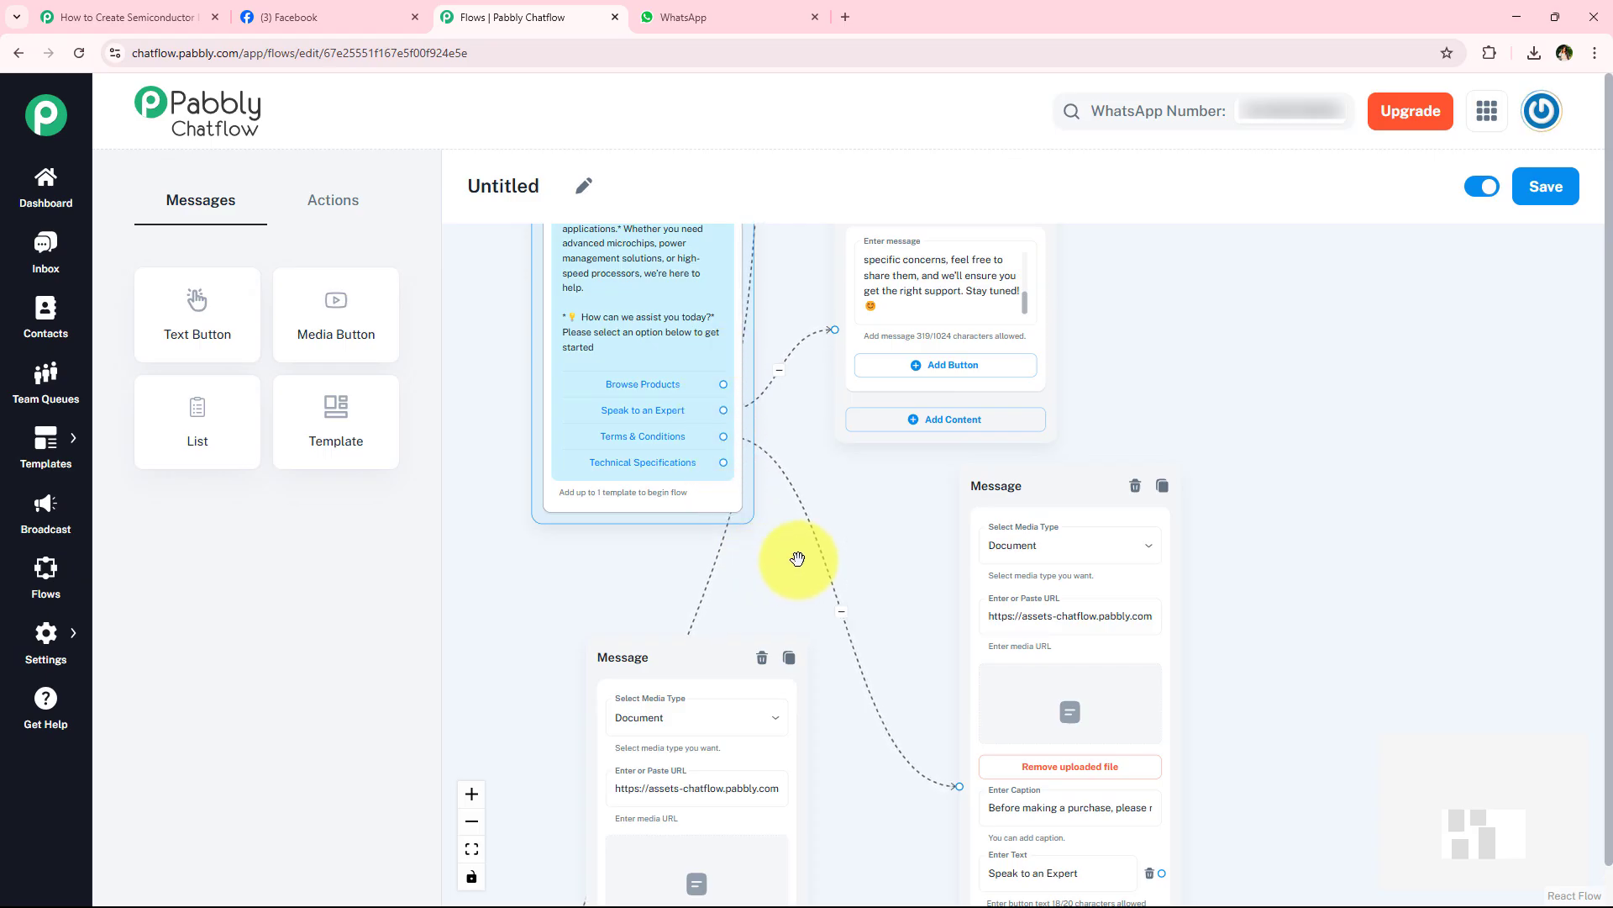
scroll(797, 559, "down", 2)
scroll(833, 602, "down", 3)
scroll(753, 493, "down", 1)
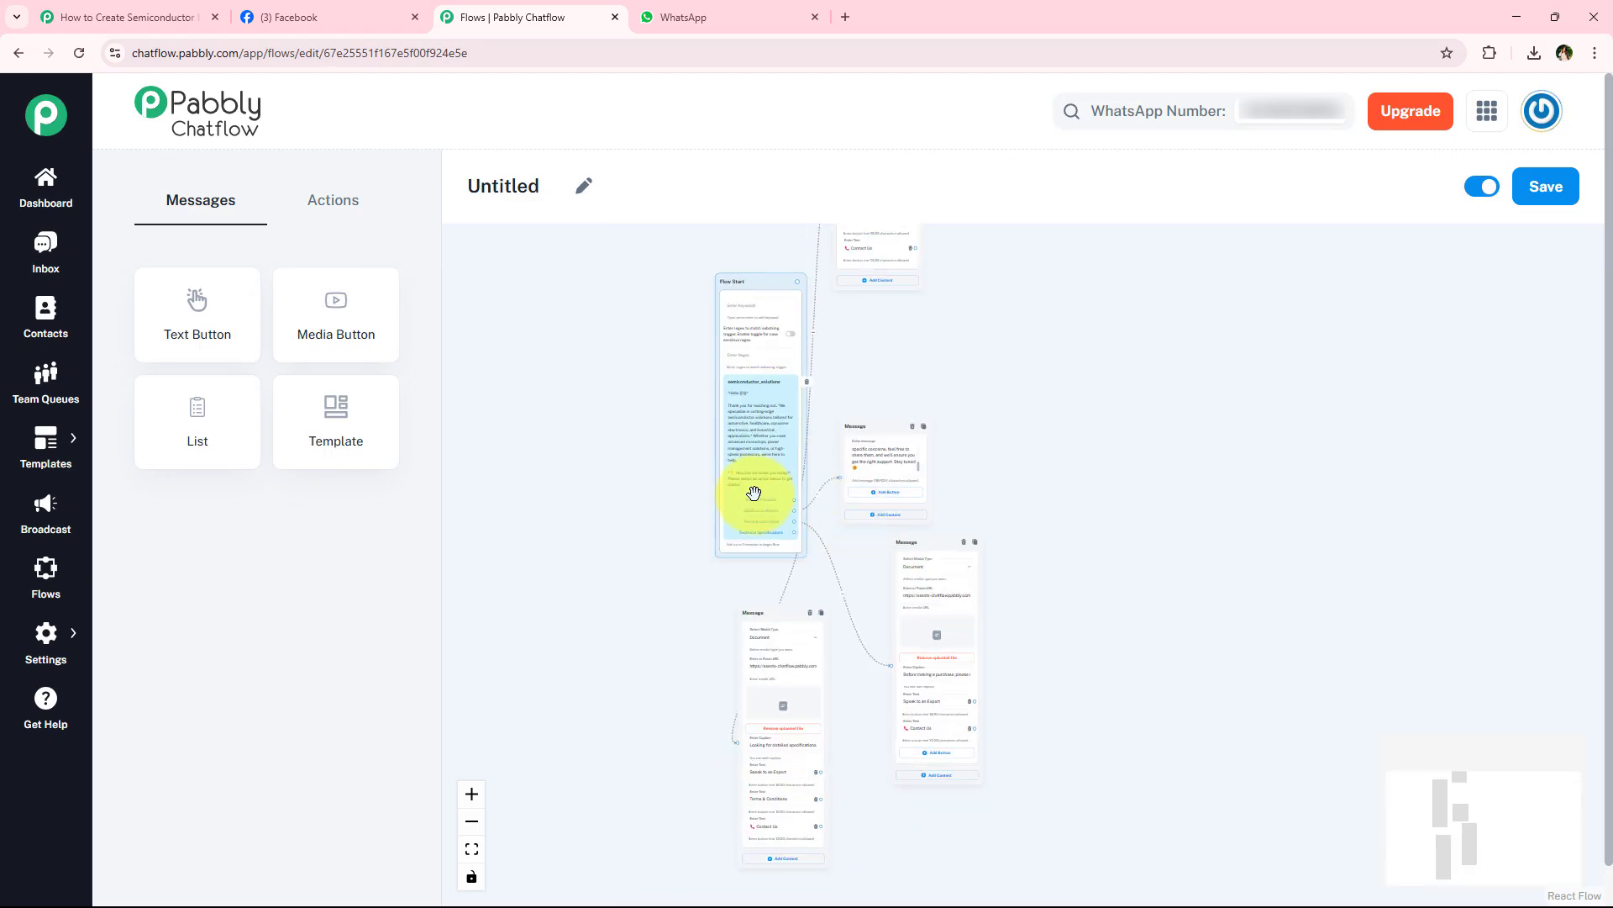
scroll(947, 721, "down", 1)
scroll(1048, 473, "up", 2)
scroll(965, 291, "up", 1)
left_click_drag(946, 252, 940, 508)
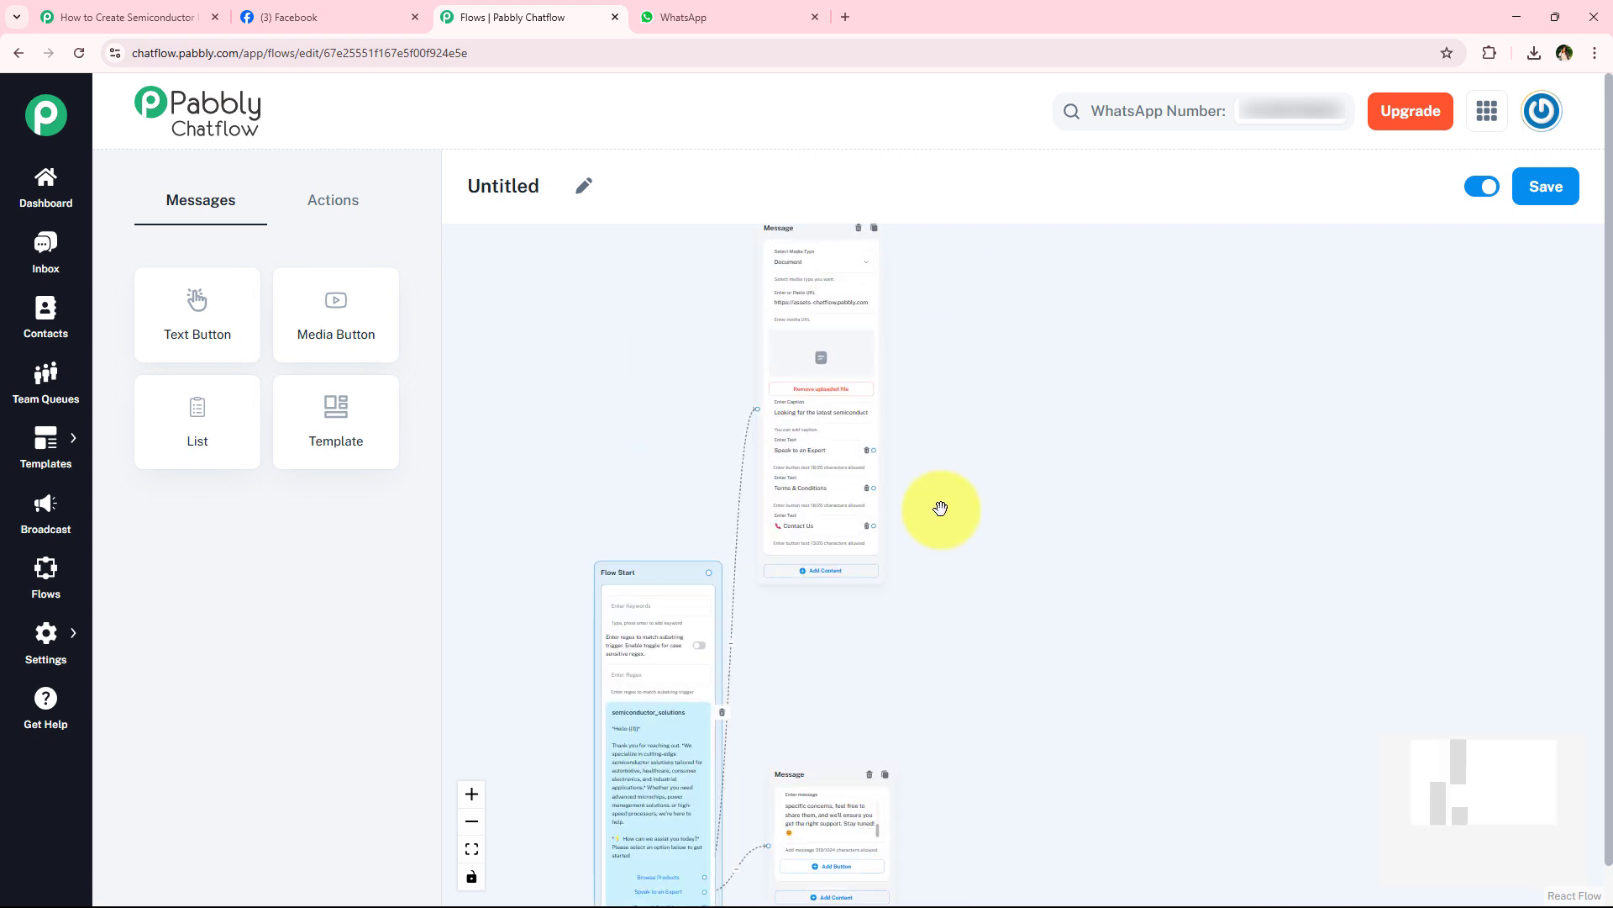
- Move the expert support message block farther away from the template, to the lower right of the Browse Products message
scroll(941, 508, "up", 4)
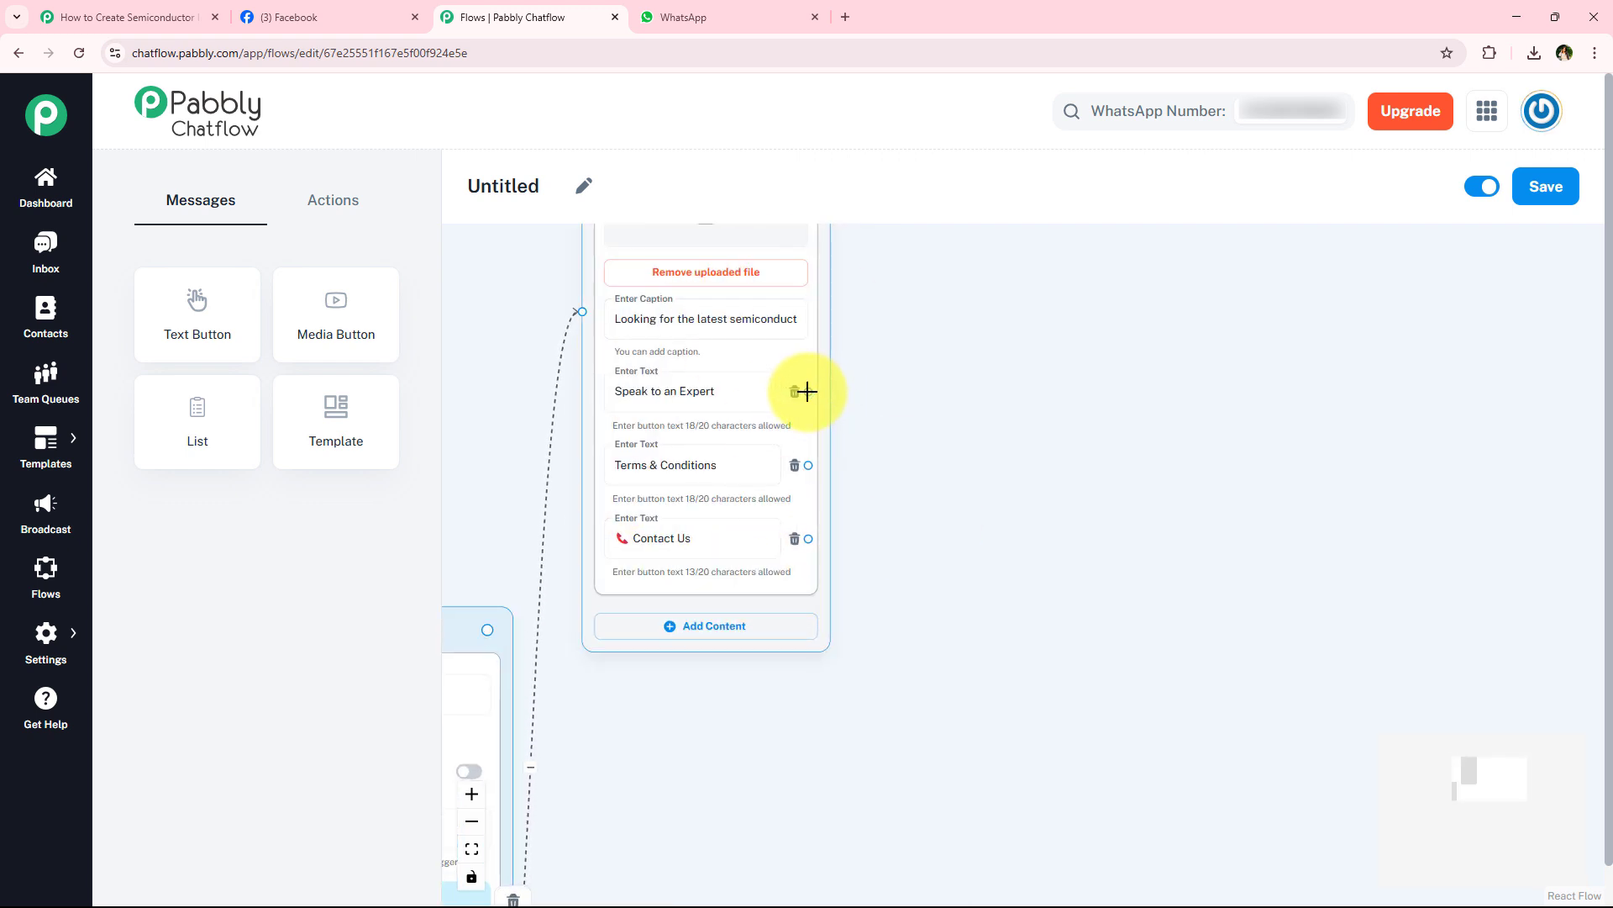
scroll(993, 568, "down", 1)
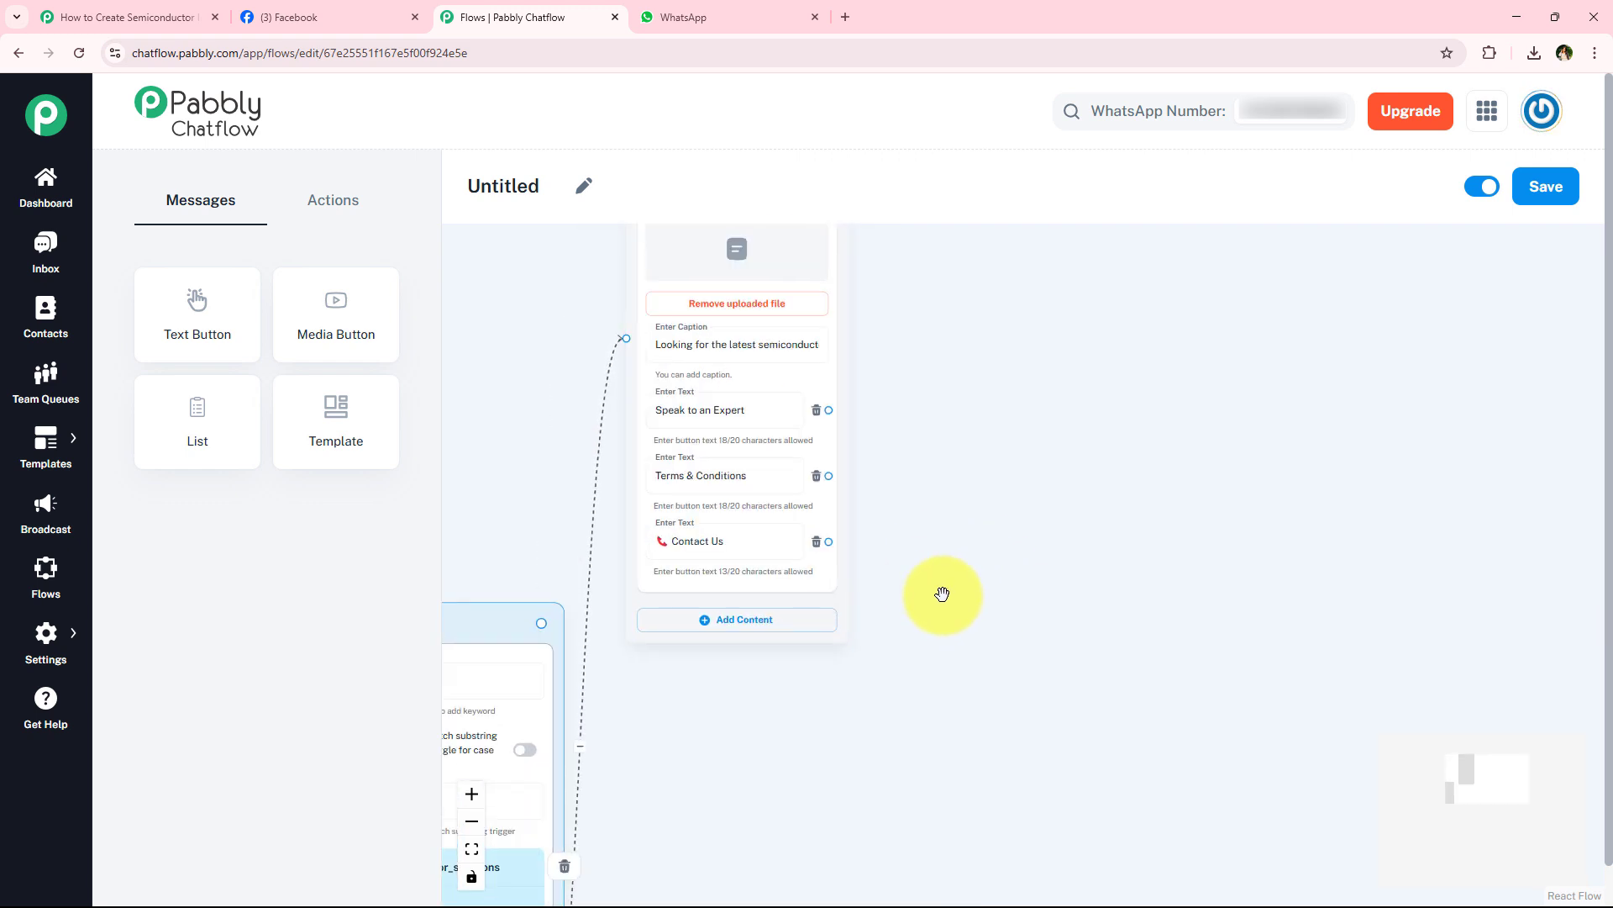
scroll(942, 594, "down", 4)
left_click_drag(792, 739, 1143, 397)
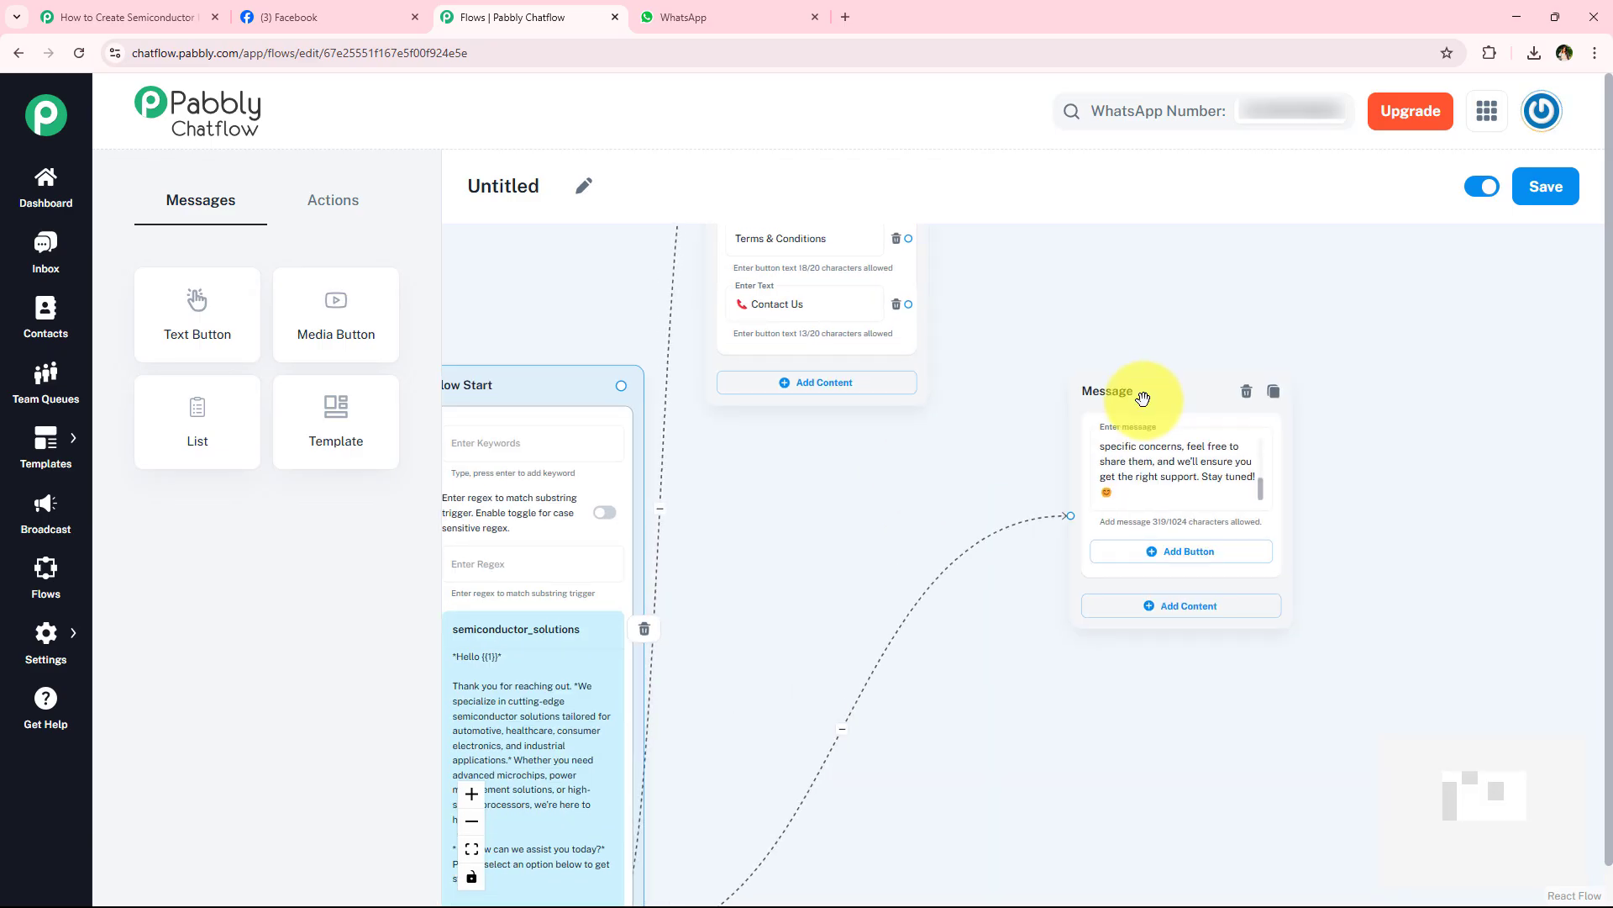
- Move the Terms & Conditions message block up and right, and shift the Technical Specifications message block slightly right
scroll(908, 551, "down", 5)
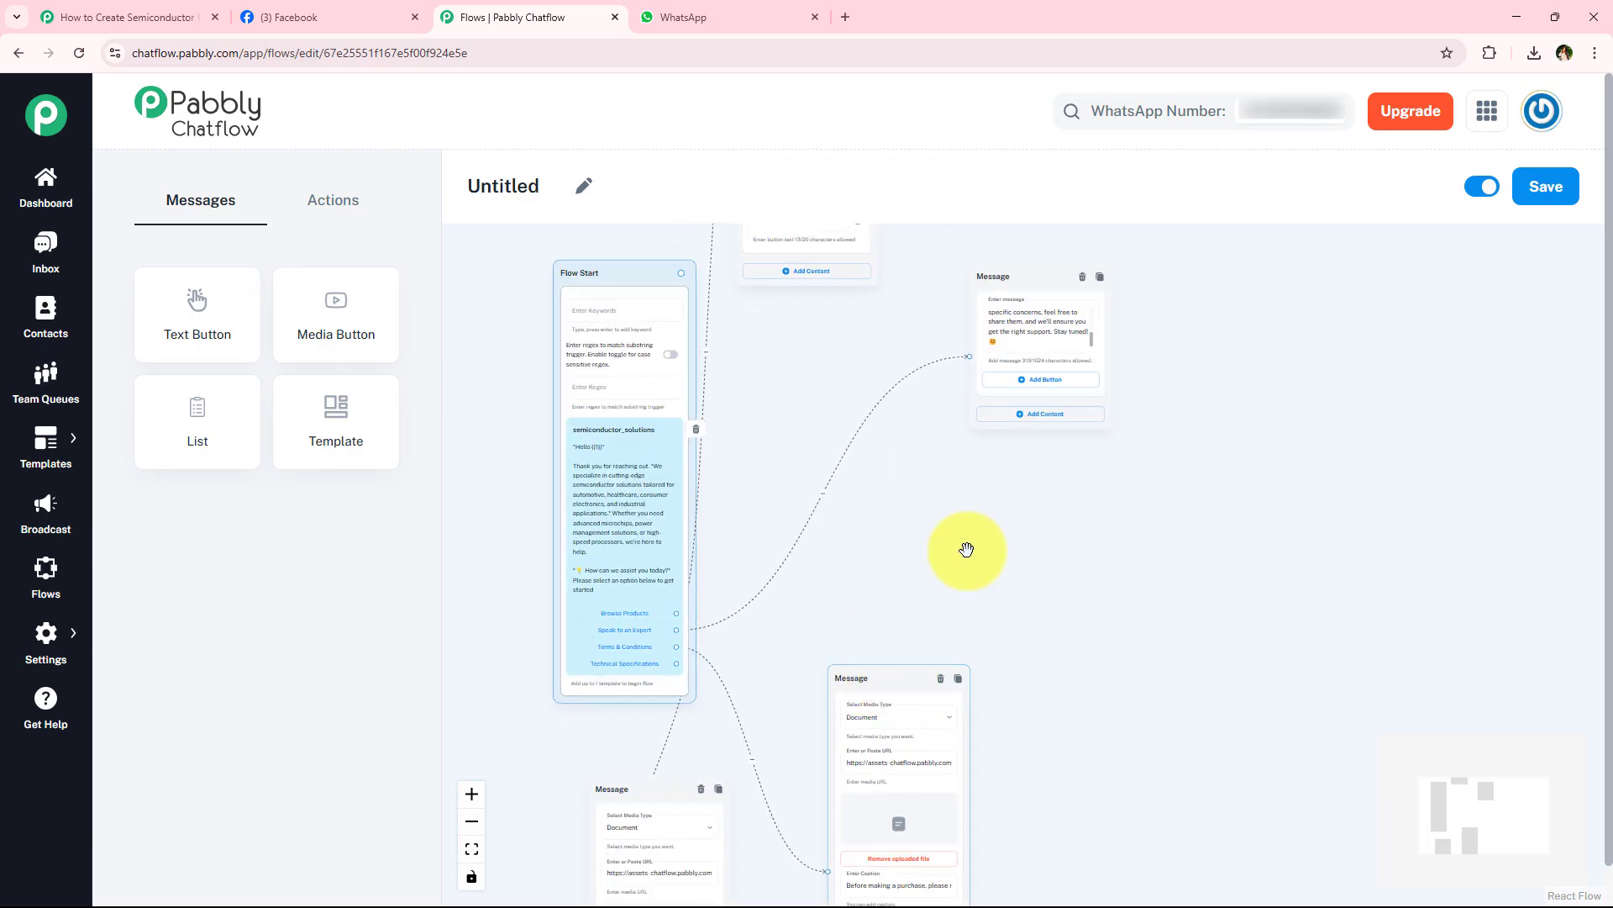
left_click_drag(874, 677, 963, 524)
left_click_drag(673, 789, 761, 773)
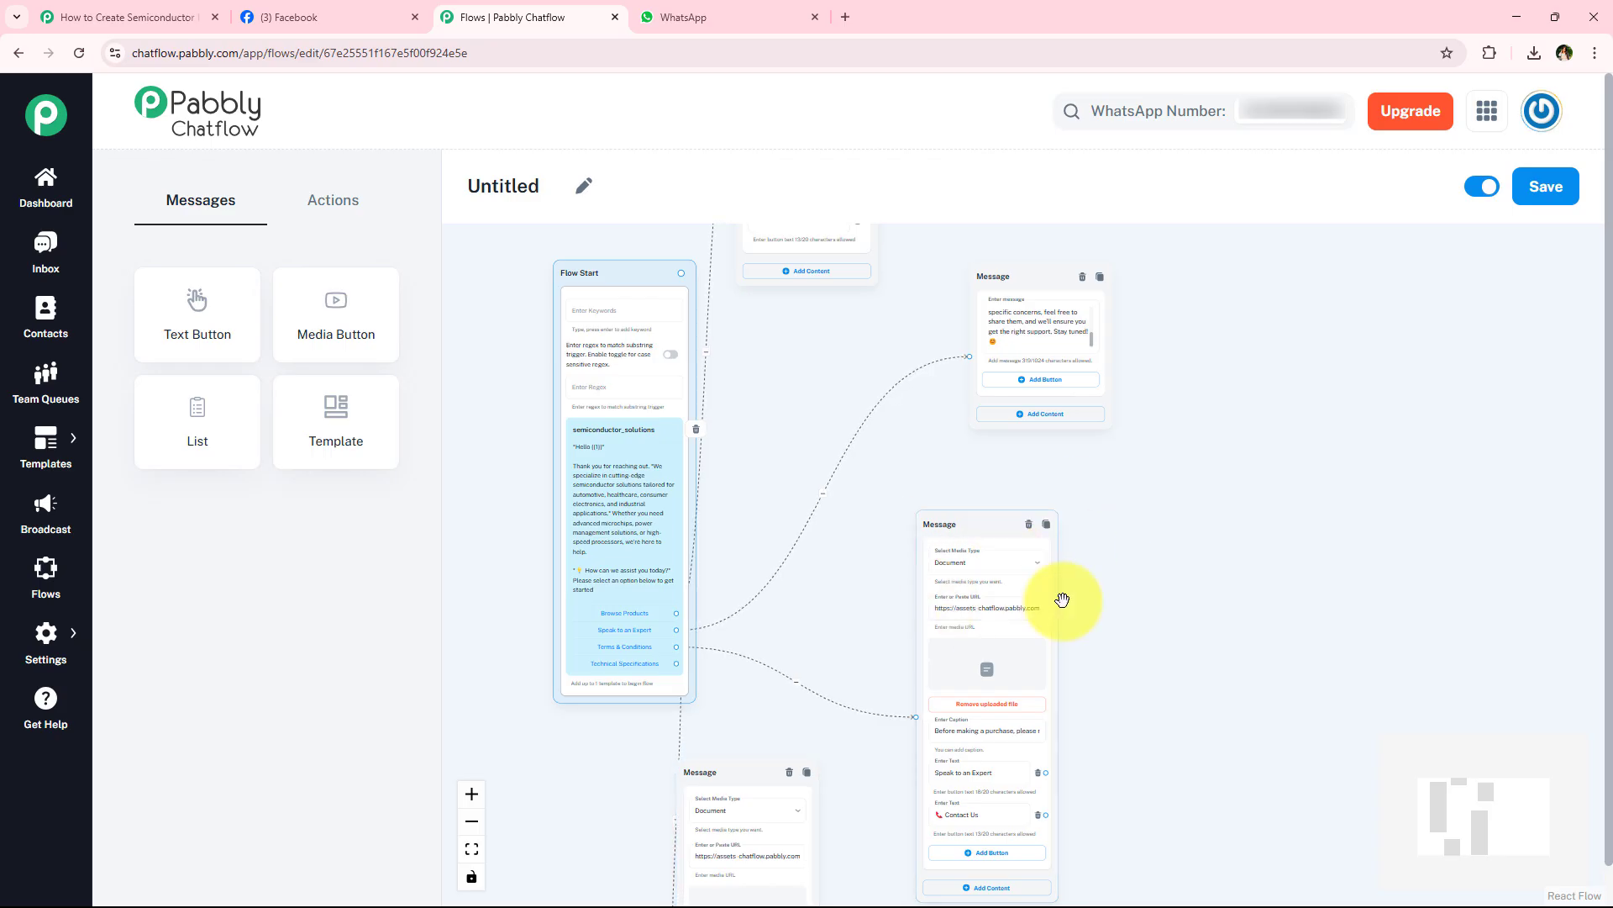
- Examine the buttons of the Terms & Conditions and Technical Specifications messages to see which match existing message blocks
scroll(1143, 673, "up", 2)
left_click_drag(1134, 664, 1117, 519)
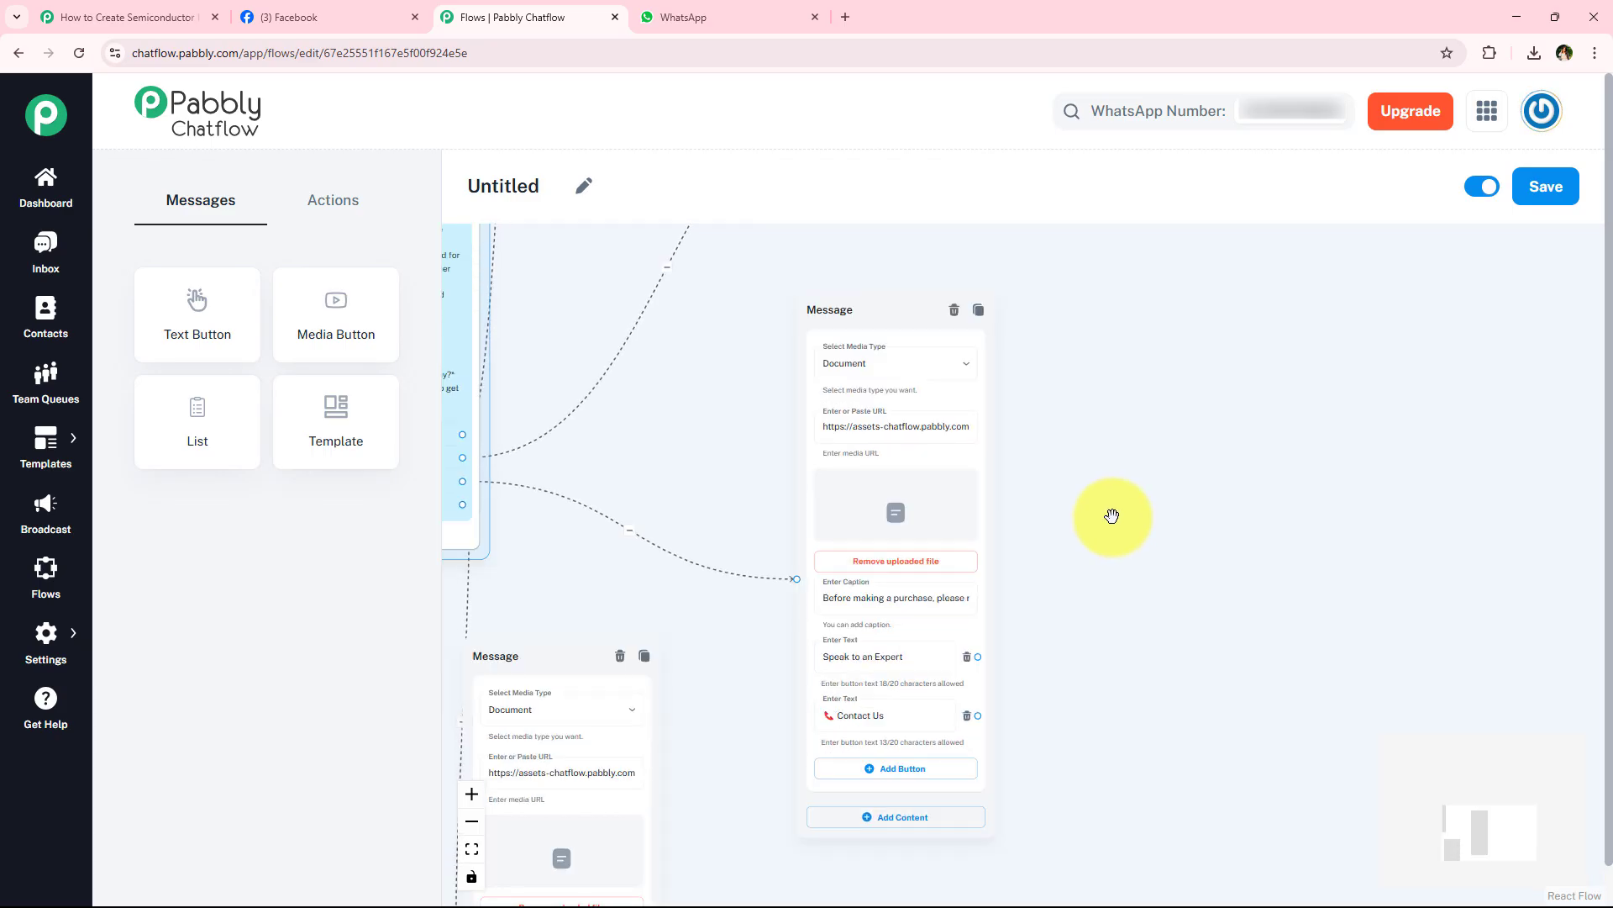
scroll(1038, 545, "down", 1)
left_click_drag(733, 741, 877, 523)
scroll(859, 529, "up", 1)
left_click_drag(903, 348, 796, 343)
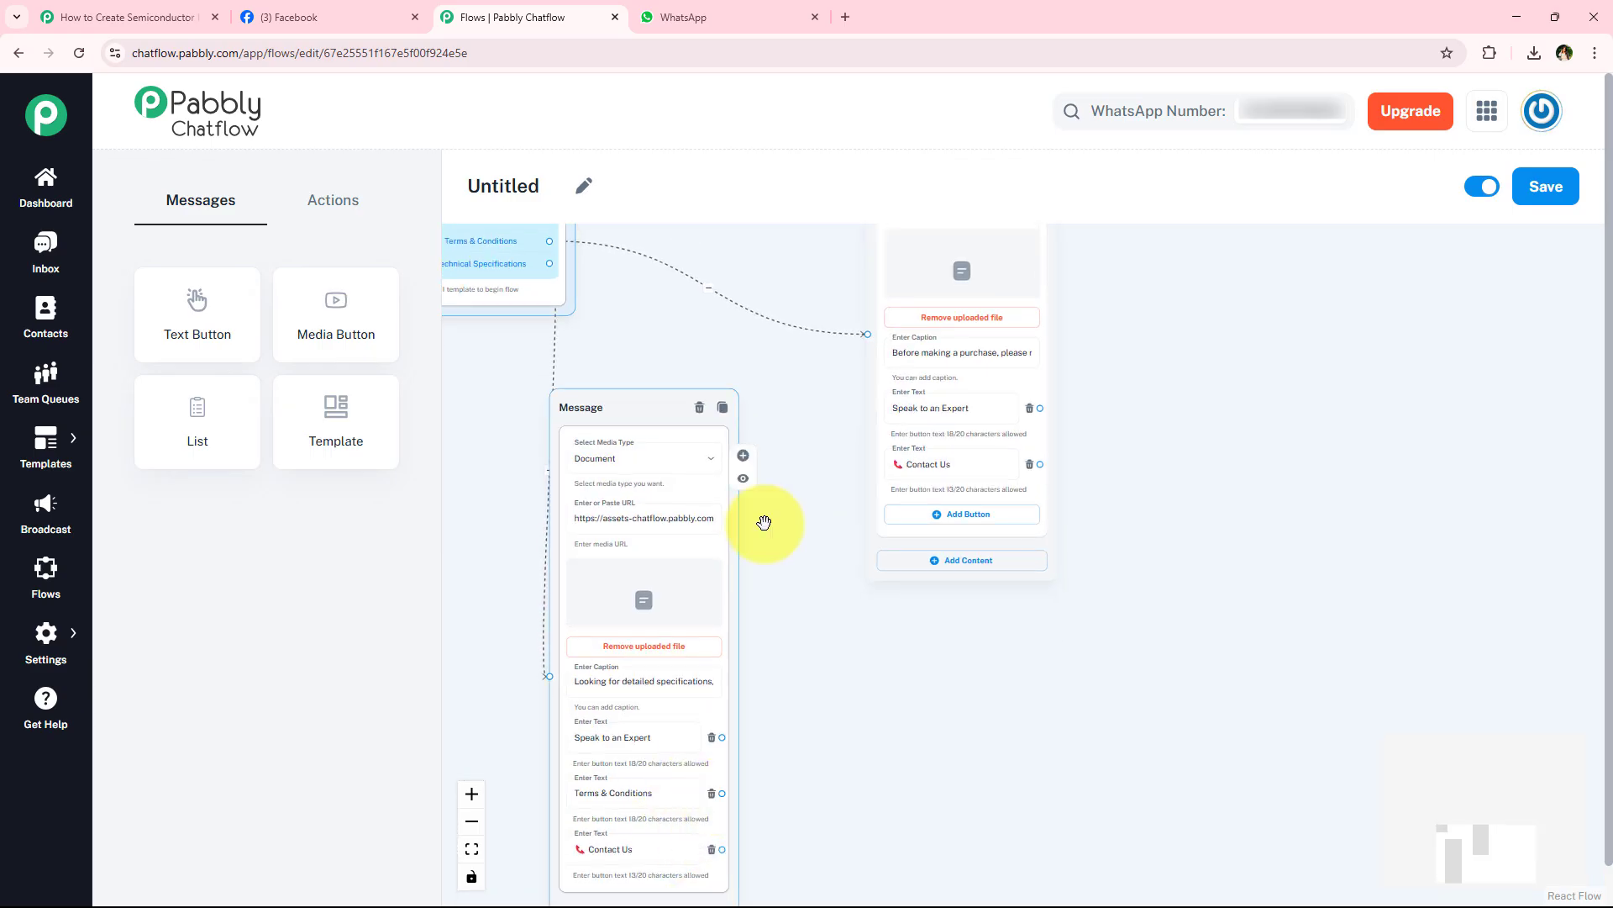
left_click_drag(764, 523, 804, 451)
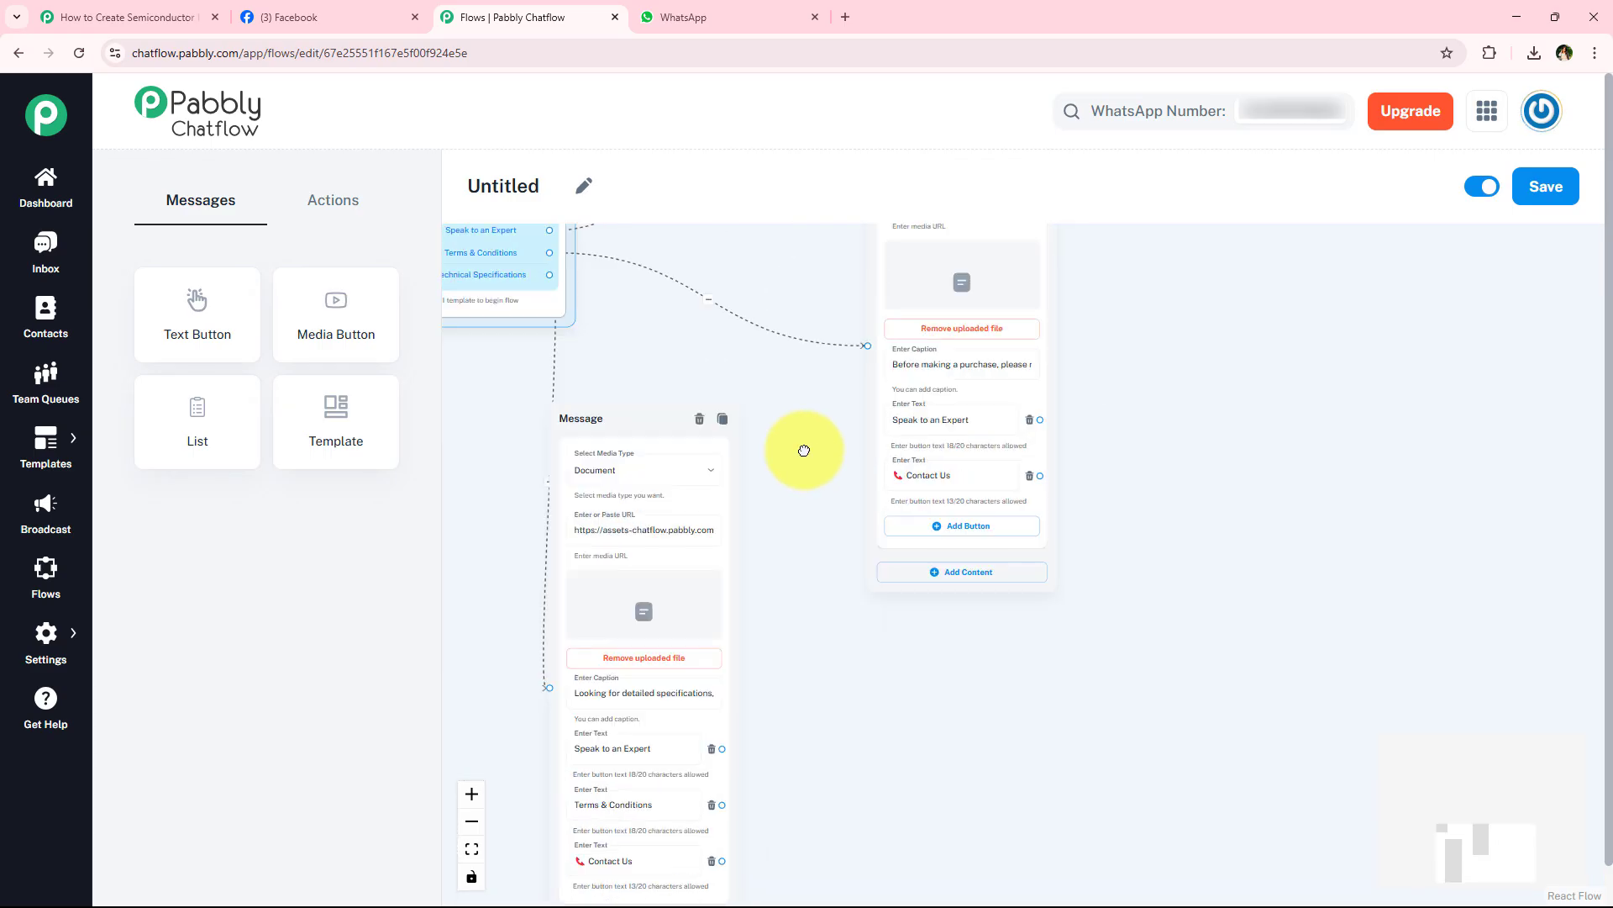
left_click_drag(798, 883, 804, 739)
scroll(792, 653, "up", 2)
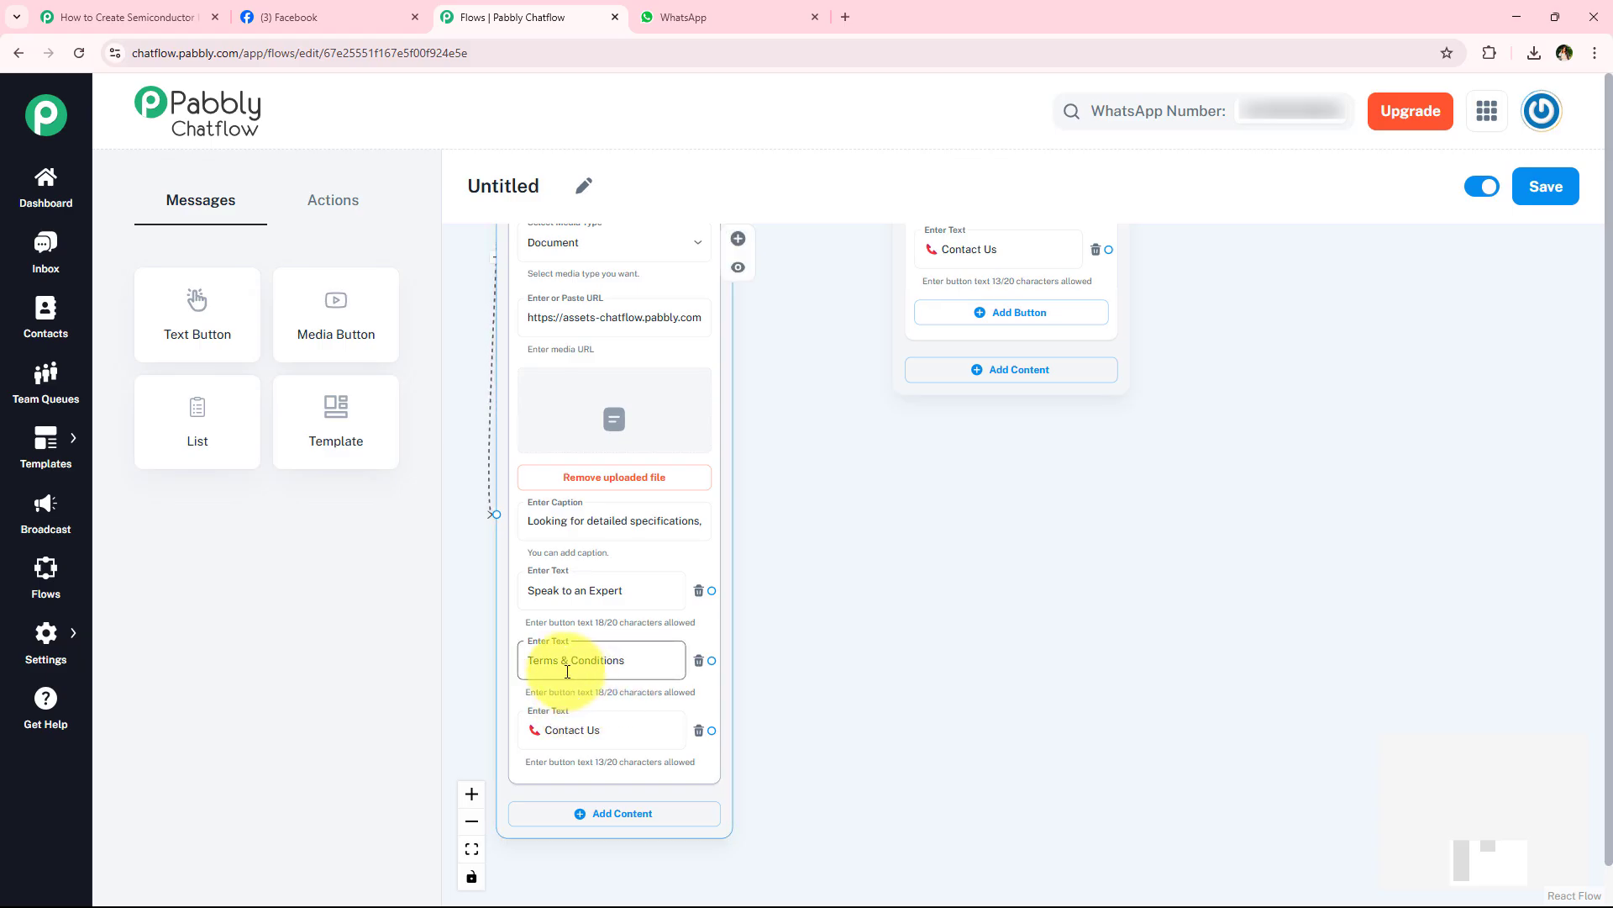
scroll(850, 504, "up", 1)
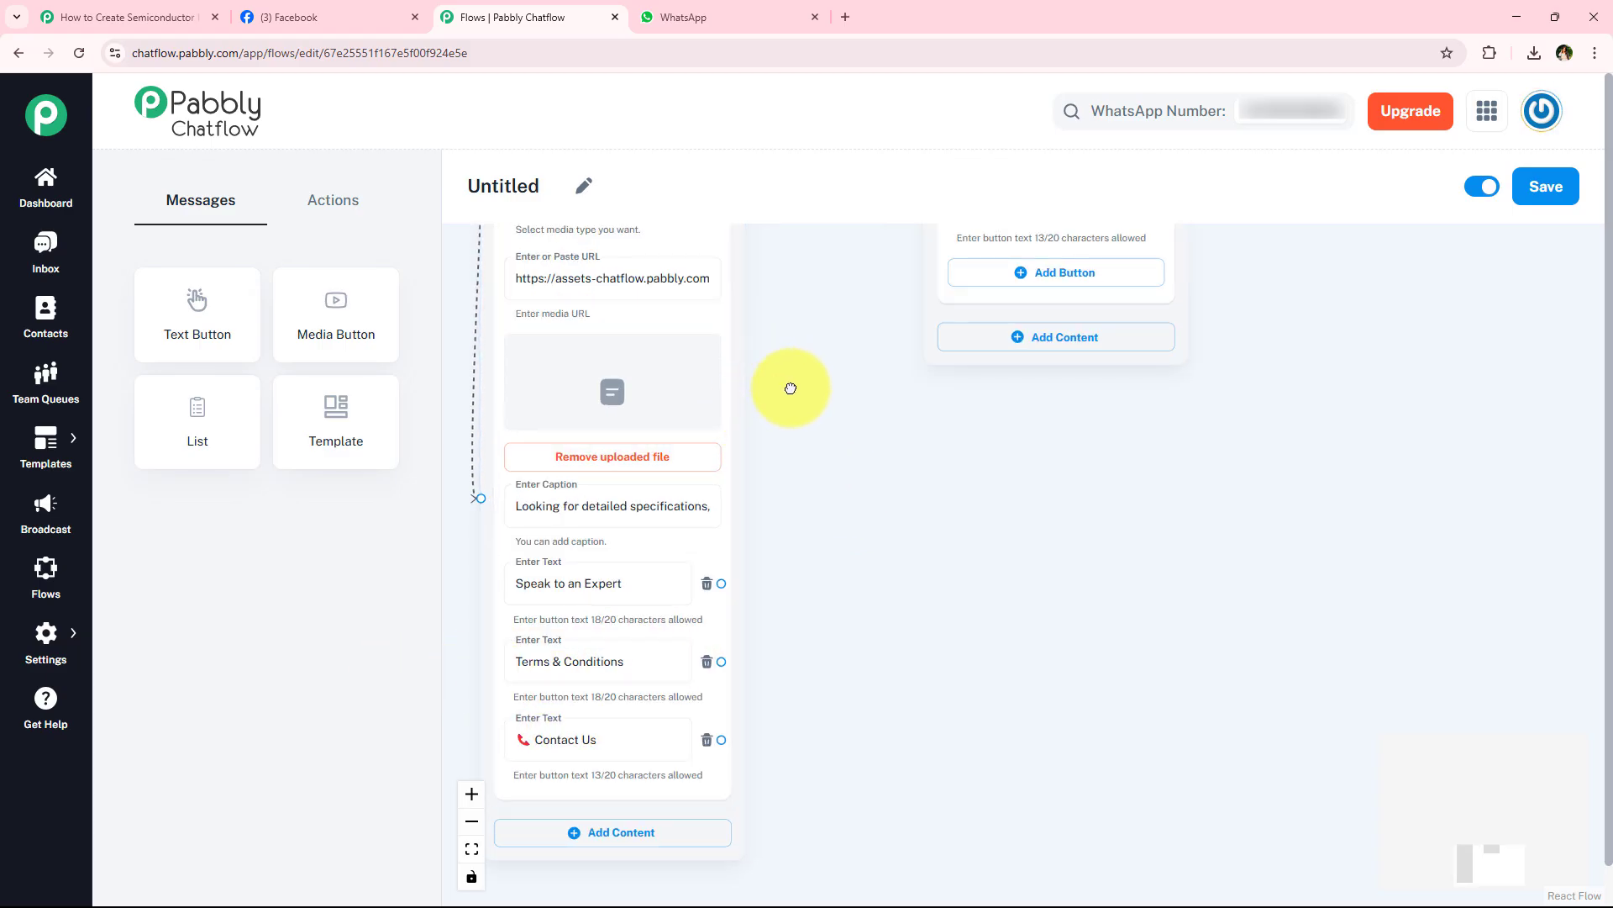
left_click_drag(789, 386, 980, 789)
left_click_drag(1067, 645, 819, 342)
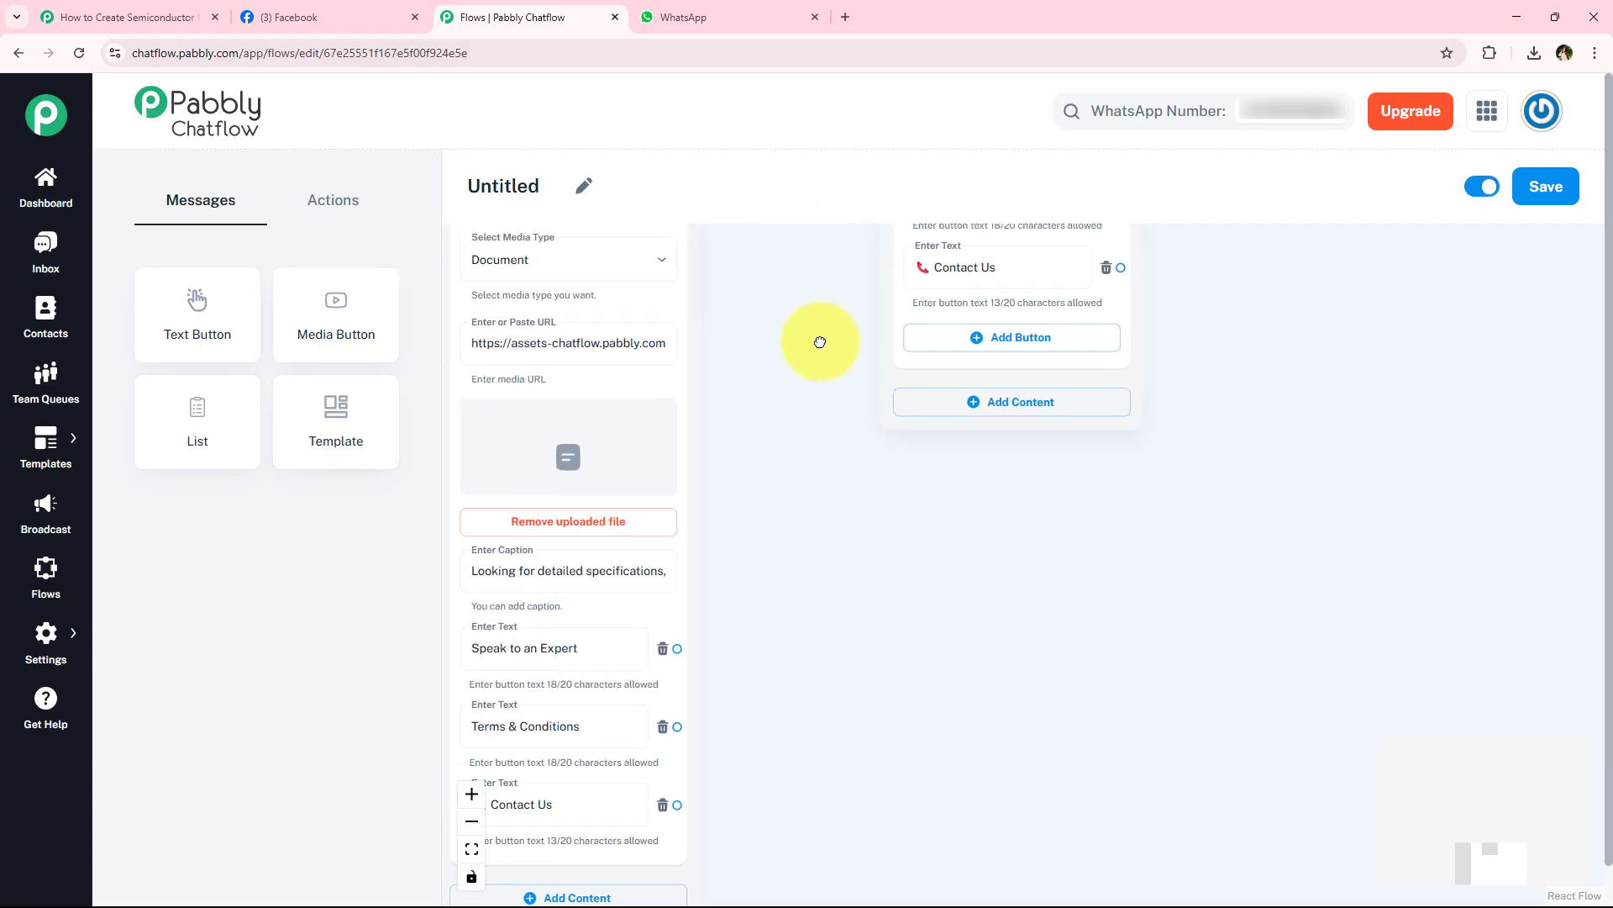
scroll(824, 445, "down", 2)
left_click_drag(825, 469, 823, 619)
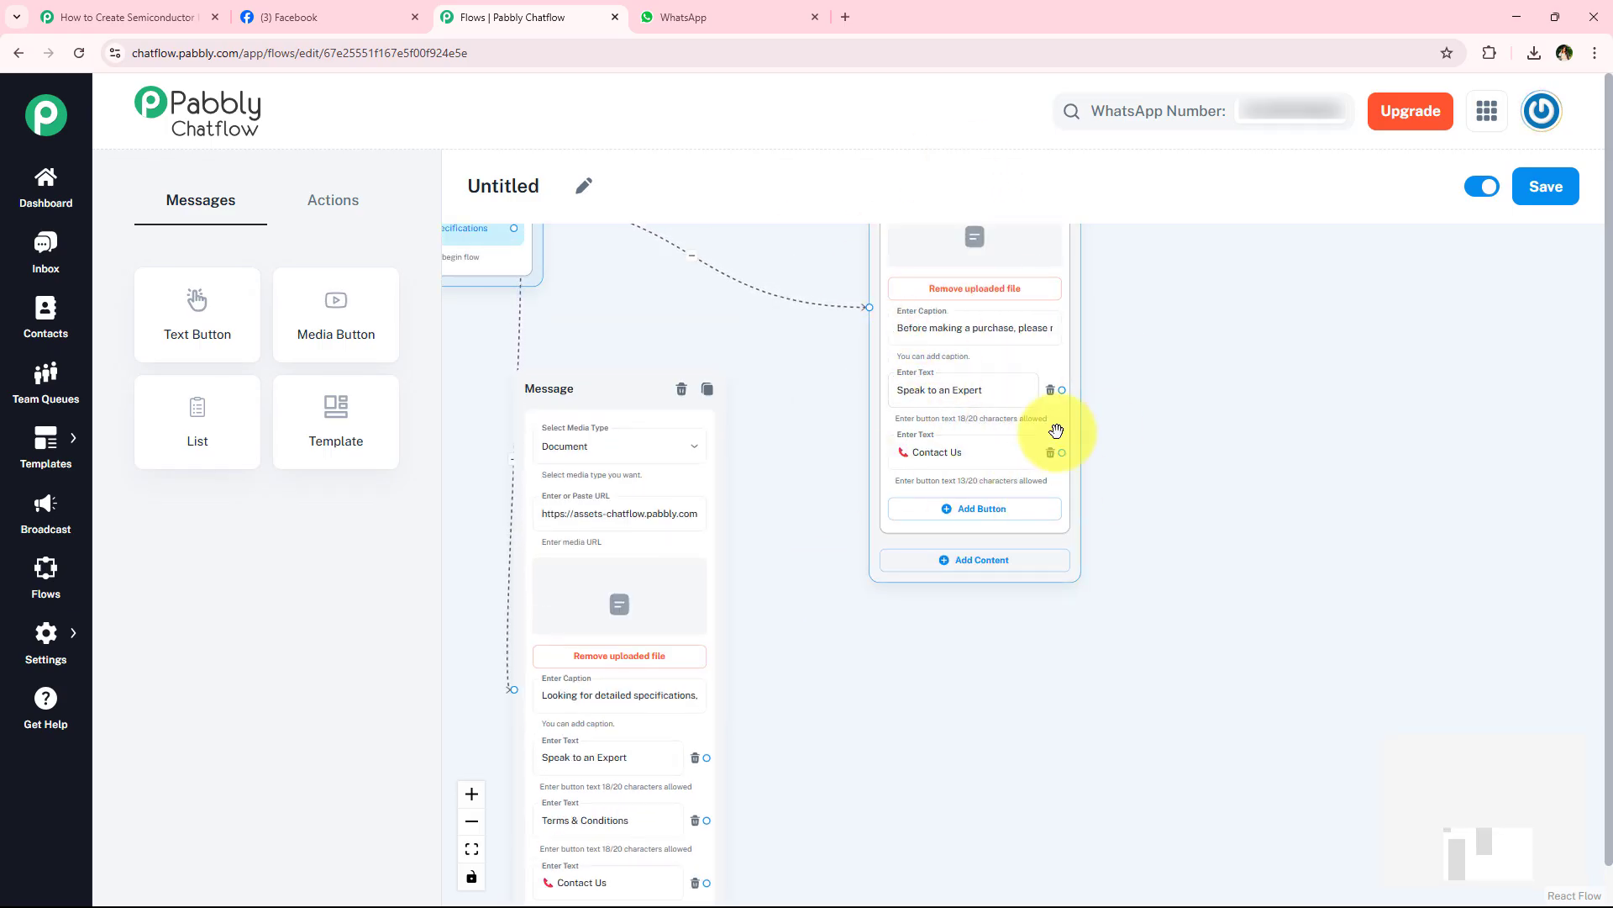
mouse_move(822, 736)
left_mouse_down()
mouse_move(814, 576)
mouse_move(792, 737)
left_mouse_up()
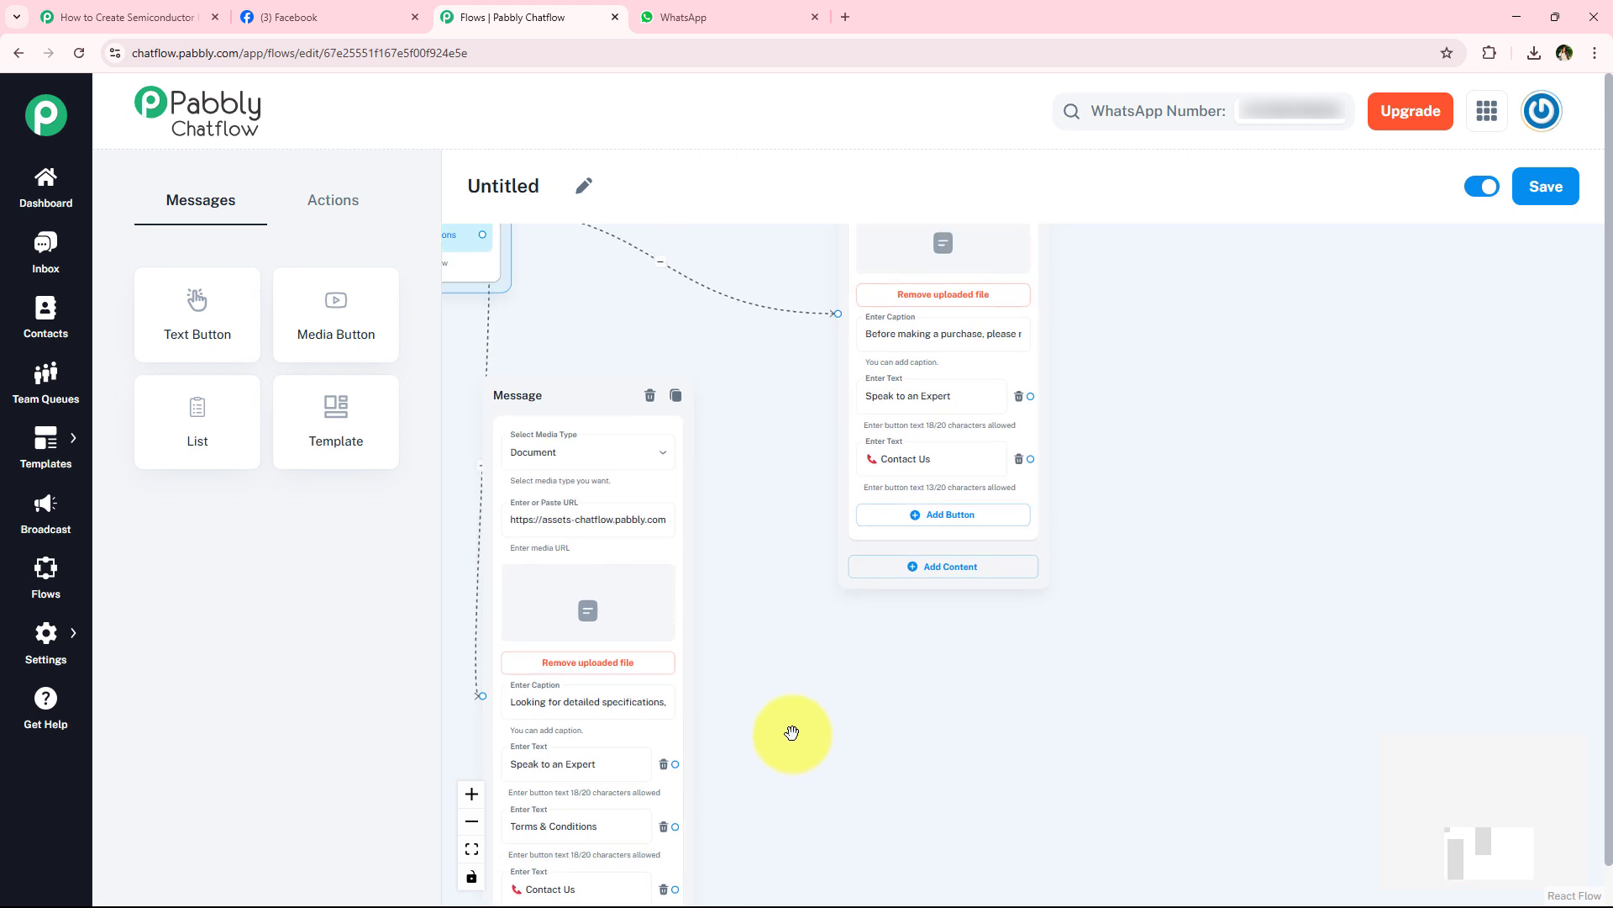
- Connect the Technical Specifications message's Terms & Conditions button to the Terms & Conditions message block
scroll(788, 731, "down", 2)
left_click_drag(697, 809, 803, 457)
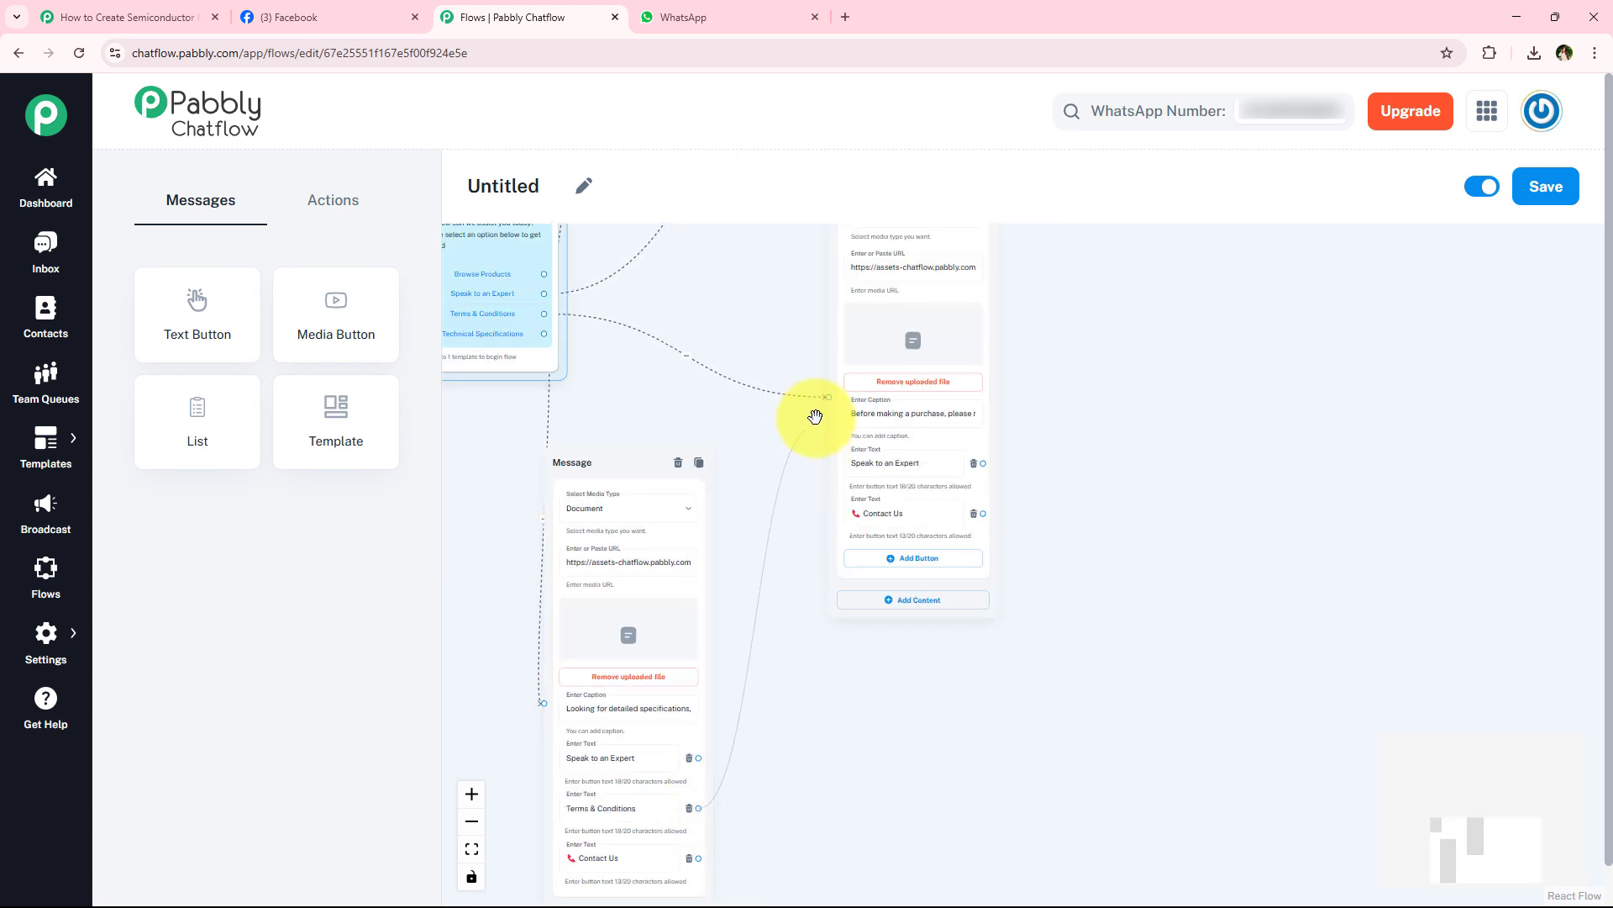
left_click_drag(828, 400, 805, 622)
- Connect the Browse Products message's Terms & Conditions button to the Terms & Conditions message block
scroll(794, 586, "down", 2)
left_click_drag(780, 537, 771, 672)
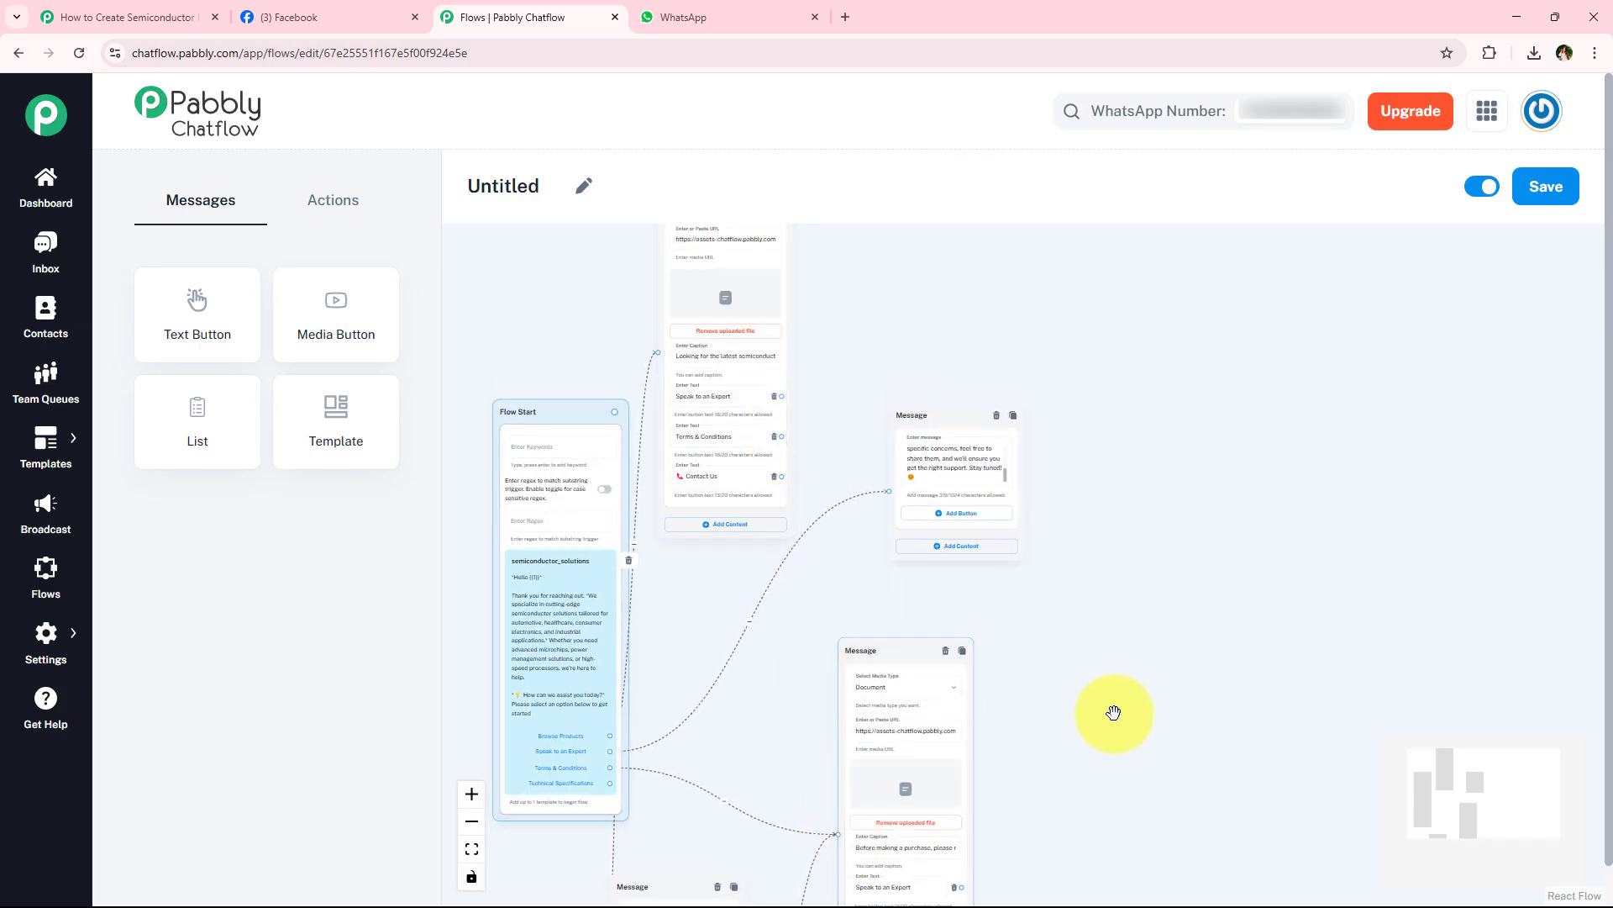
left_click_drag(781, 435, 838, 834)
- Connect the Browse Products message's Speak to an Expert button to the expert support message block
scroll(677, 748, "up", 5)
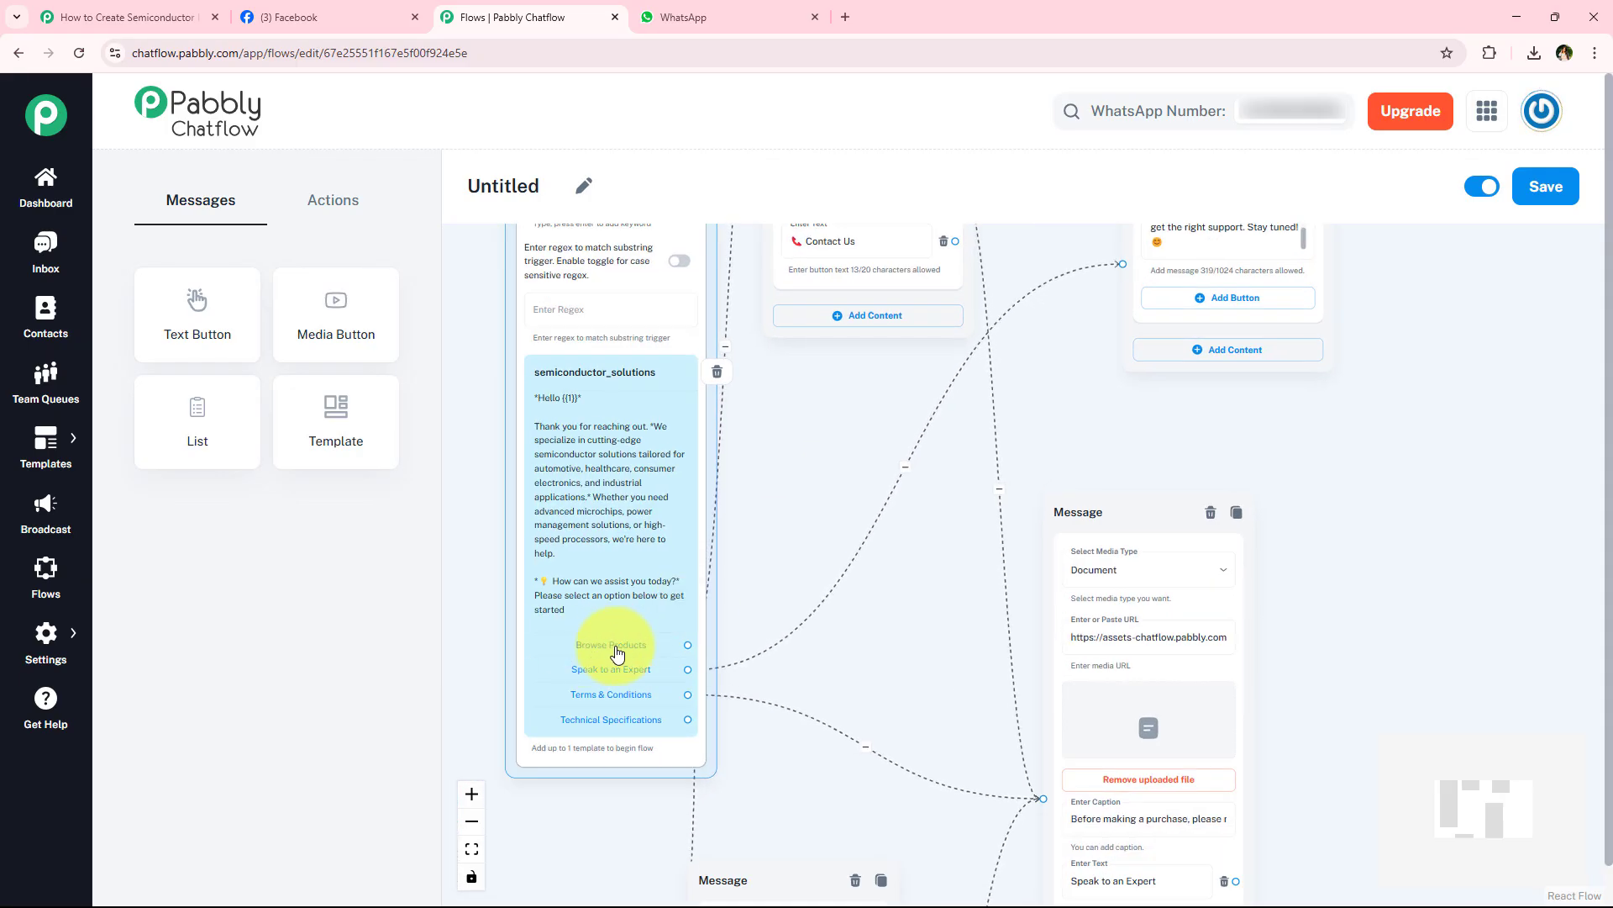
scroll(677, 732, "up", 3)
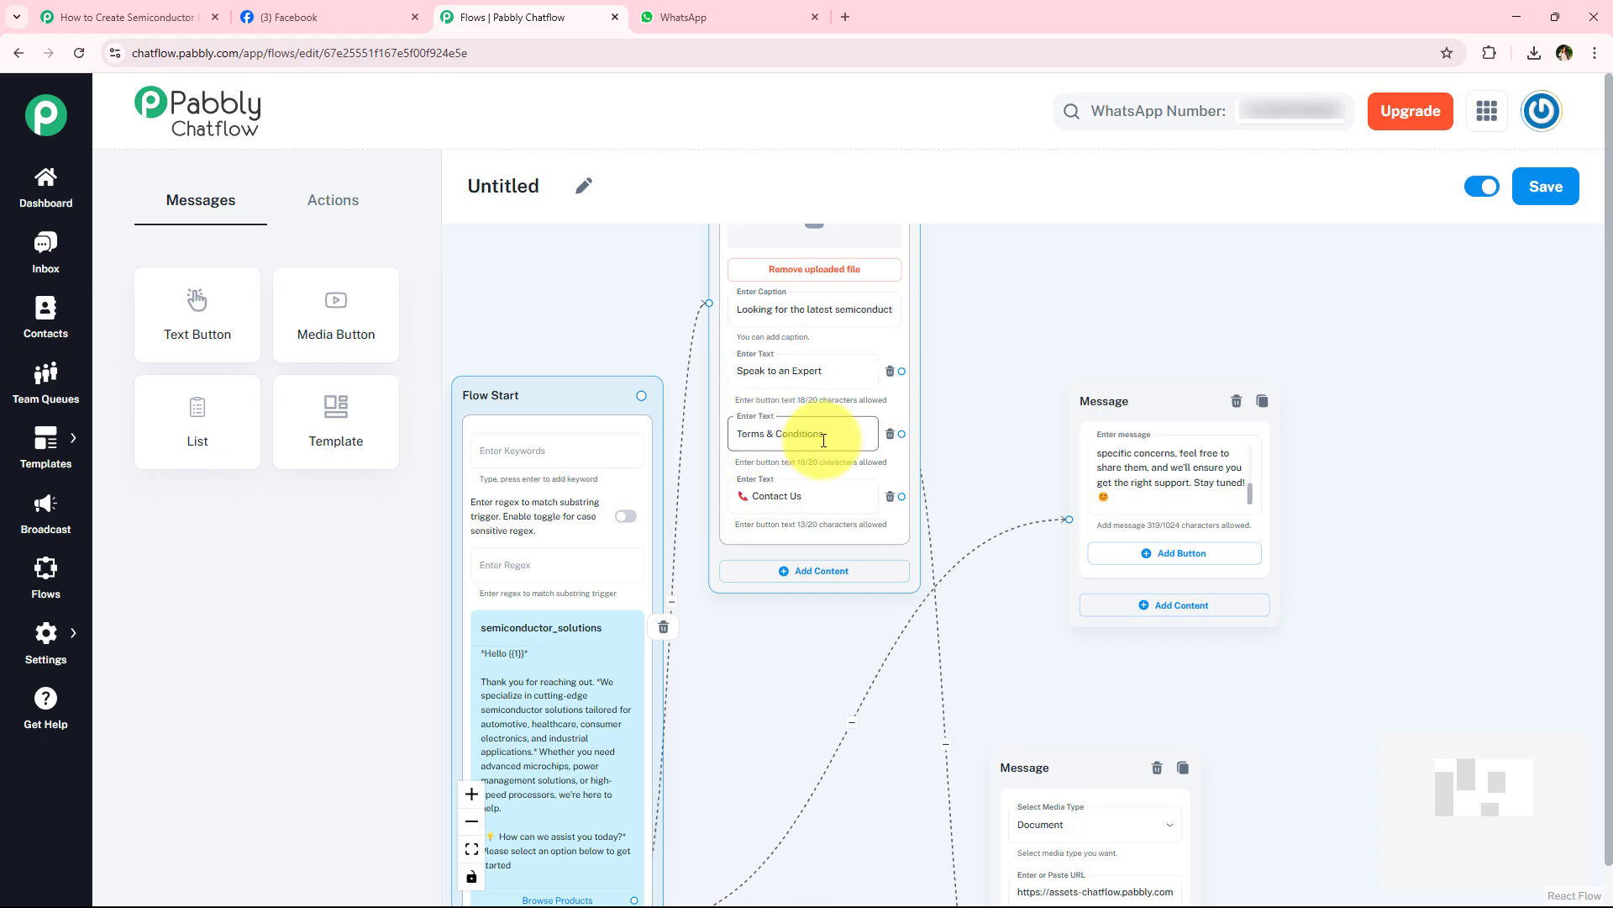
scroll(850, 692, "down", 3)
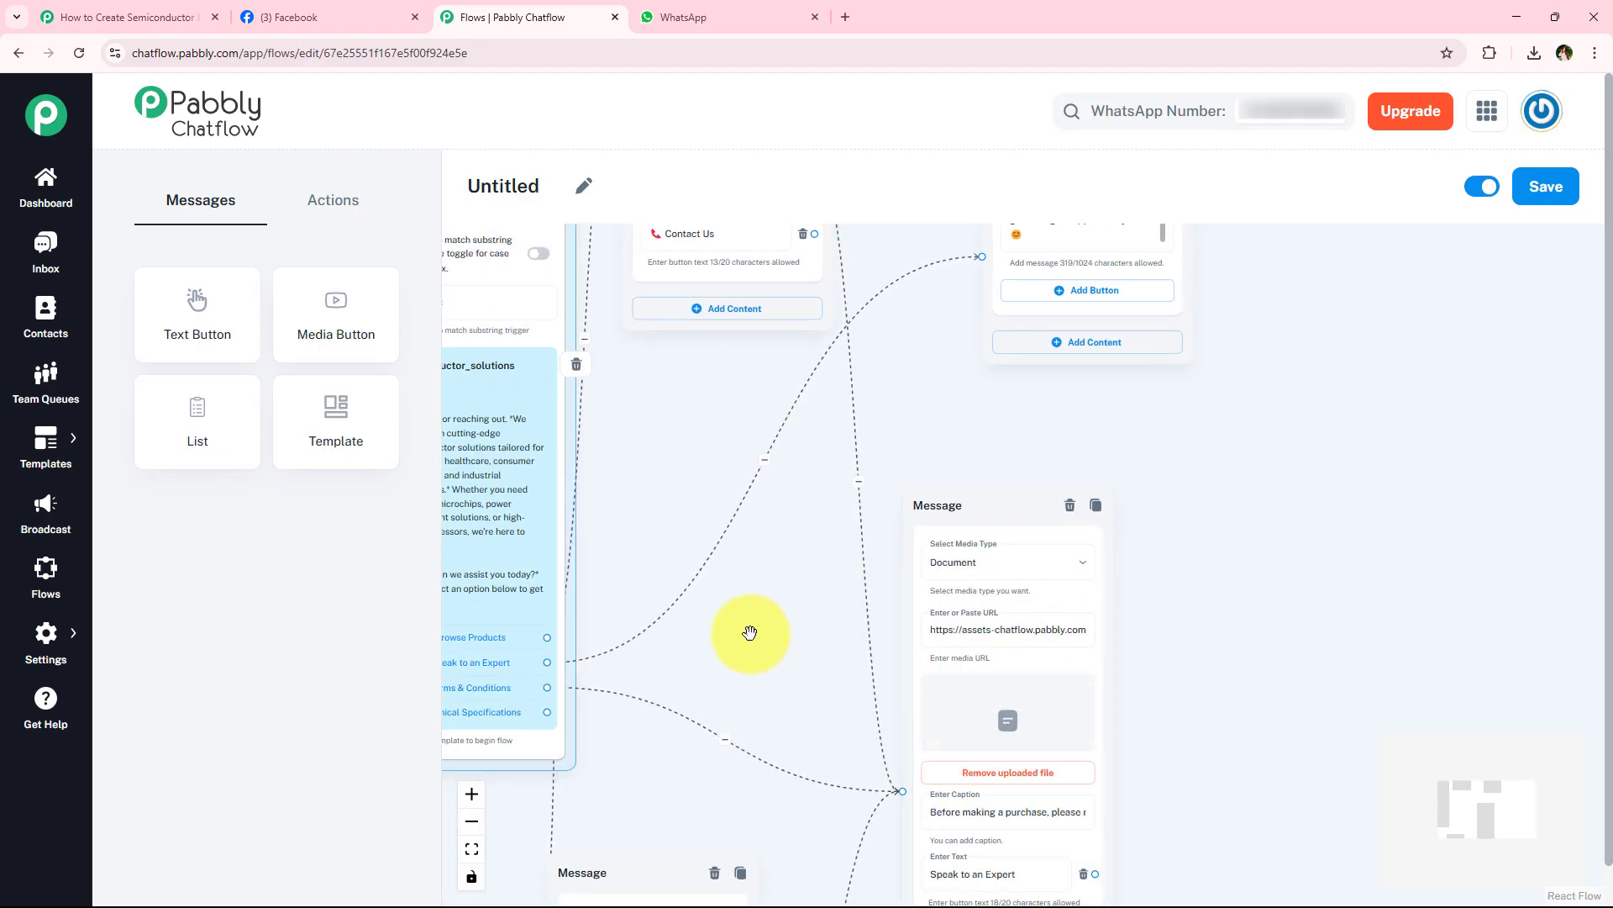
scroll(749, 632, "left", 2)
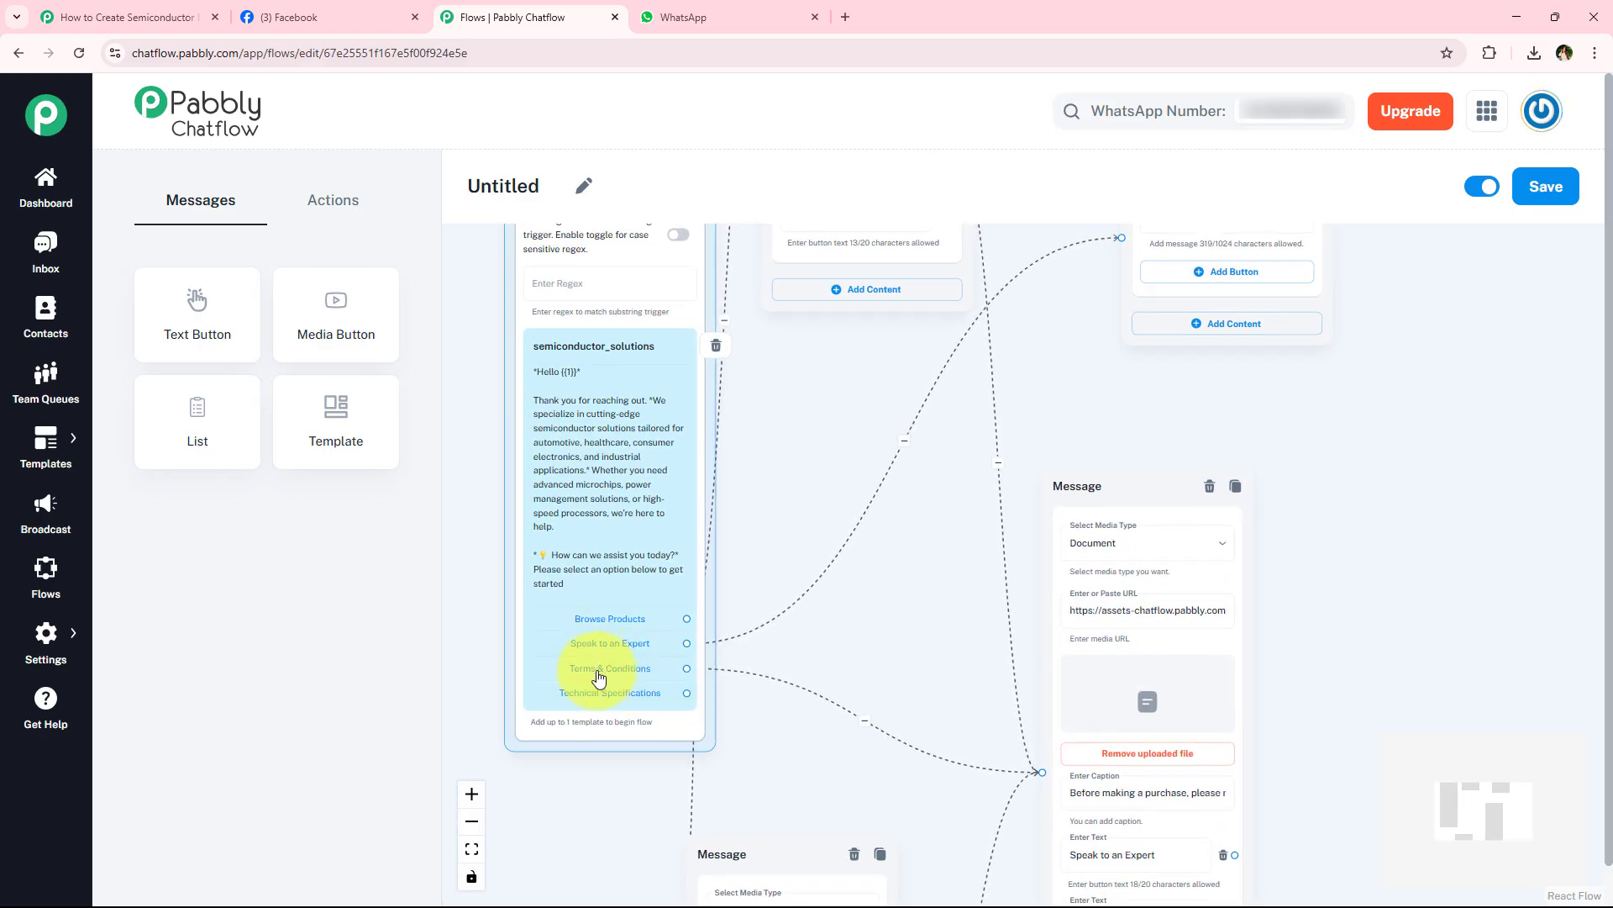
scroll(1024, 693, "down", 2)
scroll(900, 342, "down", 2)
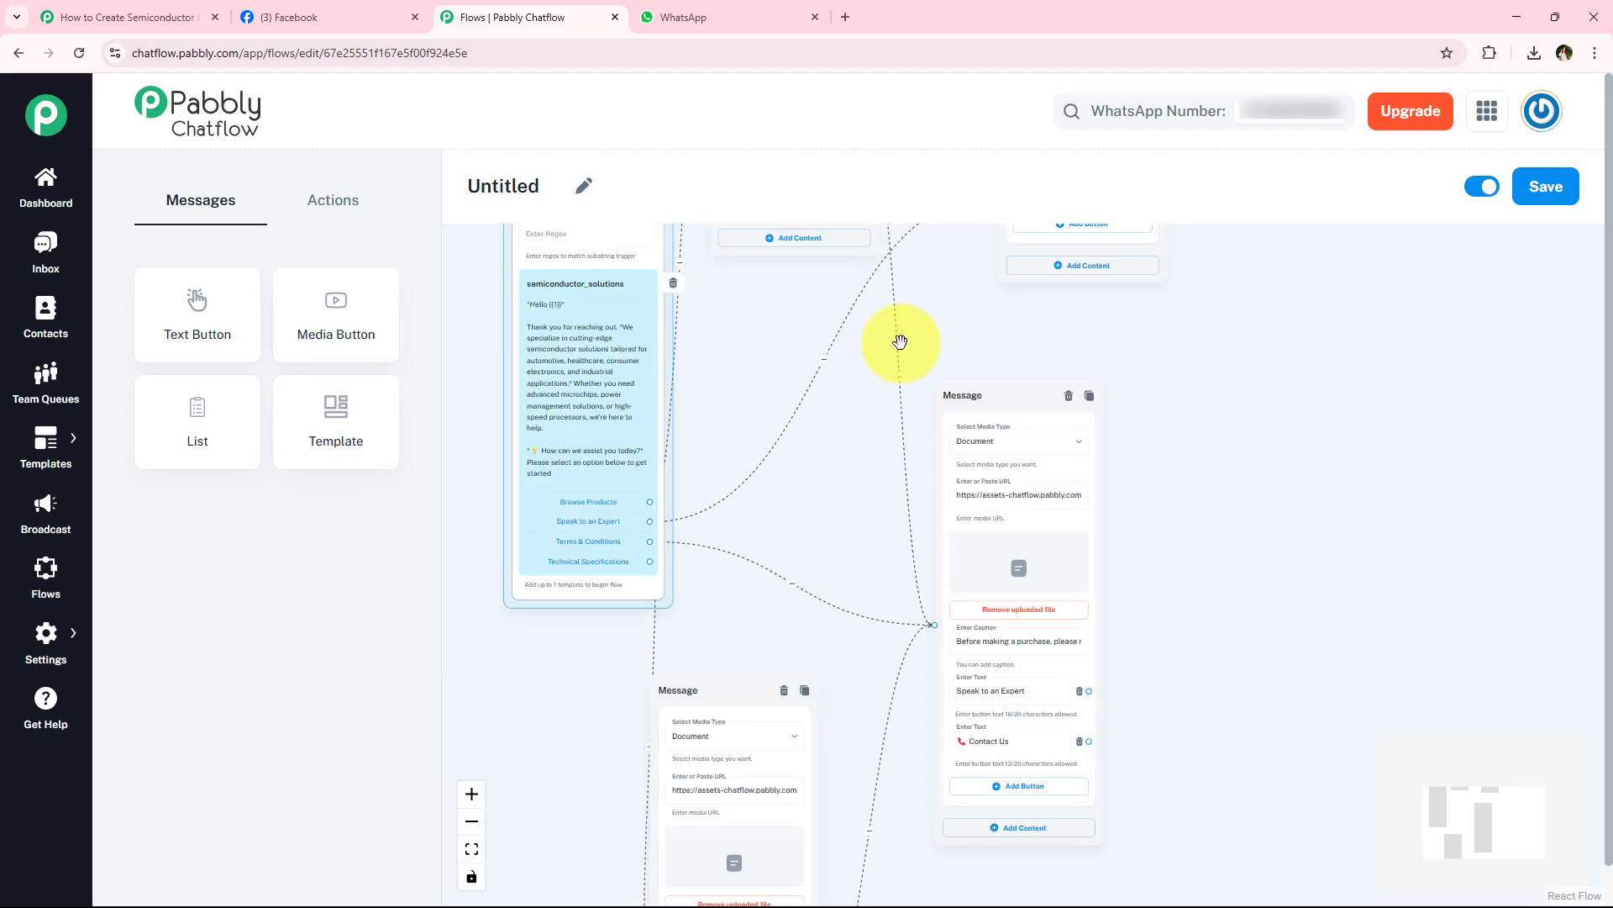
scroll(900, 554, "up", 3)
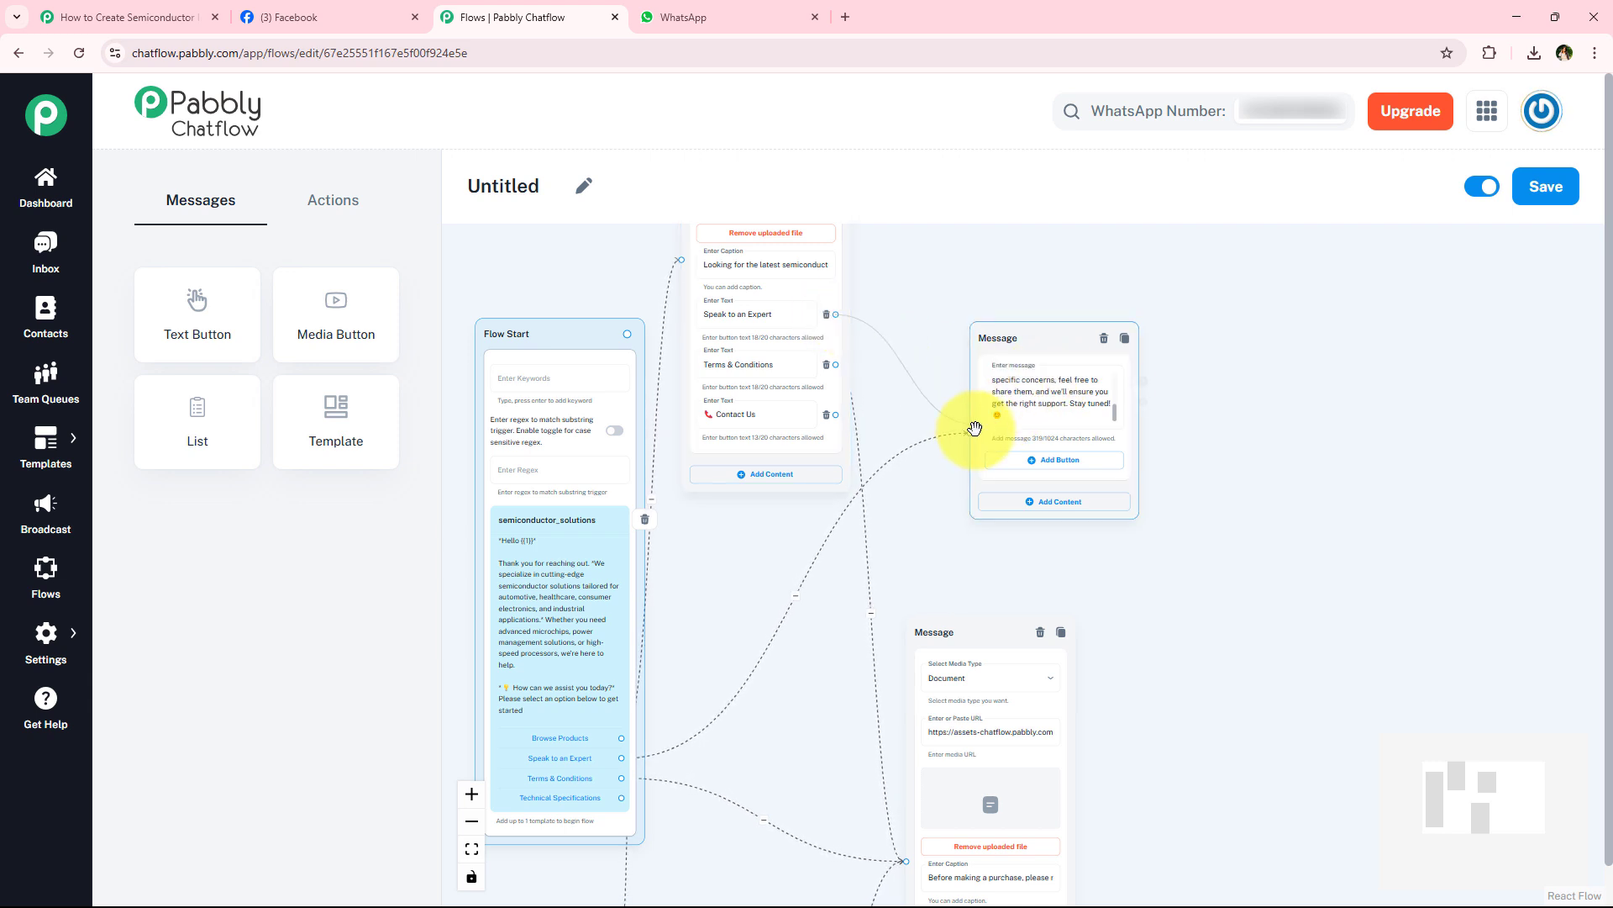
- Connect the Technical Specifications message's Speak to an Expert button to the expert support message block
scroll(957, 454, "down", 3)
scroll(819, 723, "down", 2)
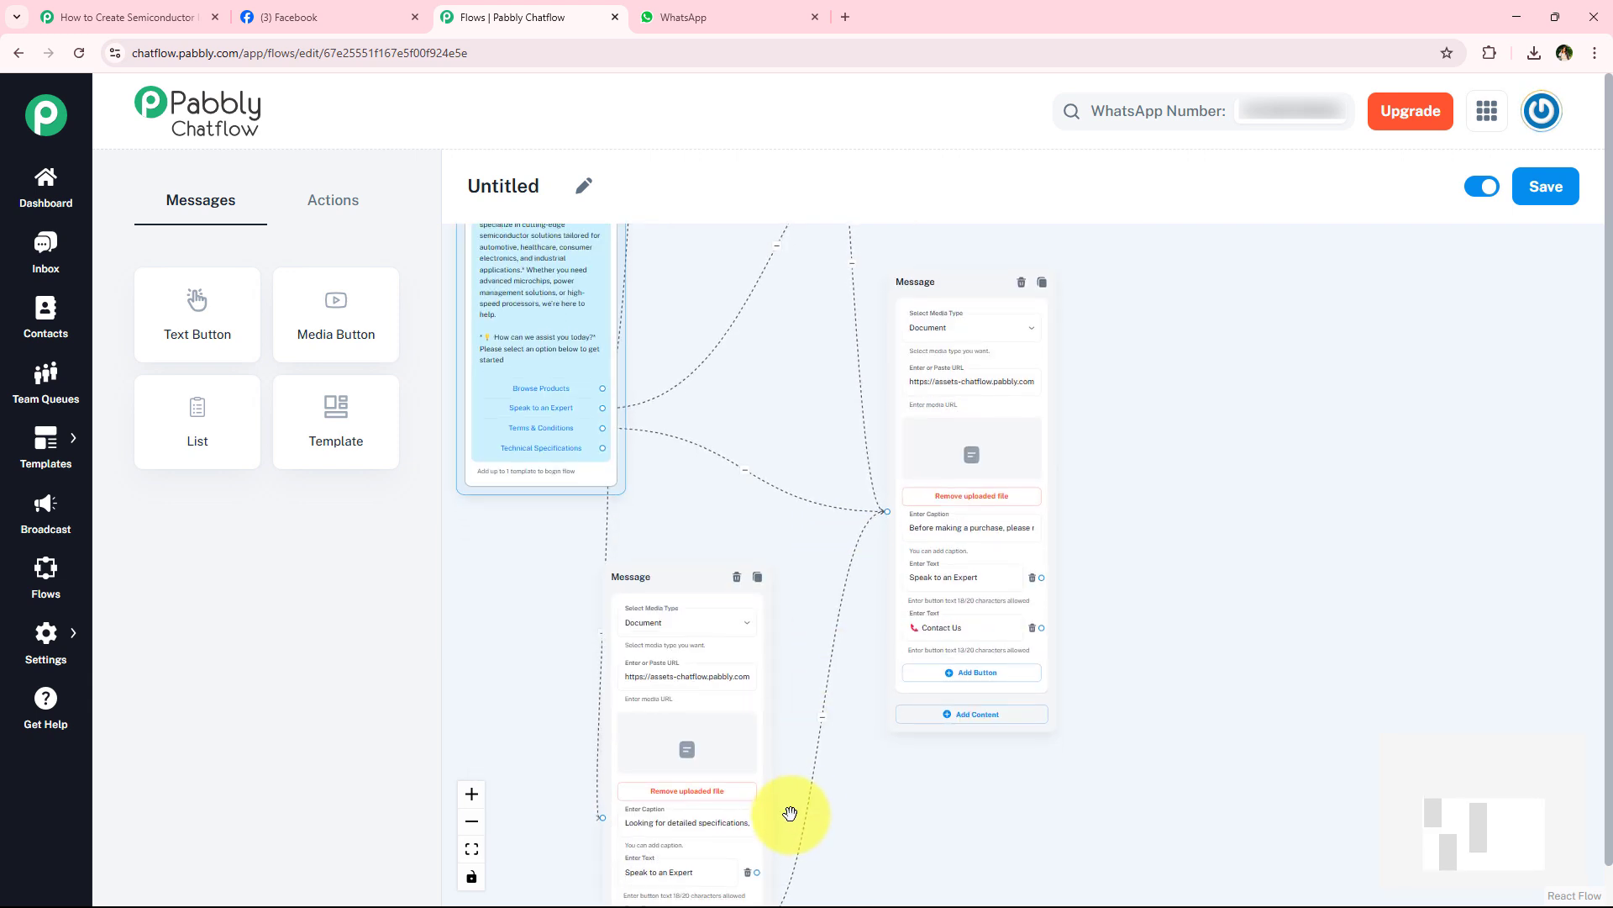
scroll(819, 741, "down", 2)
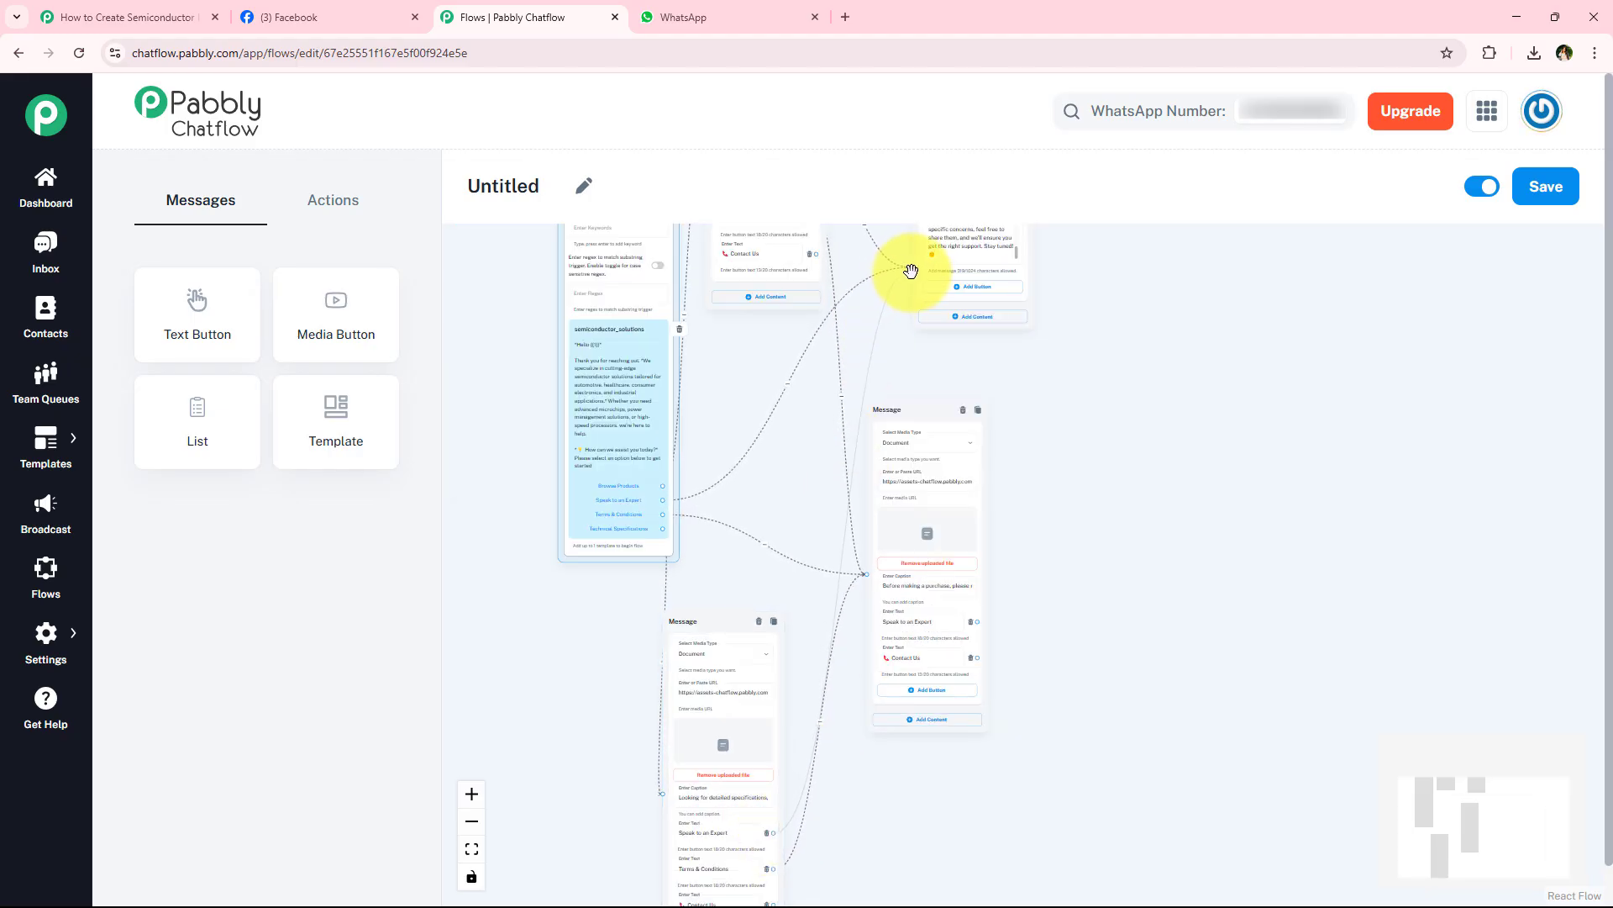
- Rearrange the blocks: Technical Specifications message up beside the template, Terms & Conditions message farther right, and expert support message slightly lower
left_click_drag(729, 623, 793, 491)
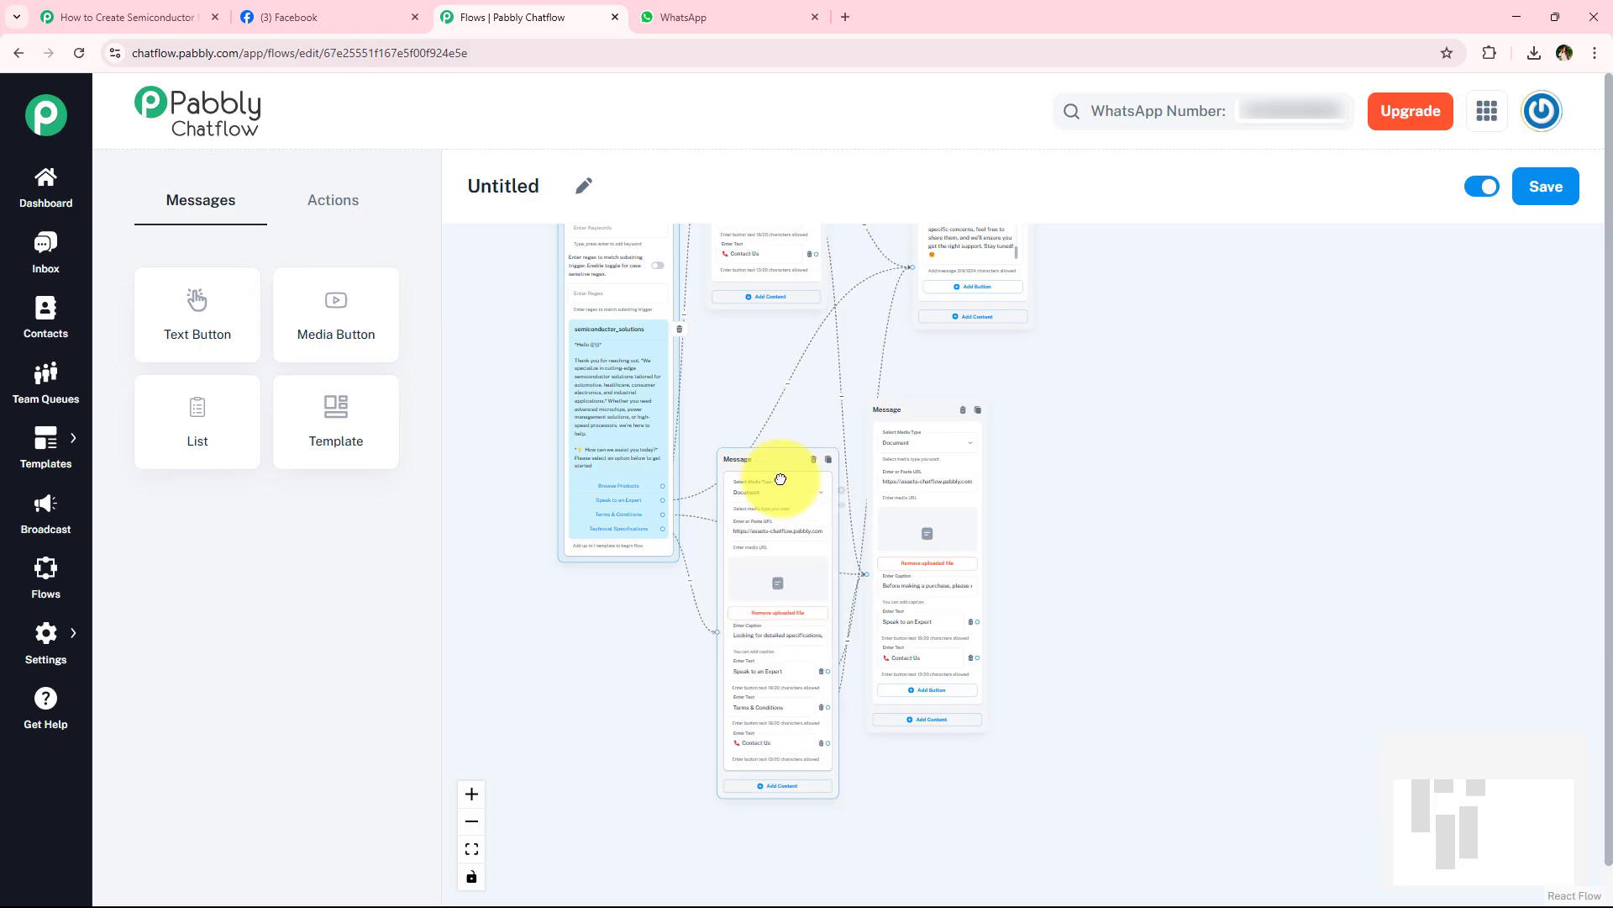
left_click_drag(906, 400, 991, 404)
scroll(883, 540, "up", 3)
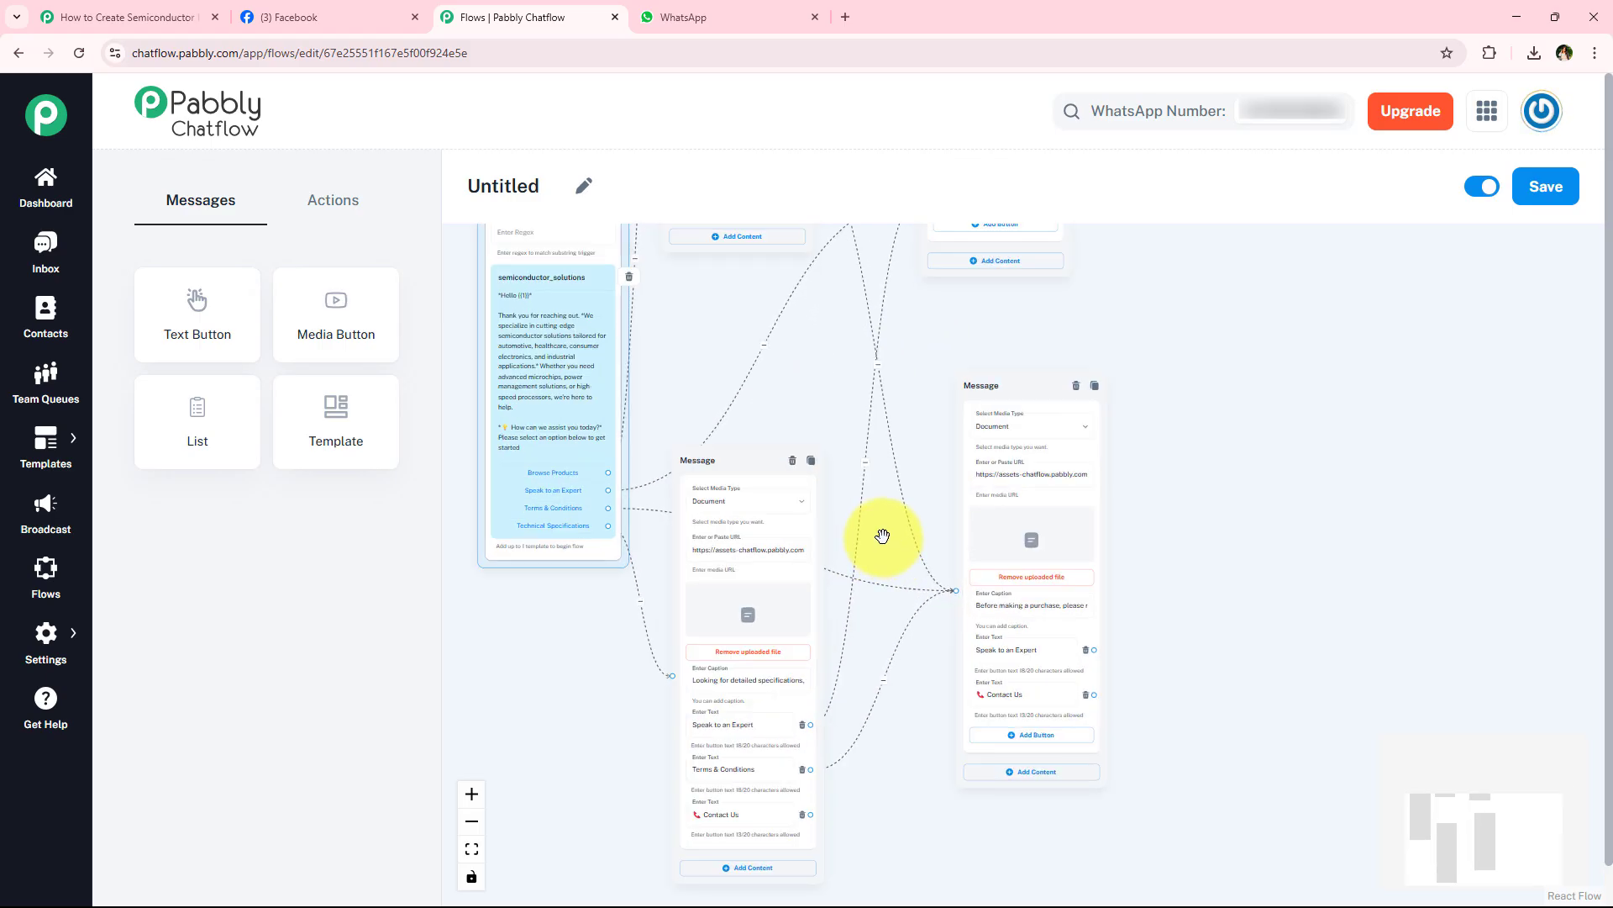
scroll(828, 571, "up", 2)
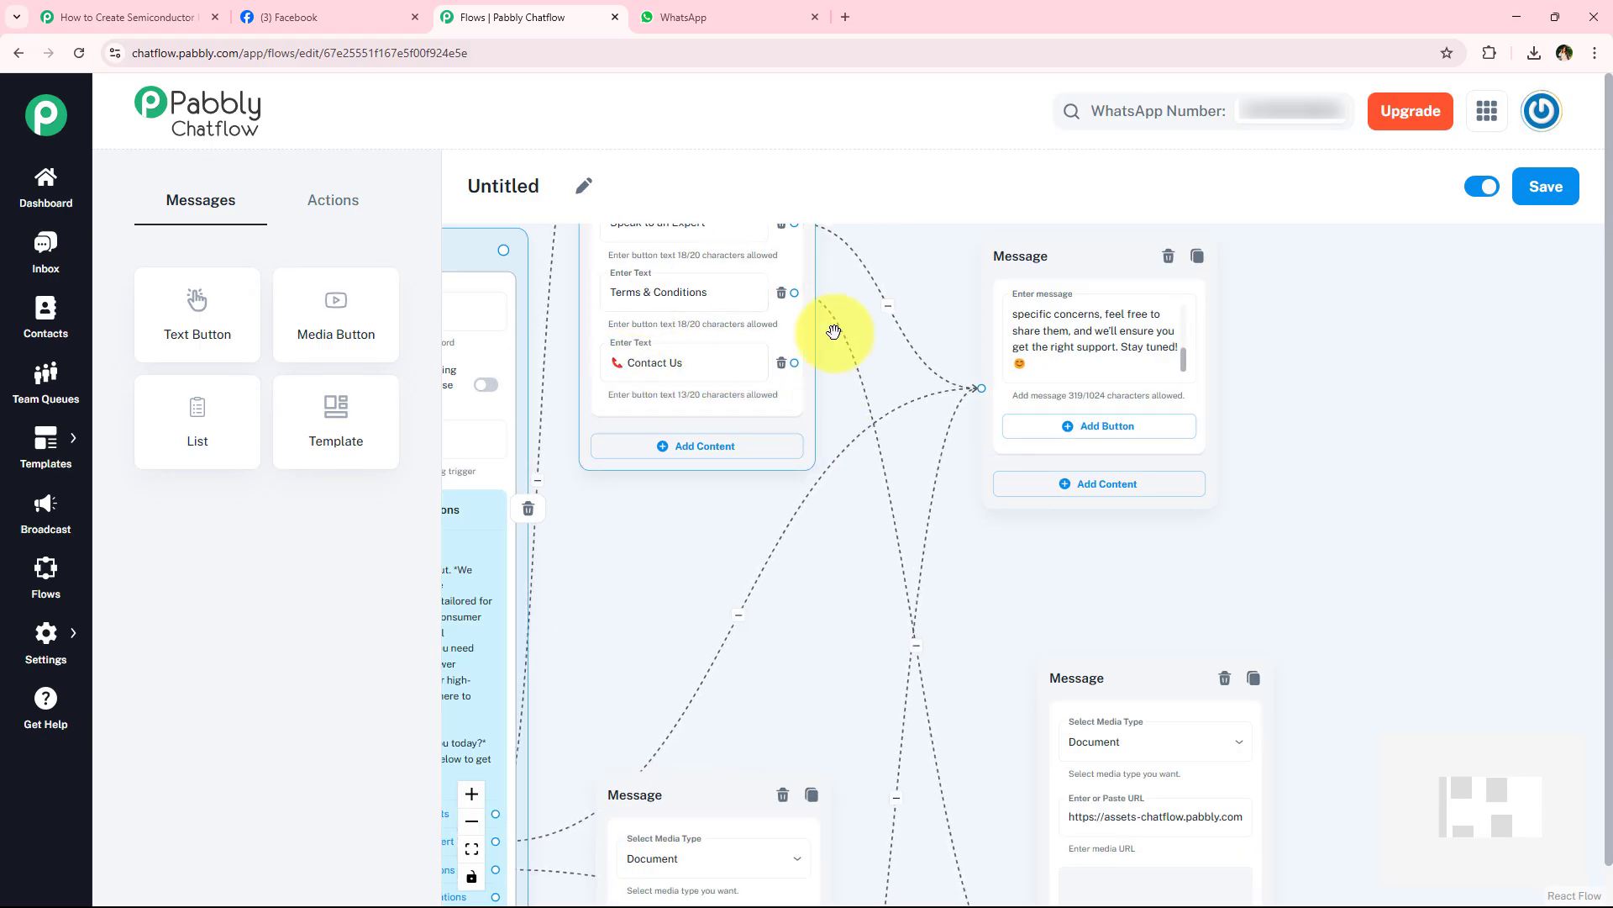
left_click_drag(1019, 237, 1022, 370)
- Add a Text + Button message linked to the Browse Products message's Contact Us button, placed beyond the expert support message
scroll(1278, 479, "down", 2)
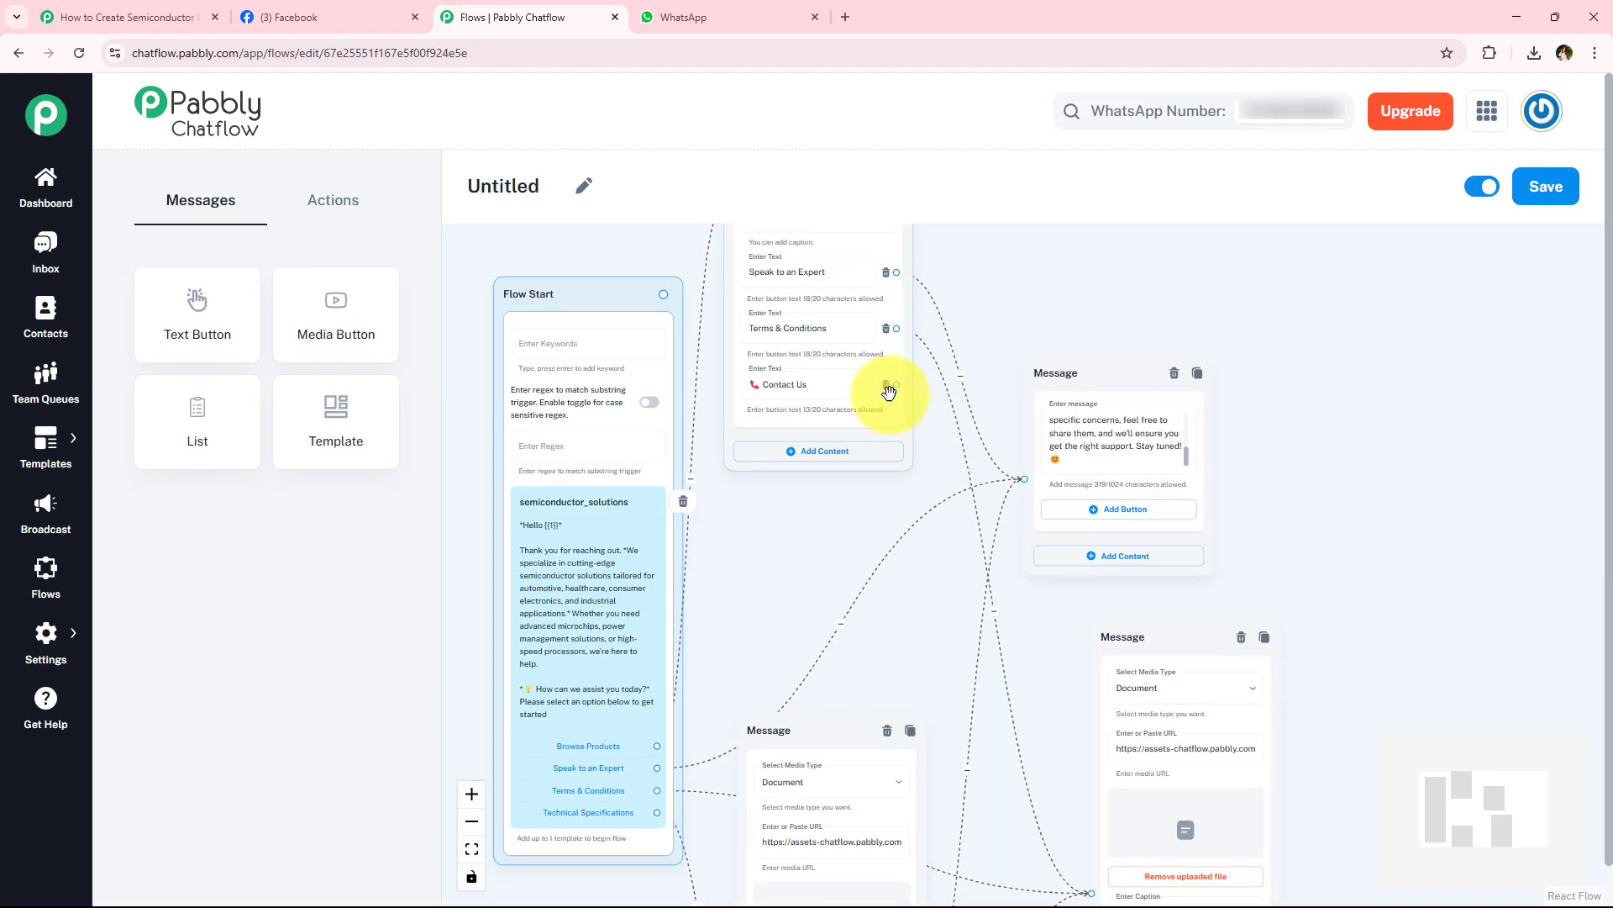
scroll(942, 531, "up", 1)
left_click_drag(1023, 311, 846, 447)
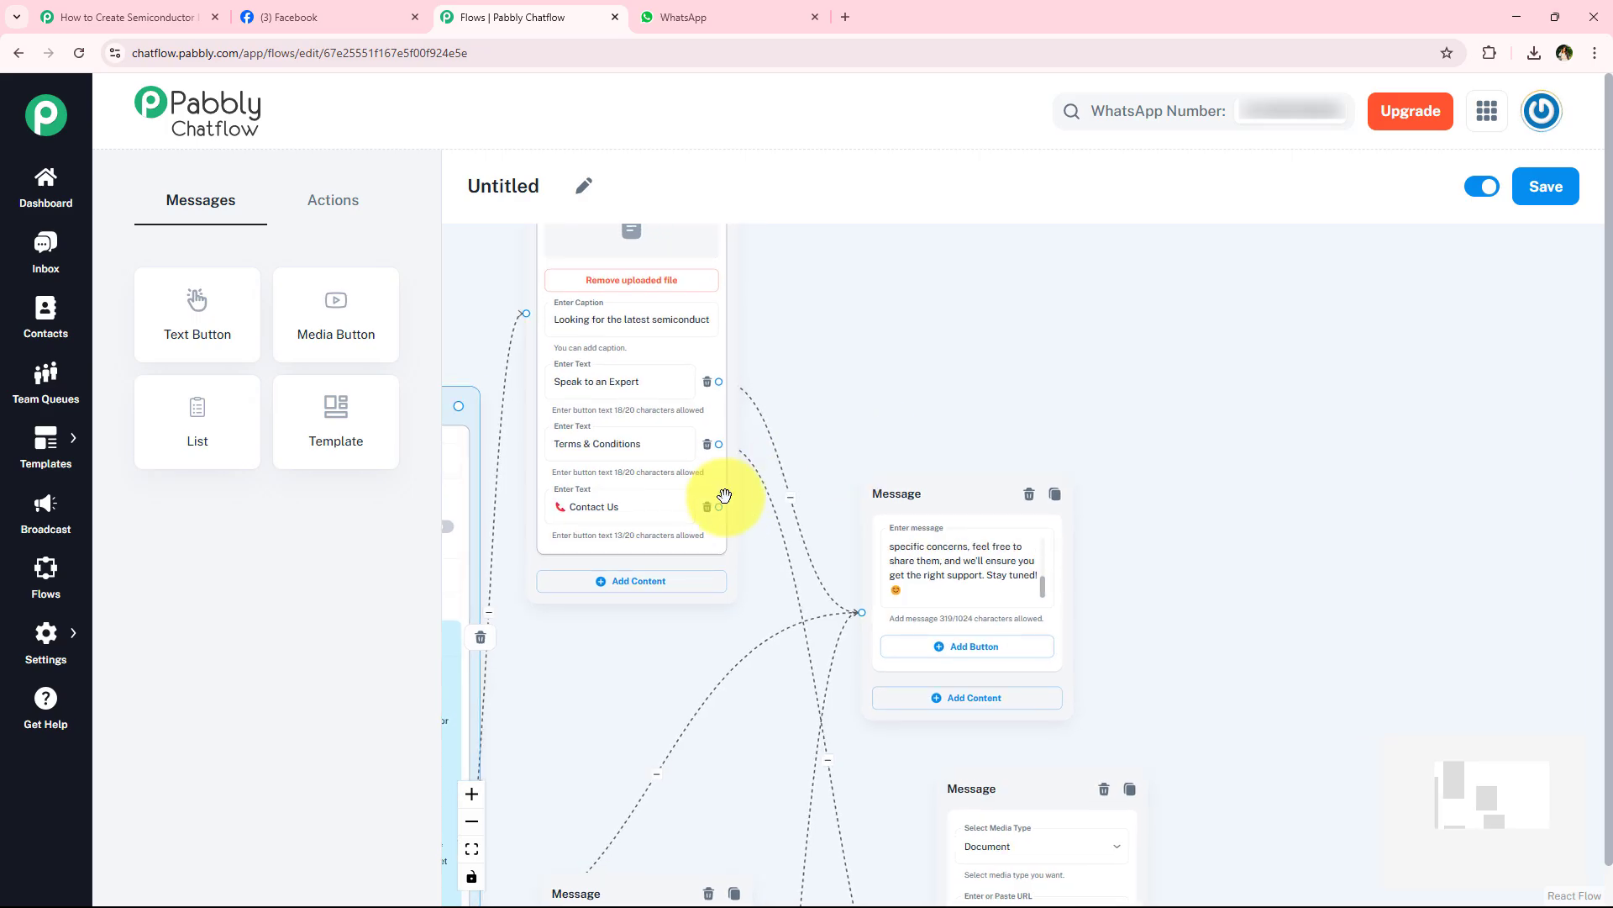
left_click_drag(718, 507, 1258, 634)
scroll(1324, 630, "up", 2)
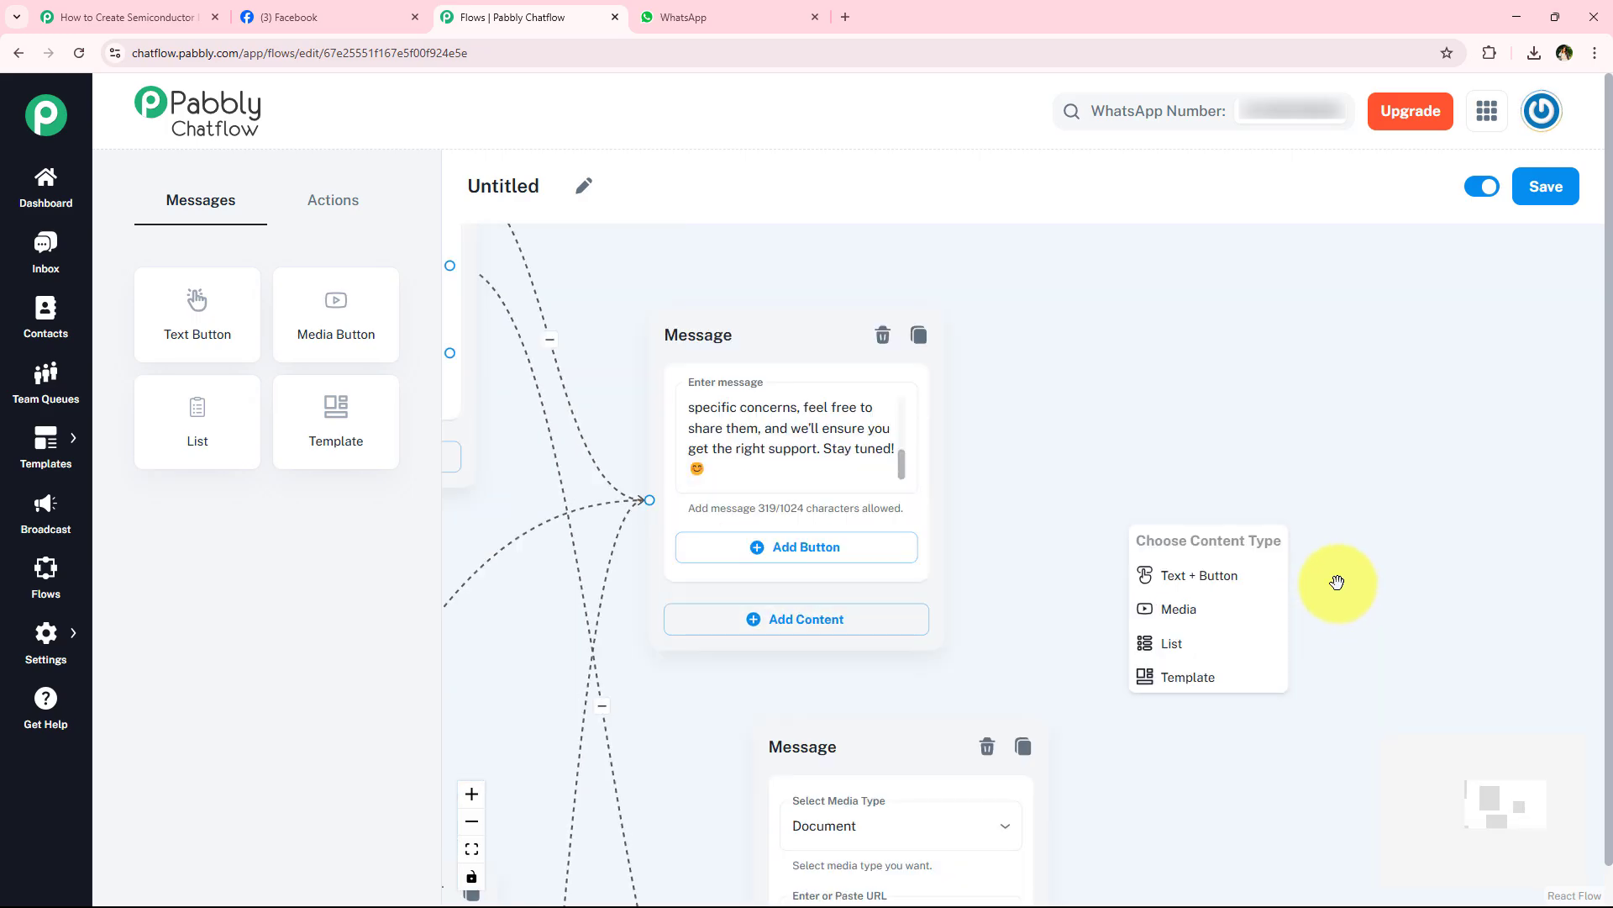
left_click(1207, 573)
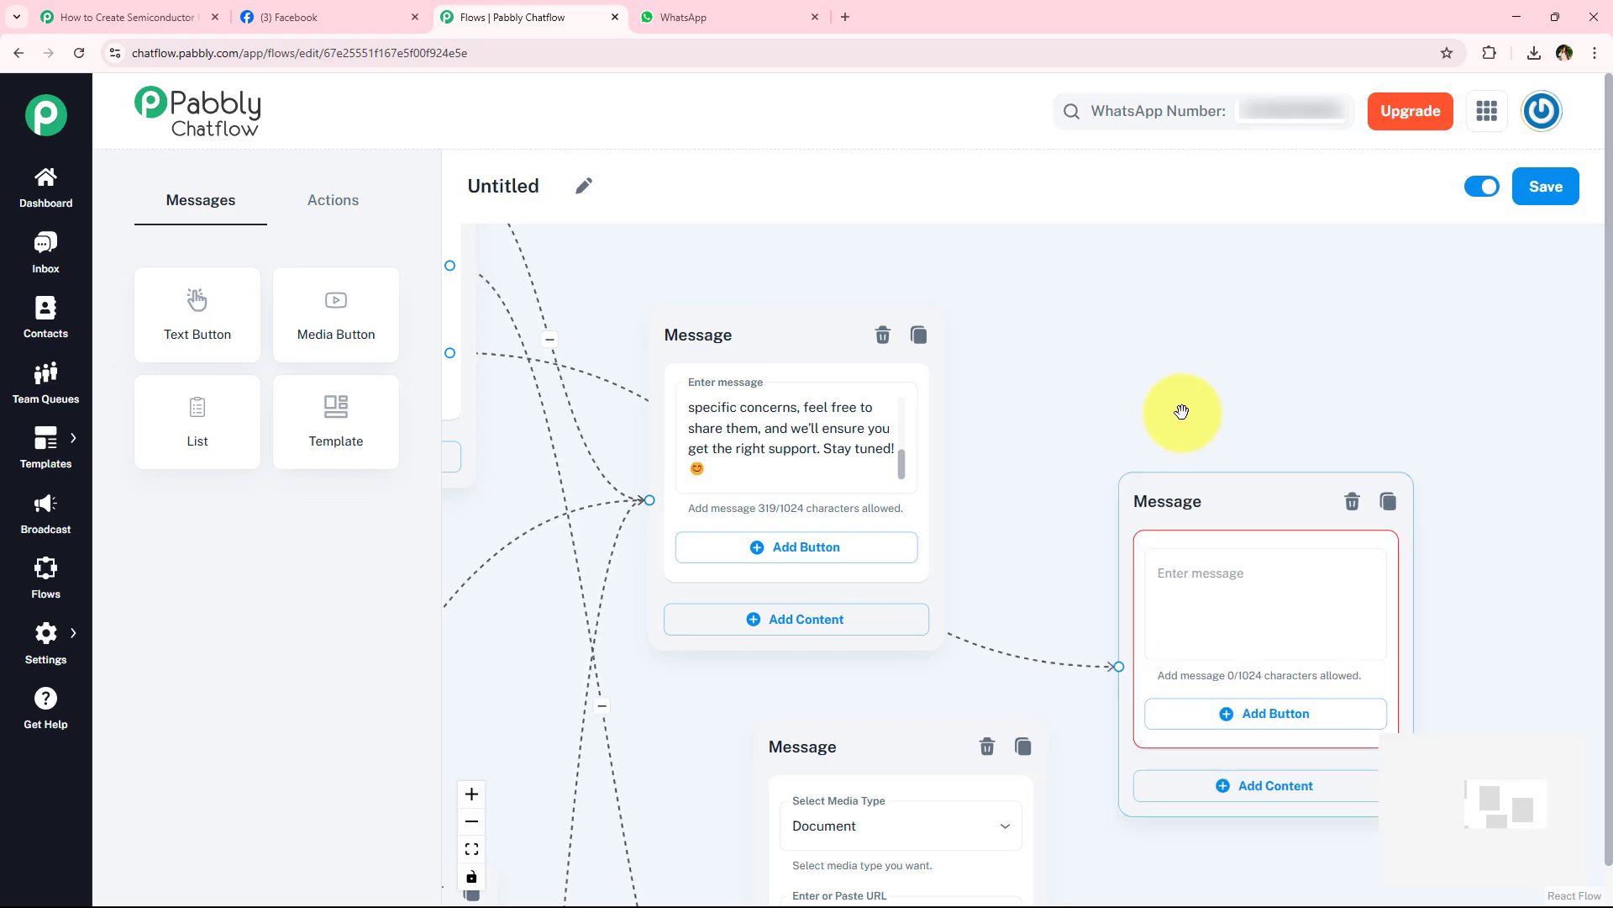
- Paste the contact reply beginning "Thank you for reaching out!" into the new message and move its block slightly up
left_click(1210, 496)
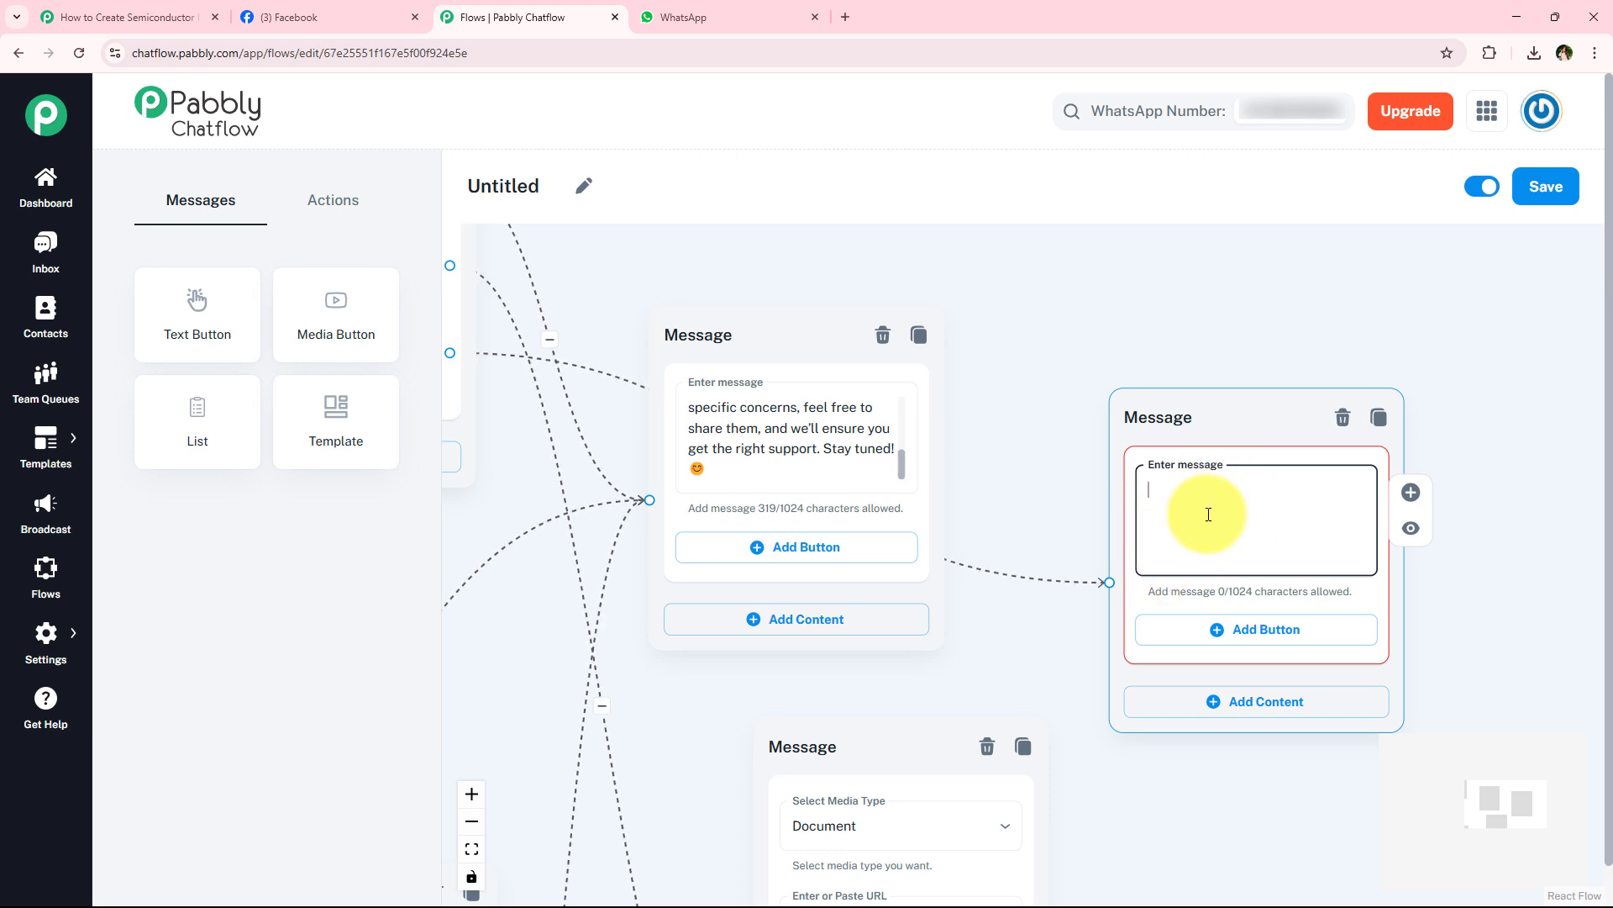
key("ctrl+v")
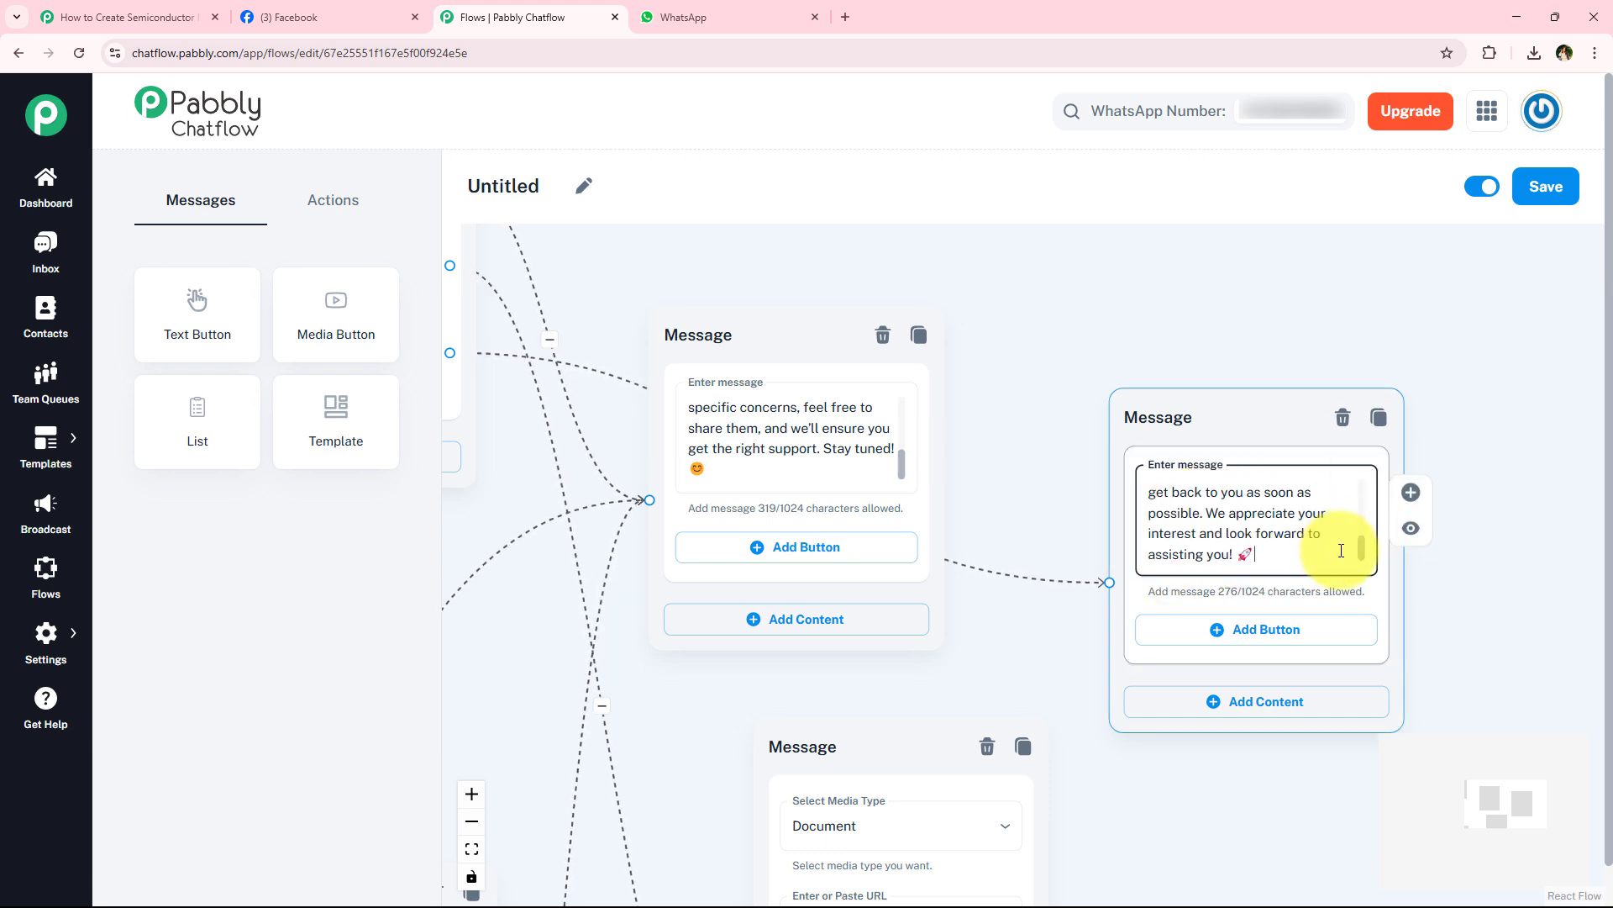
left_click_drag(1362, 534, 1326, 589)
- Connect the Terms & Conditions message's Contact Us button to the contact reply message block
scroll(1055, 530, "down", 3)
left_click_drag(1155, 798, 1124, 337)
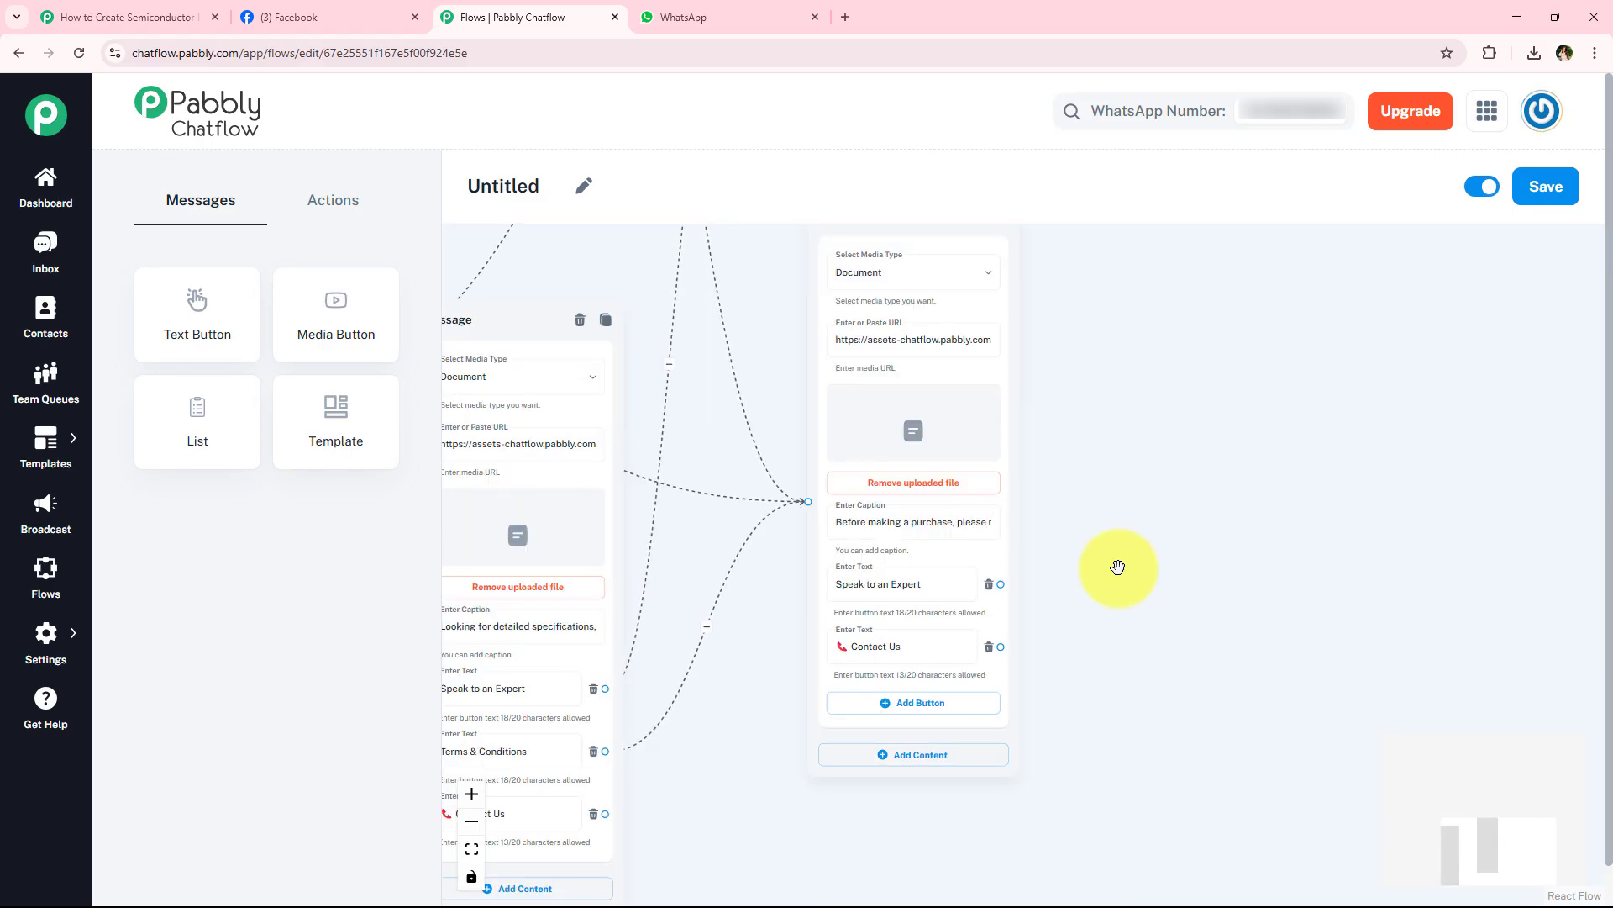
scroll(1087, 647, "down", 1)
left_click_drag(1081, 656, 1039, 319)
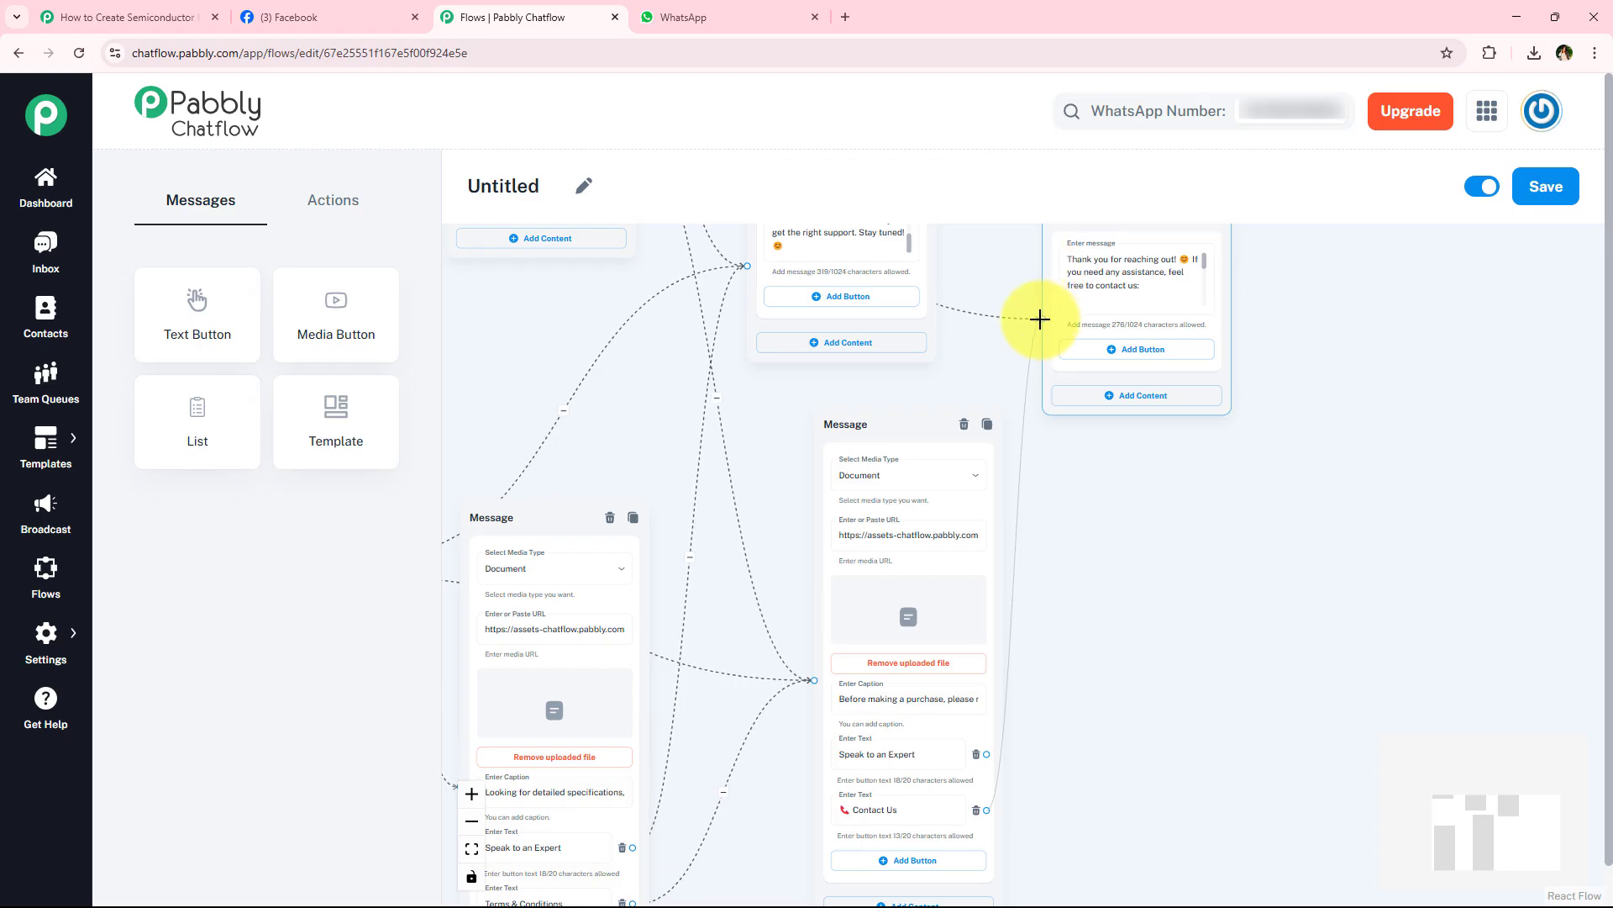
left_click_drag(1127, 498, 1113, 376)
- Connect the Technical Specifications message's Contact Us button to the contact reply message block
left_click_drag(756, 765, 831, 655)
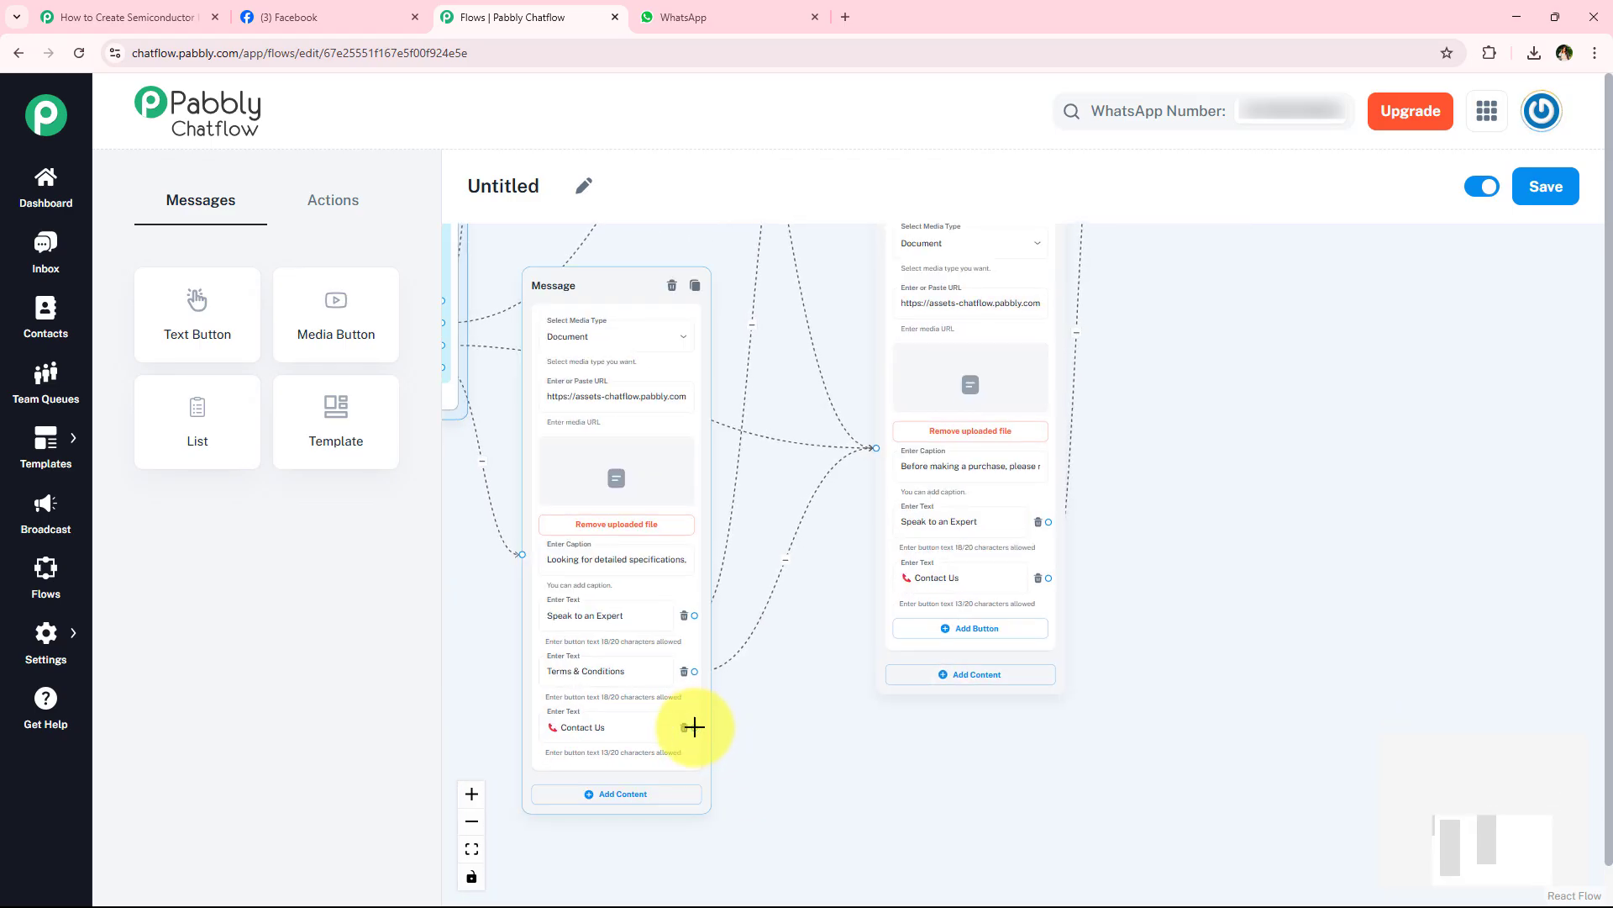
scroll(1180, 487, "down", 2)
left_click_drag(1173, 420, 1049, 631)
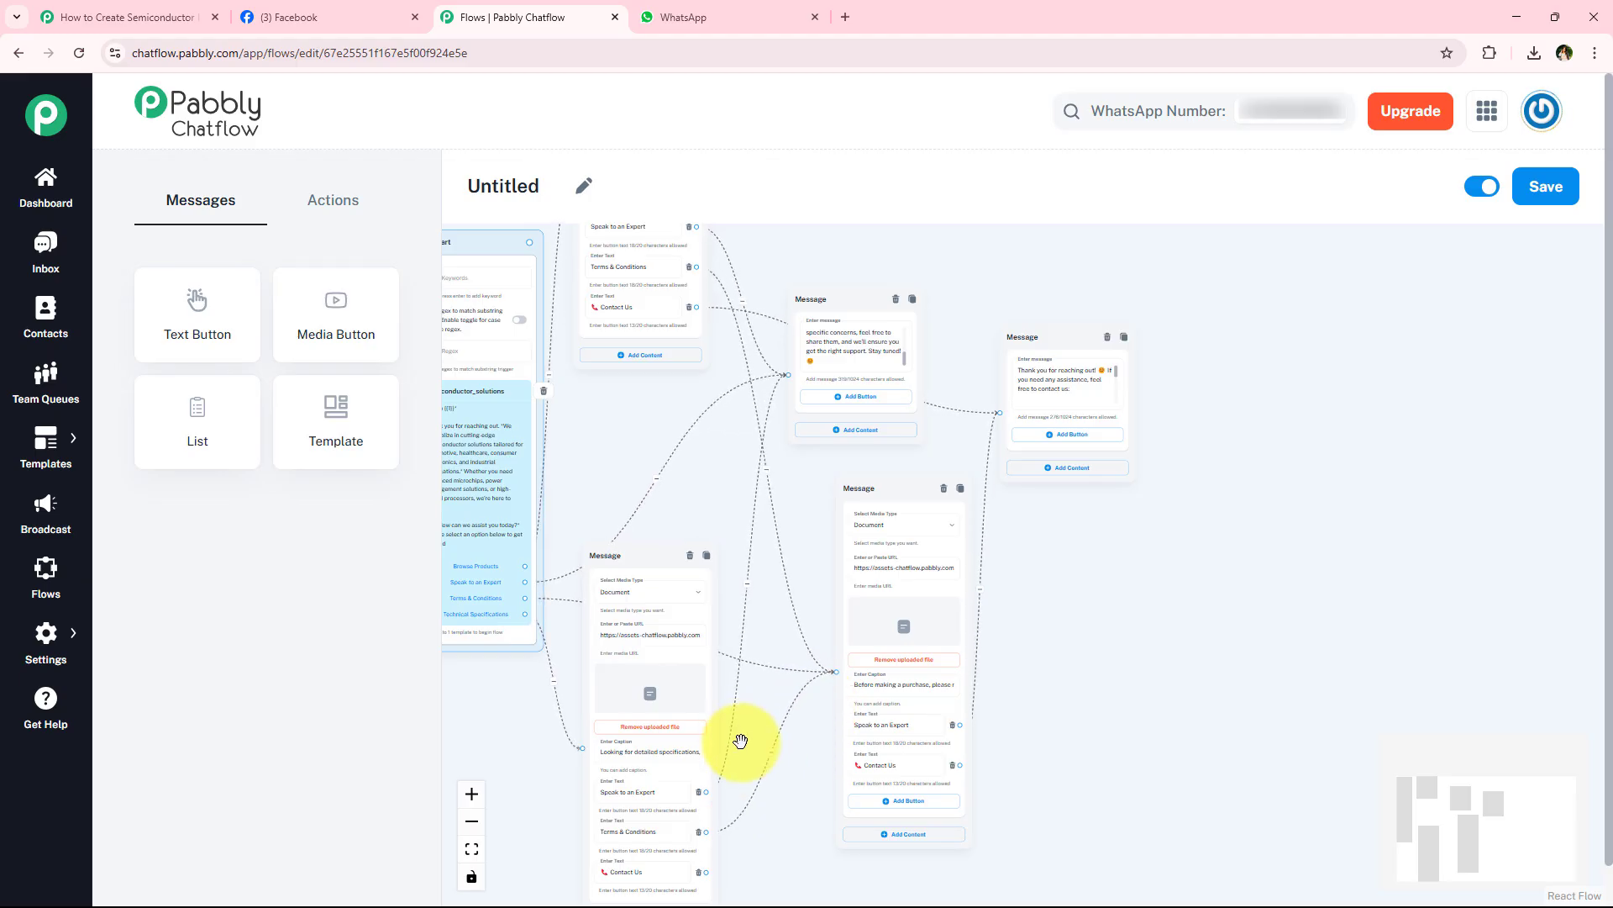
left_click_drag(705, 872, 982, 412)
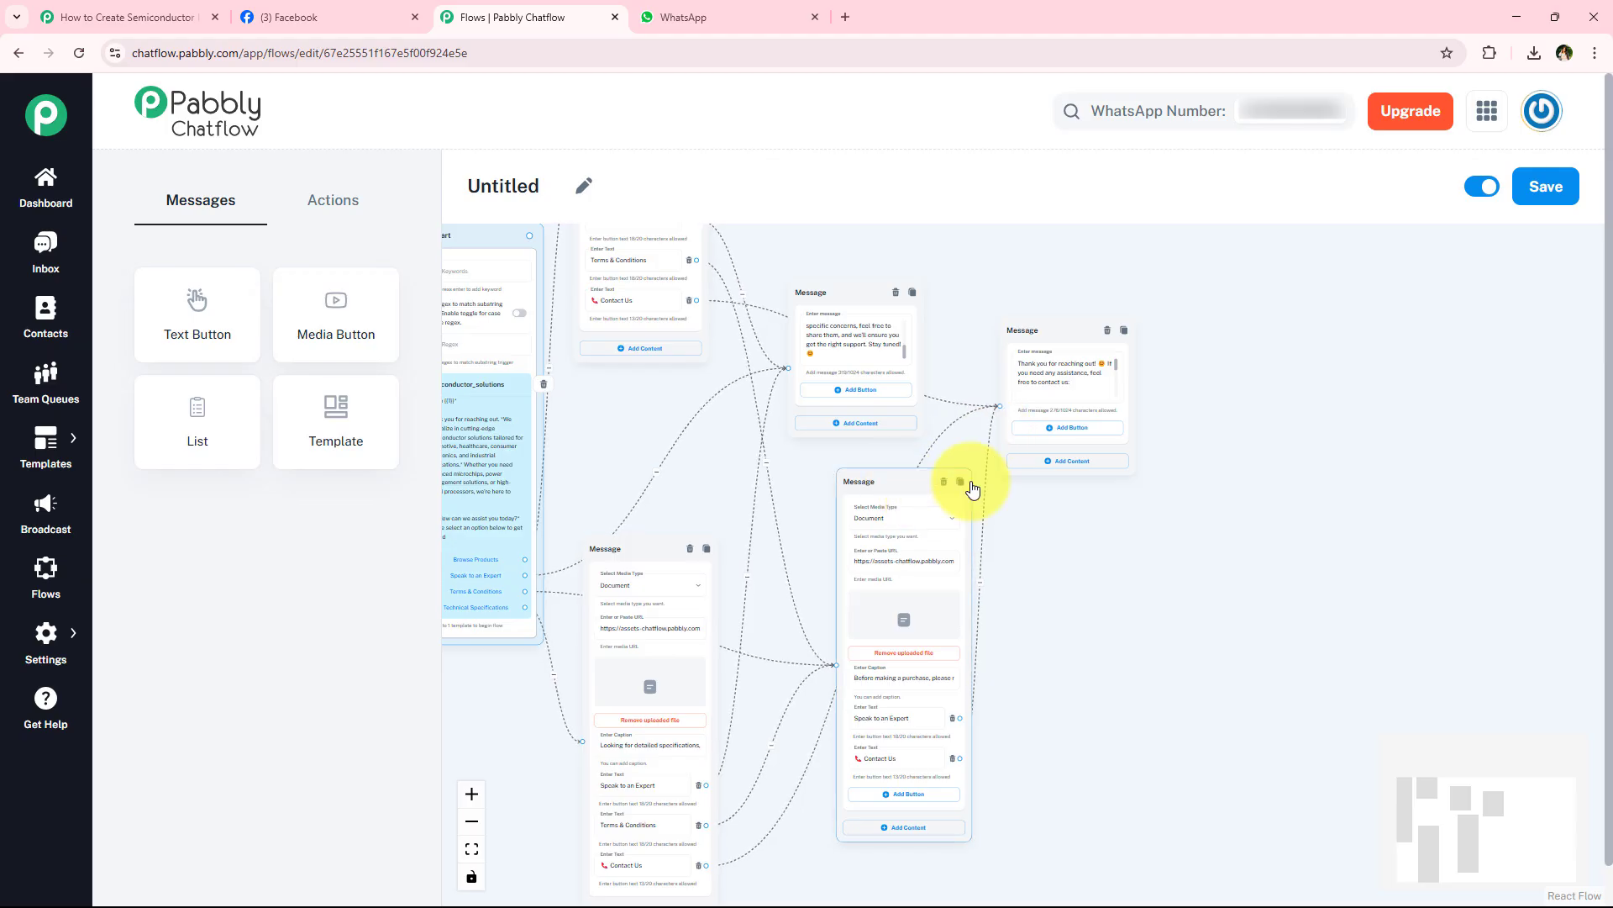
scroll(742, 495, "down", 2)
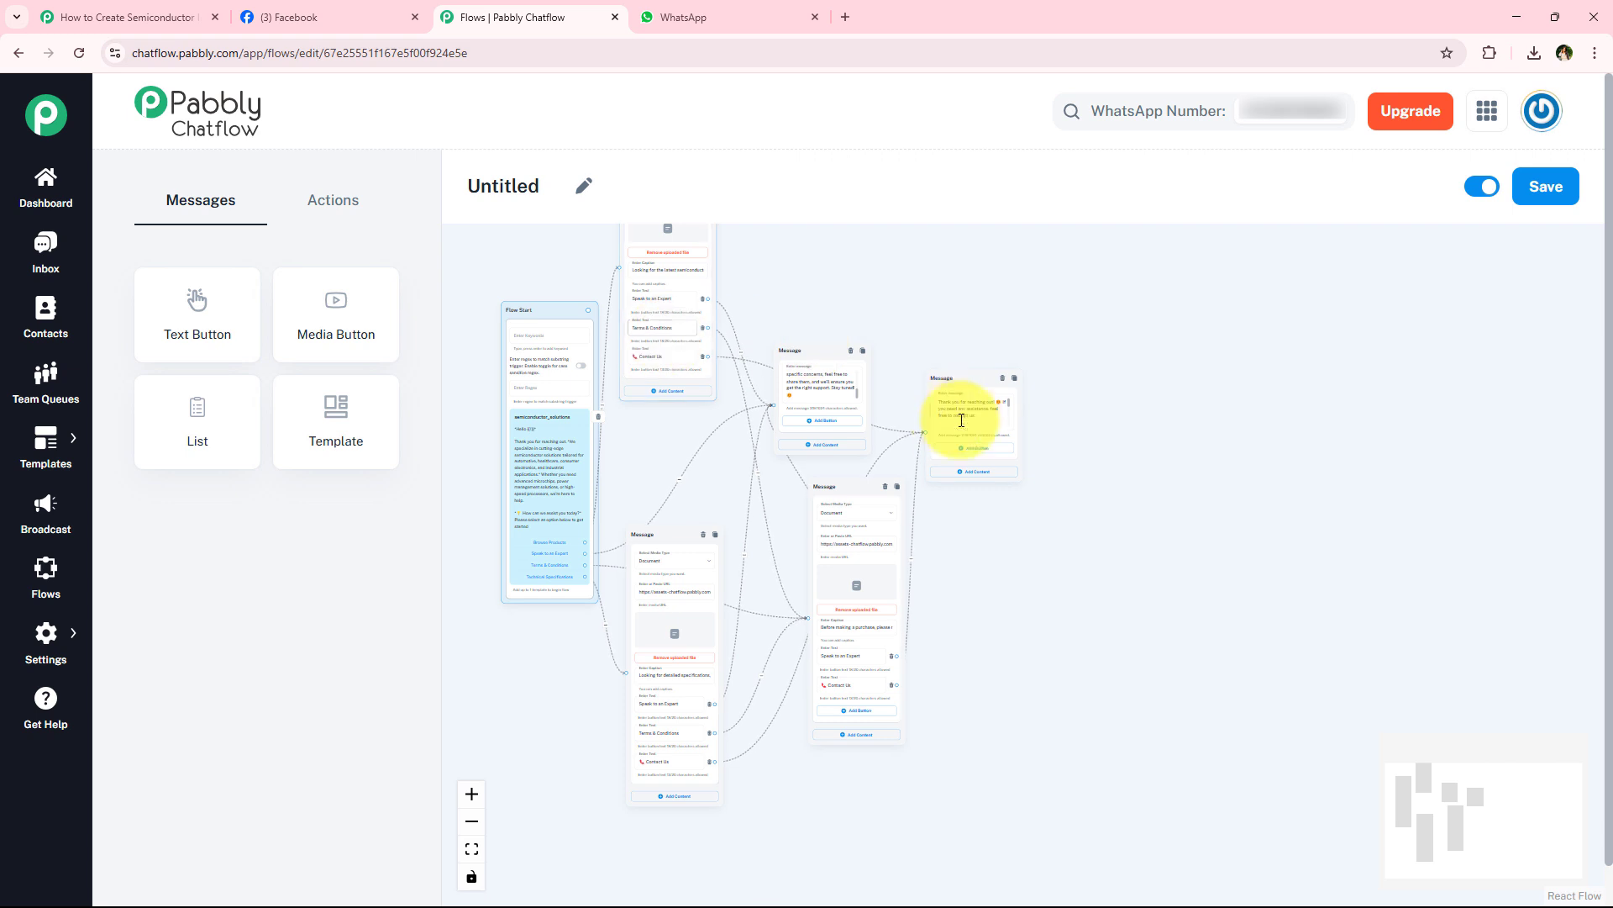
- Examine the links between the semiconductor_solutions template buttons, the document messages, the expert support message and the contact reply
scroll(962, 420, "up", 5)
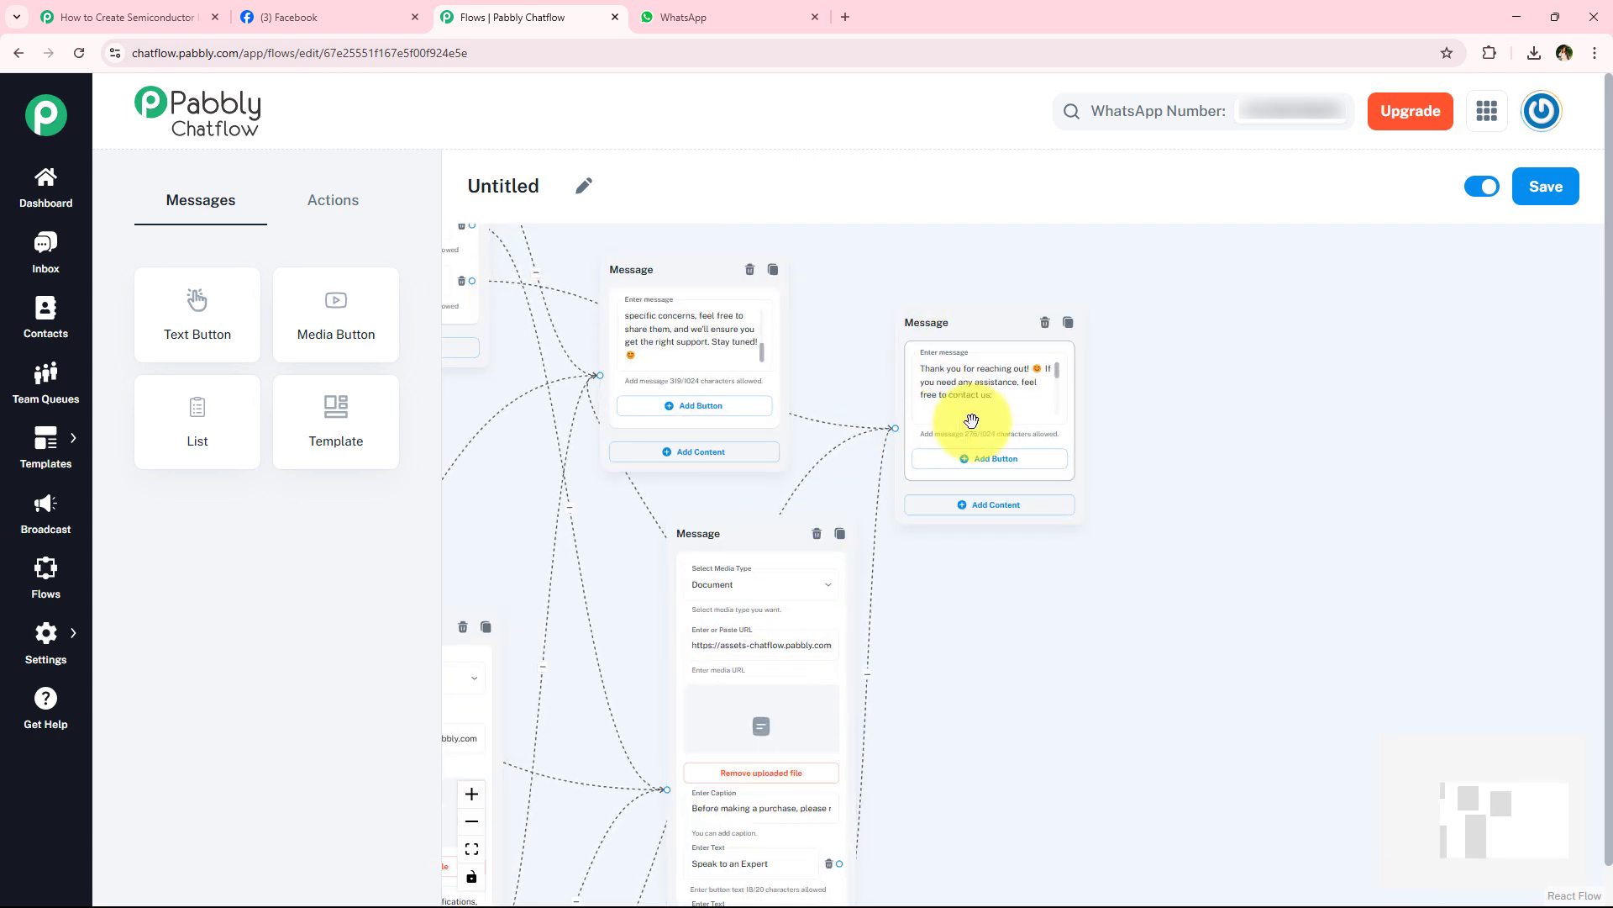
scroll(1084, 437, "down", 5)
scroll(1097, 413, "left", 3)
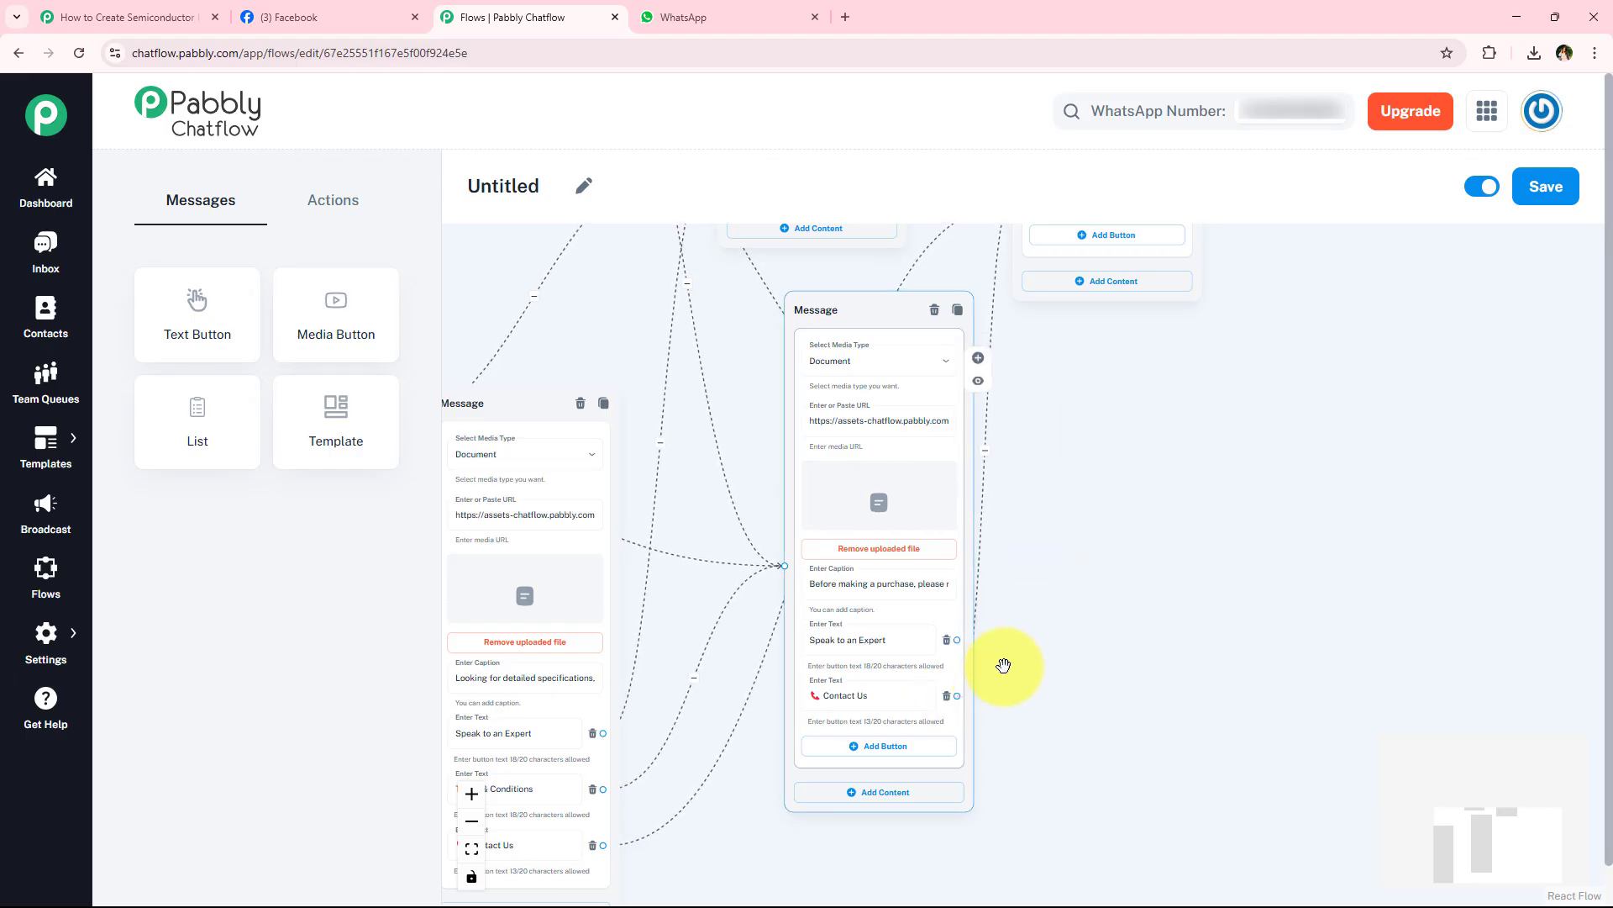
left_click_drag(957, 696, 1033, 295)
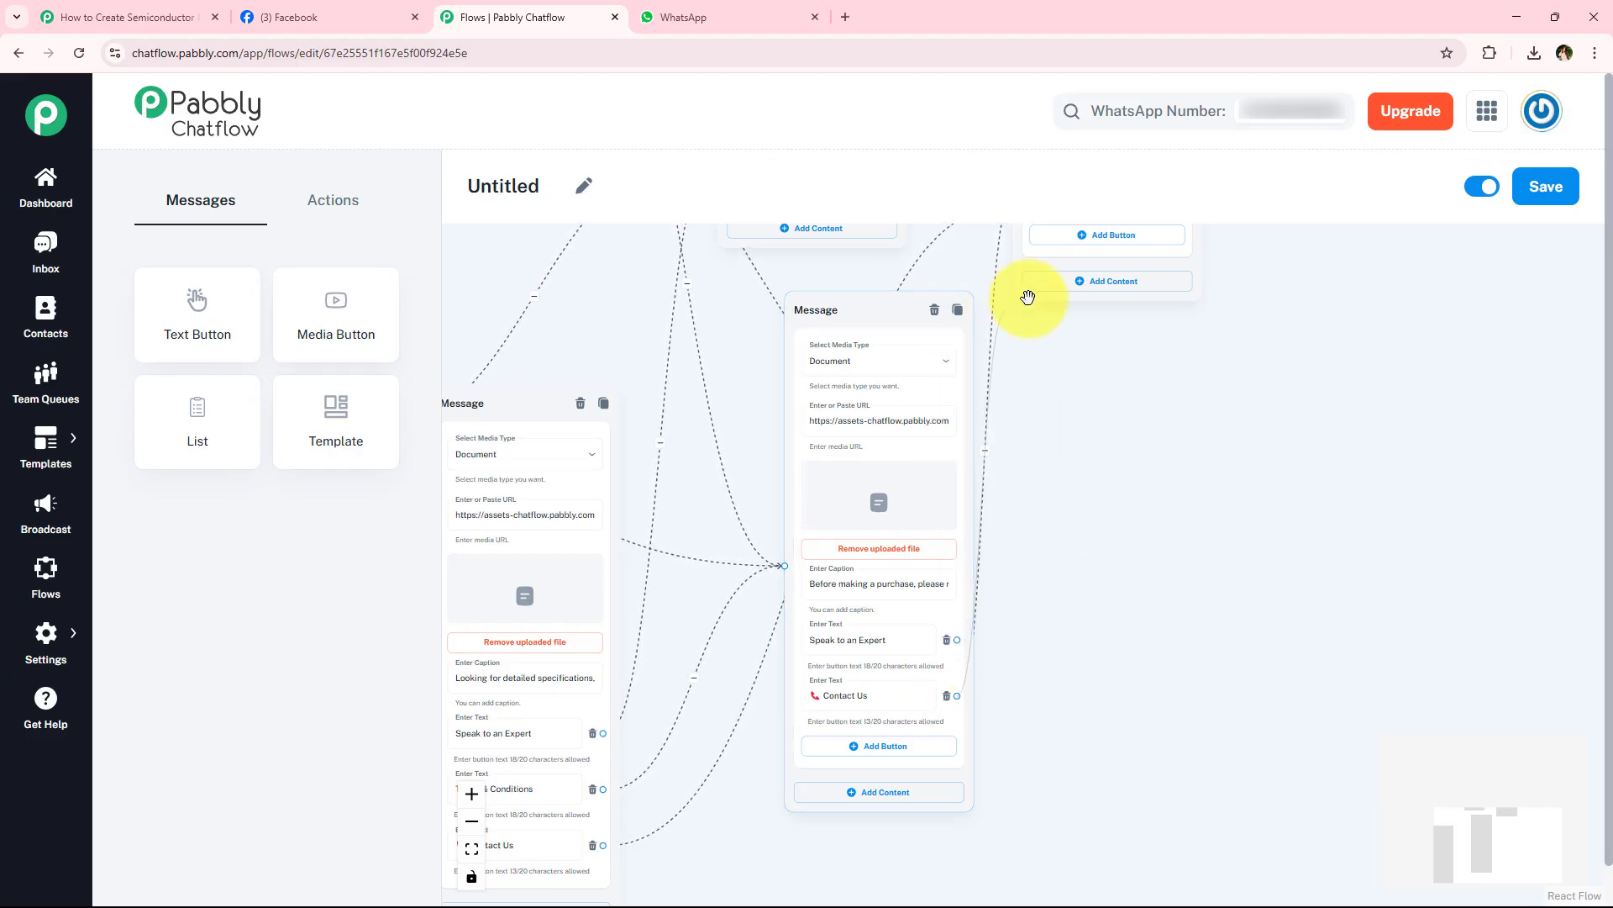
scroll(929, 577, "down", 4)
left_click_drag(688, 372, 887, 437)
scroll(792, 538, "up", 3)
scroll(792, 538, "up", 2)
scroll(563, 706, "up", 2)
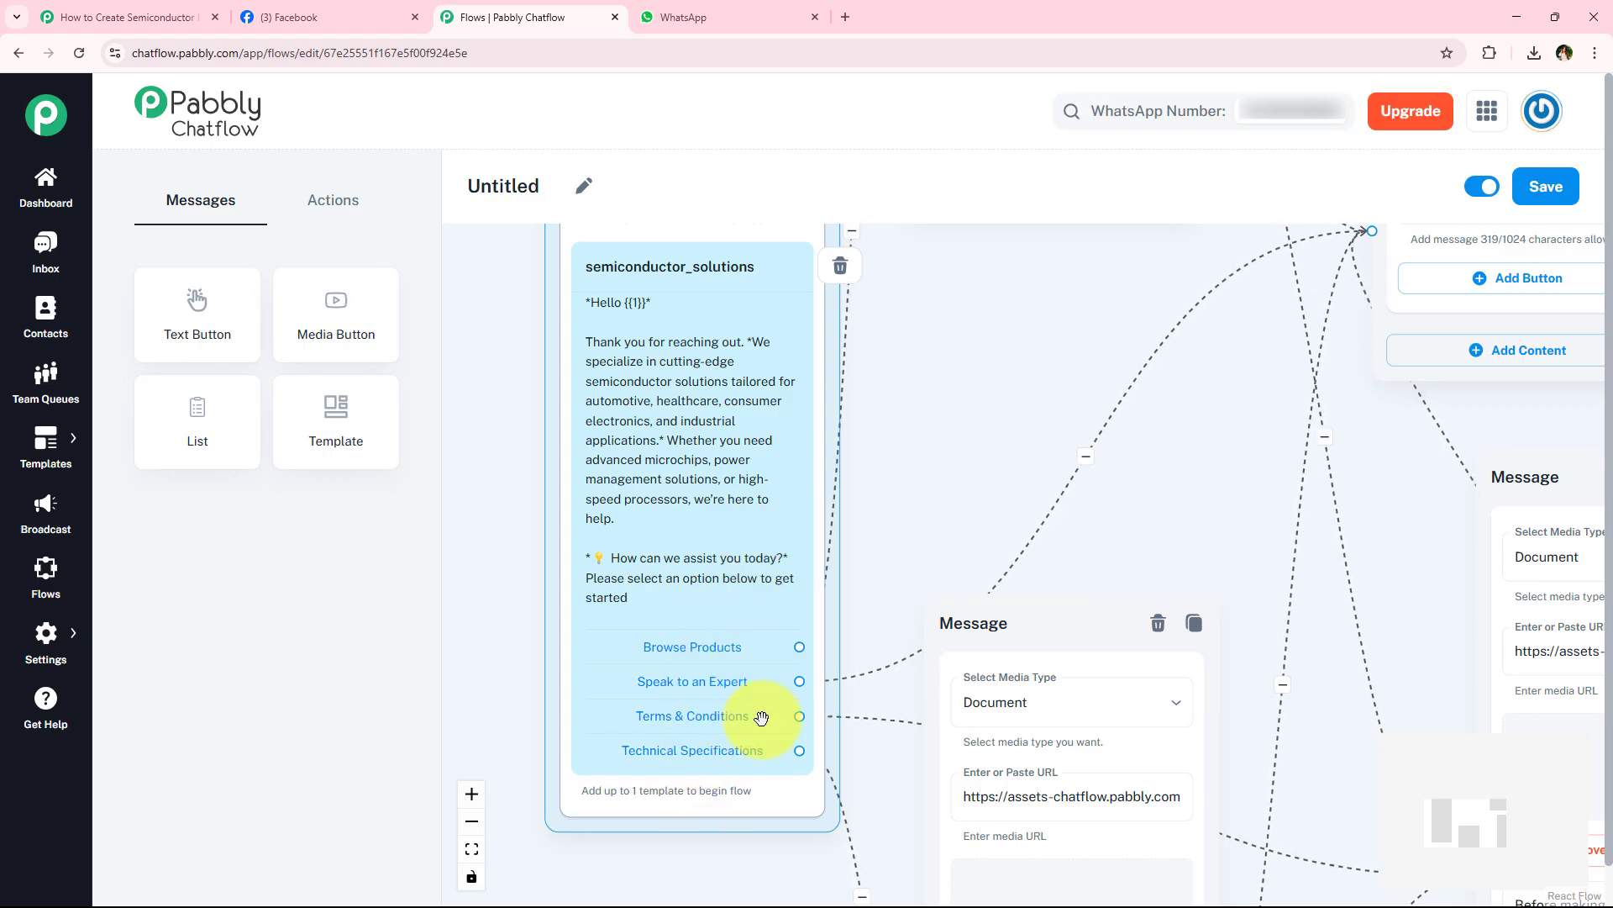
left_click_drag(1047, 331, 814, 436)
scroll(1023, 445, "down", 2)
mouse_move(1151, 497)
left_mouse_down()
mouse_move(875, 577)
mouse_move(914, 389)
mouse_move(1073, 341)
mouse_move(1050, 449)
left_mouse_up()
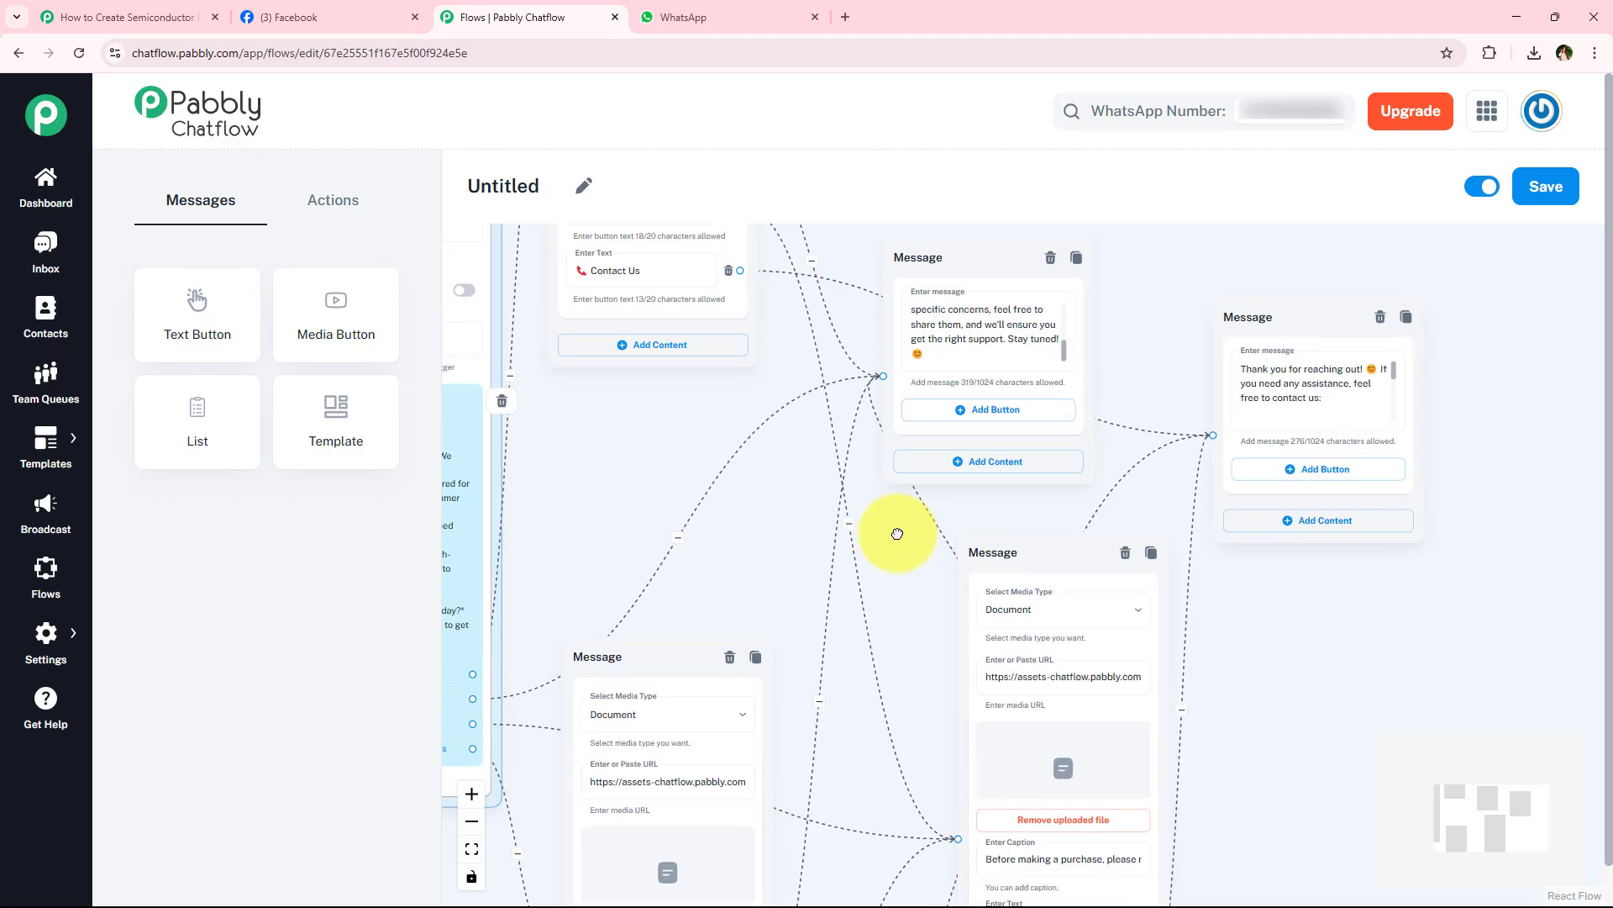
left_click_drag(971, 527, 994, 555)
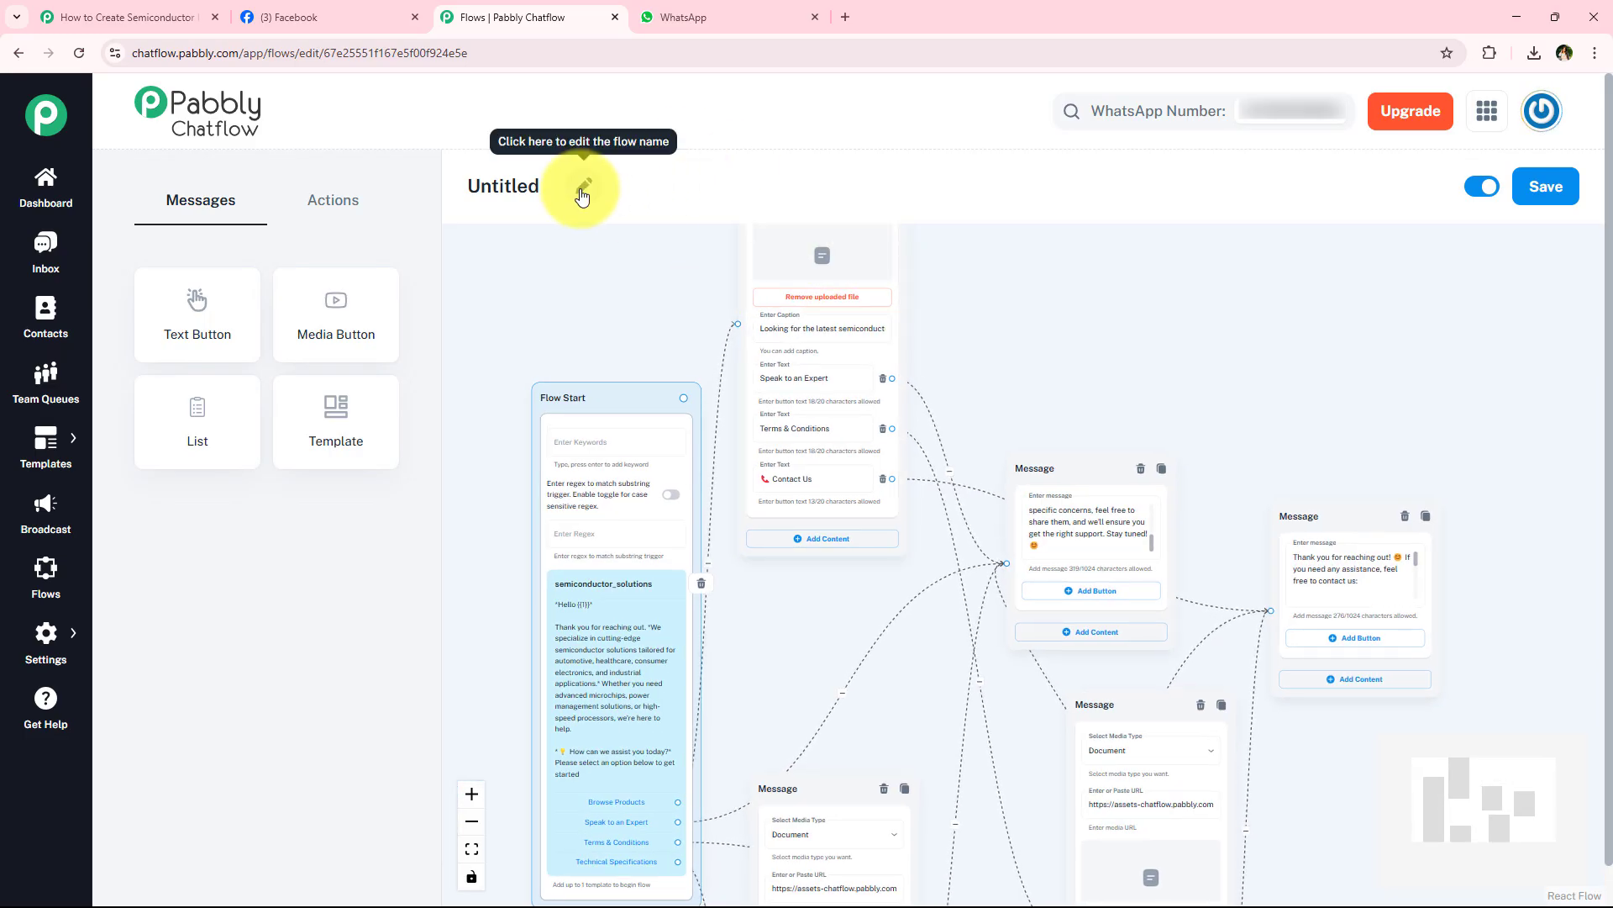
- Rename the flow "Semiconductor Solutions" and save it
left_click(583, 188)
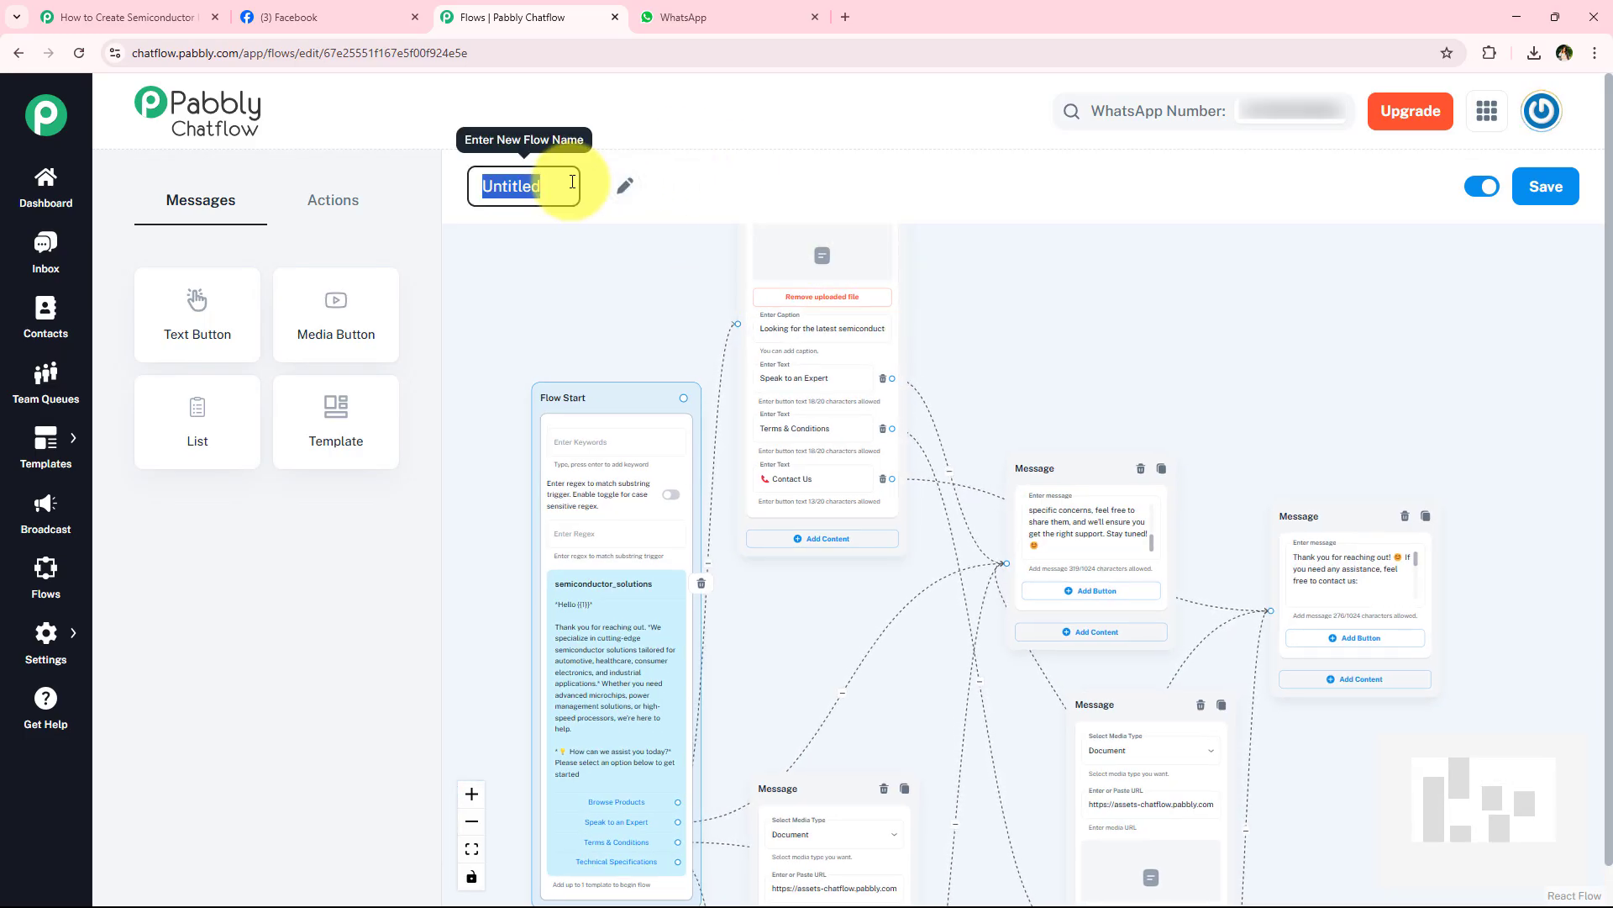
type("S")
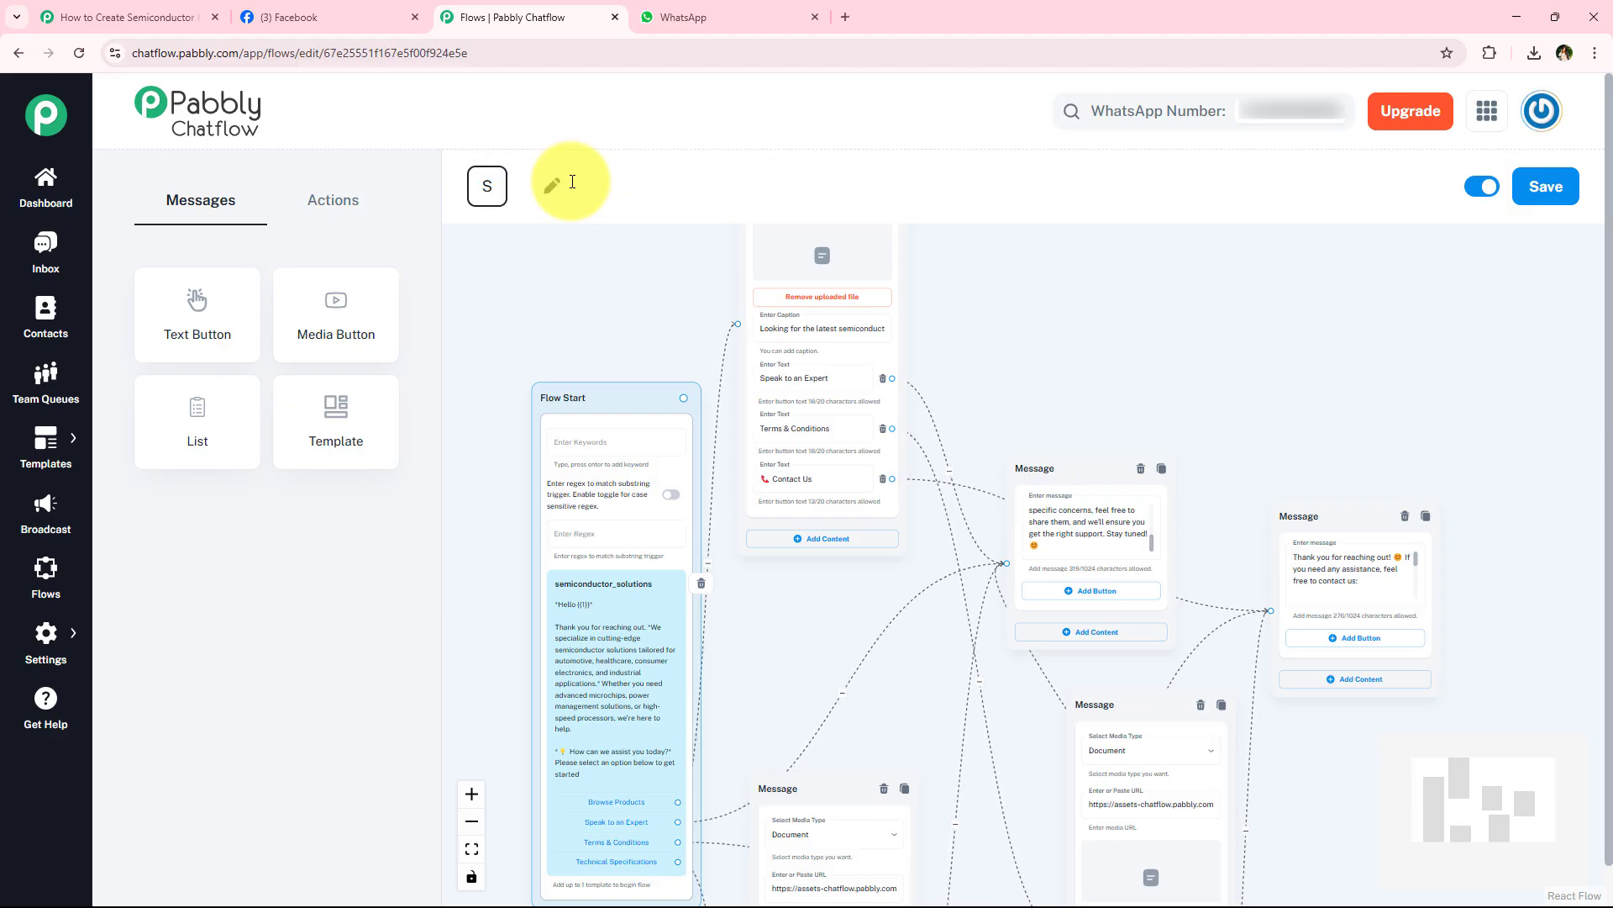
type("E")
key("BackSpace")
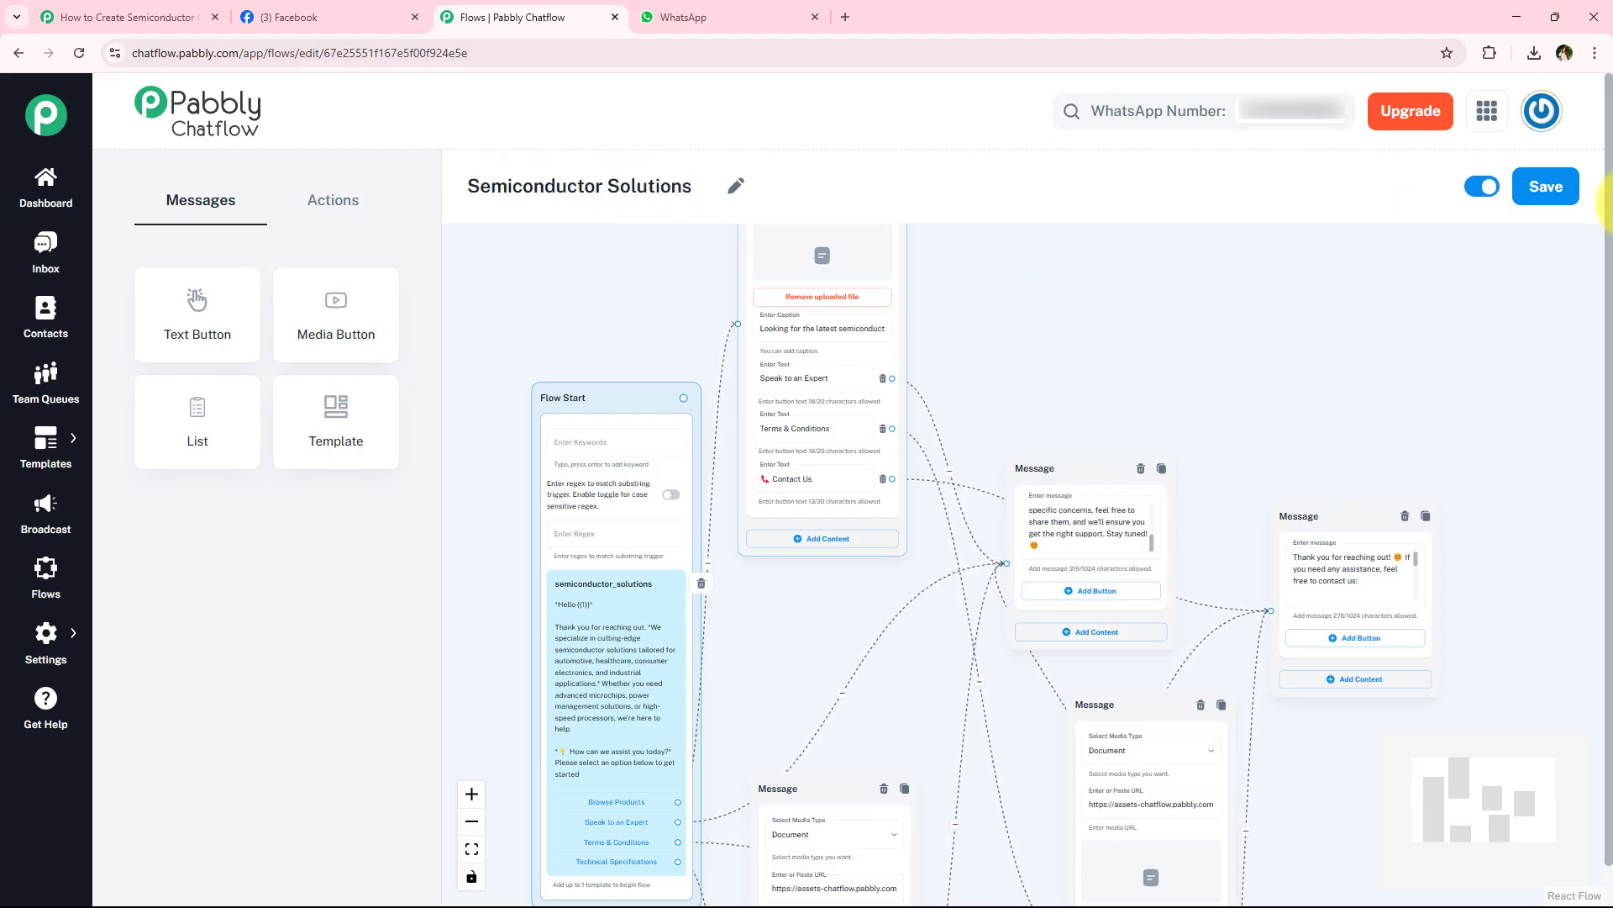
left_click(1569, 199)
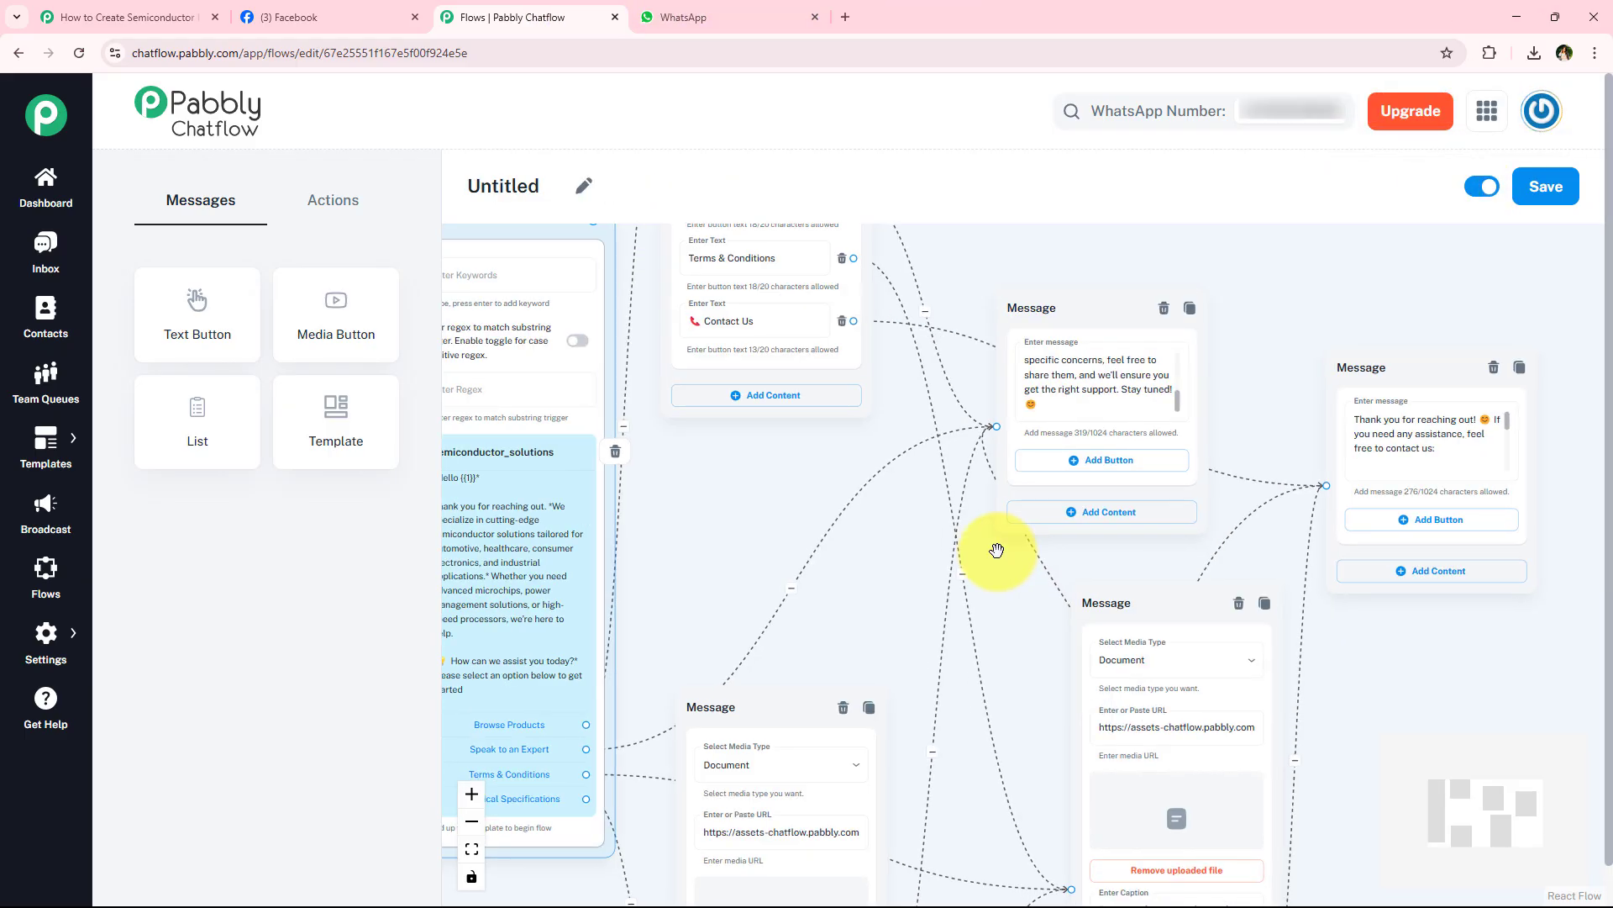
- Switch to the WhatsApp desktop app, answer the template message with Browse Products, and check the chatbot's reply in WhatsApp Web
left_click_drag(825, 466, 945, 409)
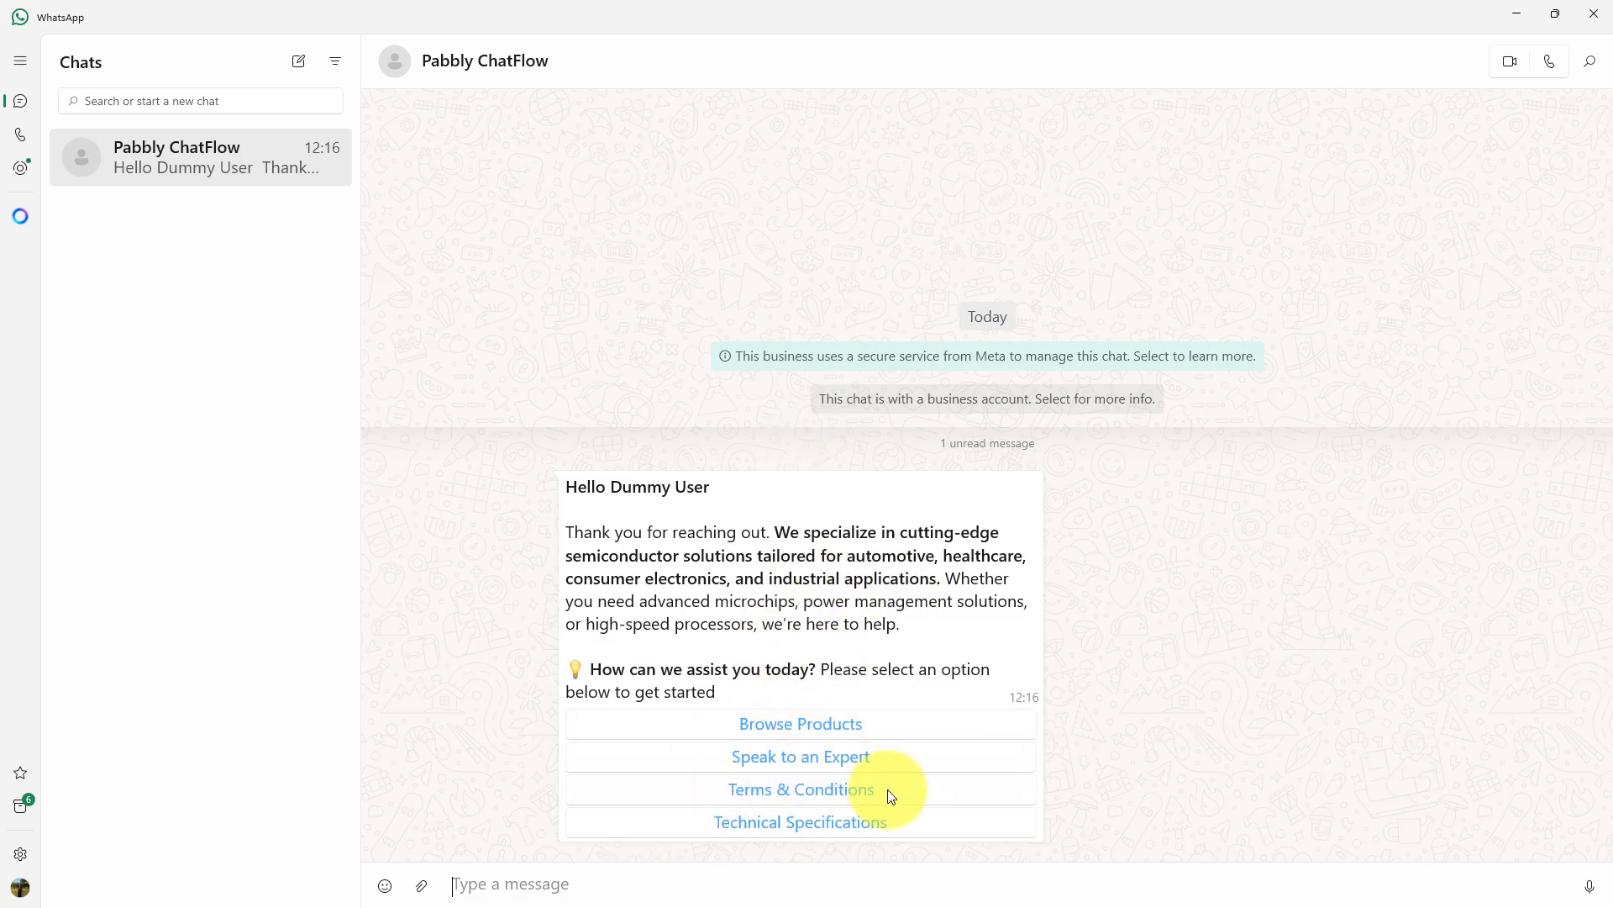
left_click(730, 729)
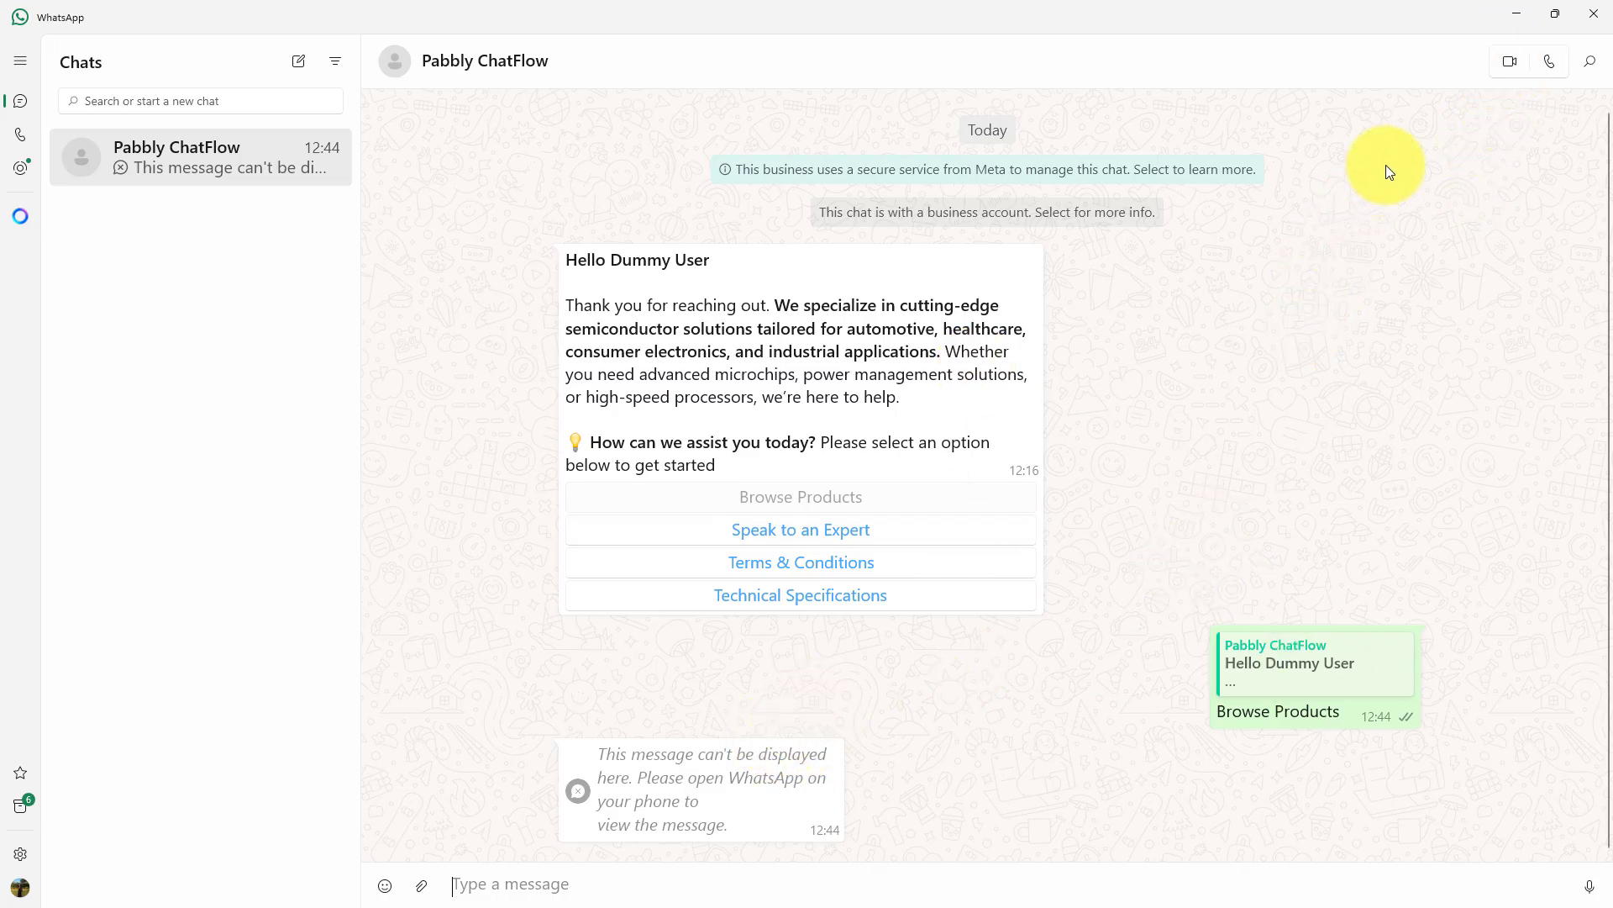
left_click(1514, 18)
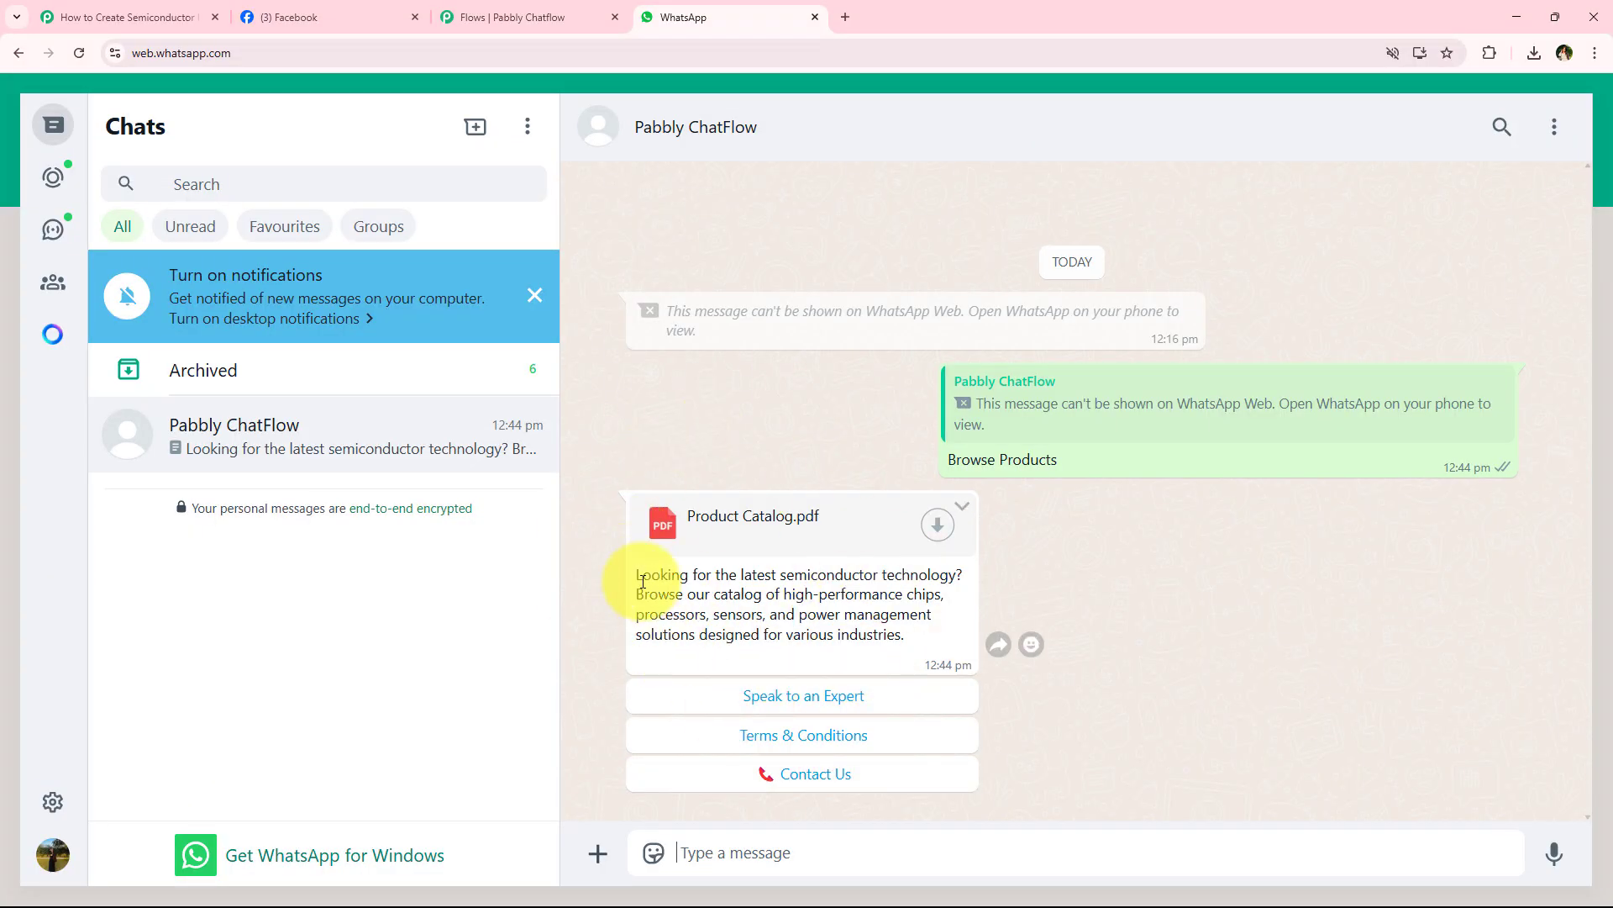
left_click_drag(636, 585, 942, 580)
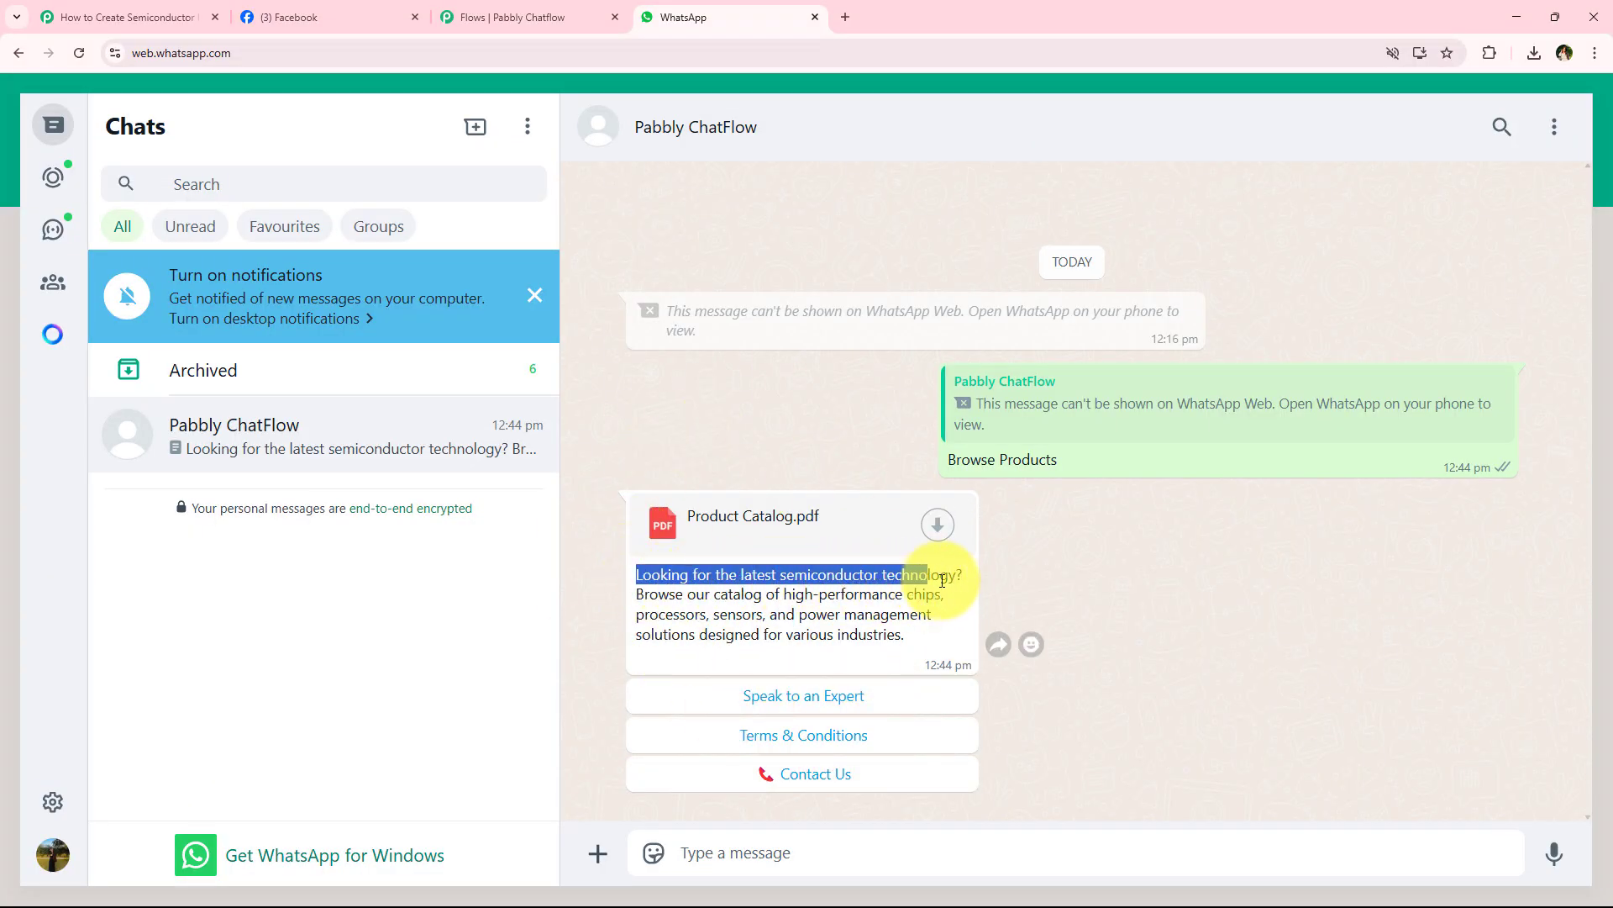
left_click(785, 600)
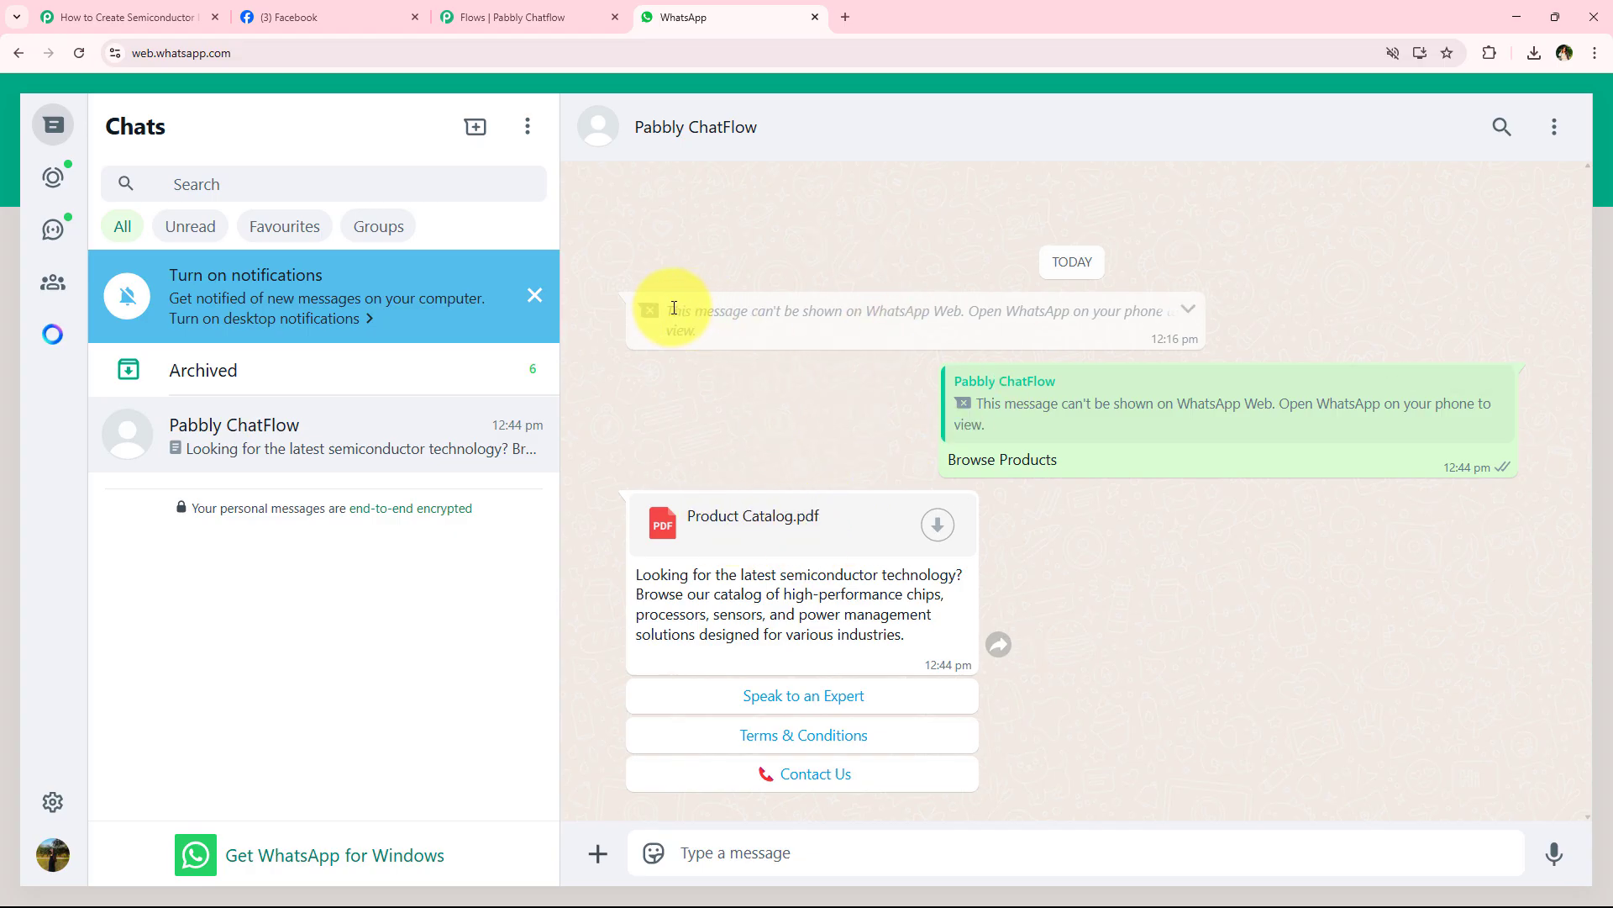
mouse_move(674, 308)
left_mouse_down()
mouse_move(731, 335)
mouse_move(671, 314)
left_mouse_up()
left_click(728, 336)
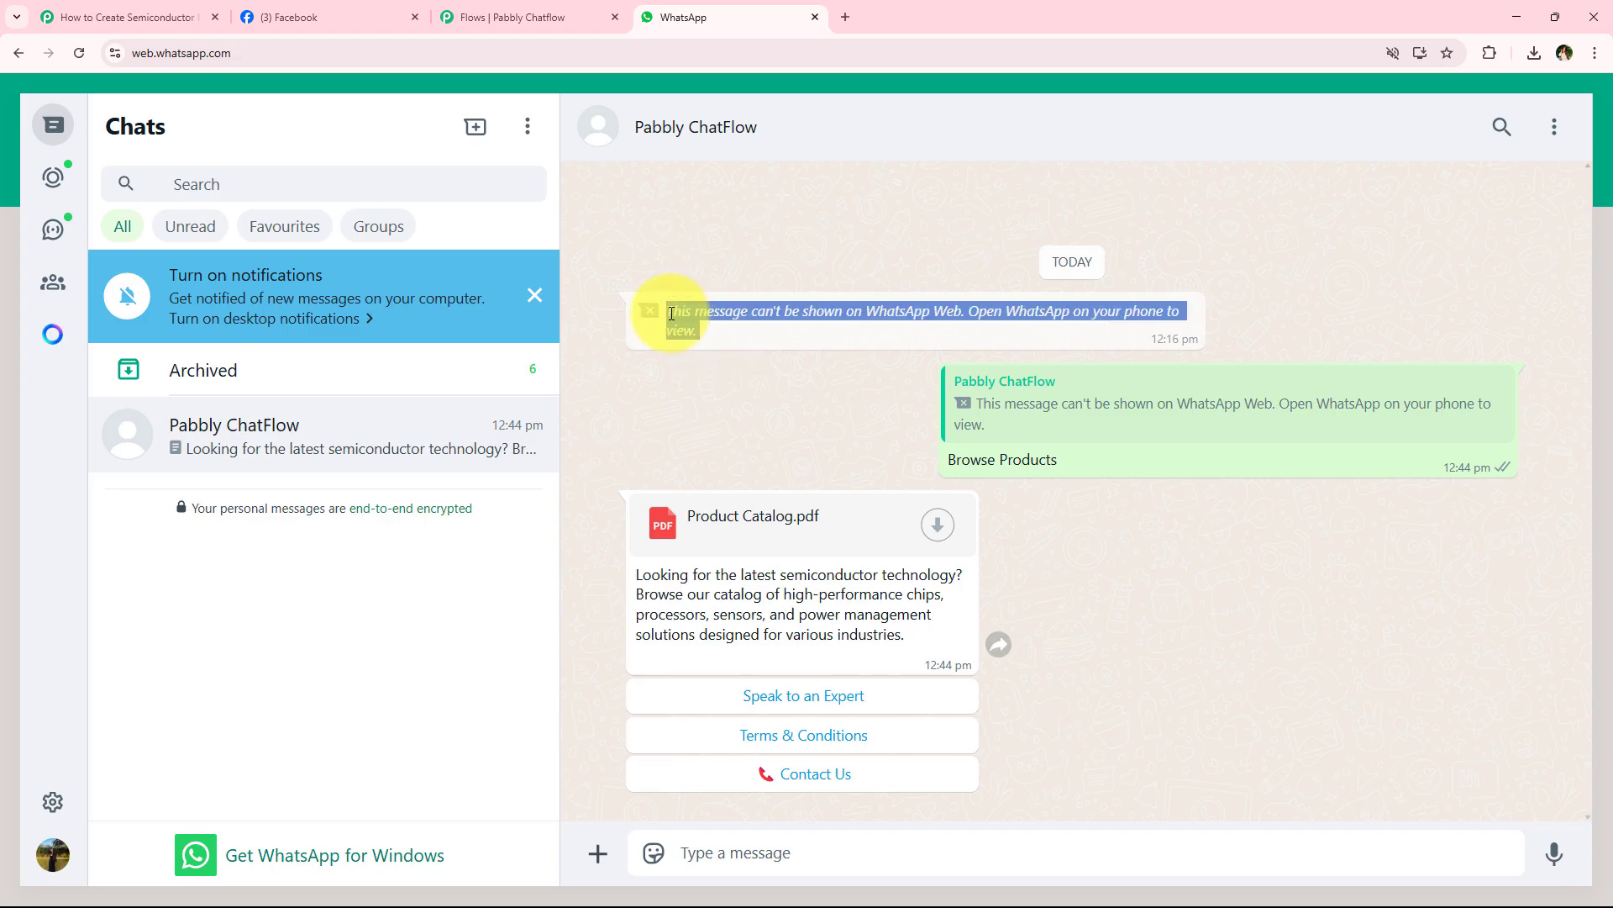
left_click(672, 377)
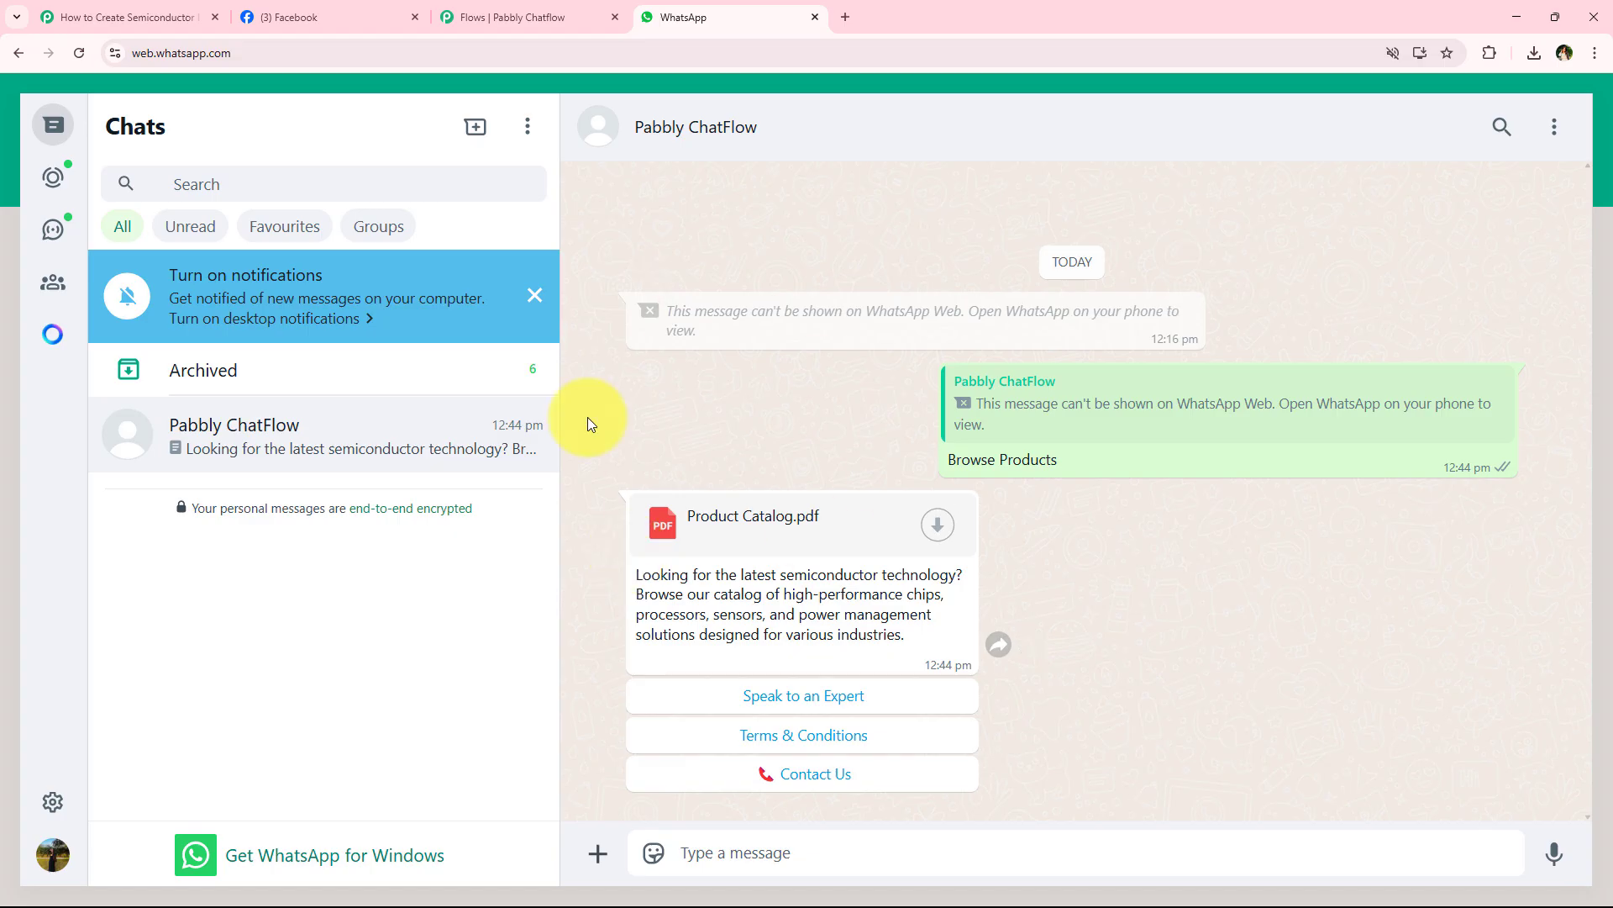
- Test the Speak to an Expert and Terms & Conditions replies on the Product Catalog.pdf message
left_click(833, 706)
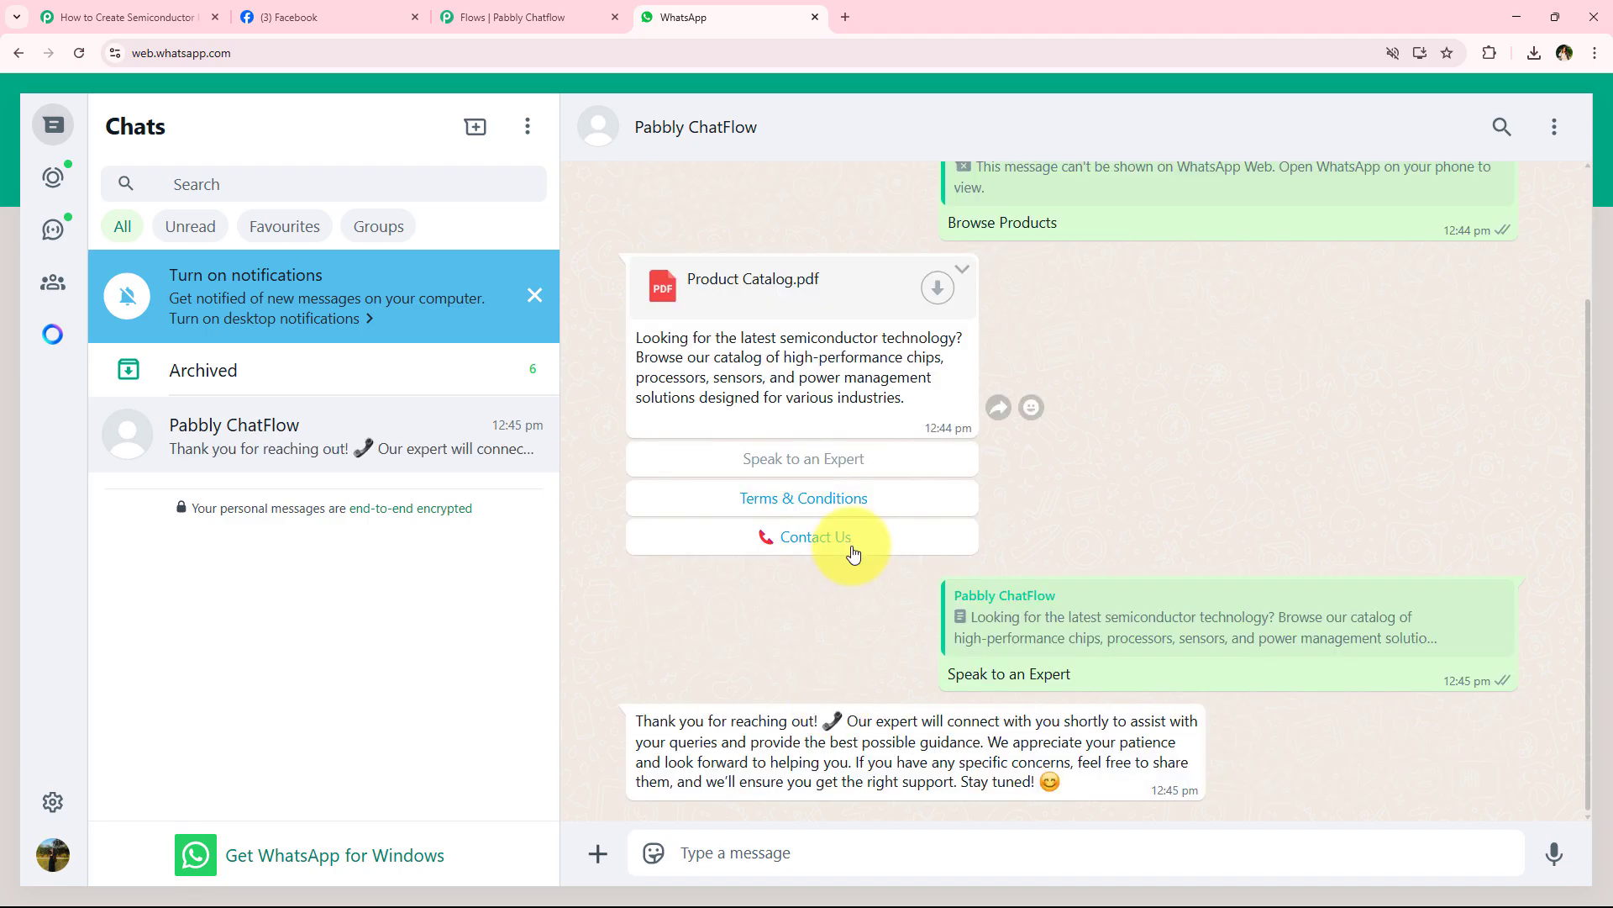
left_click(683, 504)
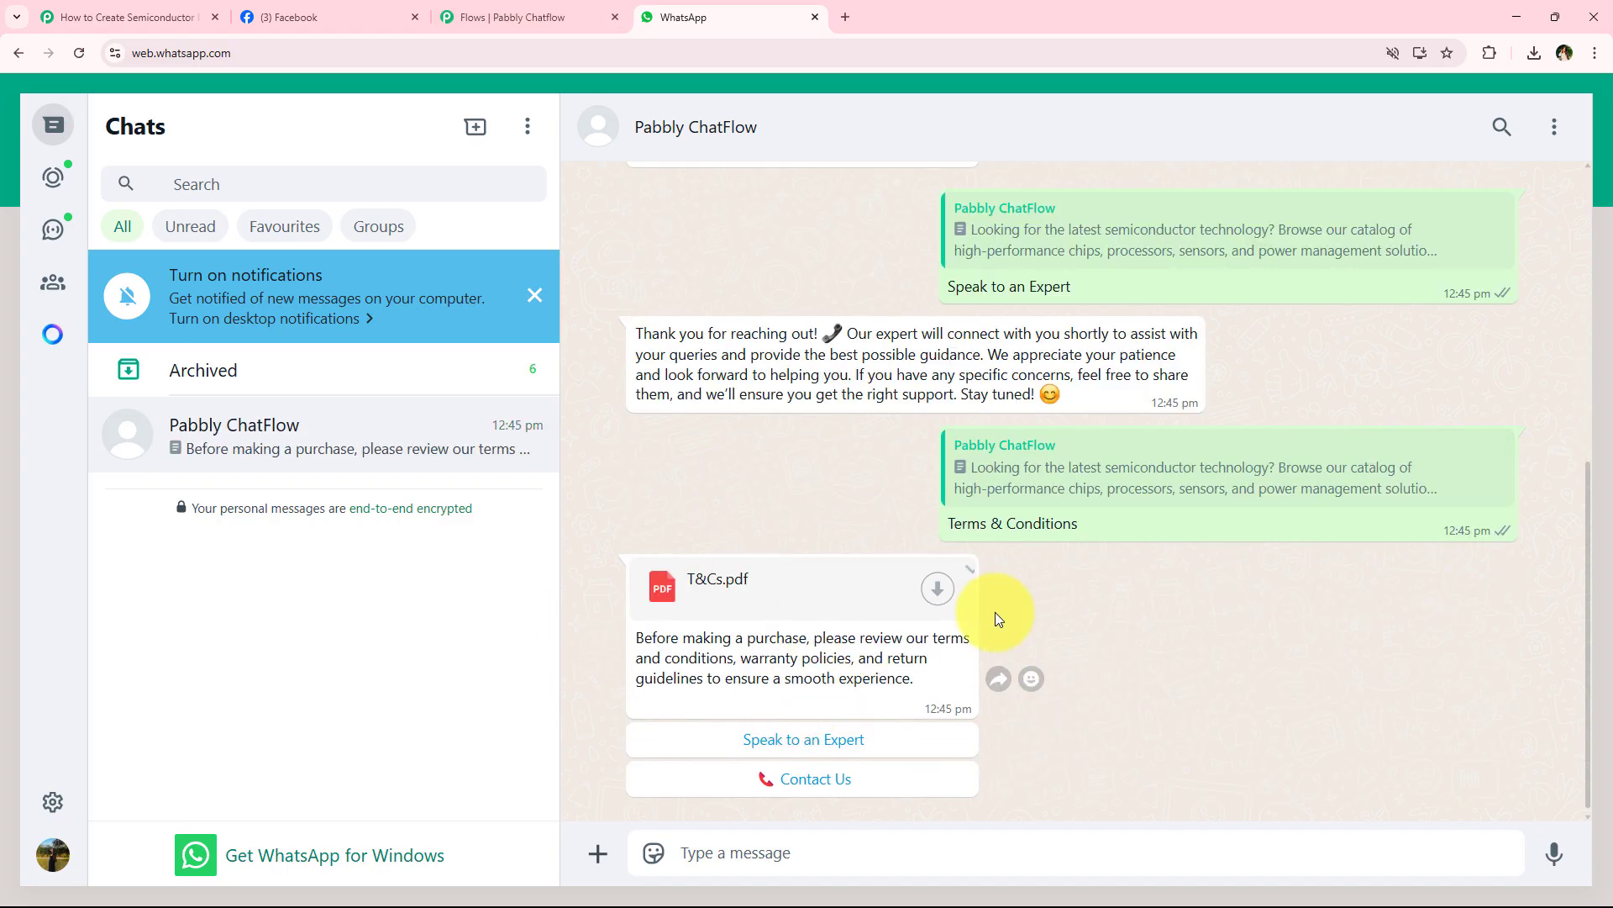
scroll(728, 678, "up", 1)
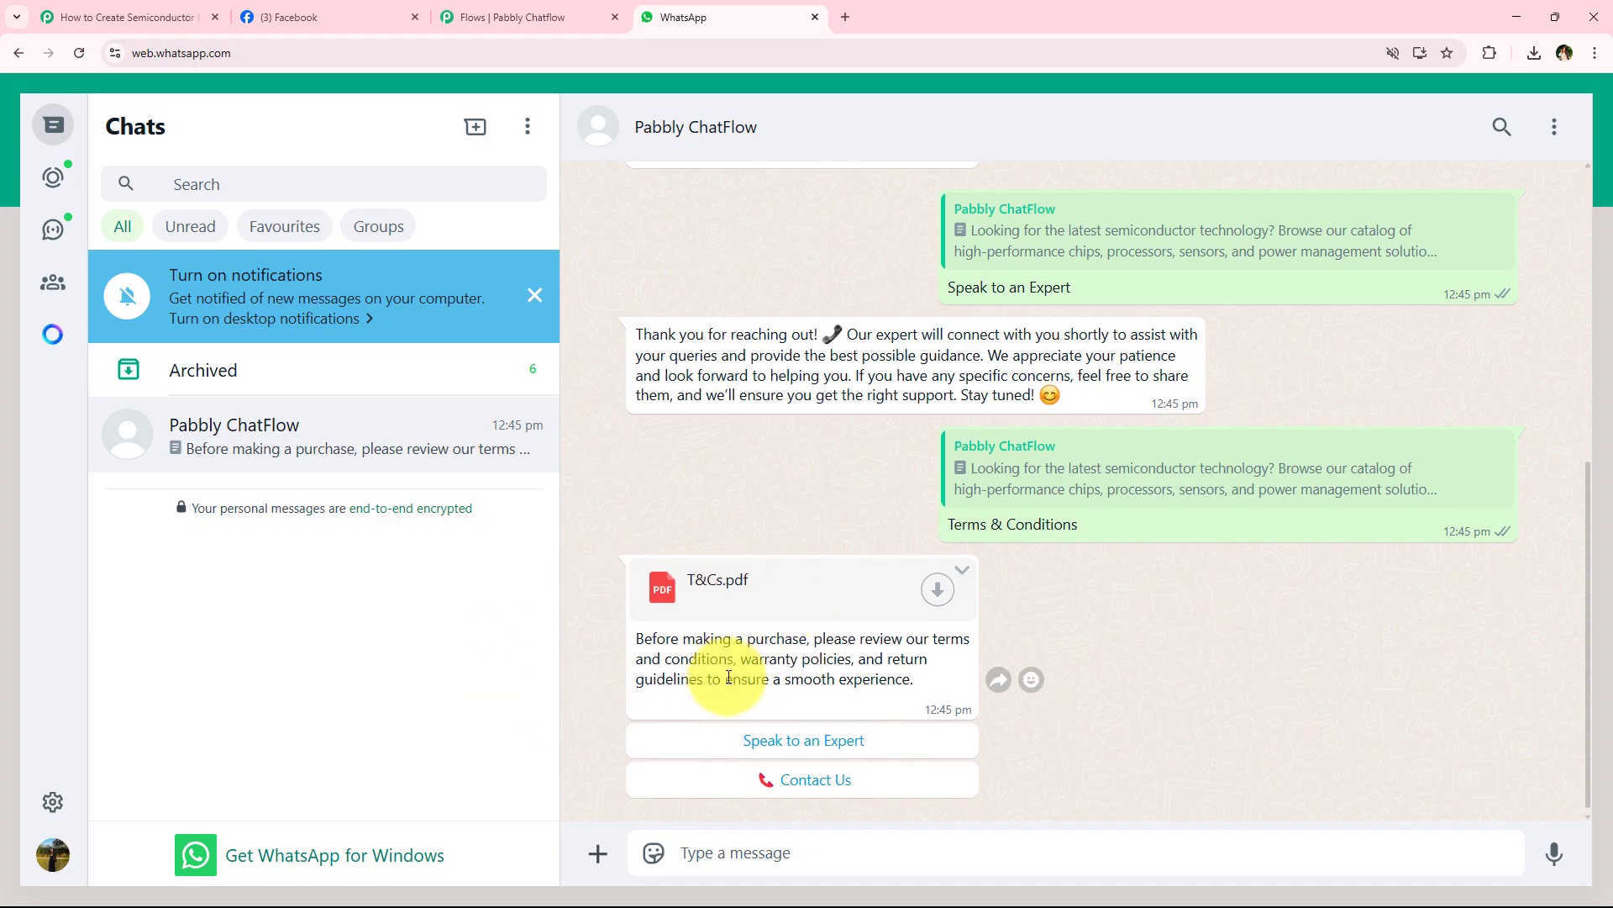
- Send the Contact Us reply from the T&Cs.pdf message and look back through the chatbot's answers
scroll(852, 747, "down", 2)
left_click(851, 775)
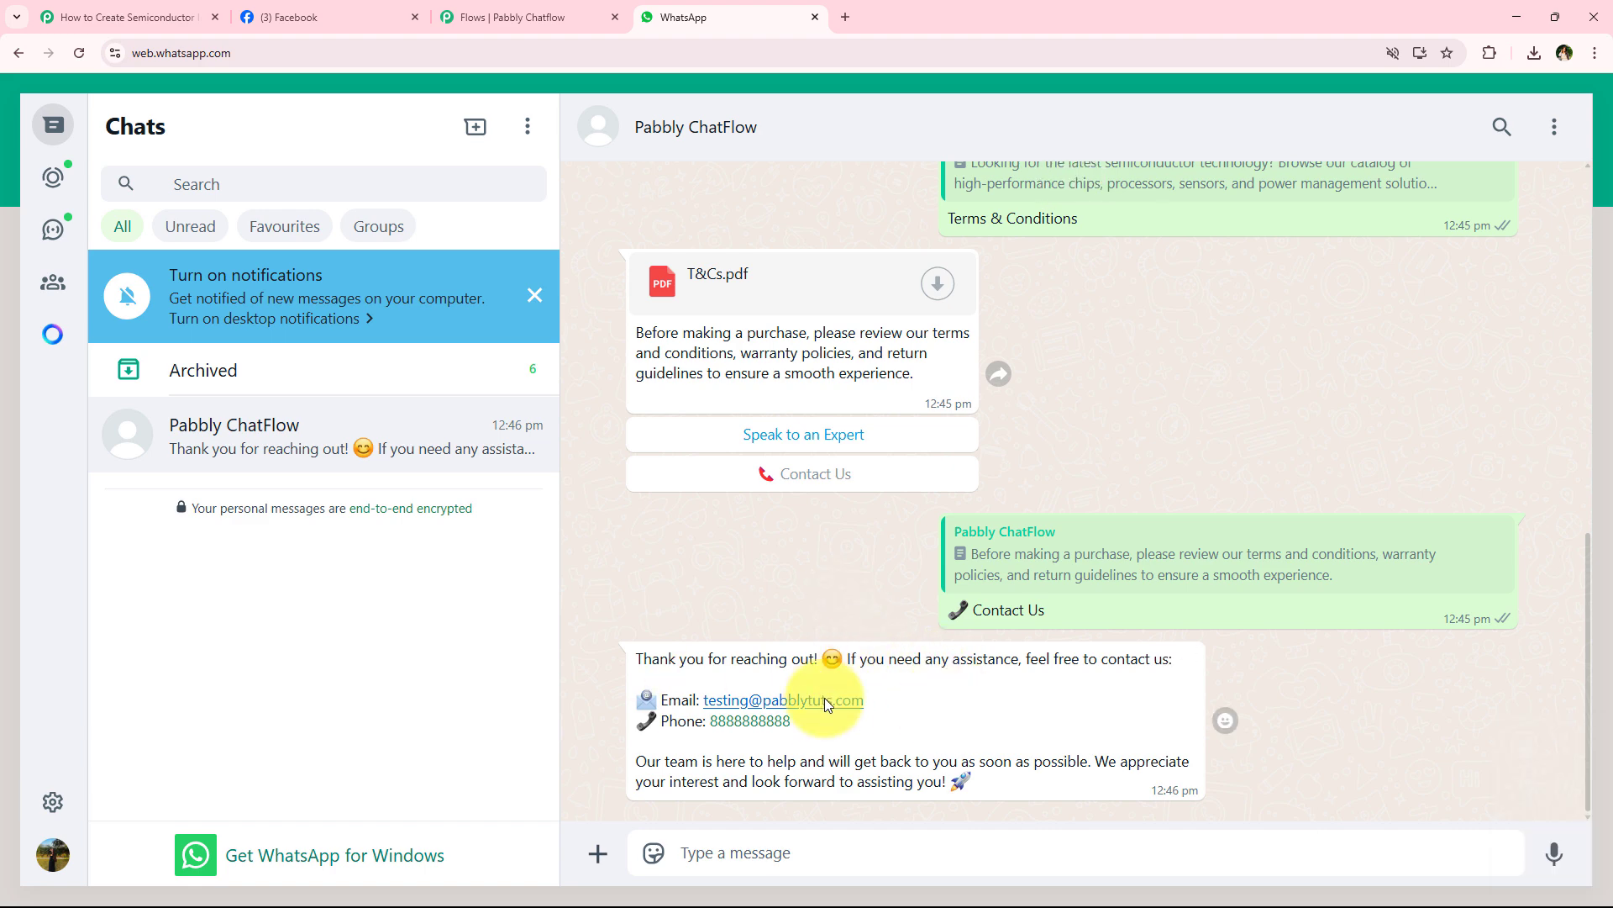
scroll(784, 557, "up", 8)
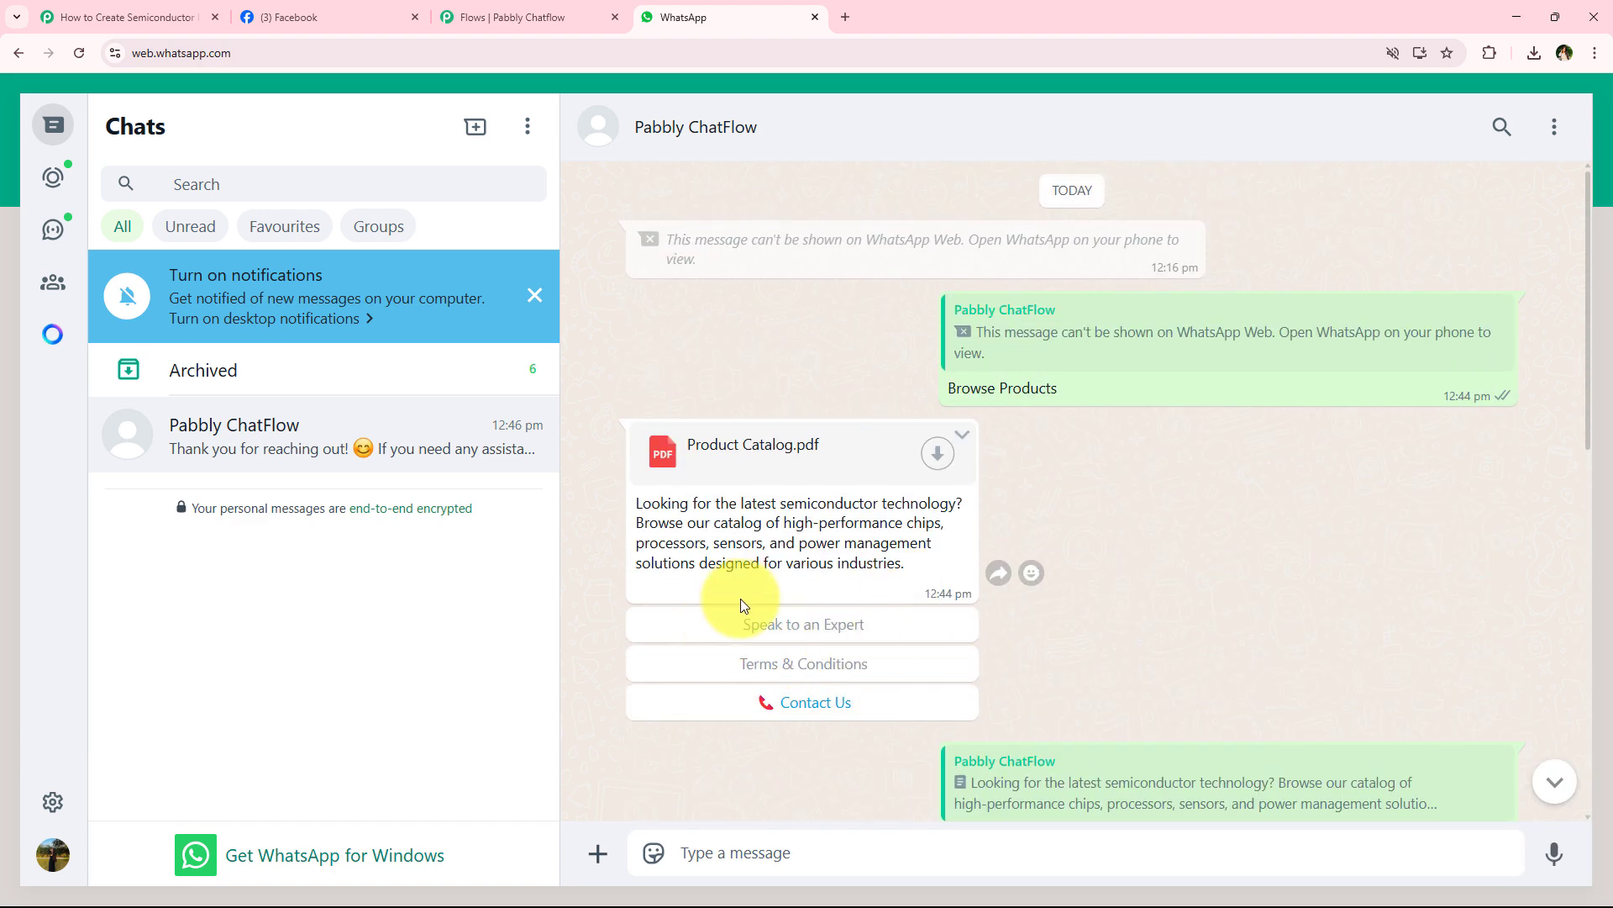
scroll(840, 632, "down", 6)
scroll(818, 637, "down", 1)
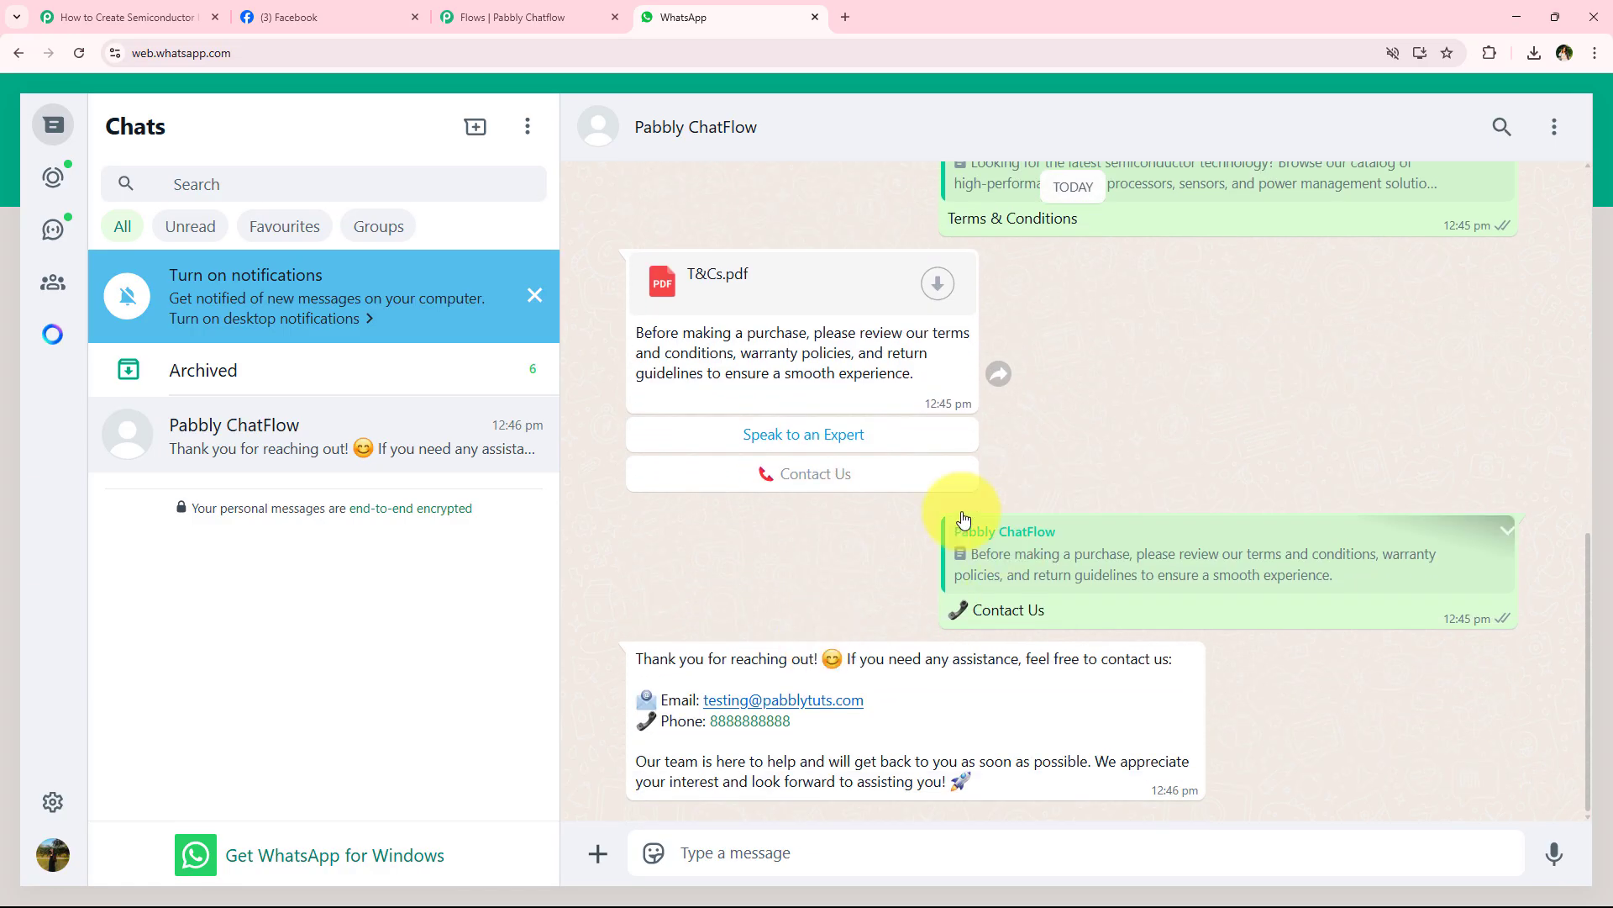
- Answer the template message with Technical Specifications in the WhatsApp desktop app and choose Terms & Conditions on the Specifications.pdf message in WhatsApp Web
left_click(1521, 12)
scroll(756, 672, "up", 10)
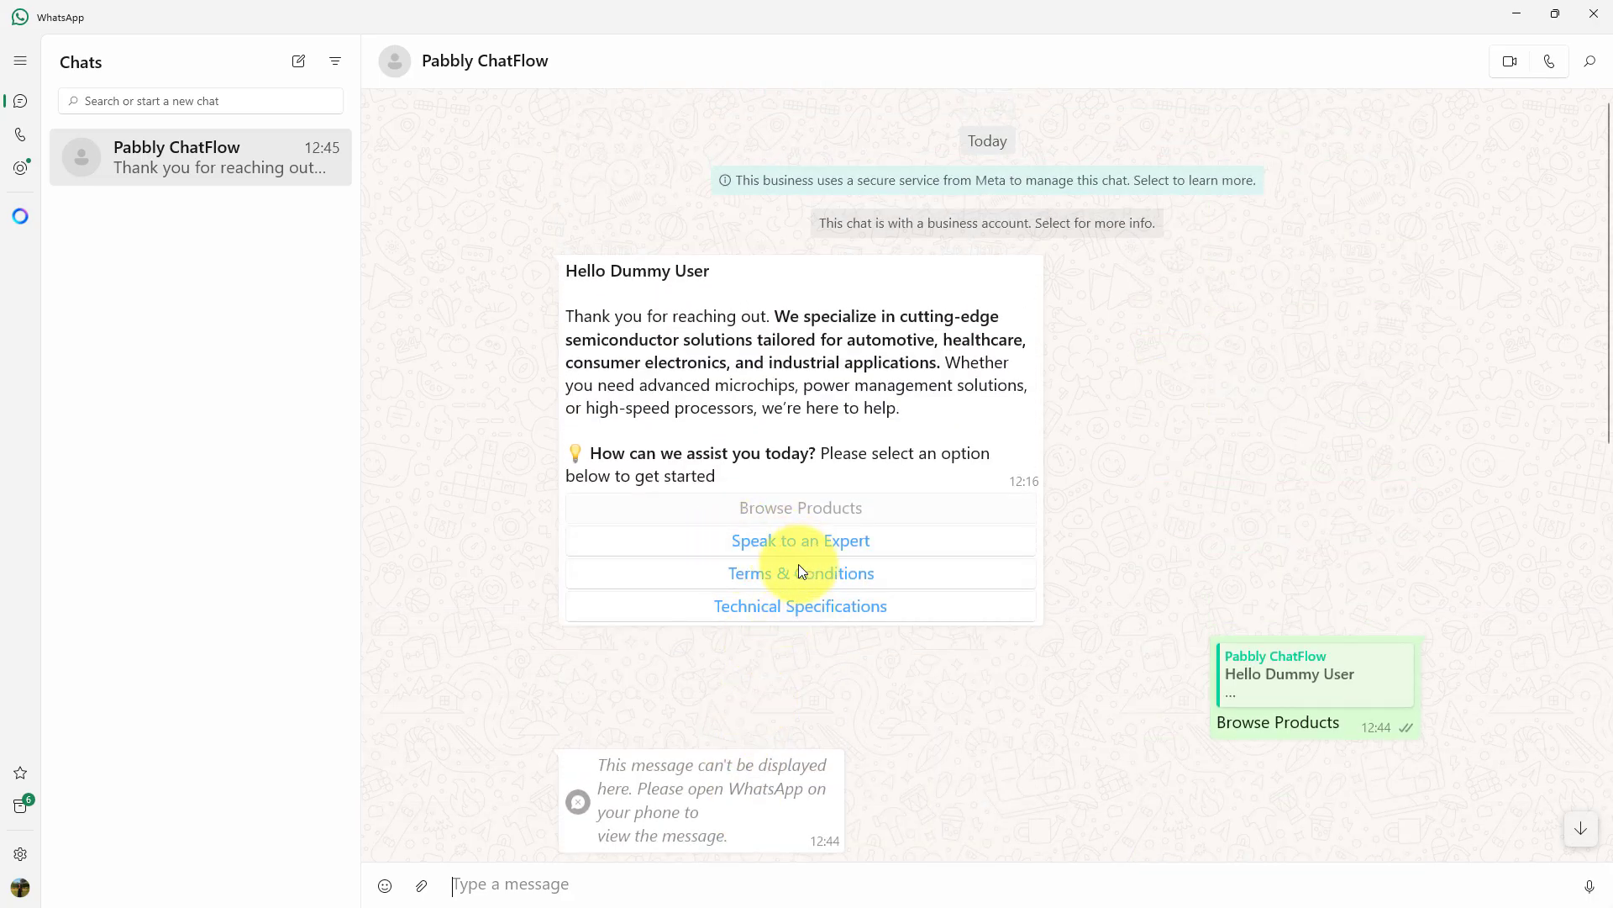
left_click(875, 612)
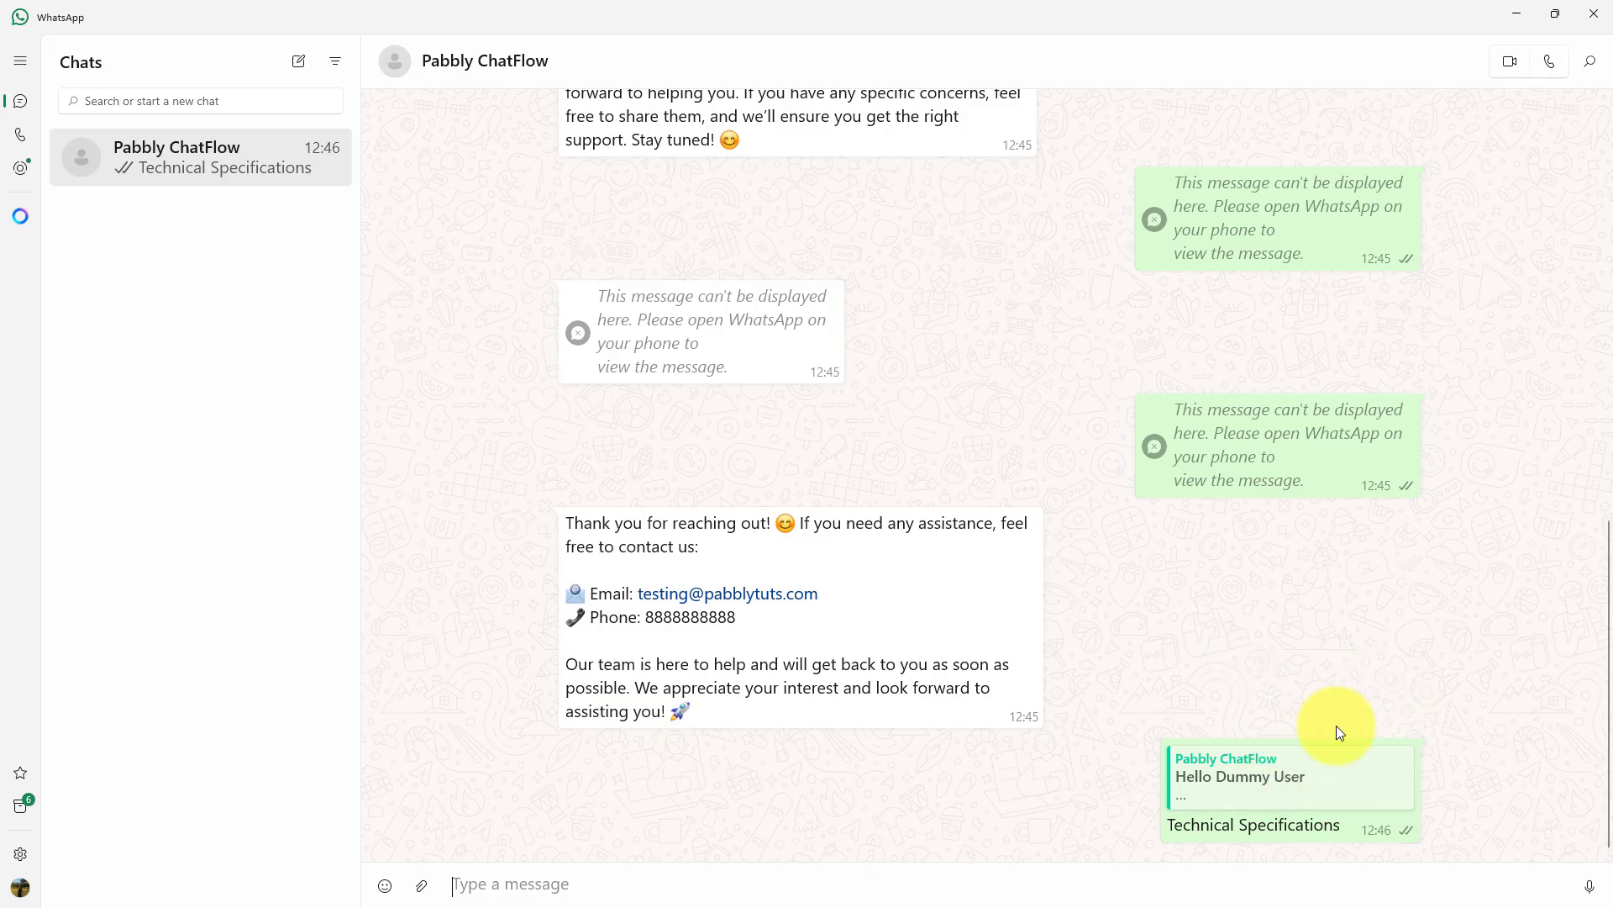
left_click(1517, 17)
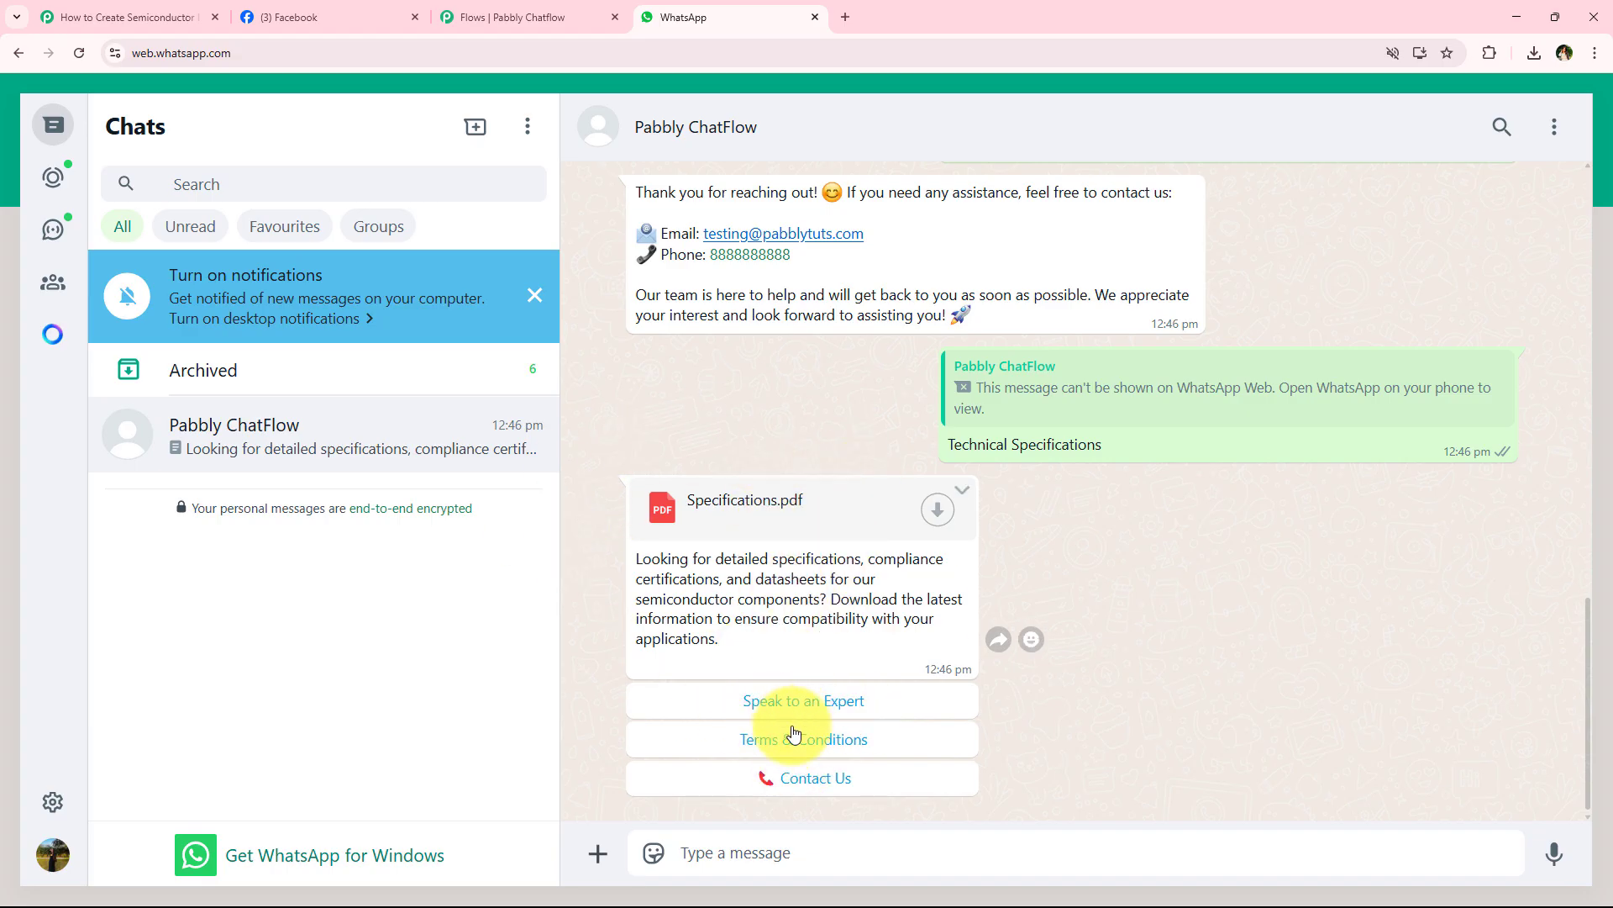
left_click(752, 740)
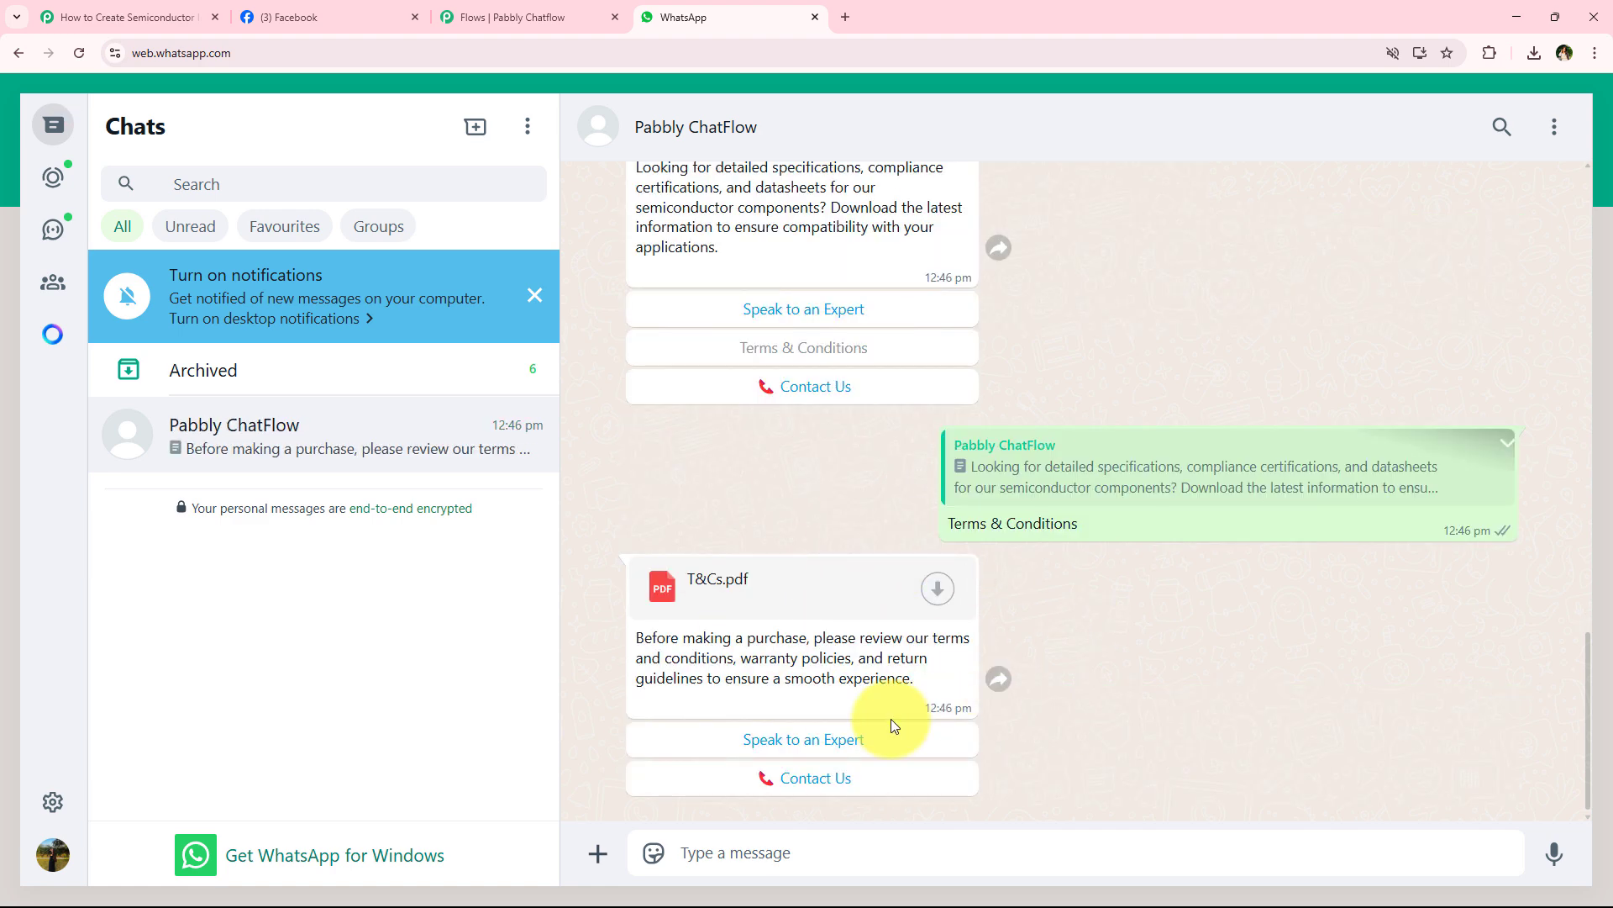
- Review the test conversation from the Product Catalog.pdf message to the last T&Cs.pdf message and return to the flow in Pabbly Chatflow
scroll(712, 654, "up", 1)
scroll(712, 653, "up", 10)
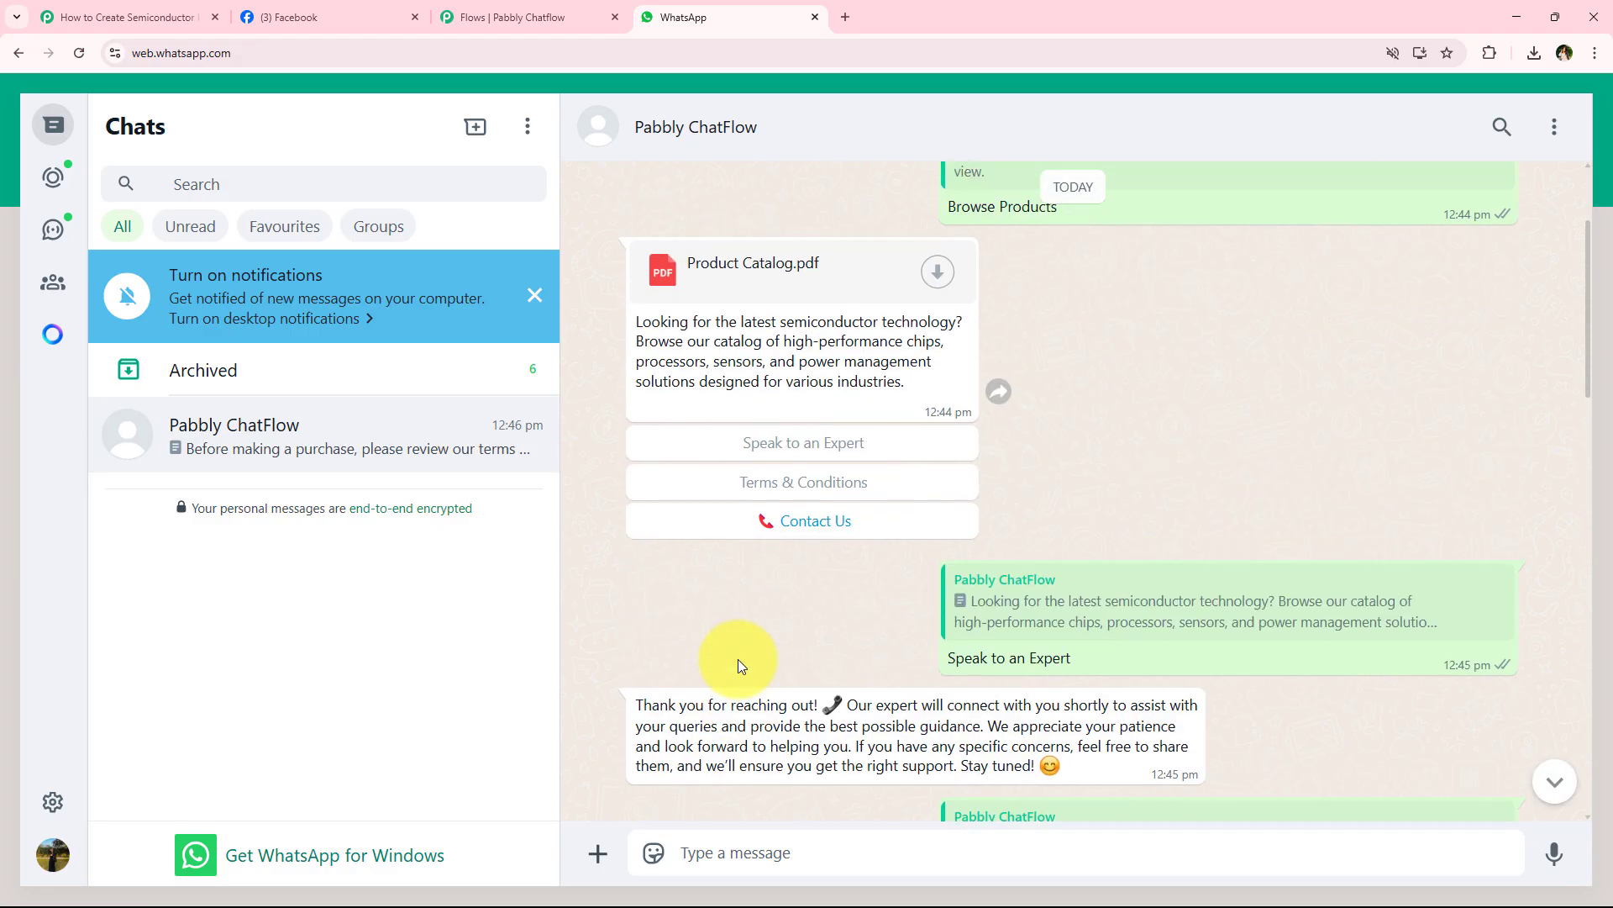
scroll(743, 664, "down", 10)
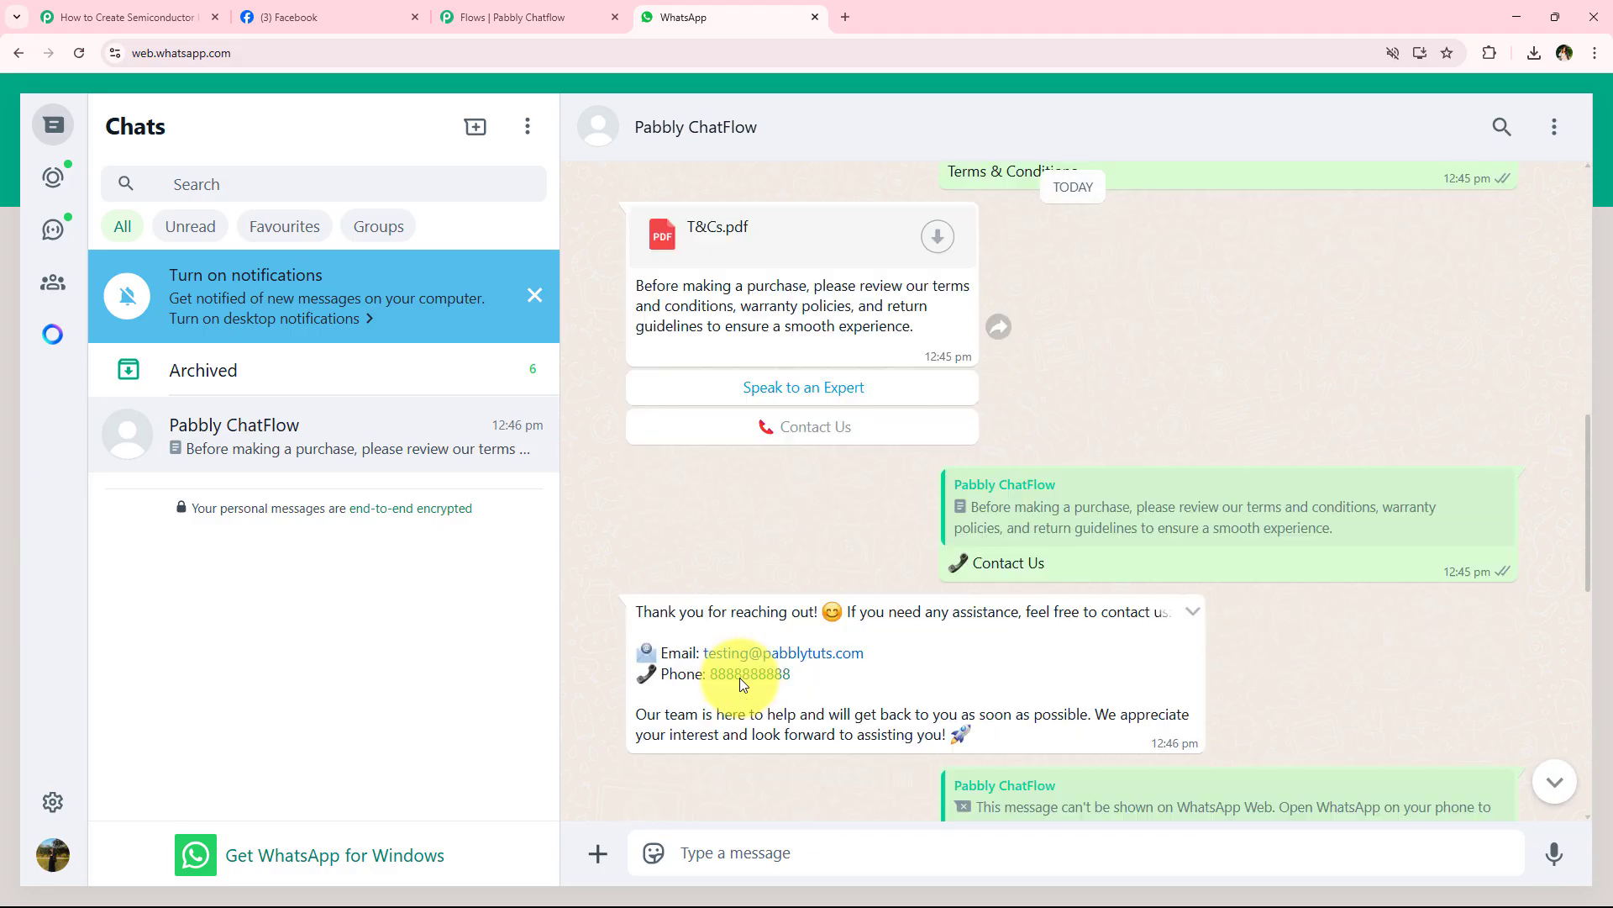
scroll(740, 678, "down", 5)
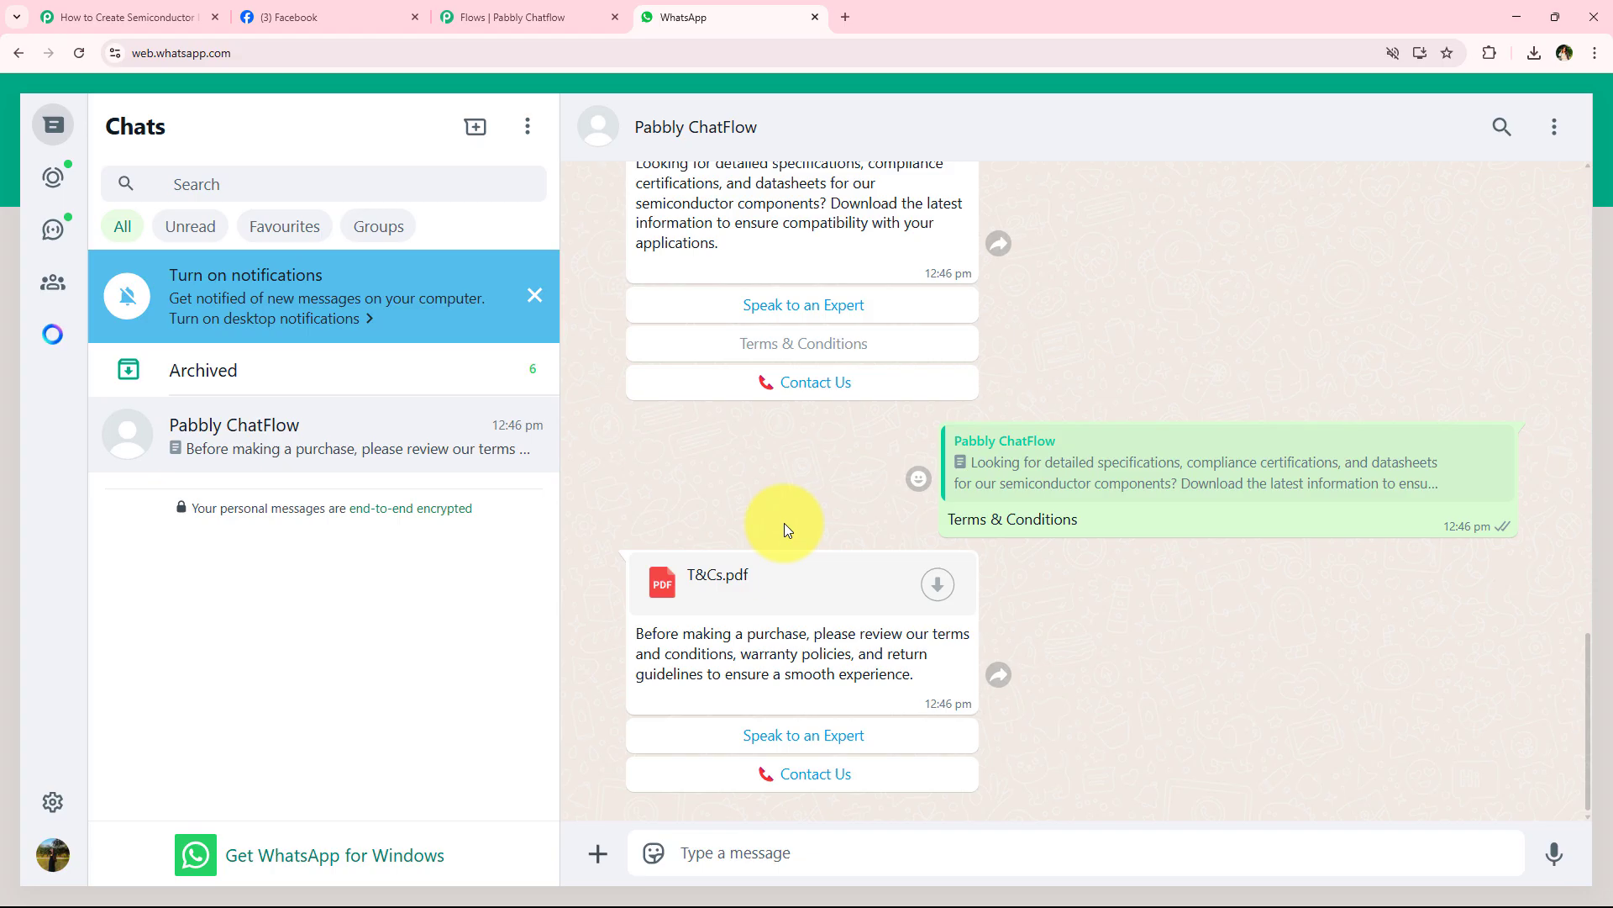
scroll(764, 454, "up", 8)
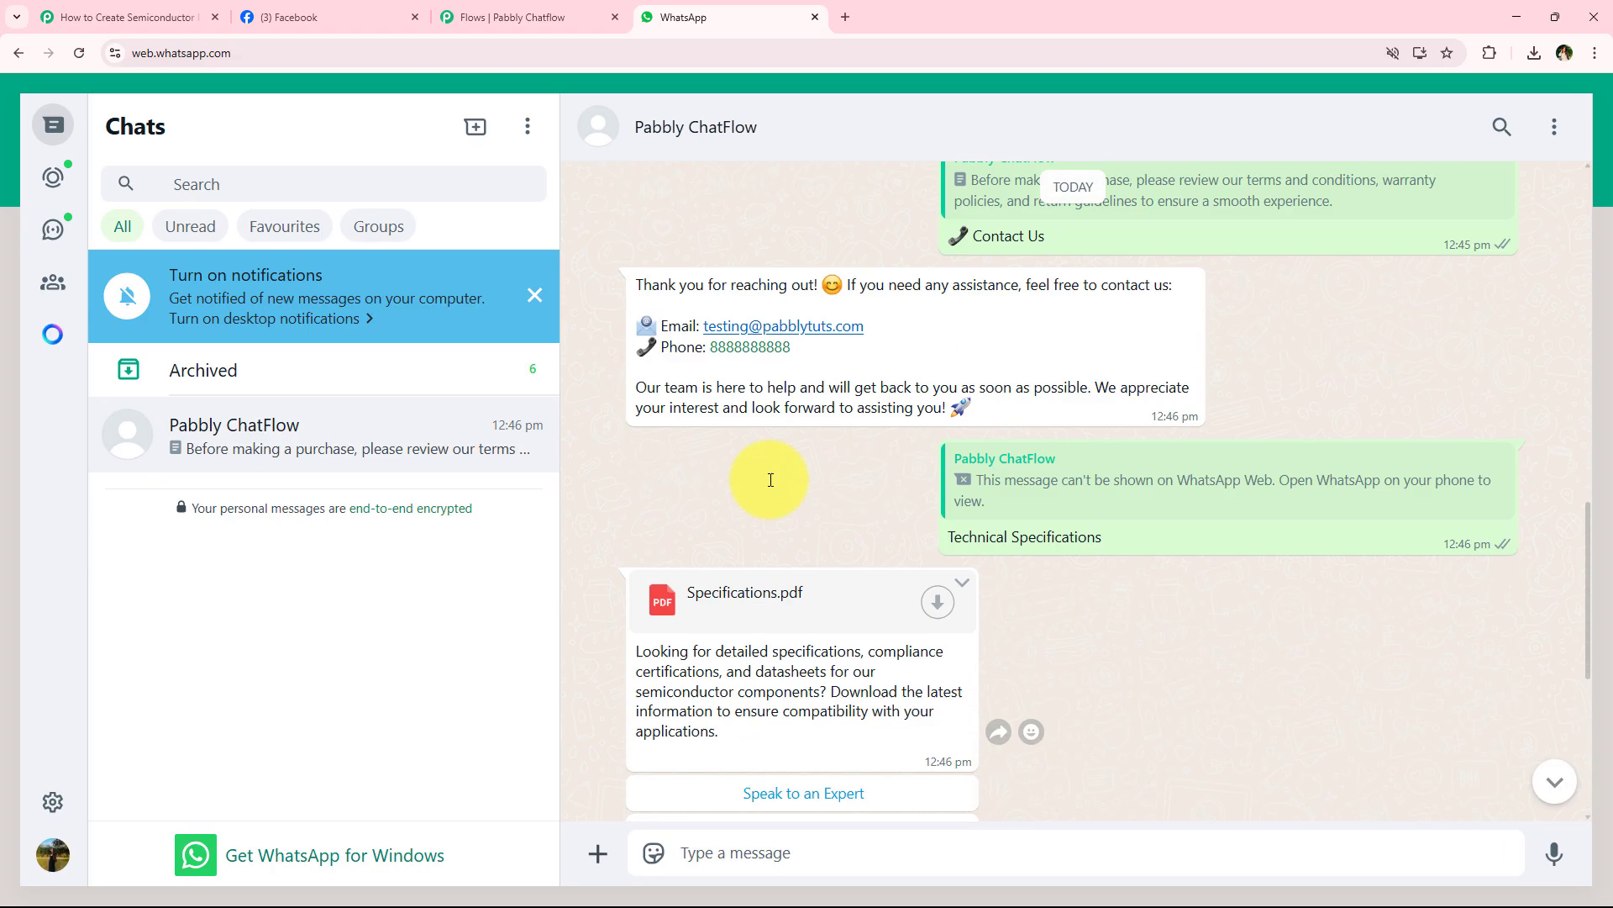
scroll(778, 590, "up", 10)
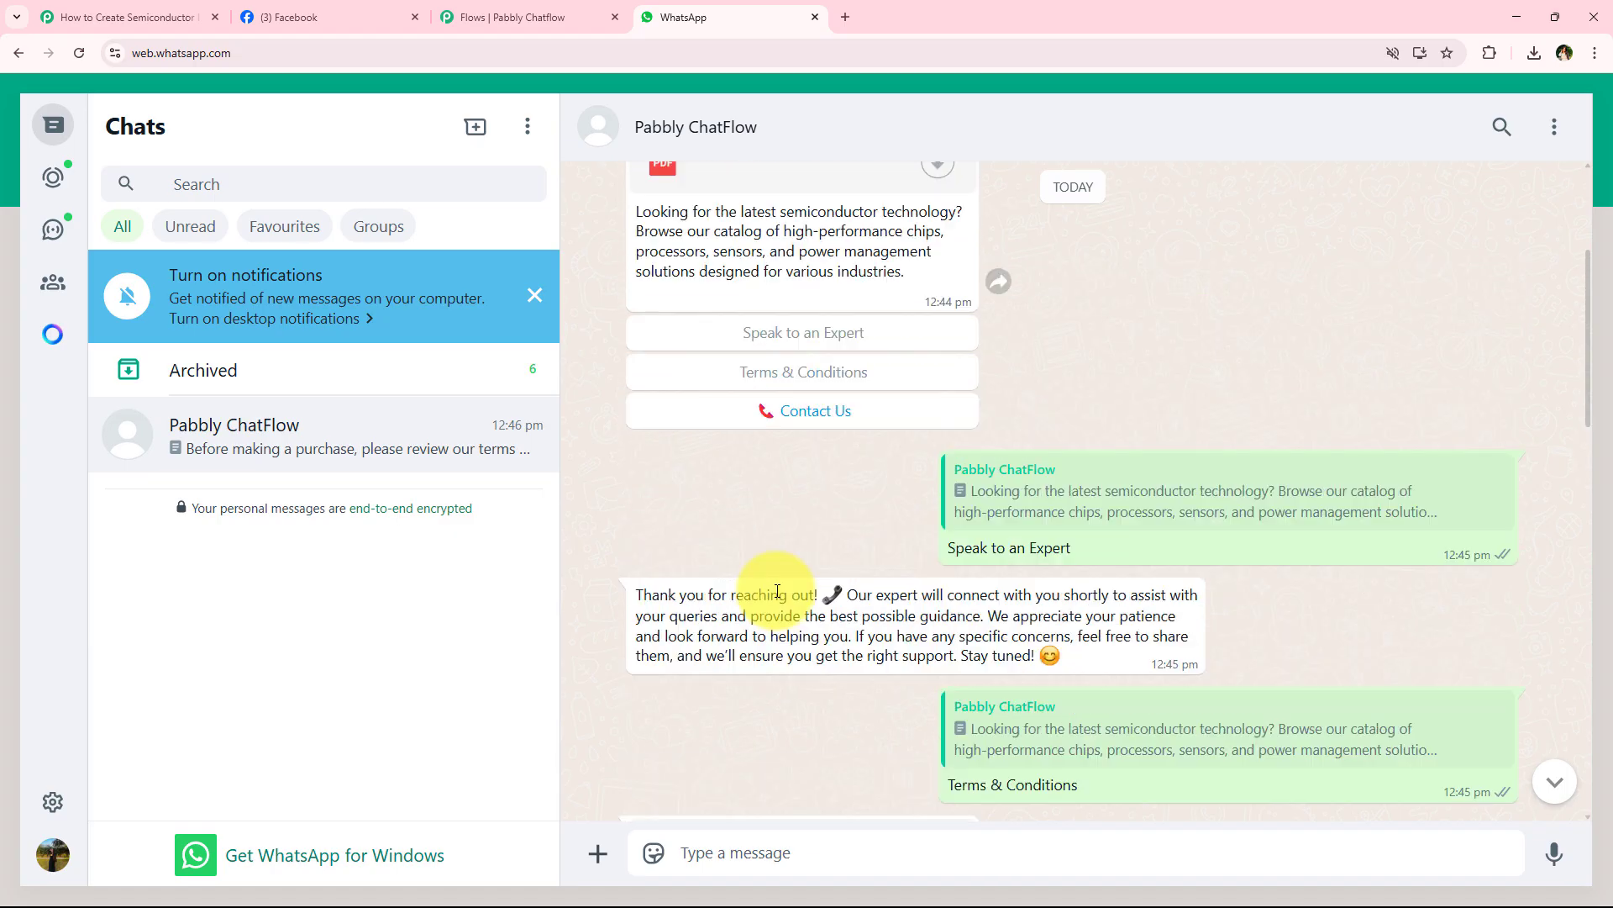
scroll(787, 507, "down", 12)
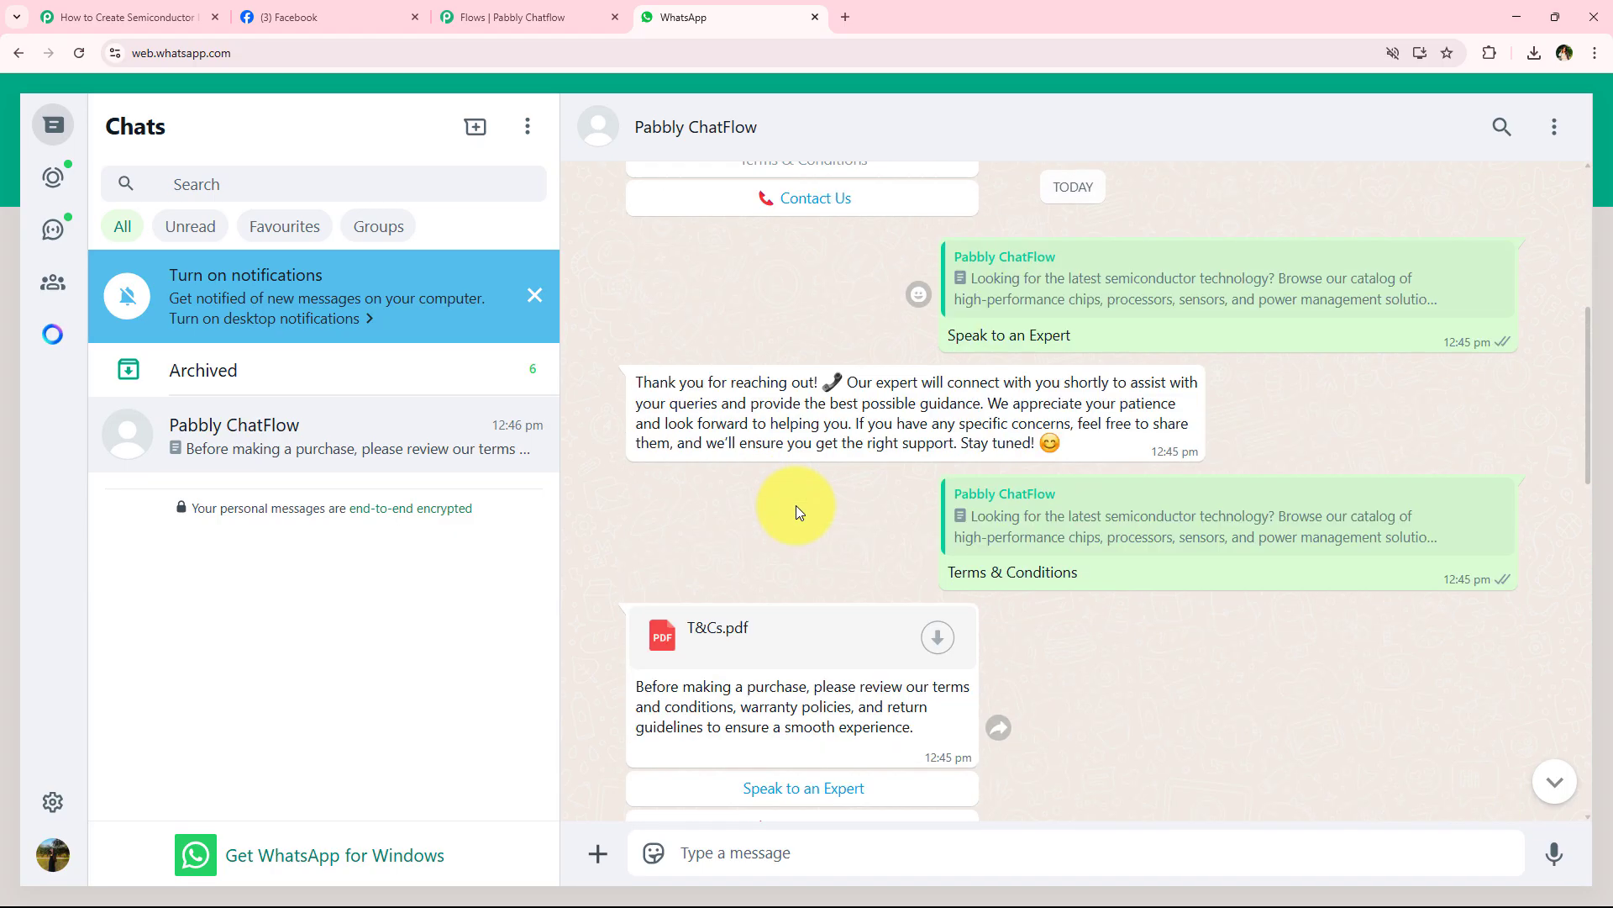
scroll(795, 506, "down", 9)
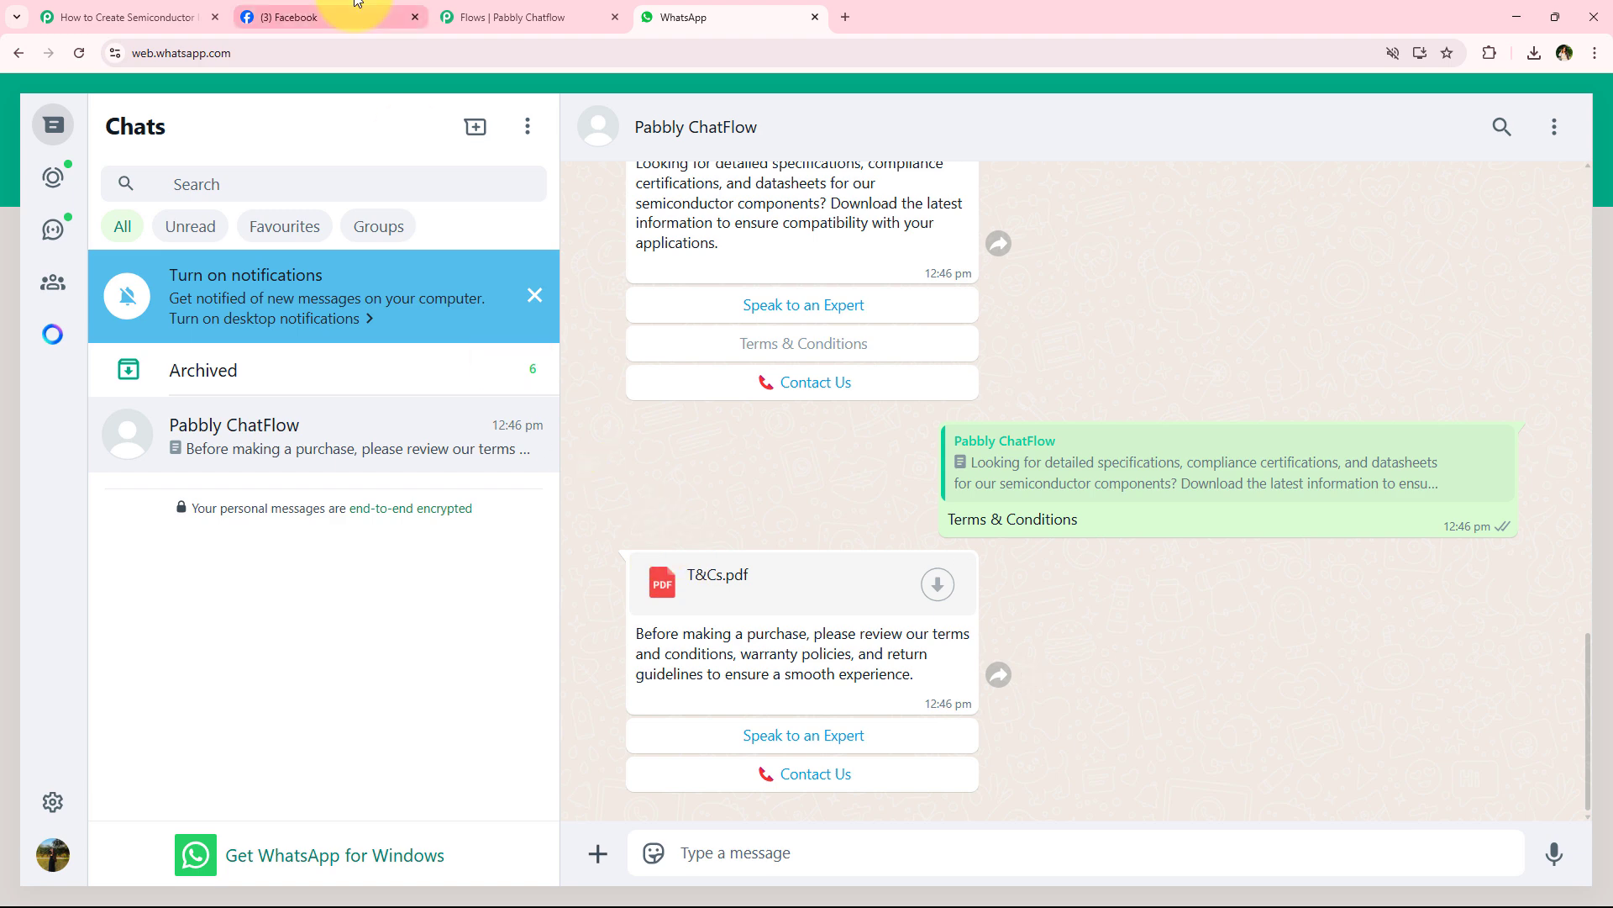
left_click(164, 17)
left_click(537, 17)
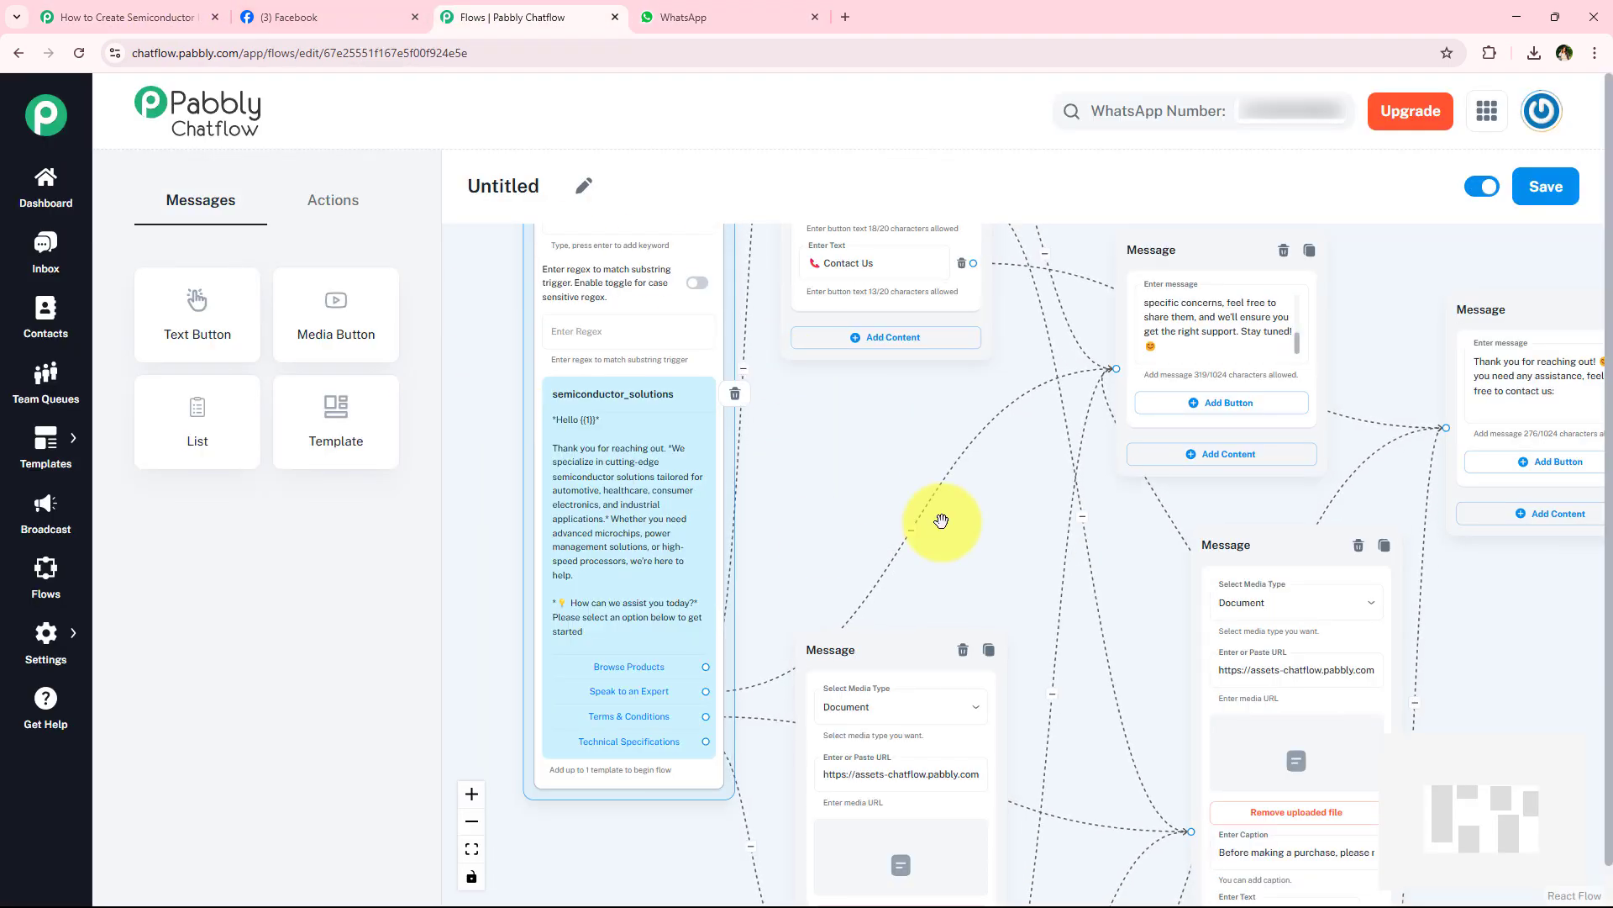
- Look over the Semiconductor Solutions flow and the Pabbly Connect workflow that links Facebook Lead Ads to Pabbly Chatflow
left_click_drag(939, 523, 869, 648)
scroll(996, 406, "down", 2)
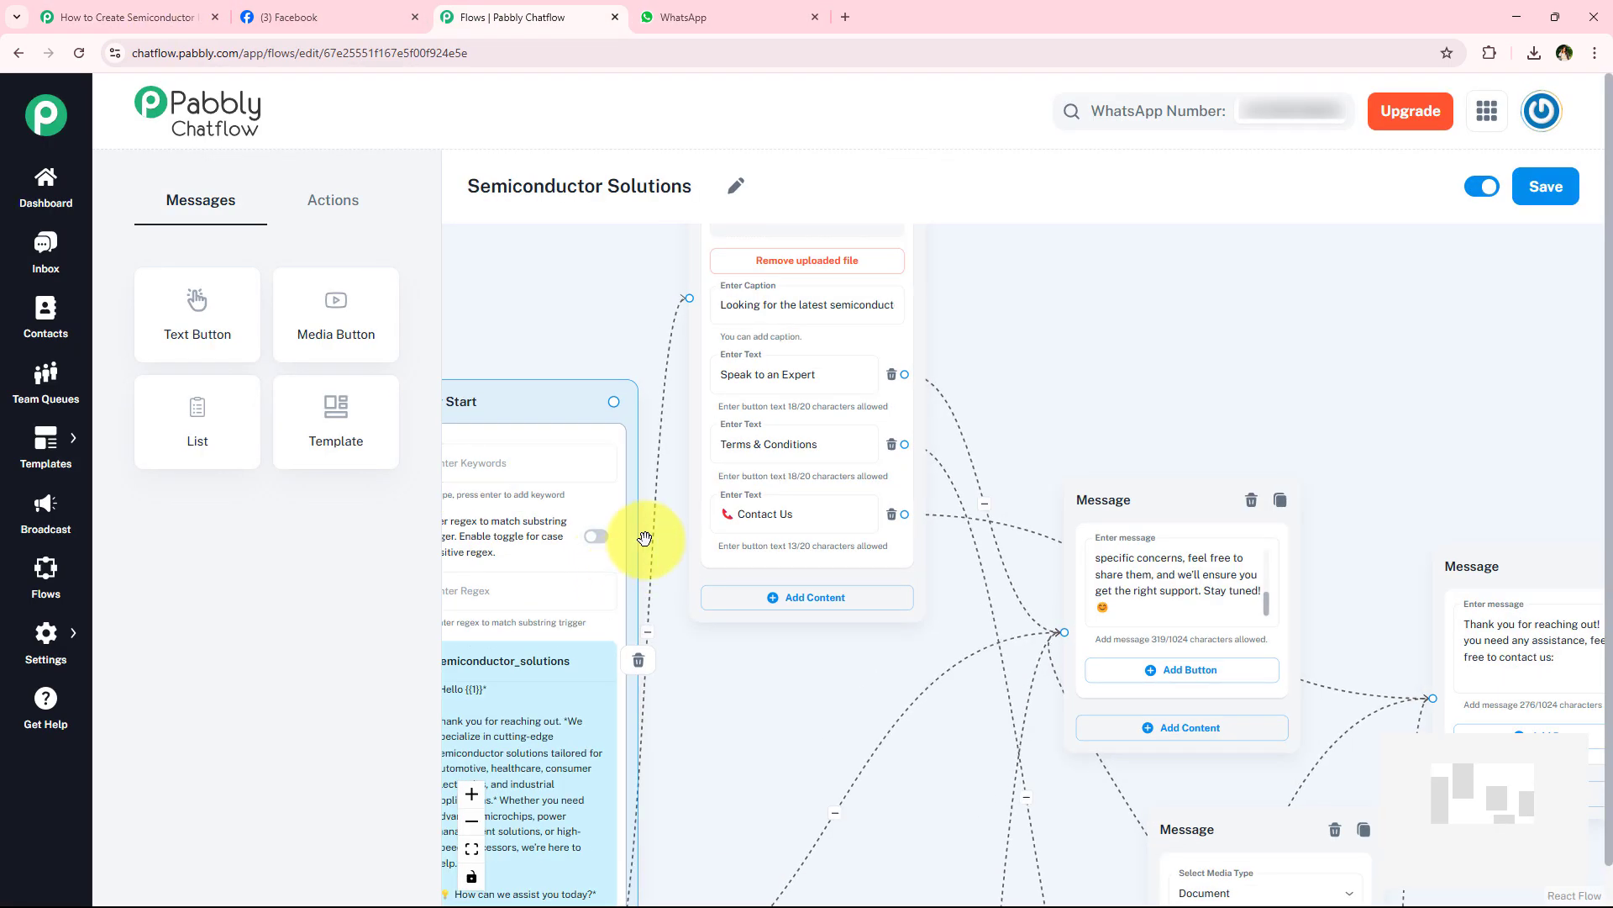
left_click(137, 19)
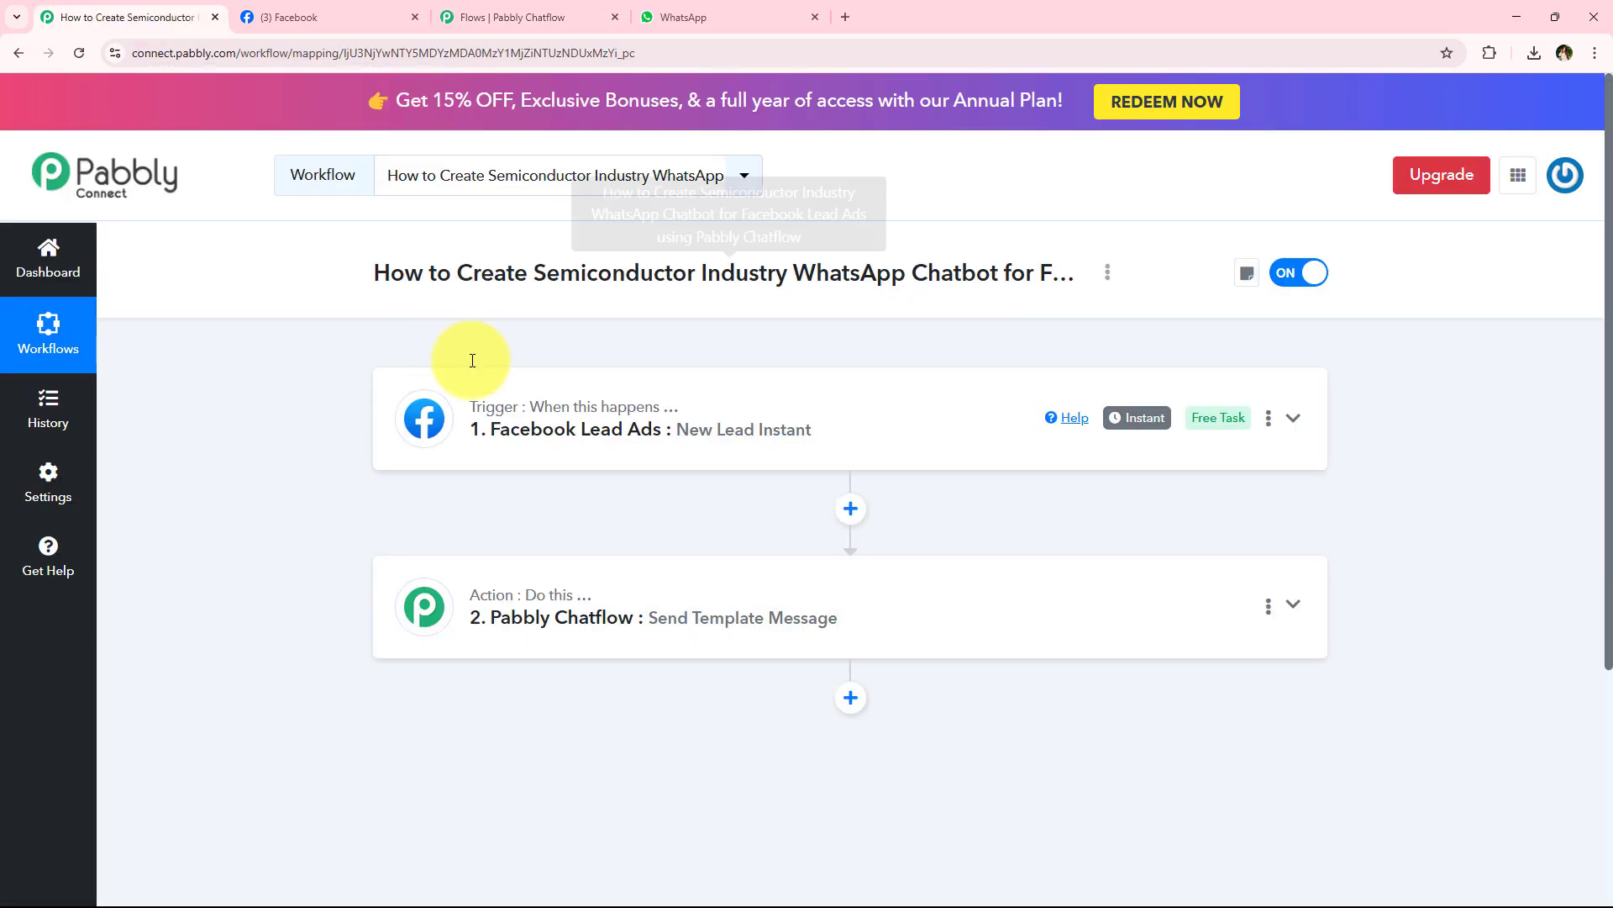
left_click(521, 17)
left_click(201, 11)
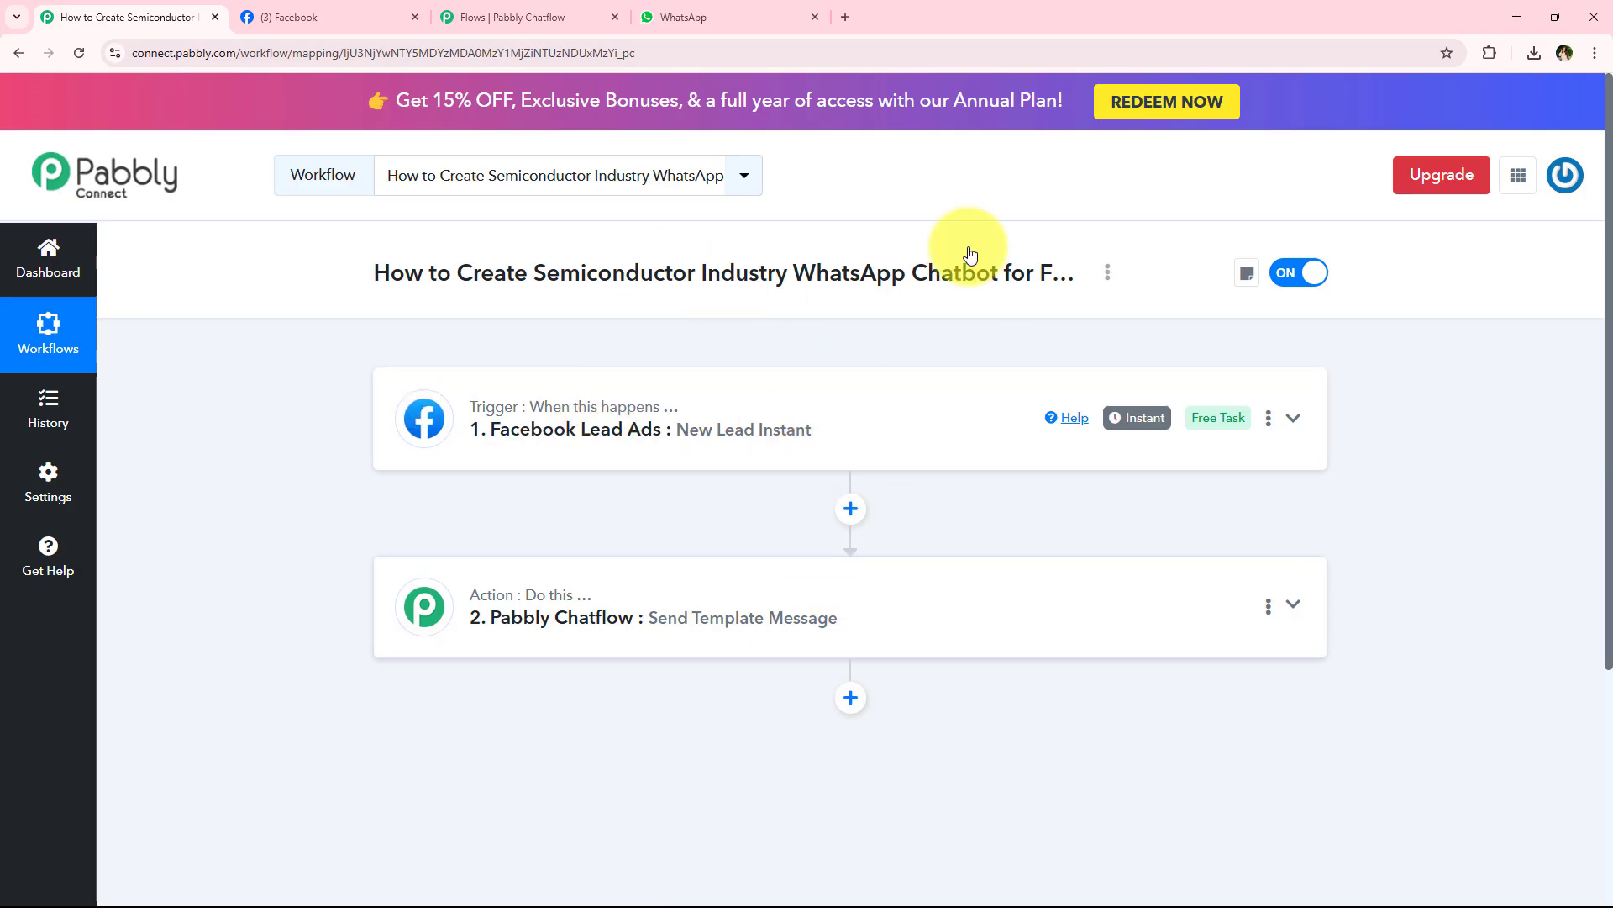
- Search Google for Meta for developers in a new browser tab and open the Lead Ads Testing Tool from its developer tools
left_click(845, 15)
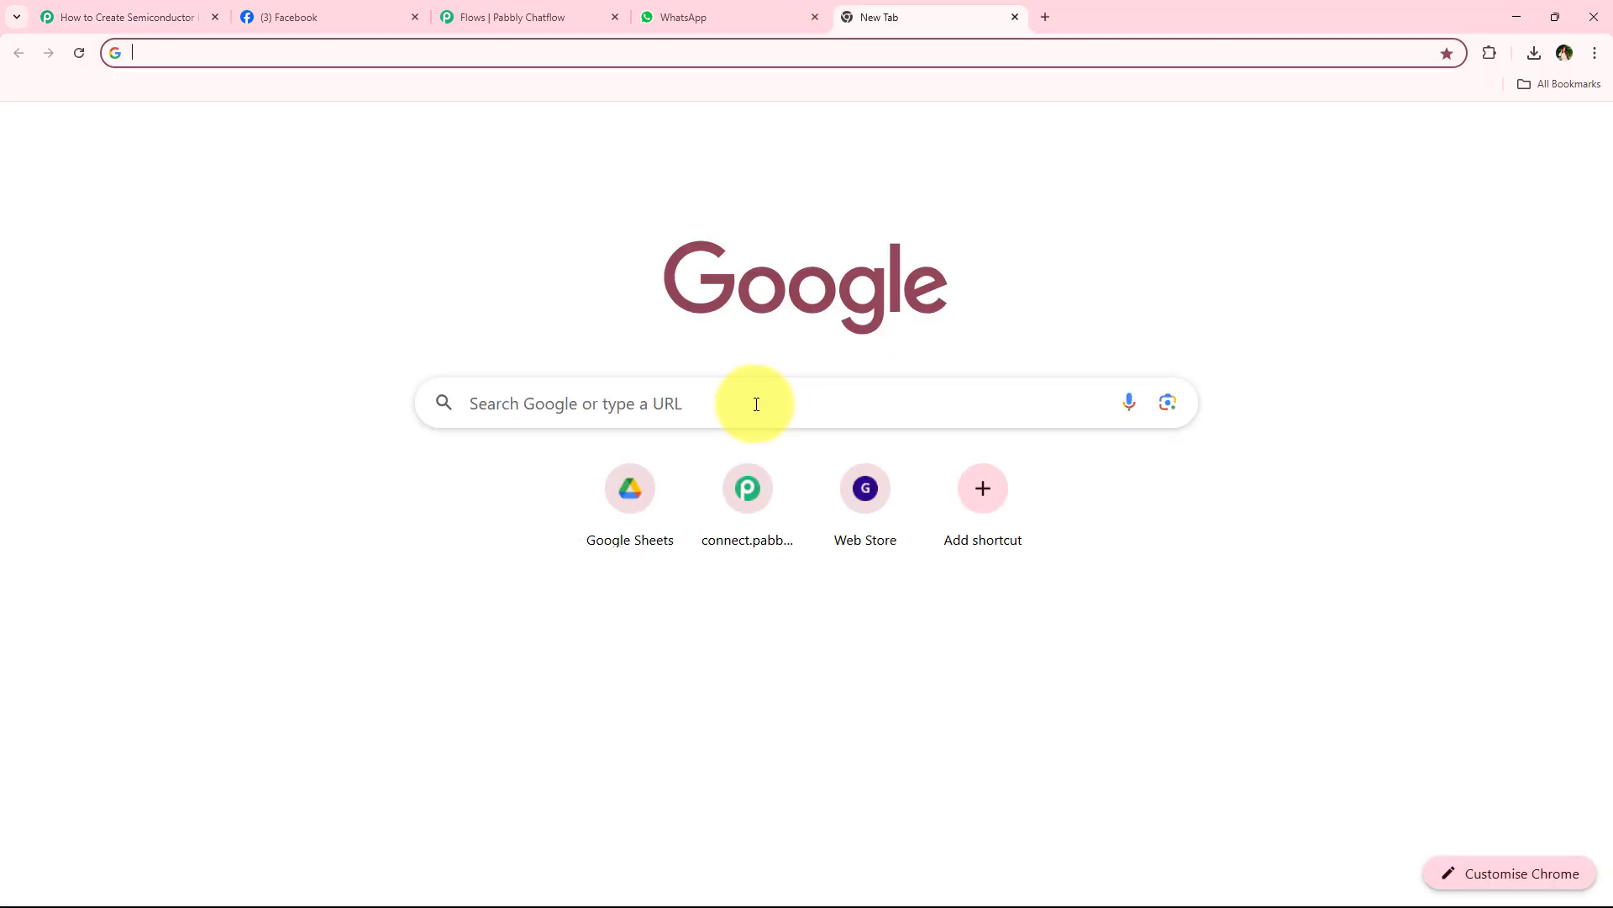
left_click(755, 401)
type("Met")
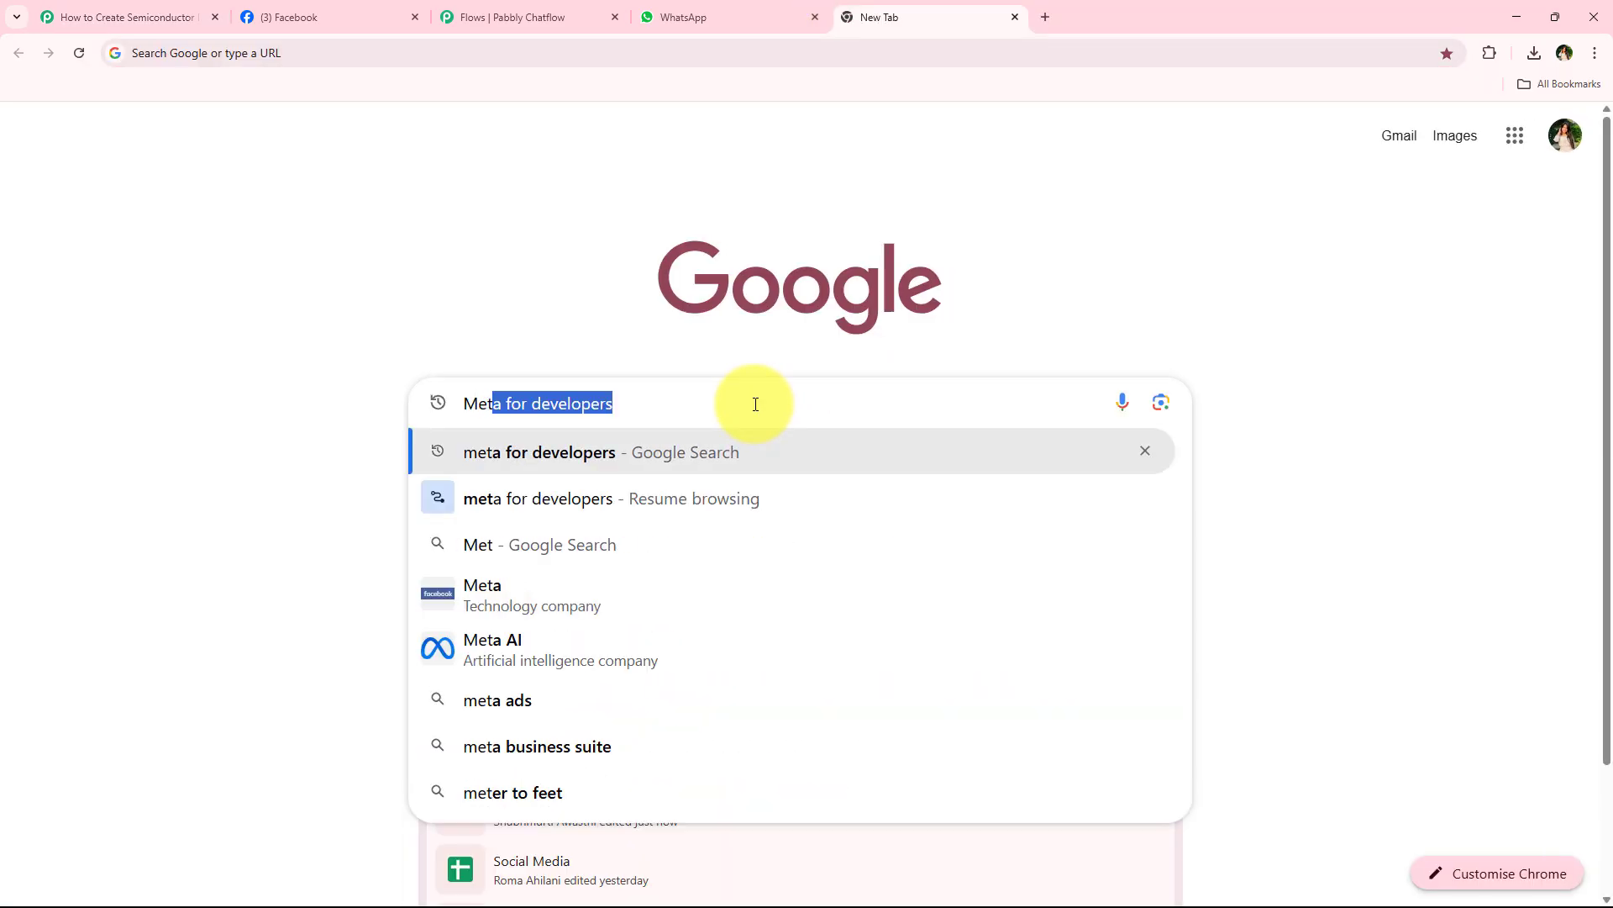
key("Return")
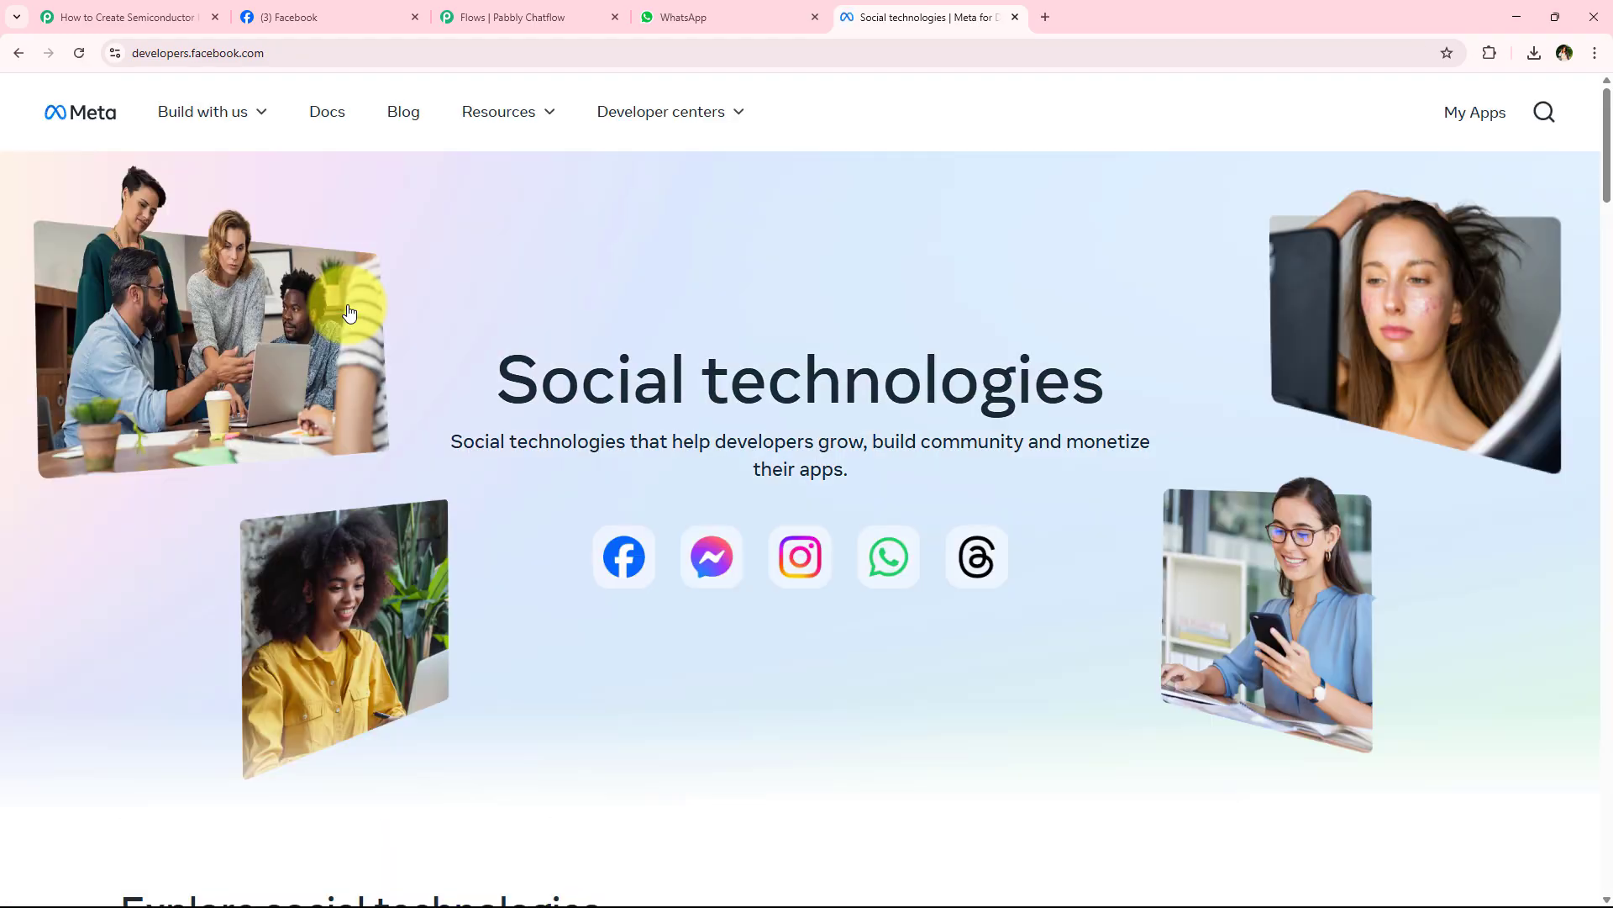
left_click(499, 114)
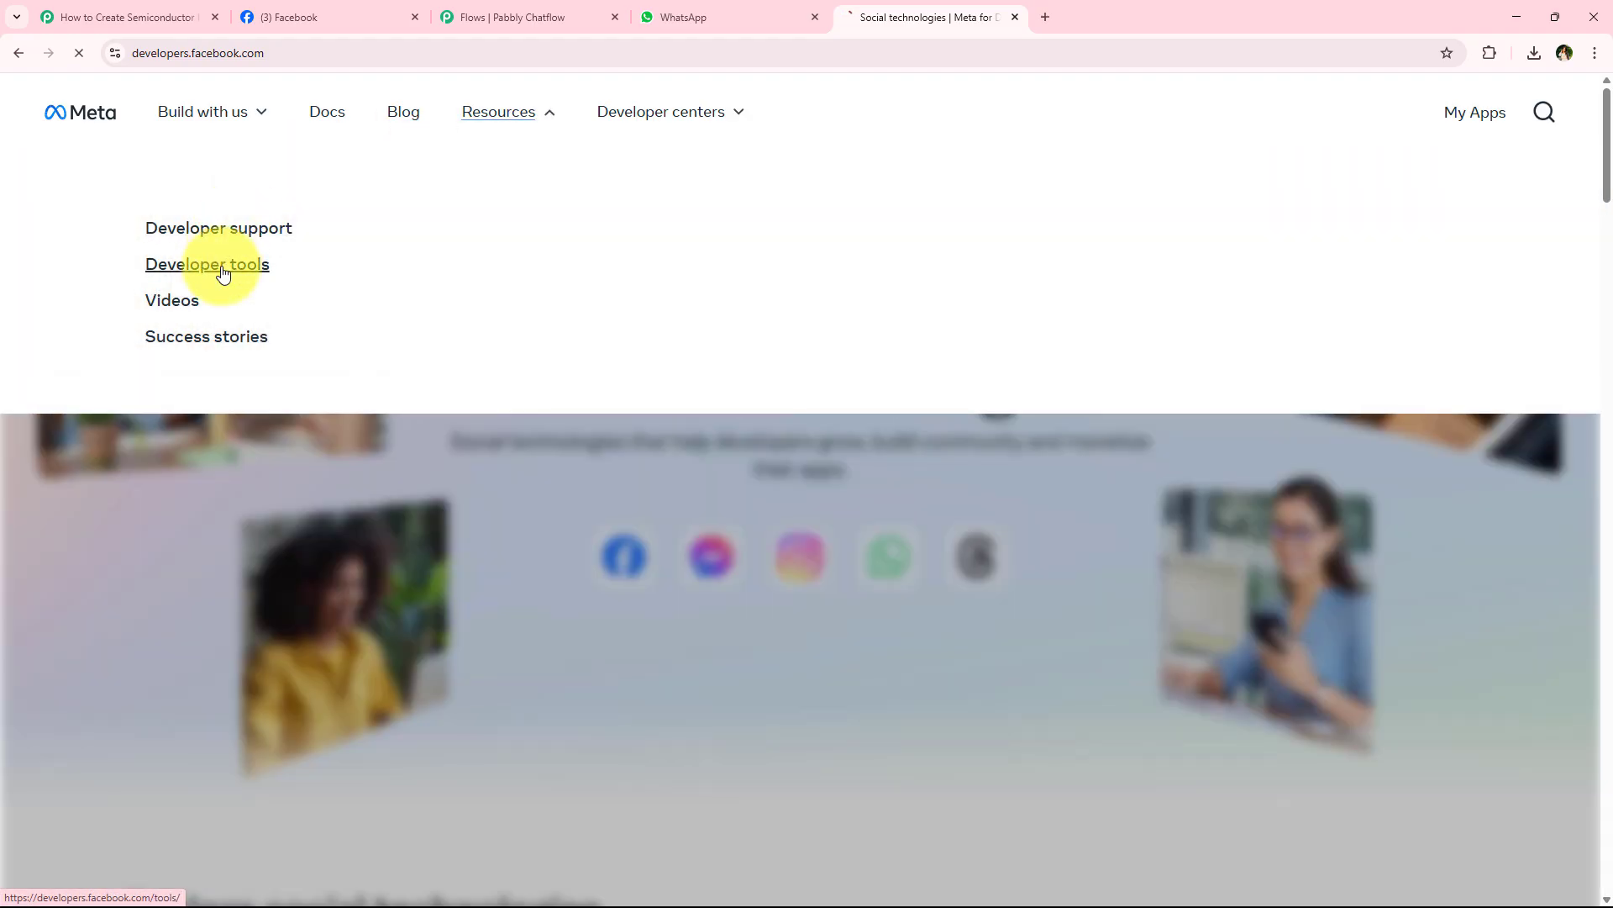
scroll(314, 368, "down", 3)
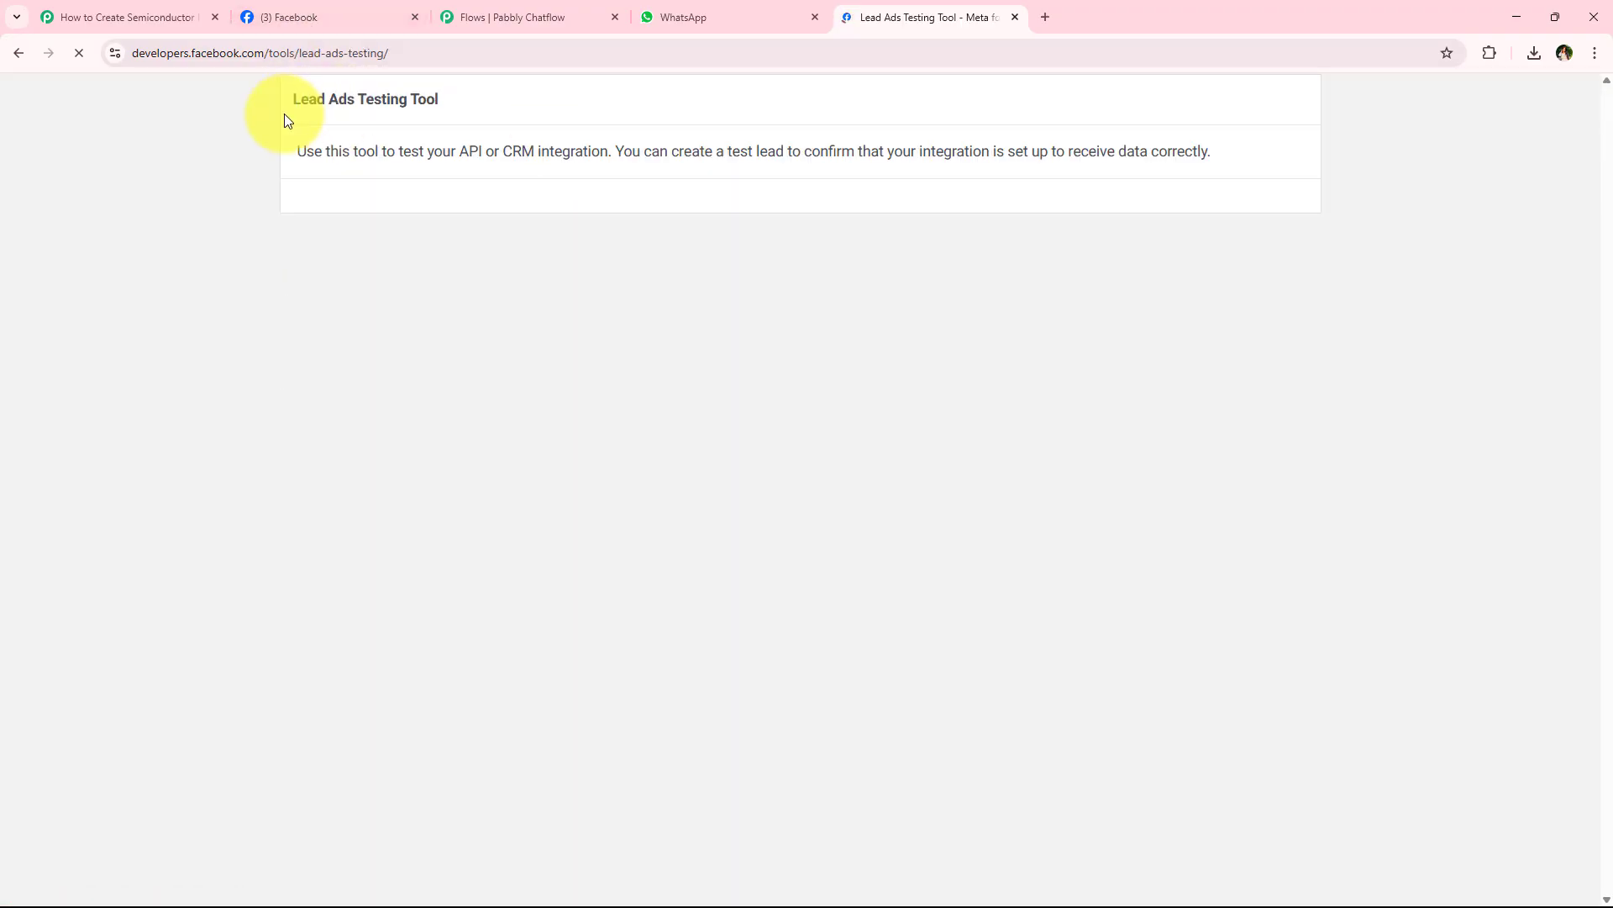
left_click_drag(284, 109, 462, 108)
left_click(462, 106)
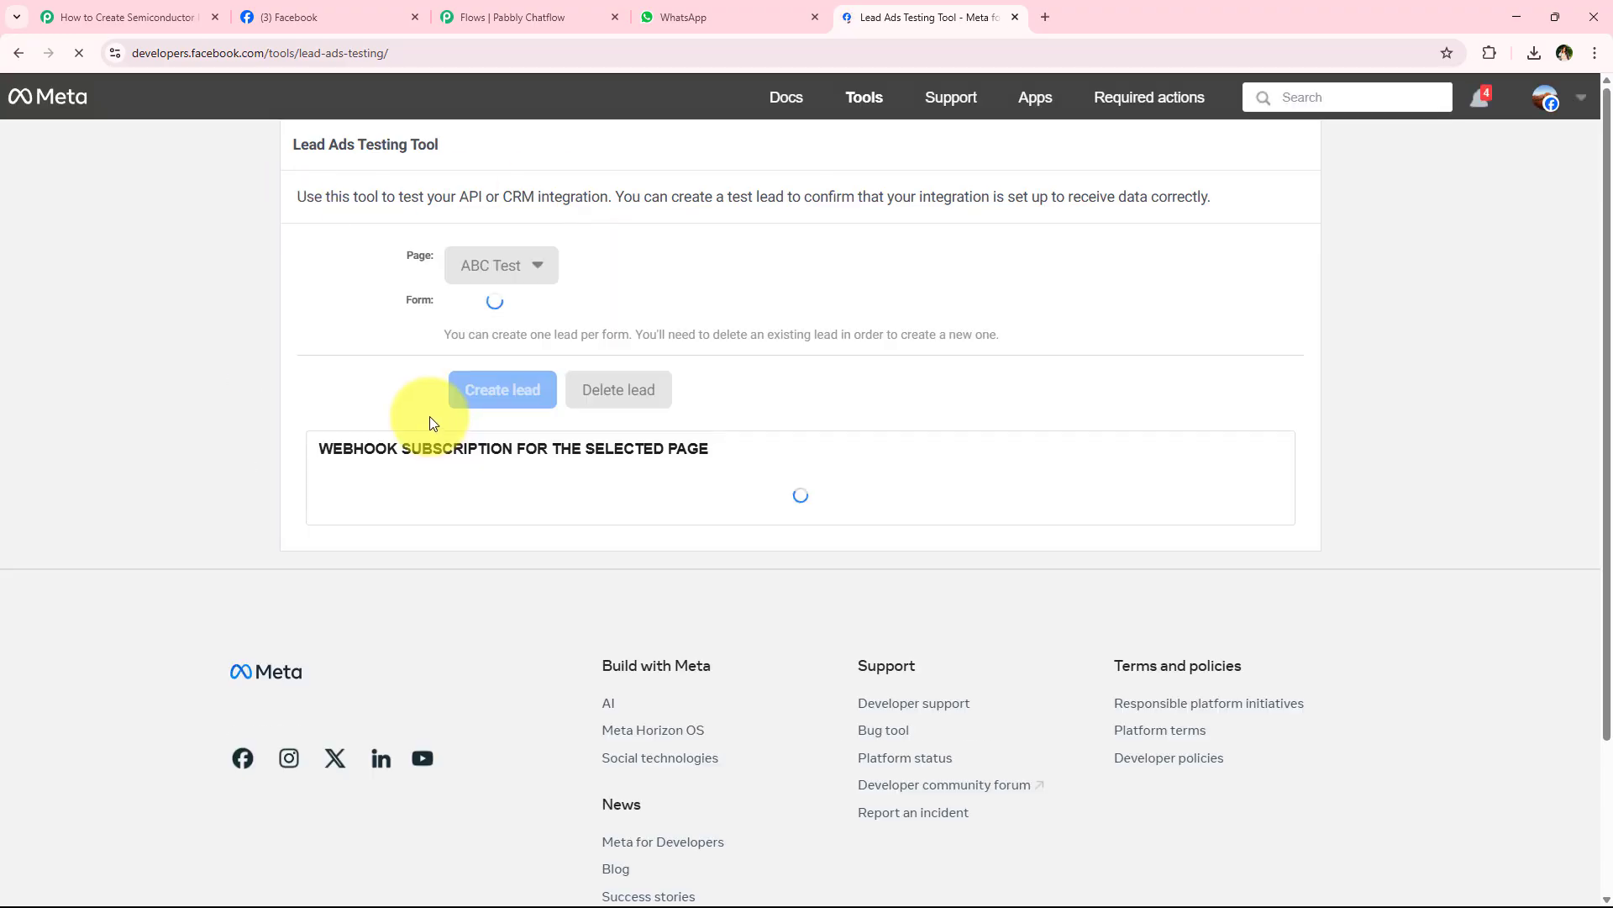
- Select the ChipPrime page and its Facebook Lead Ads Form in the Lead Ads Testing Tool
left_click(138, 17)
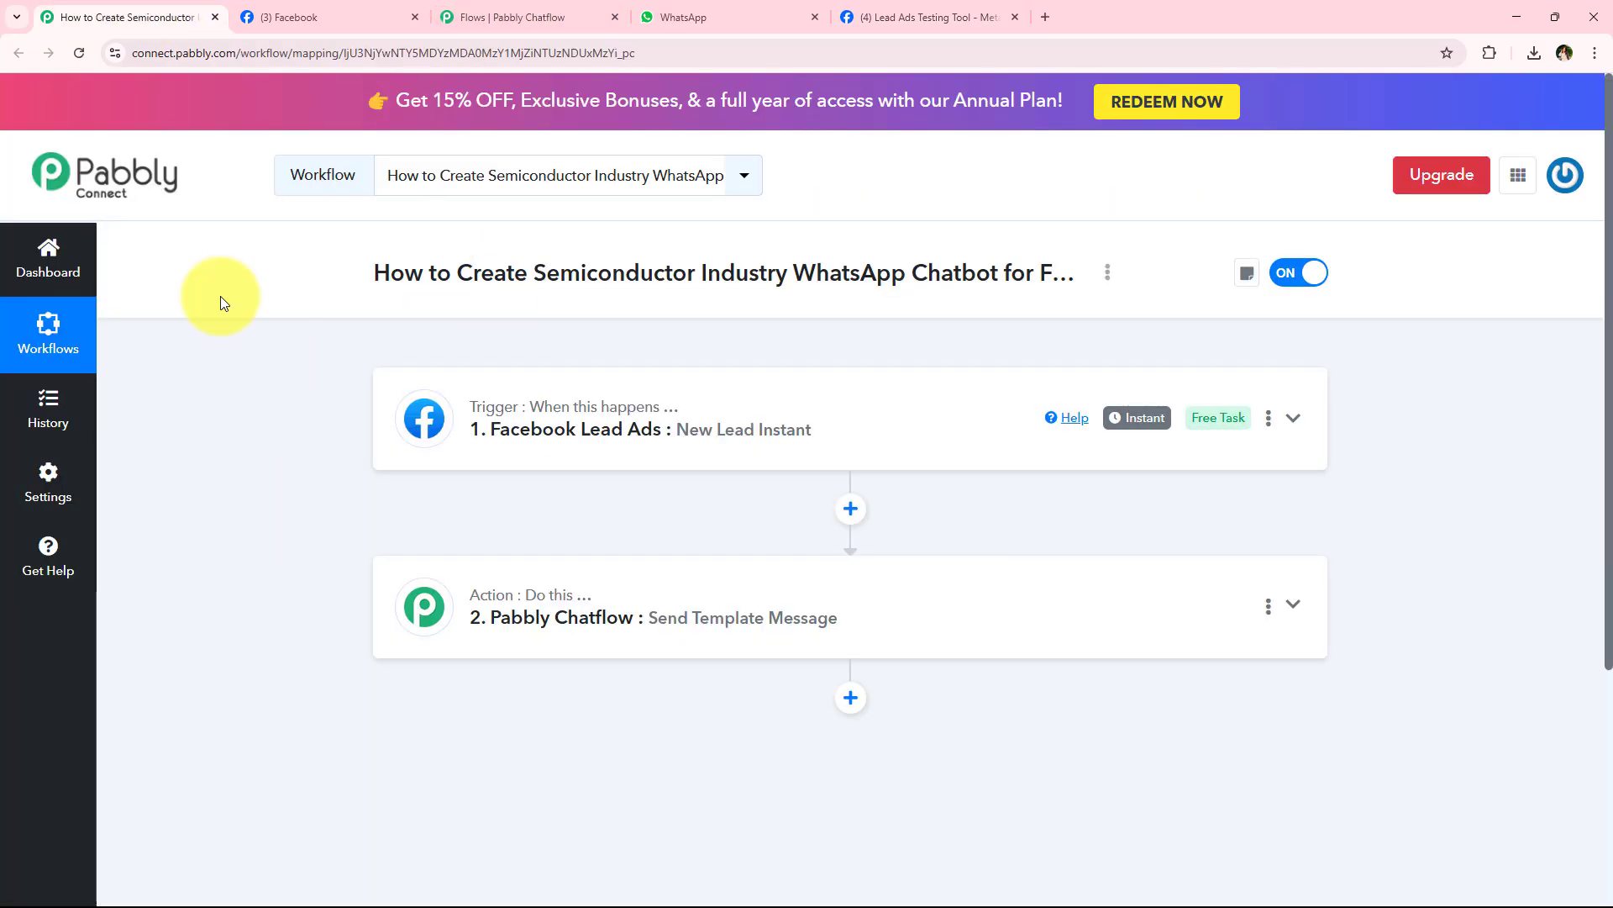
left_click(973, 16)
left_click(477, 266)
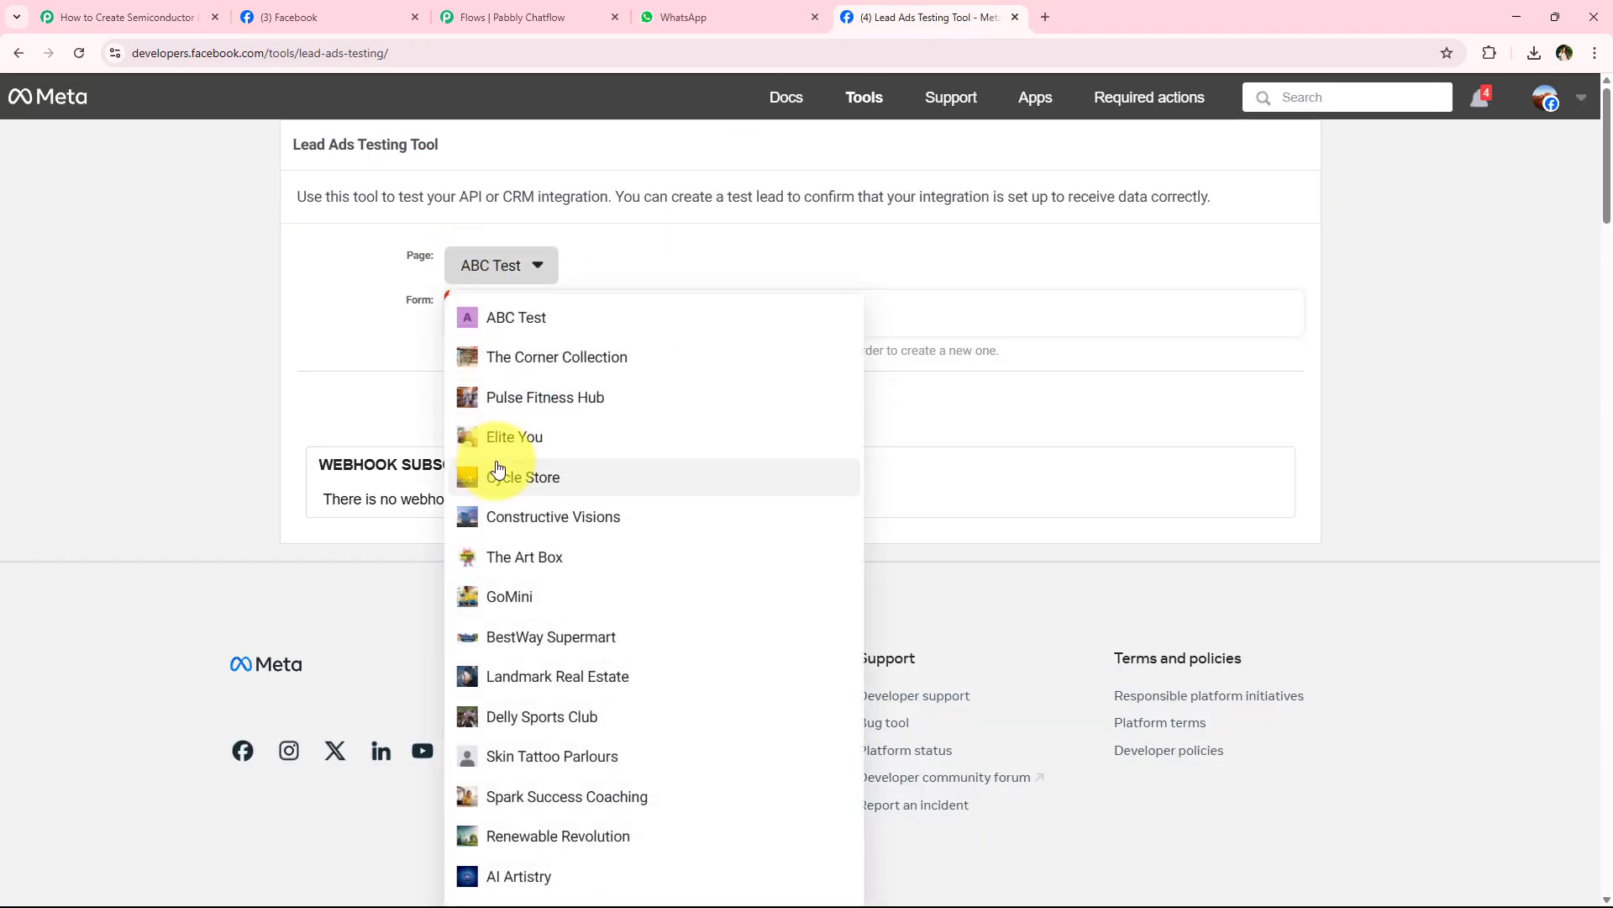
scroll(402, 529, "down", 1)
scroll(400, 537, "down", 10)
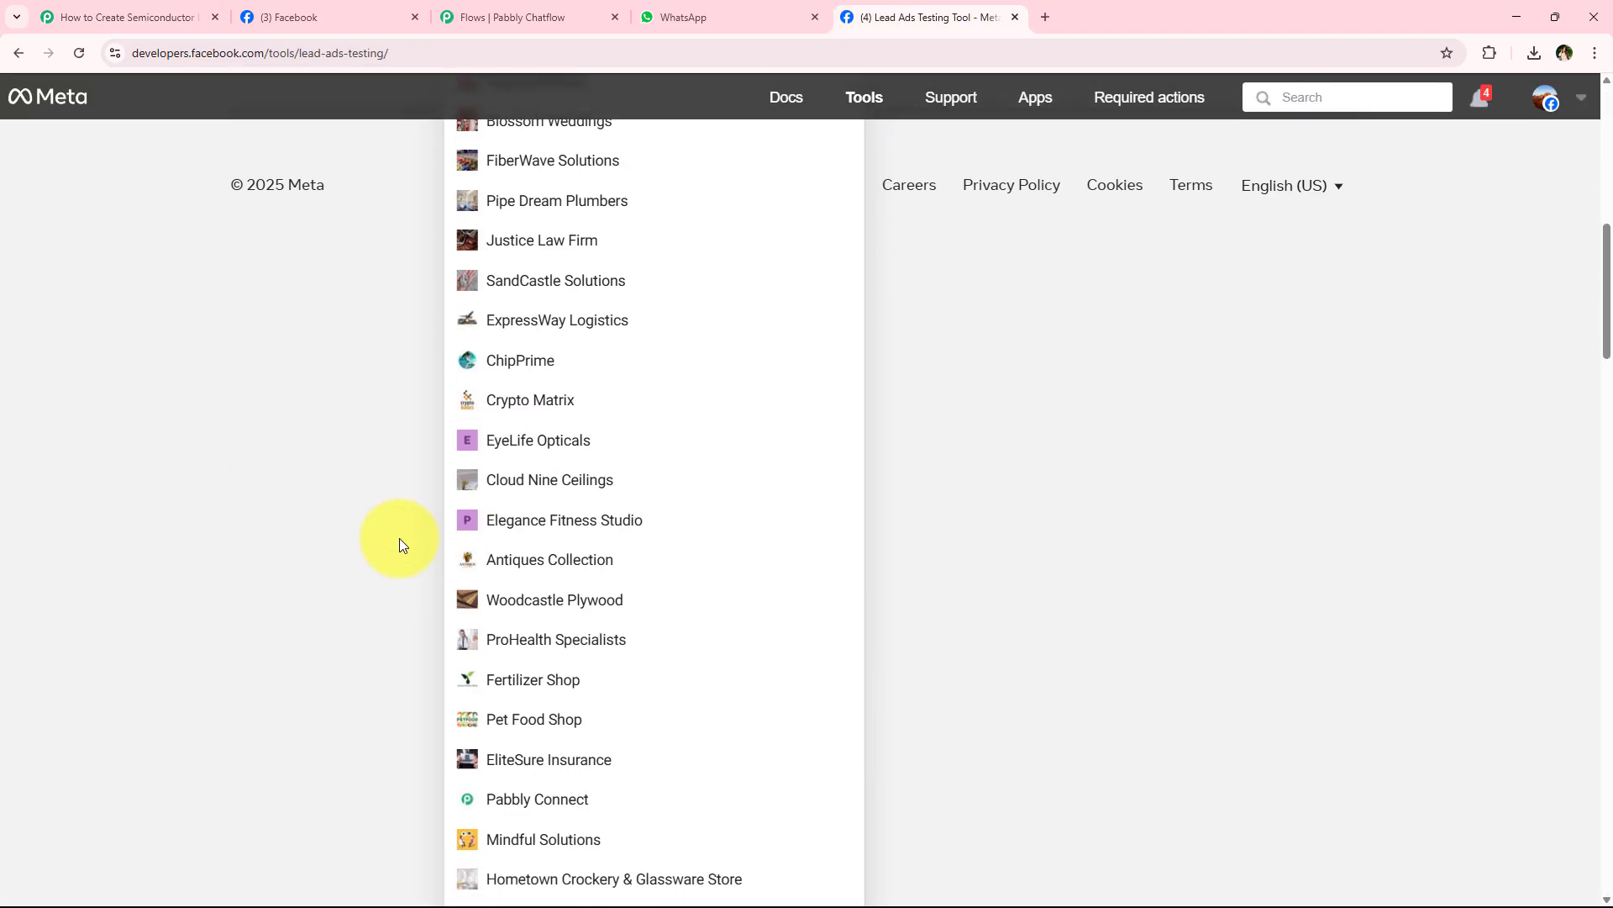
left_click(546, 265)
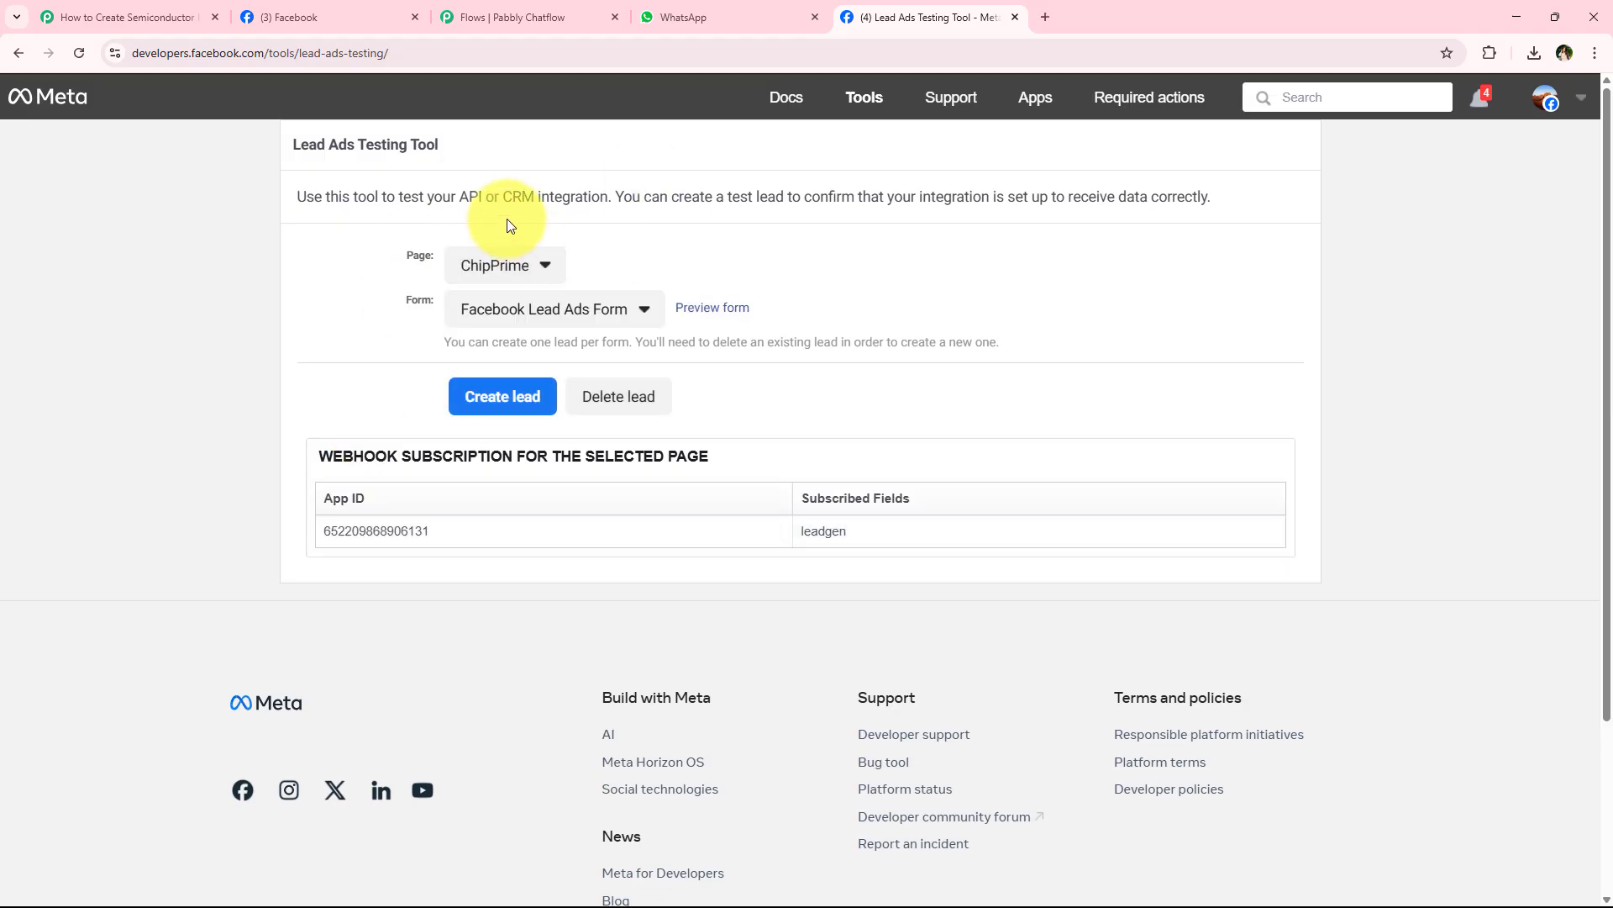
left_click(505, 309)
mouse_move(533, 349)
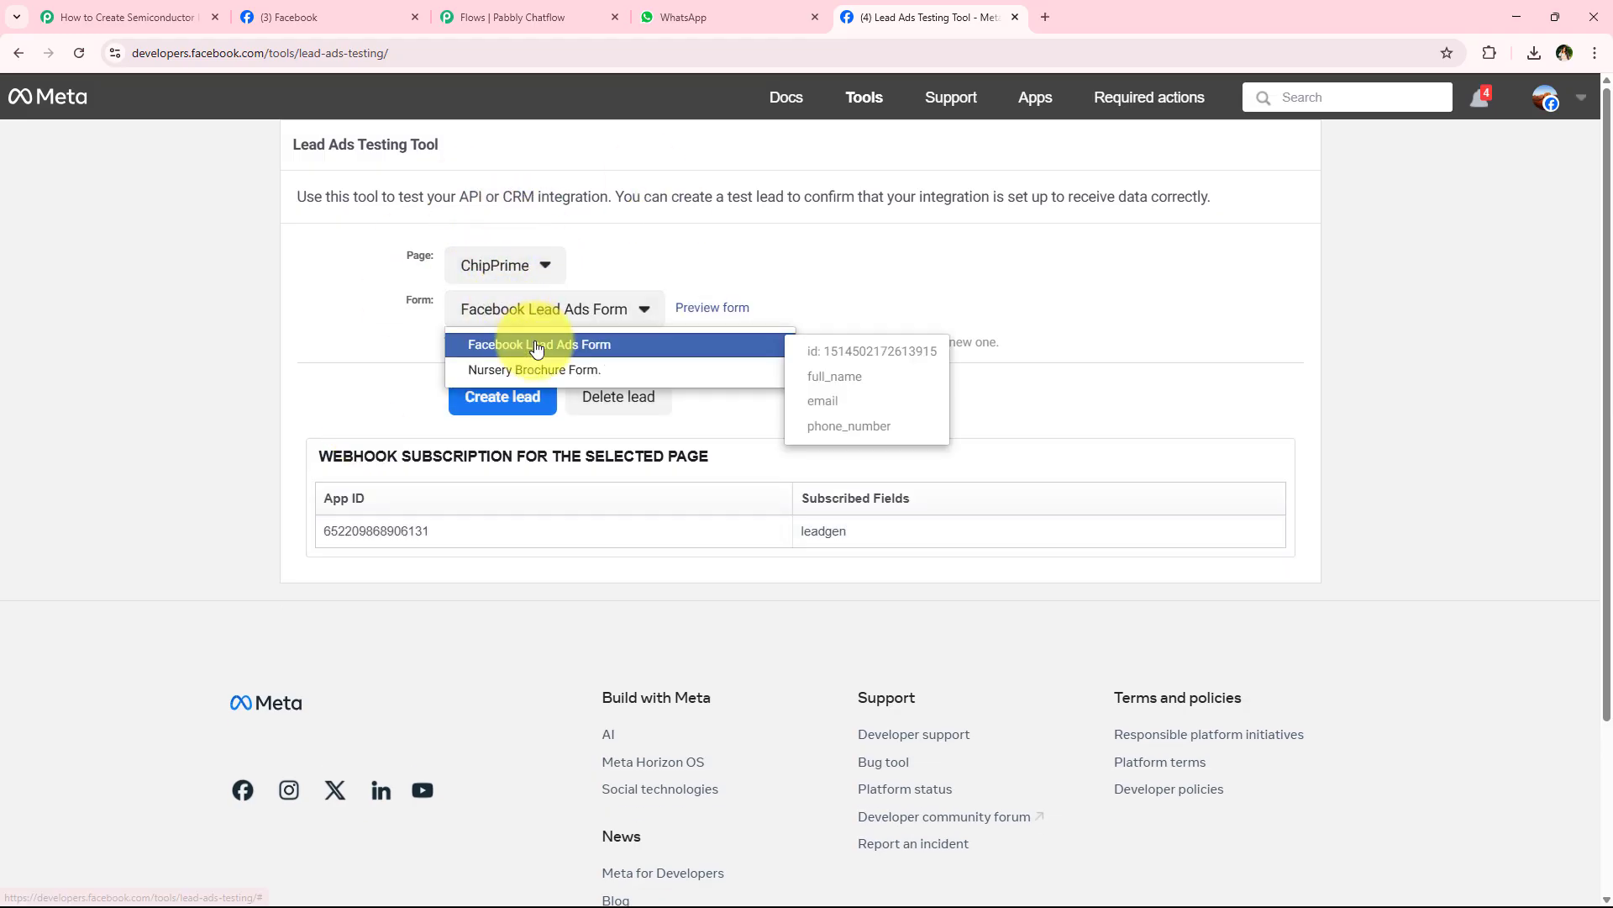
left_click(720, 347)
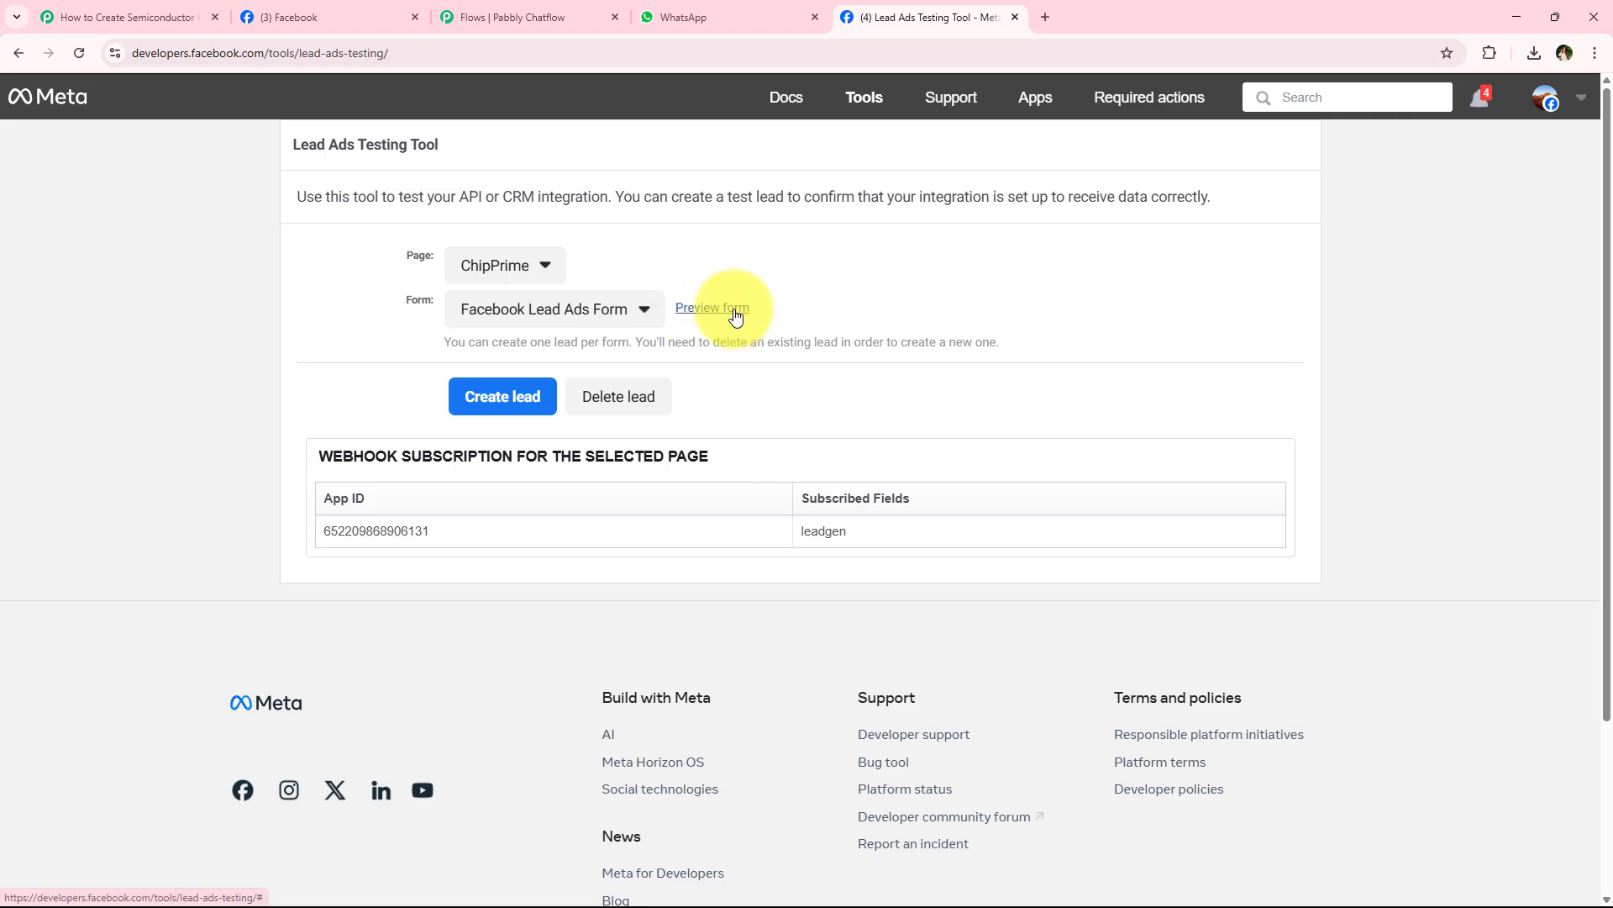
- Preview the form, fill in the test lead's full name, email and phone number, submit it and close the form
left_click(727, 323)
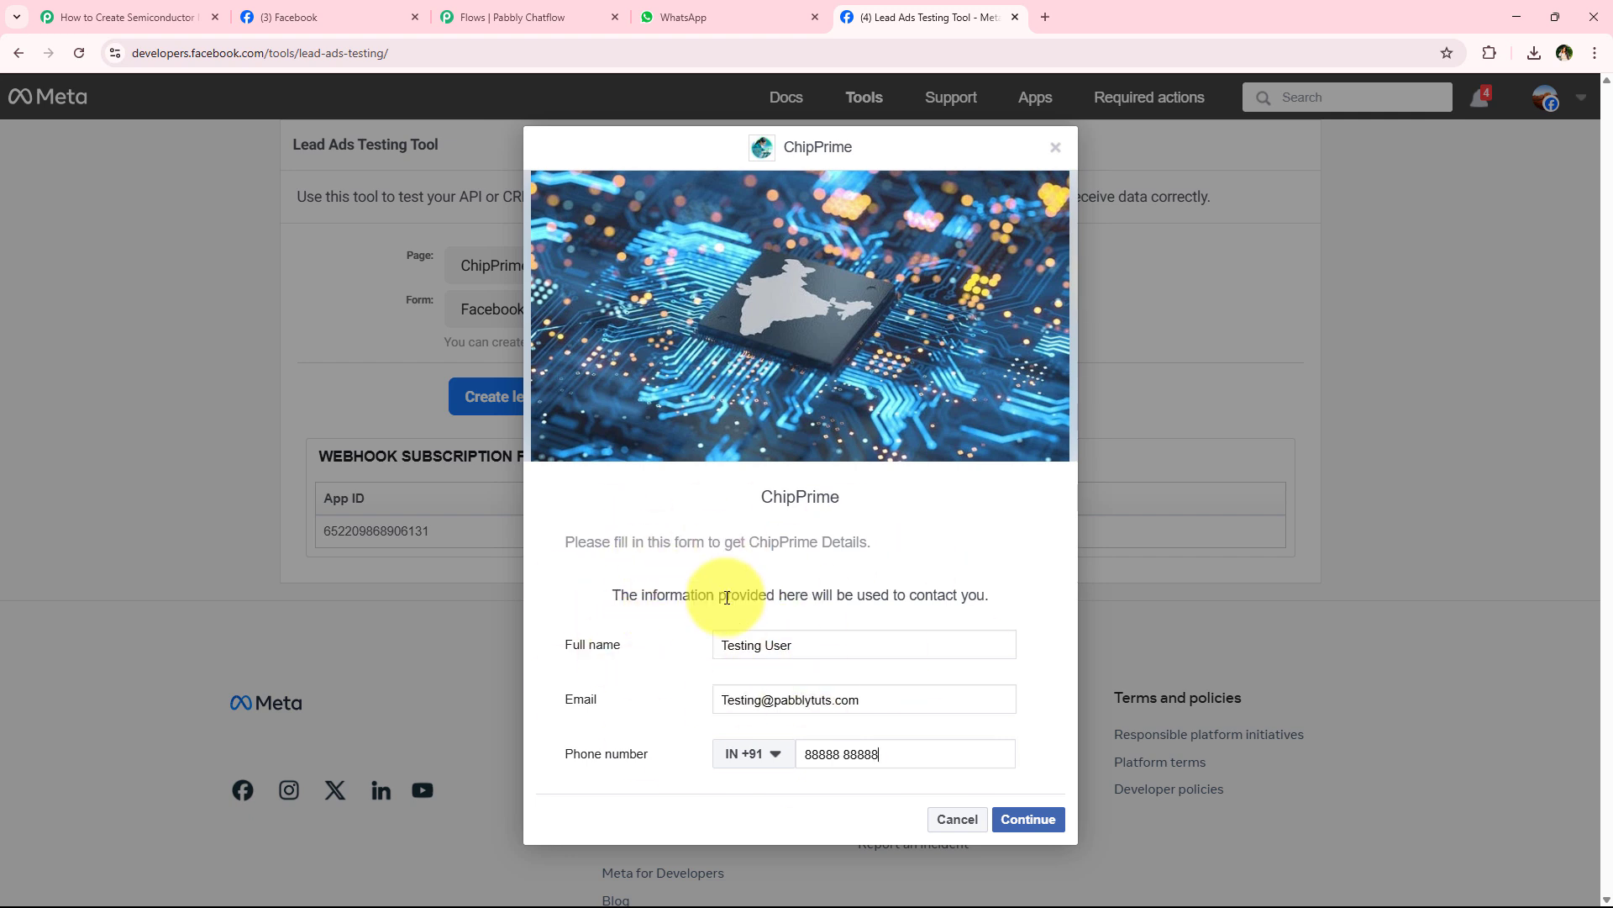
left_click(1045, 828)
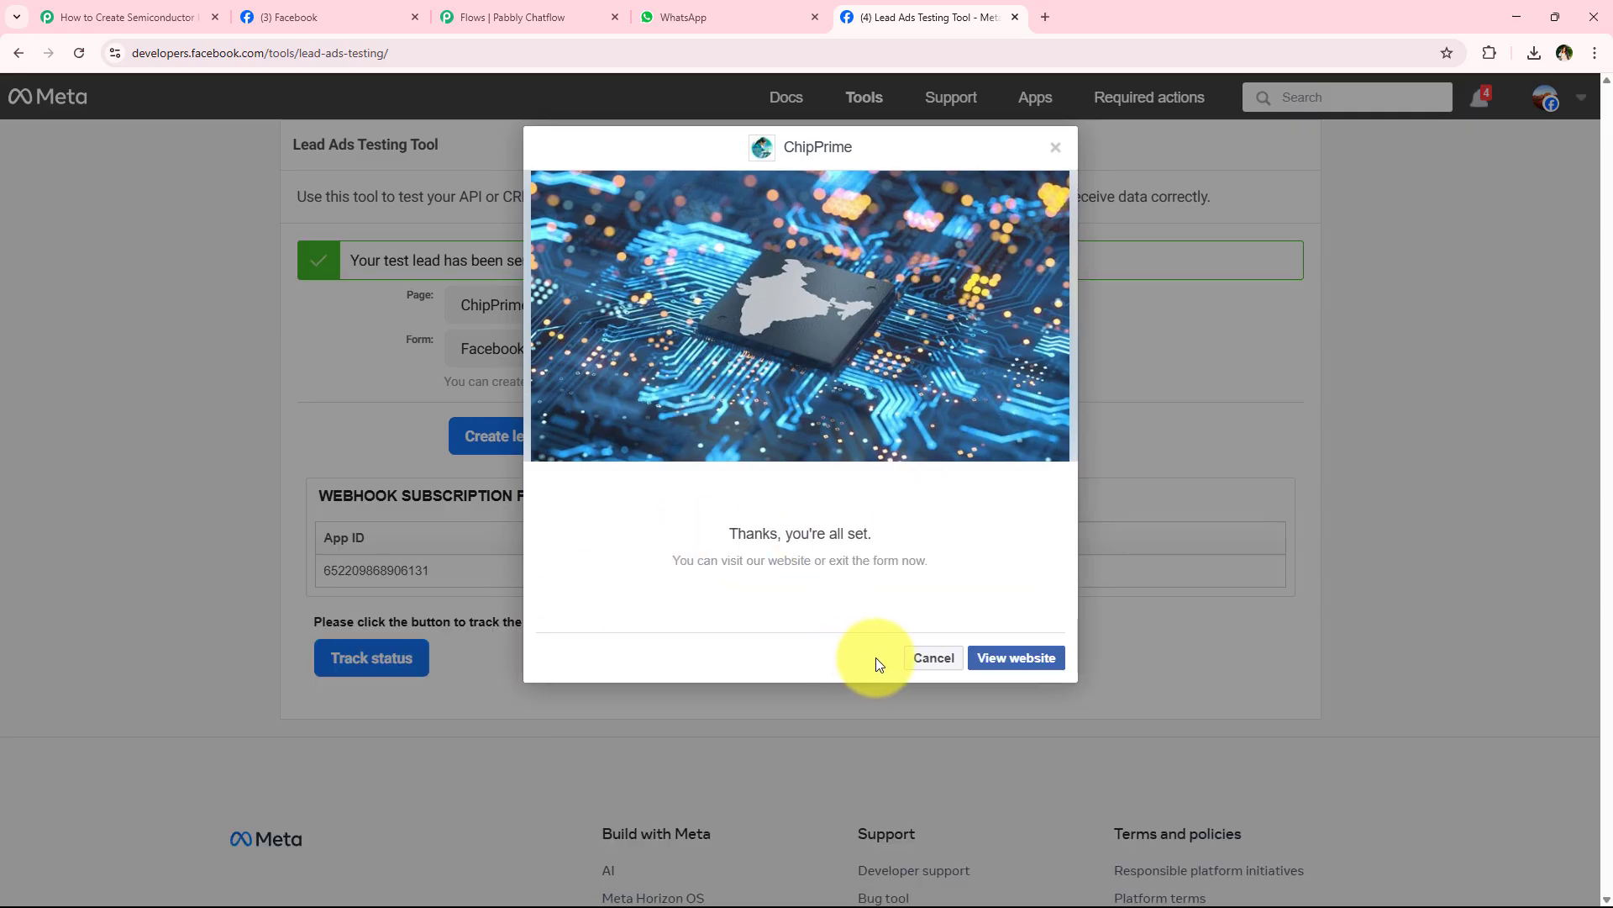
left_click(936, 650)
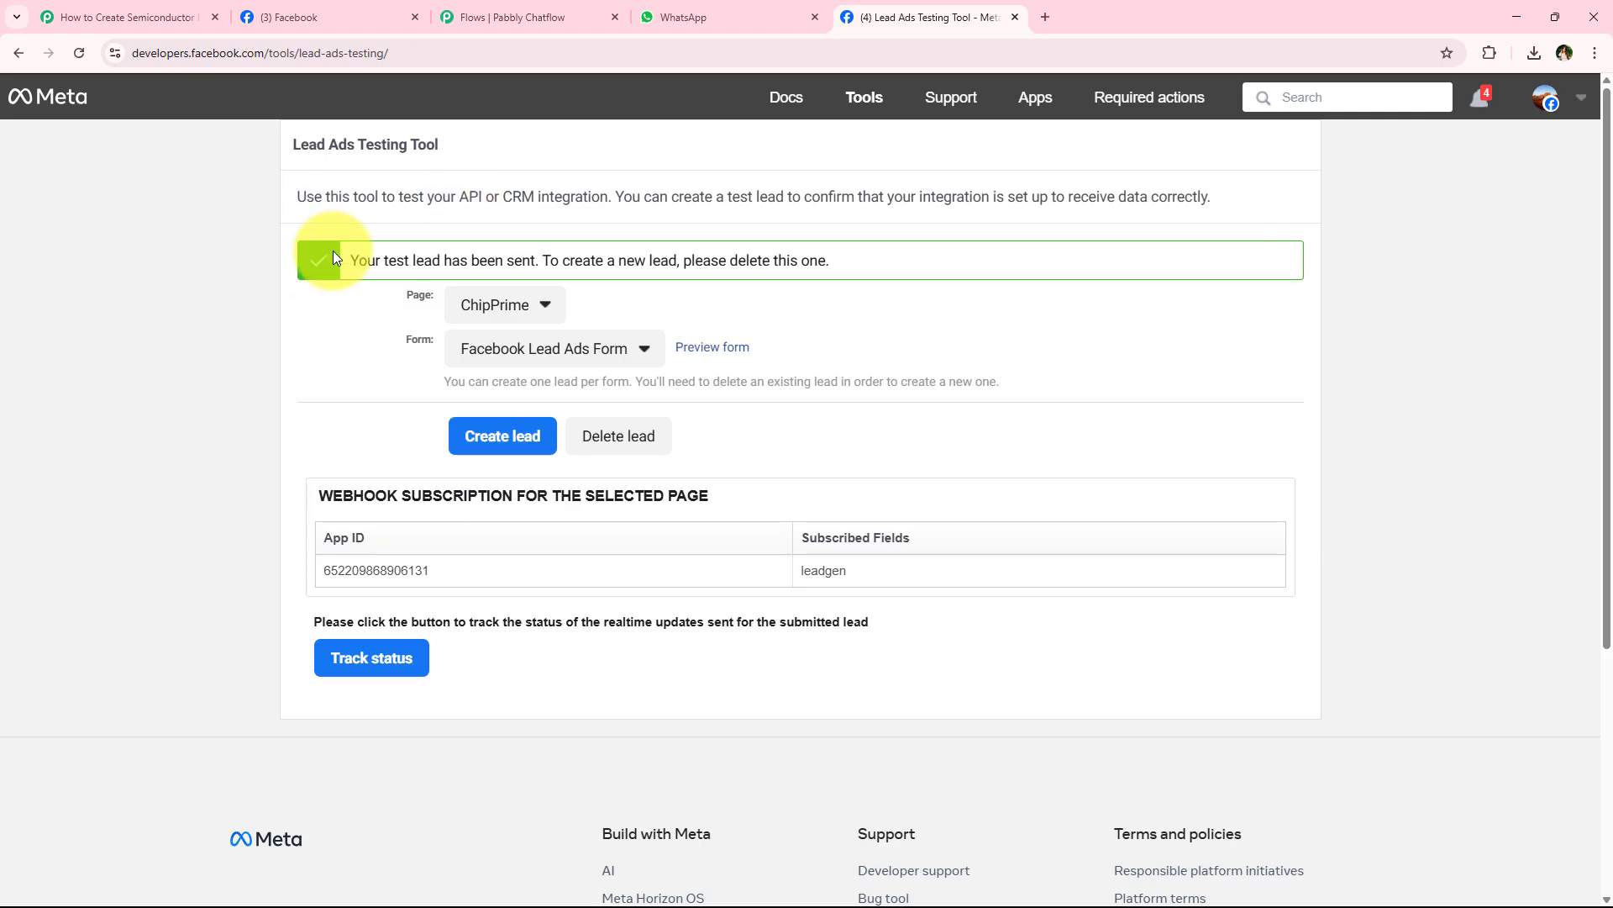
left_click_drag(347, 260, 546, 256)
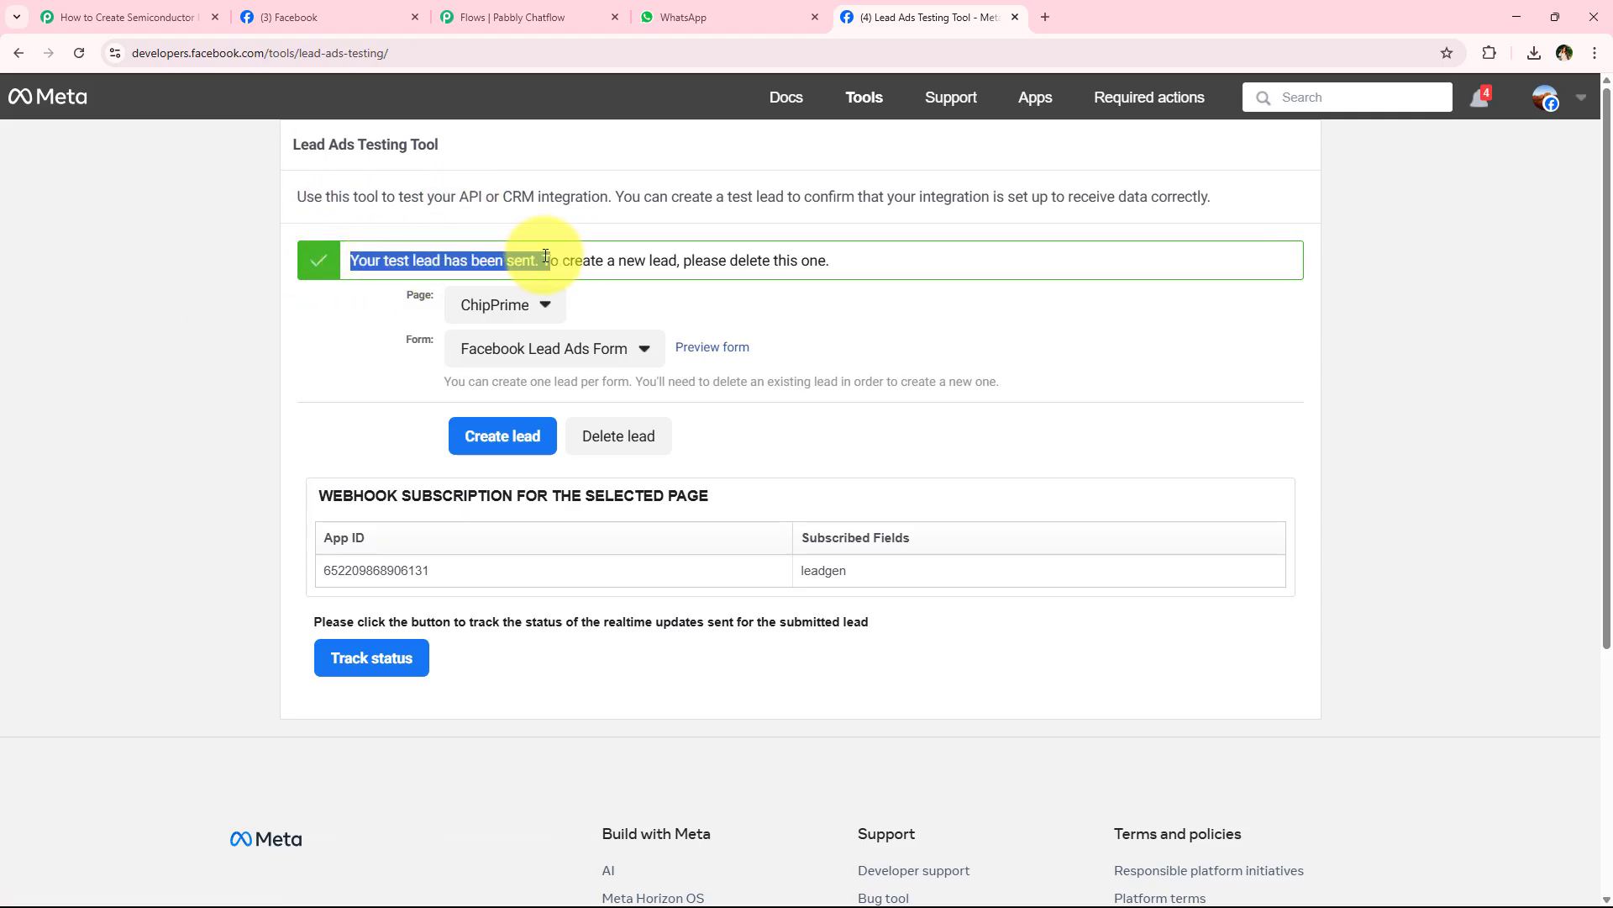
left_click(385, 350)
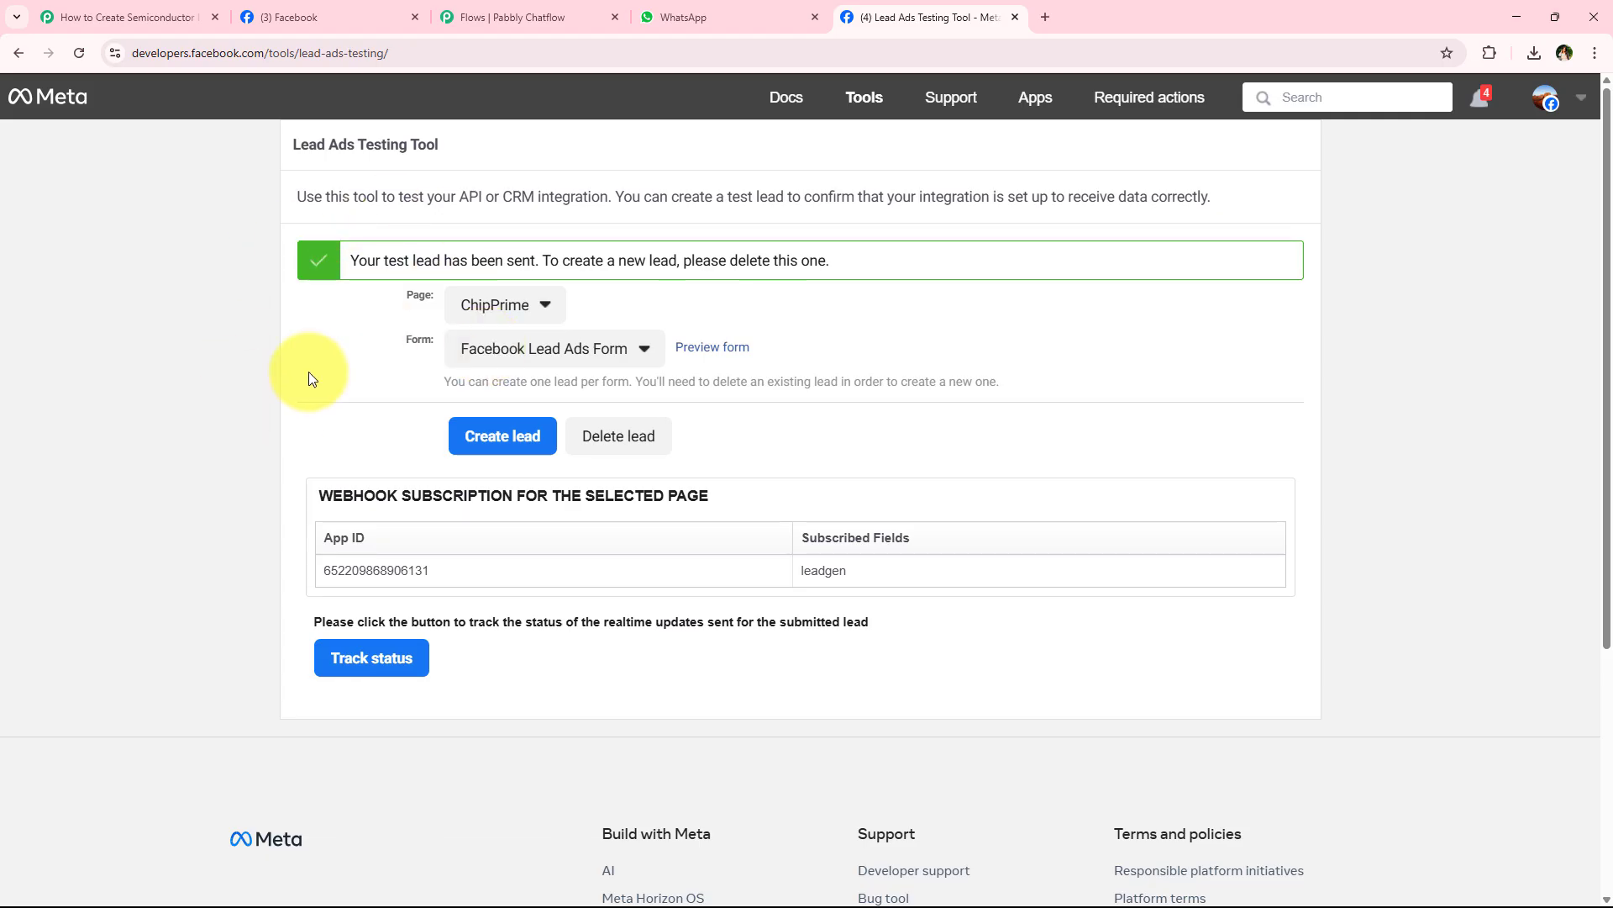
- Switch to the WhatsApp desktop app, check the greeting in the new template message and answer it with Speak to an Expert
key("alt+Tab")
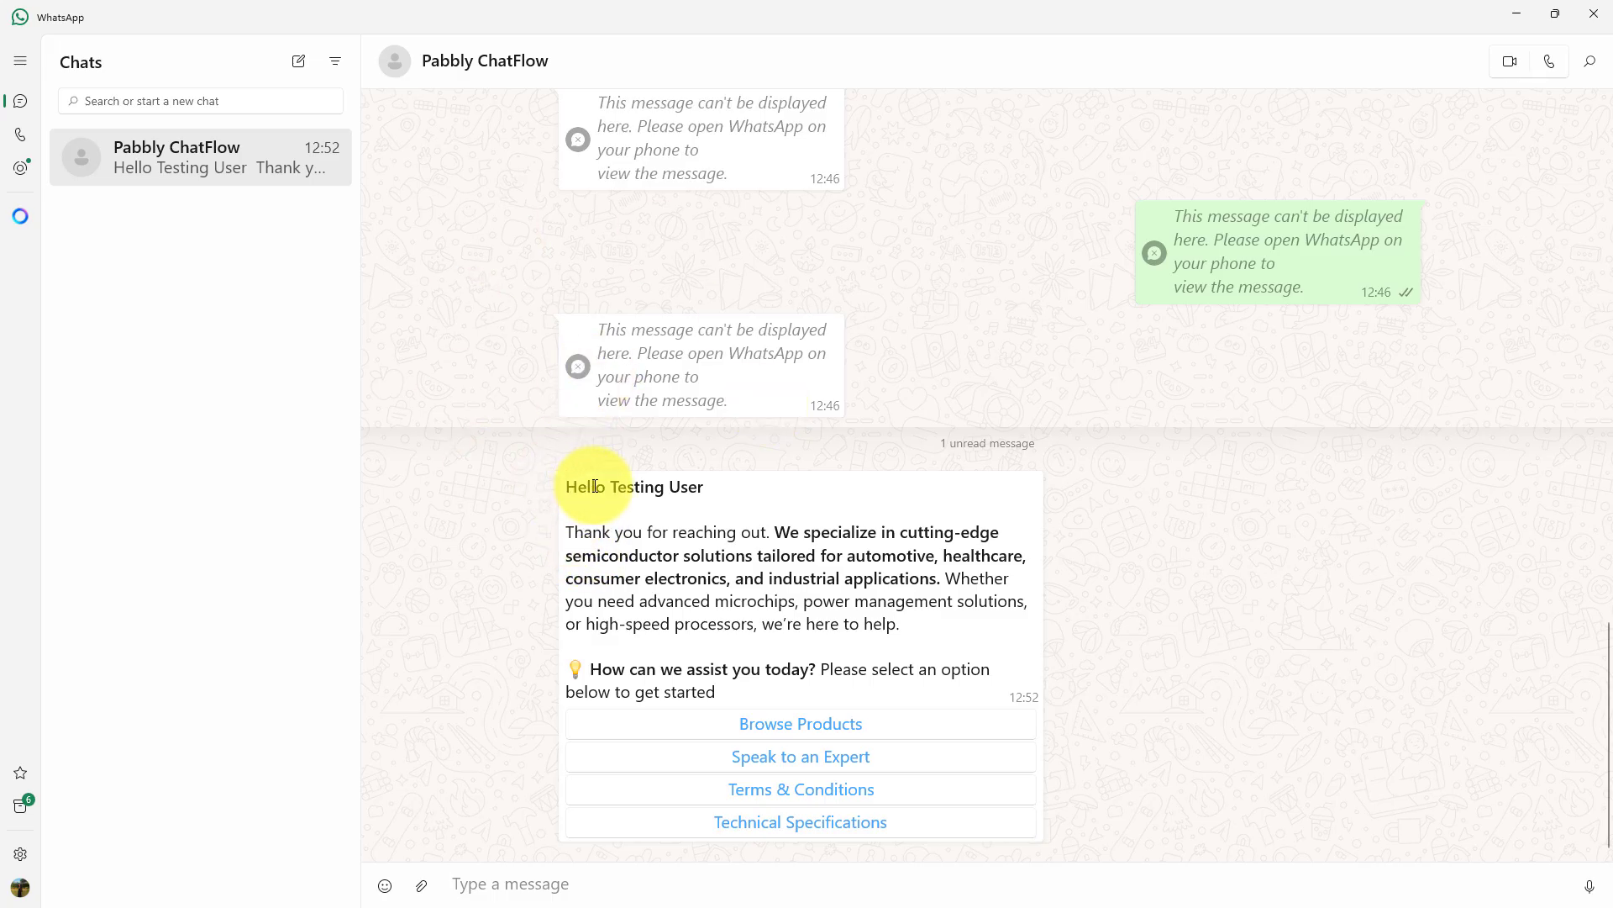
left_click_drag(576, 481, 737, 482)
left_click(610, 535)
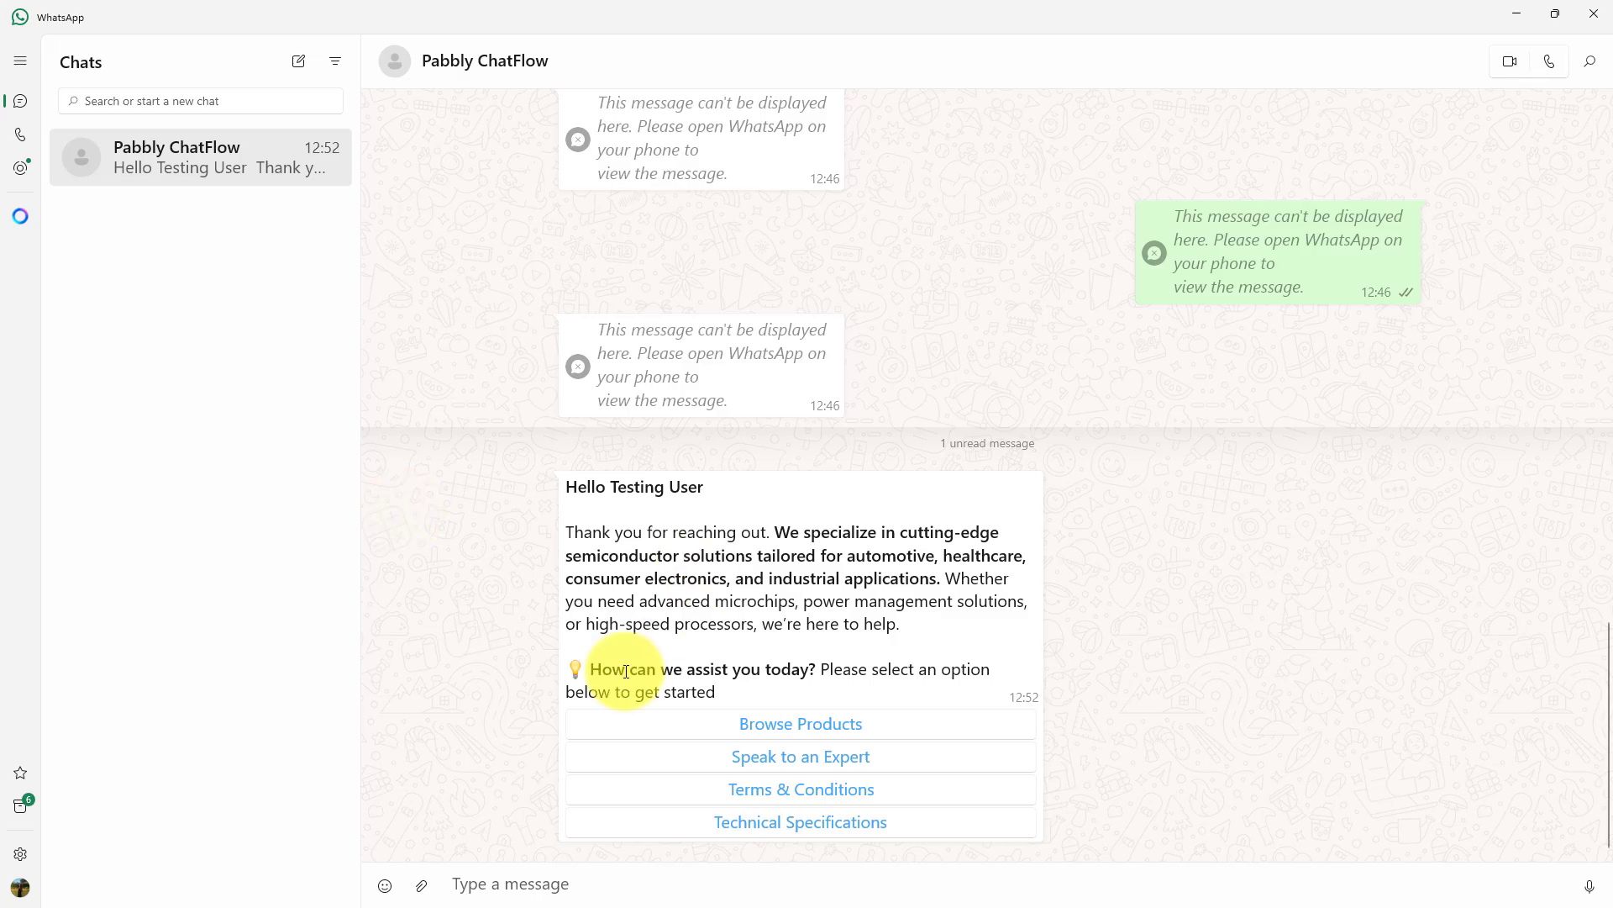
left_click(833, 758)
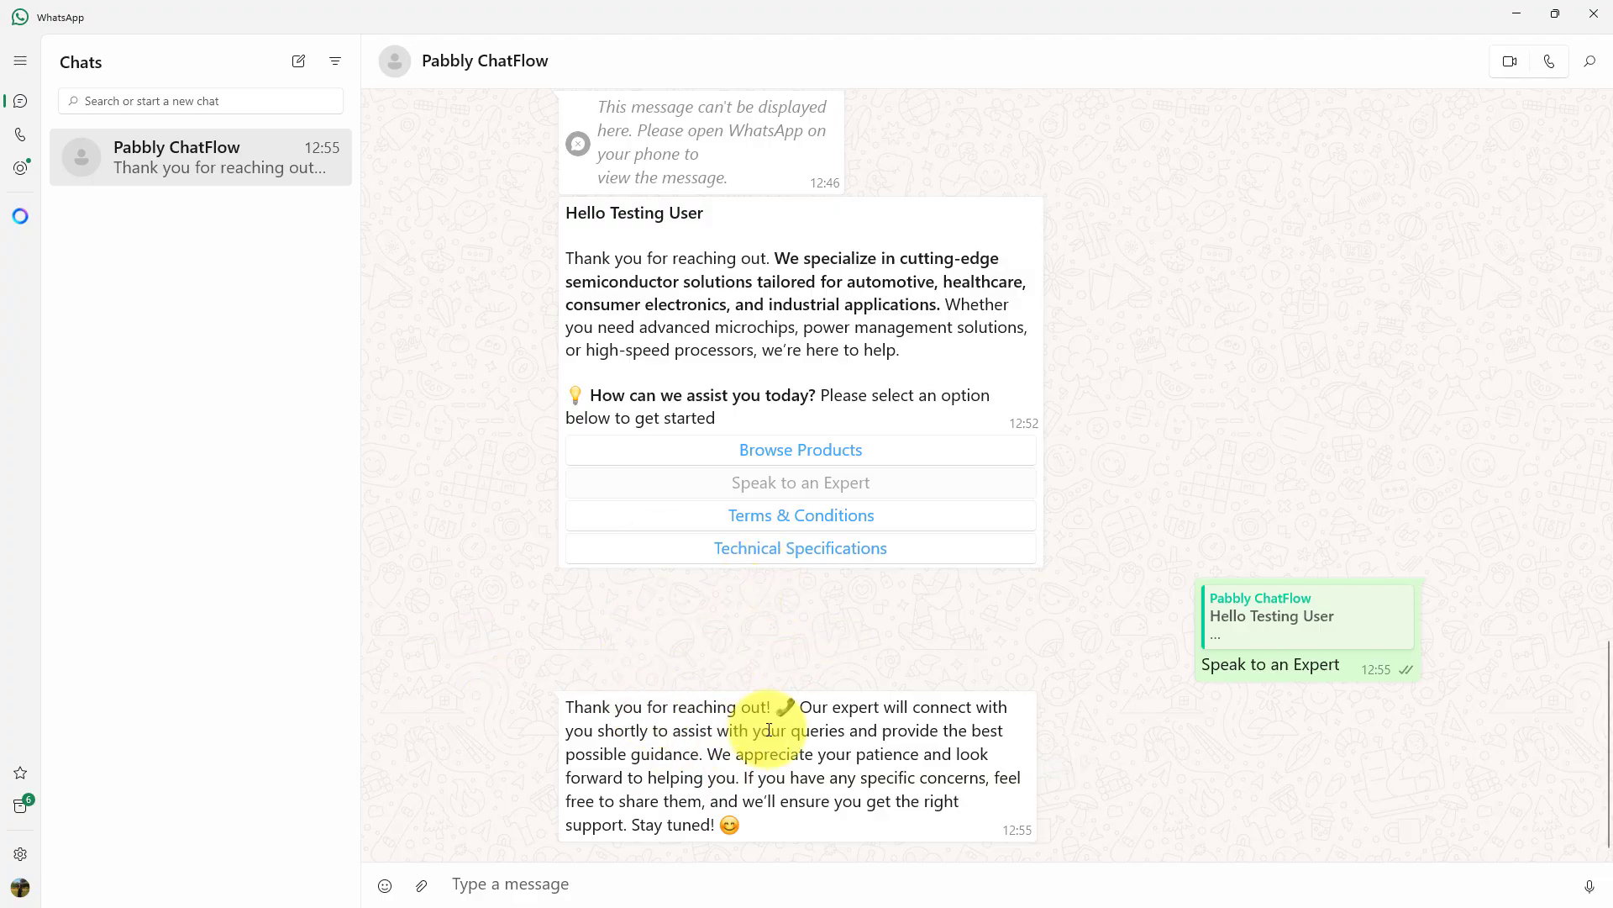
scroll(738, 617, "up", 1)
scroll(714, 521, "down", 1)
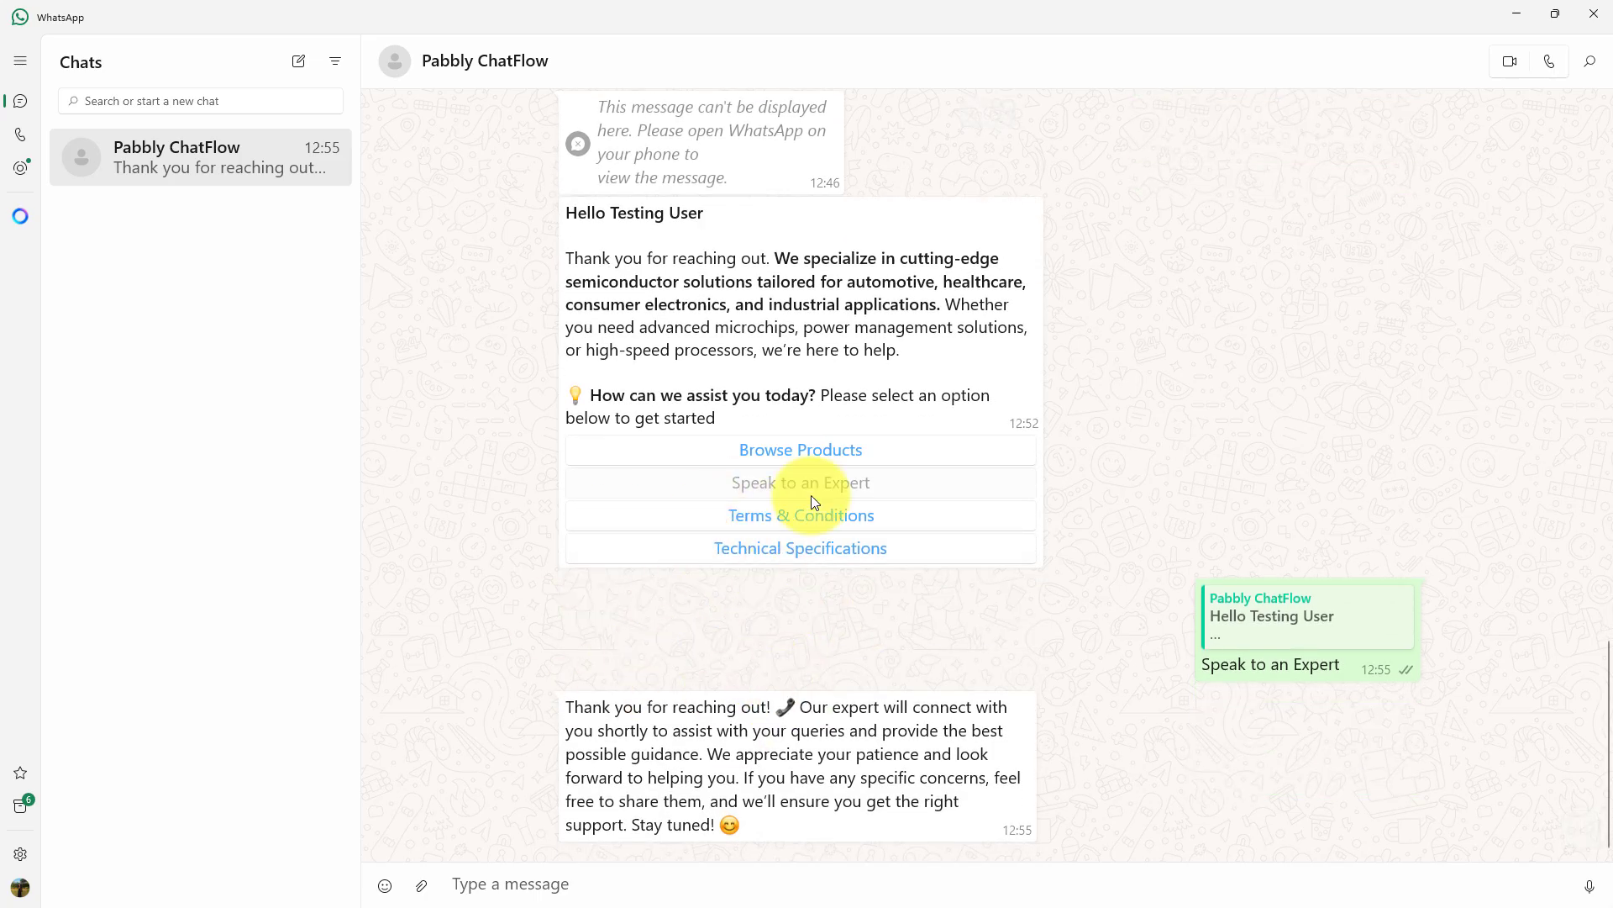
- Answer the template message with Browse Products and choose Terms & Conditions on the Product Catalog.pdf message in WhatsApp Web
left_click(834, 452)
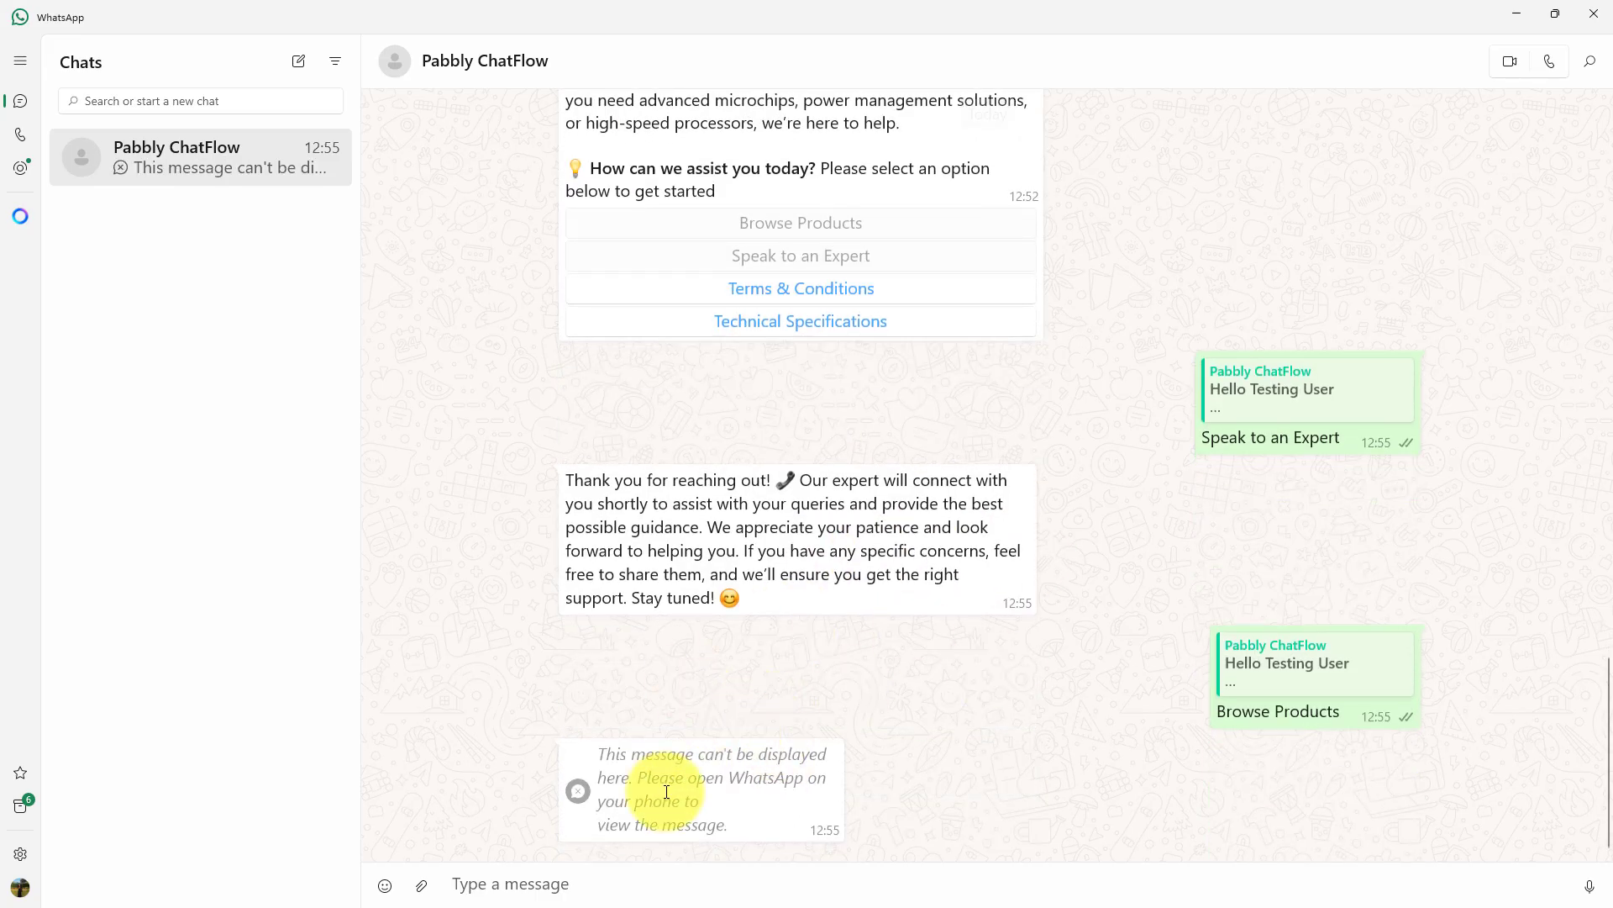
left_click(1525, 23)
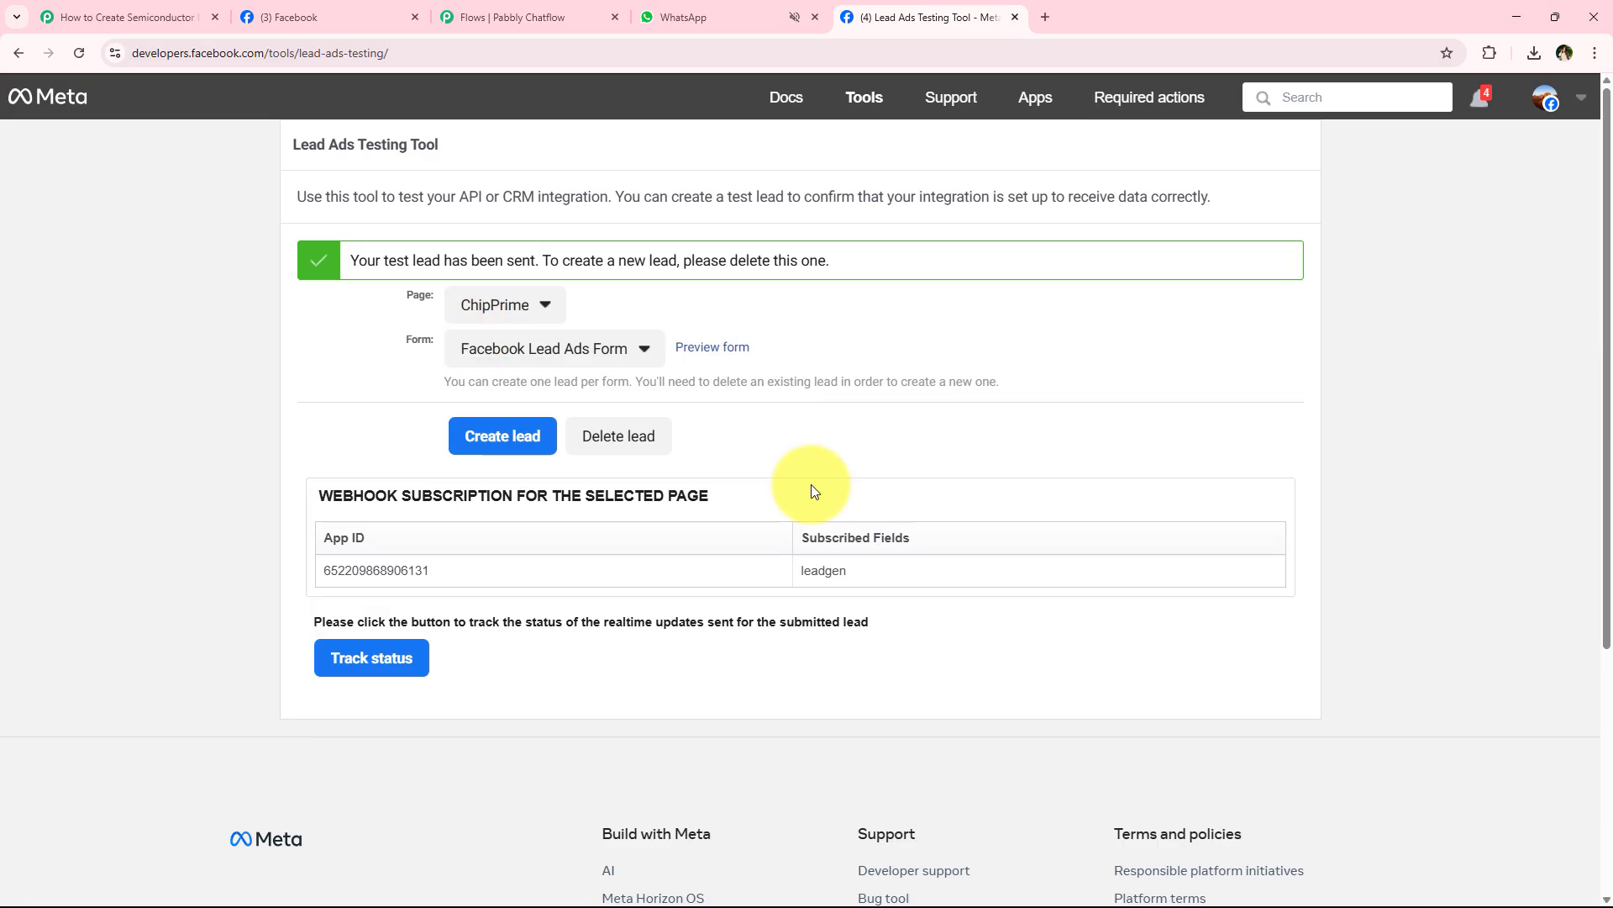
left_click(727, 10)
scroll(731, 595, "down", 4)
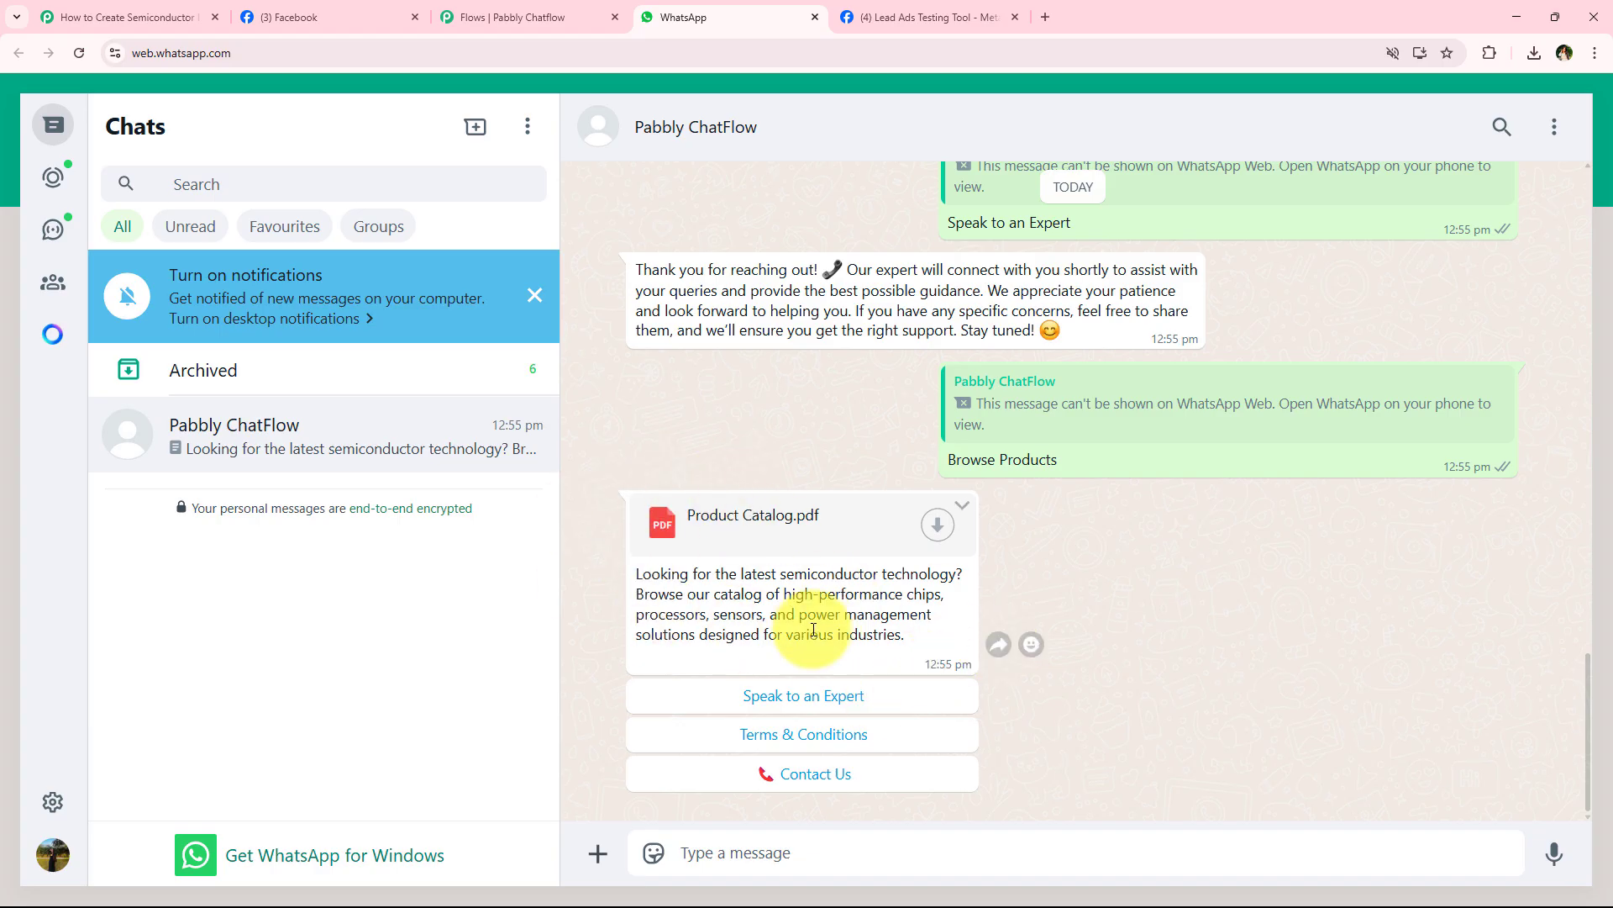
left_click(864, 734)
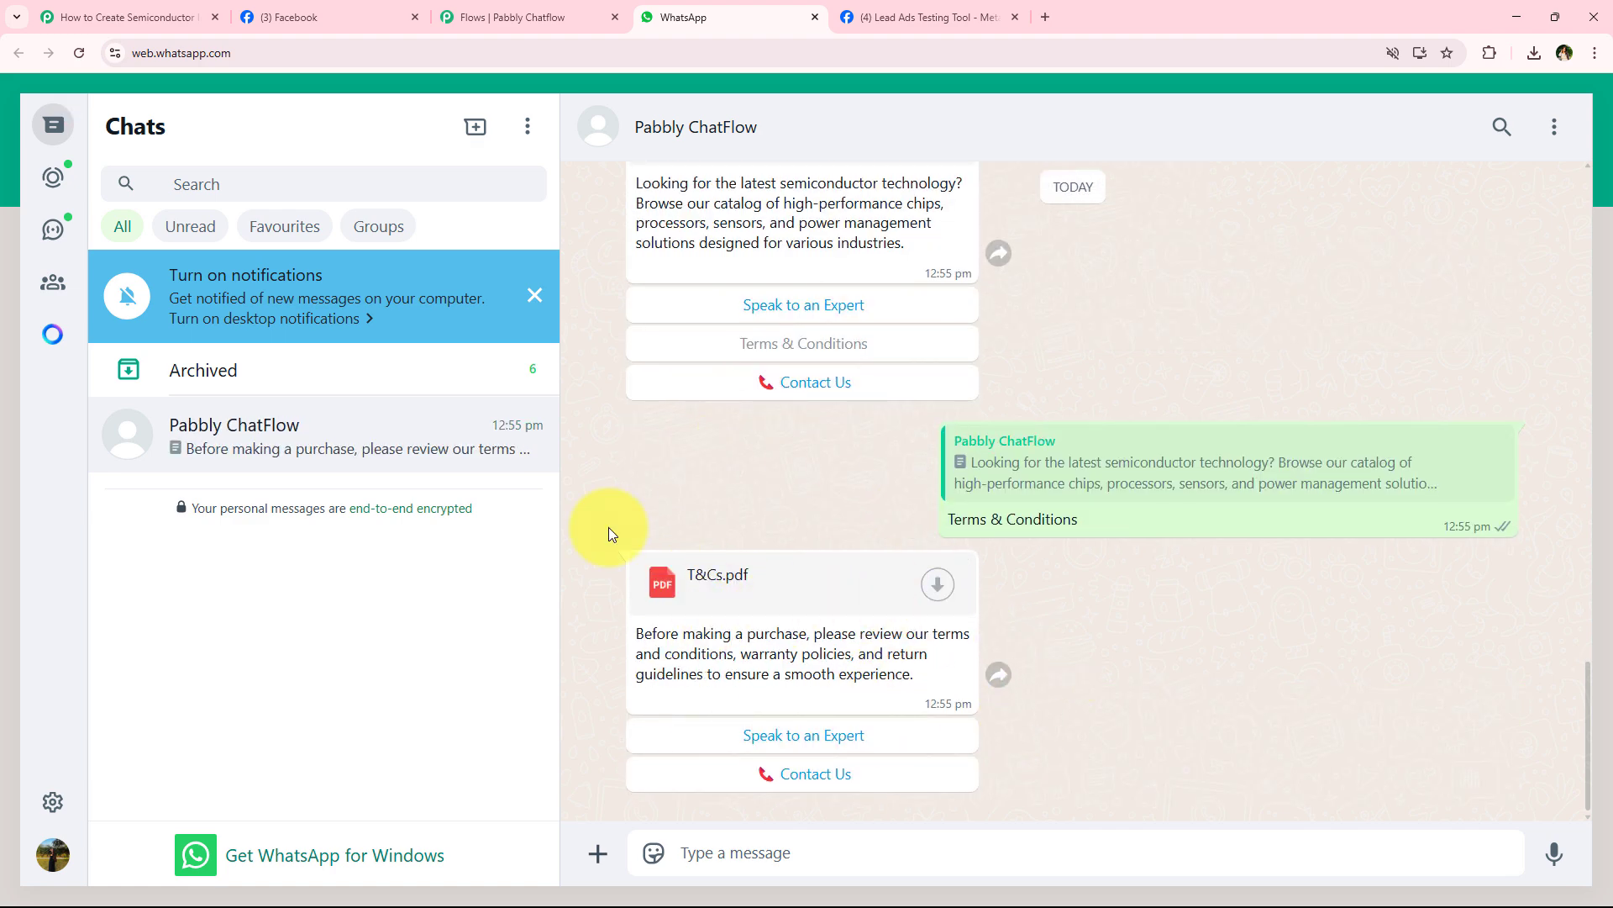
- Review the Pabbly Connect workflow alongside the message layout of the Semiconductor Solutions flow in Pabbly Chatflow
left_click(185, 16)
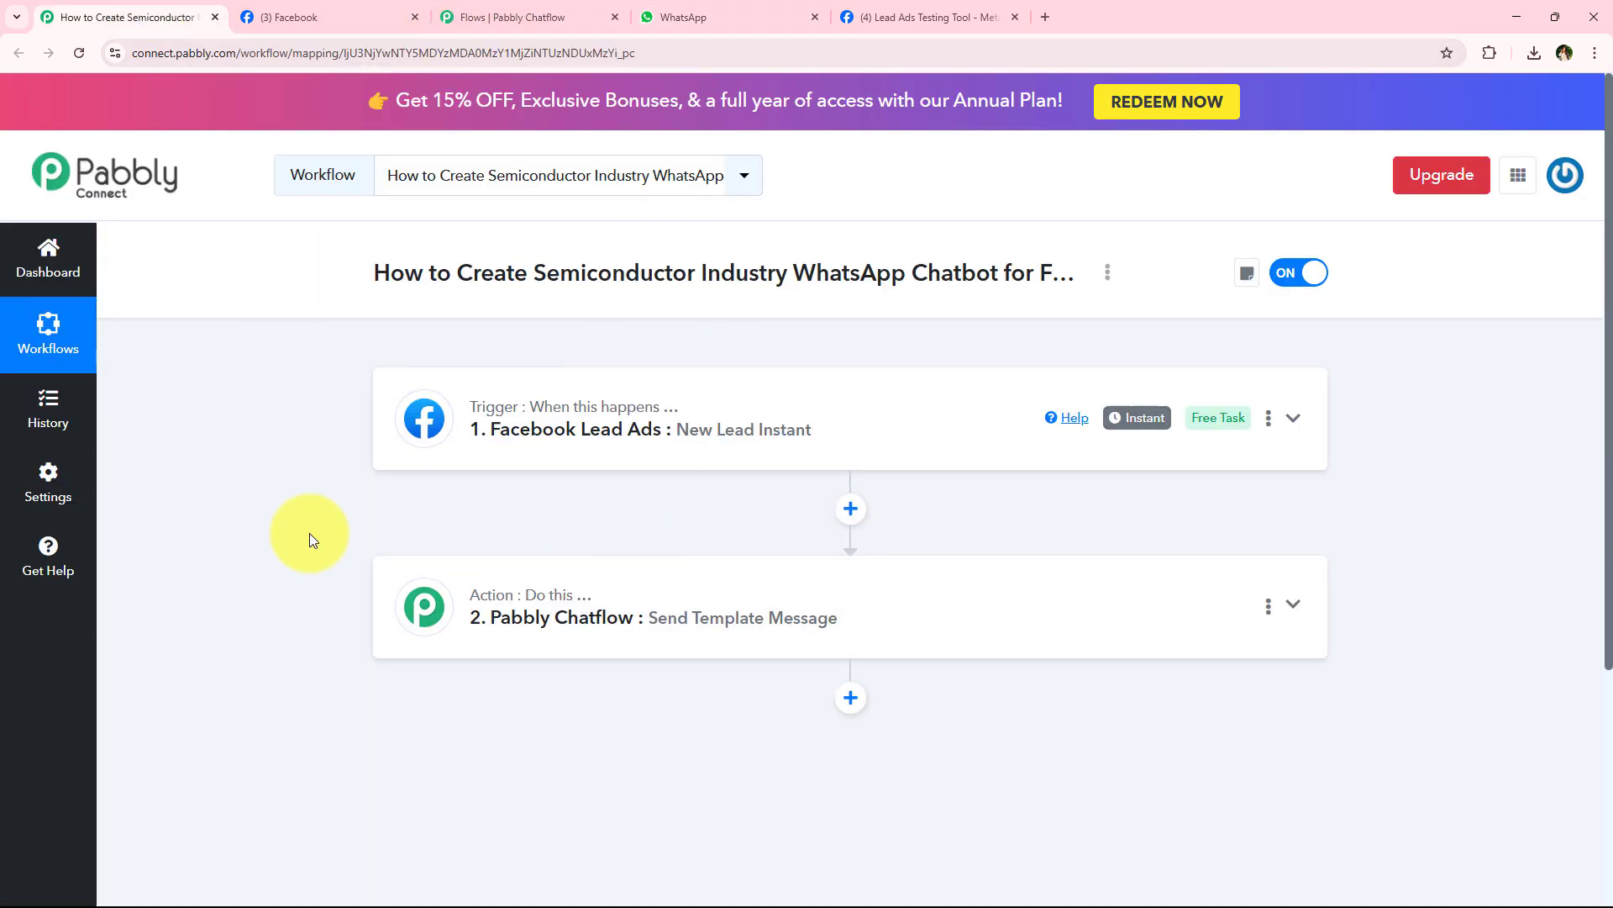
left_click(529, 17)
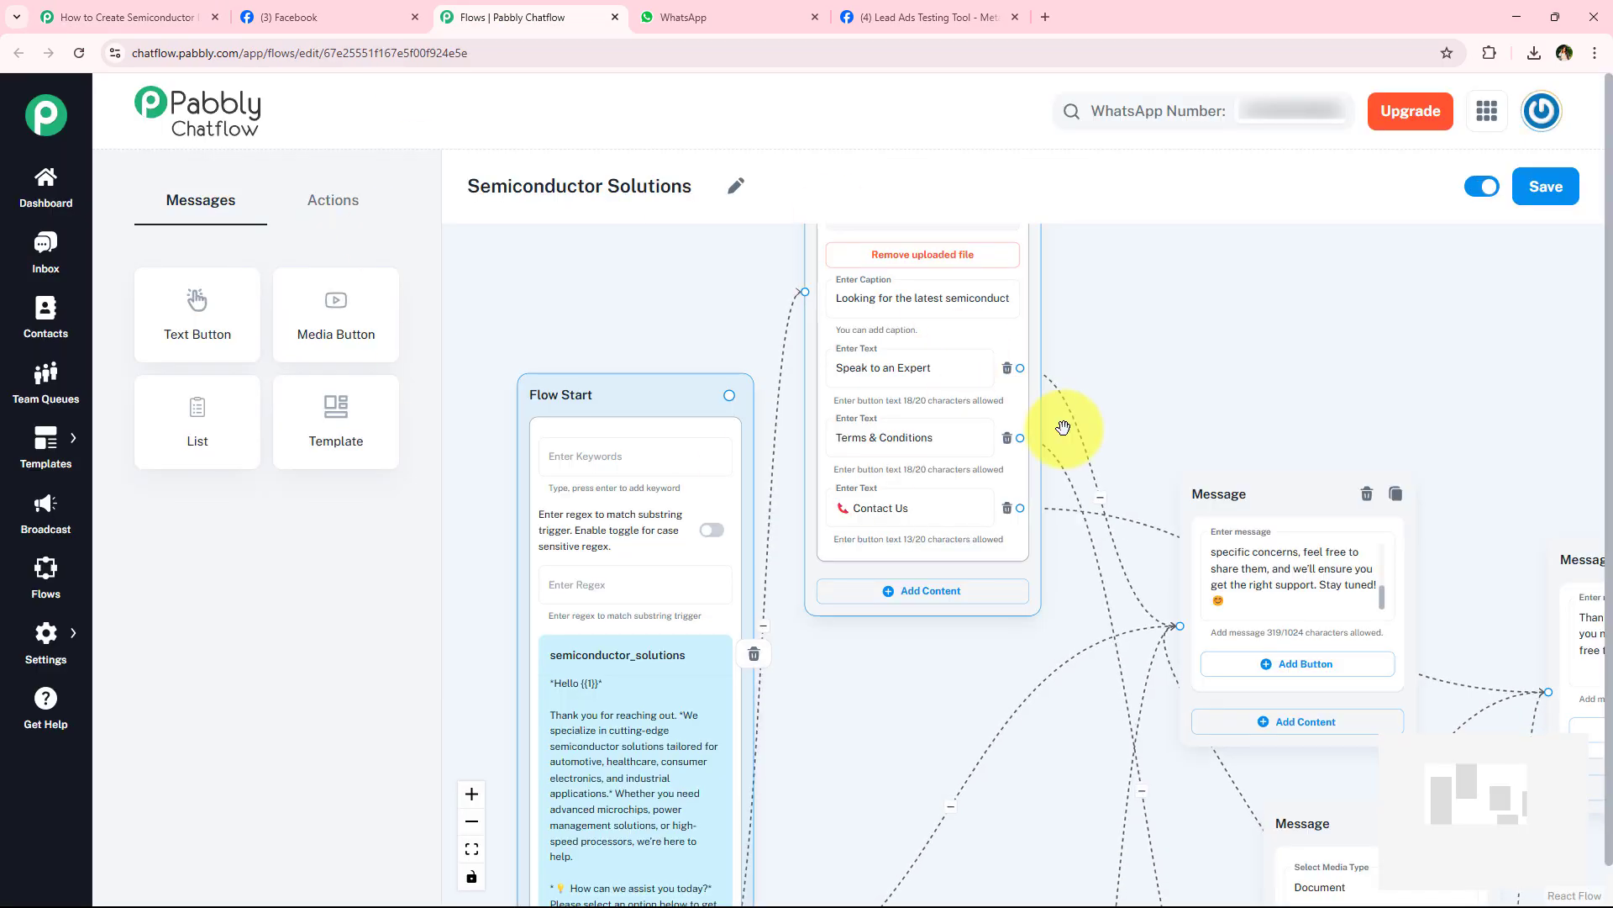
left_click_drag(1062, 425, 965, 334)
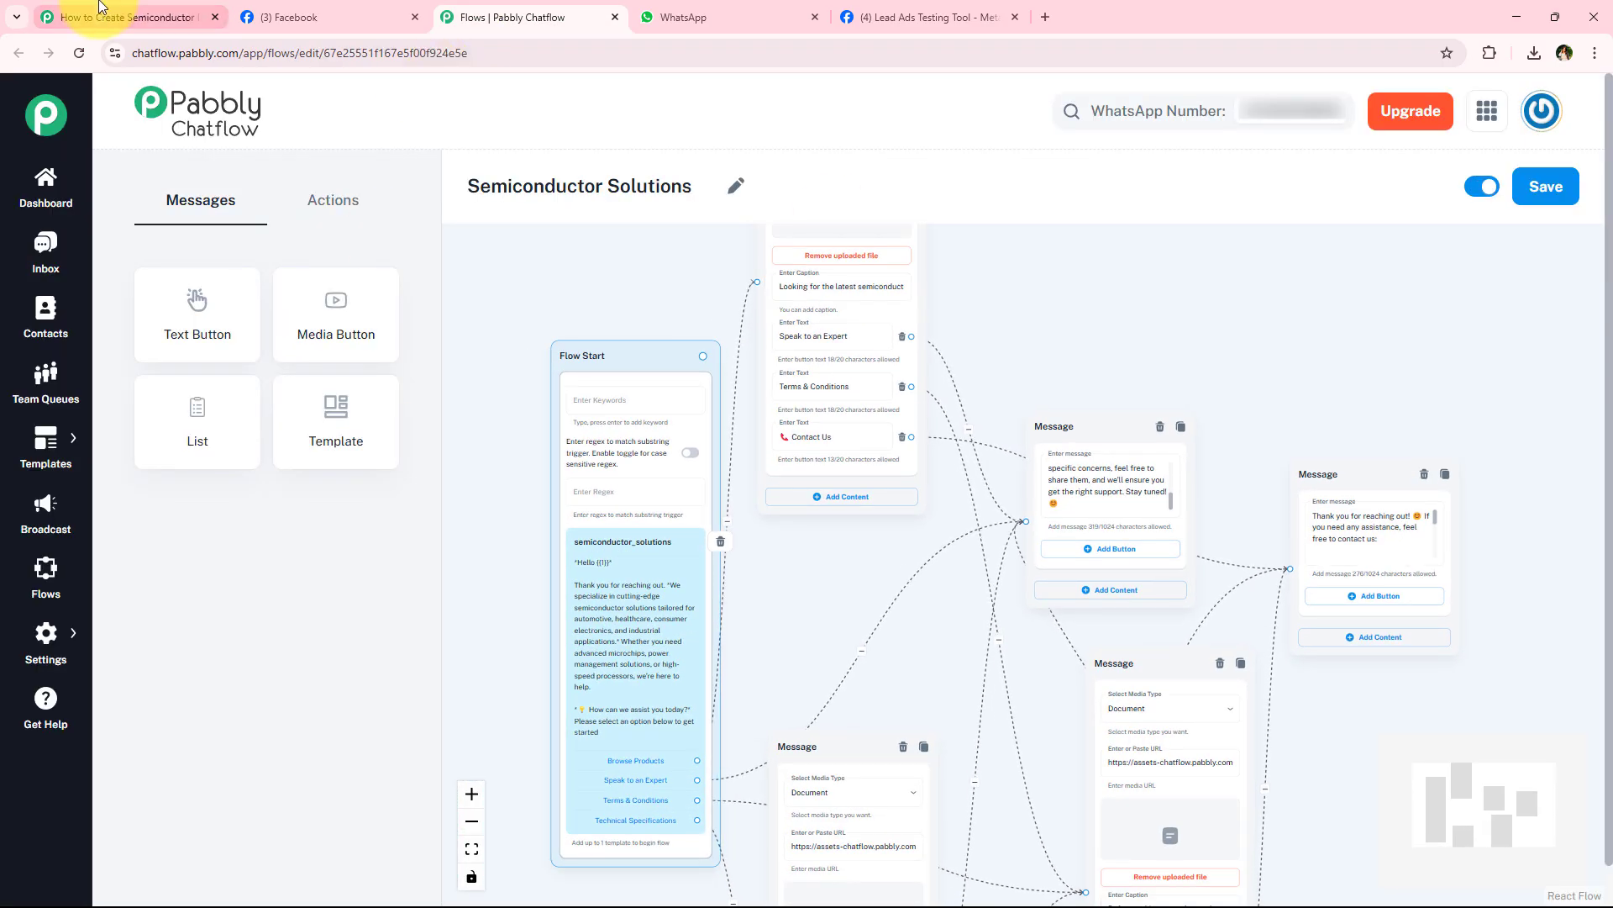
left_click(84, 17)
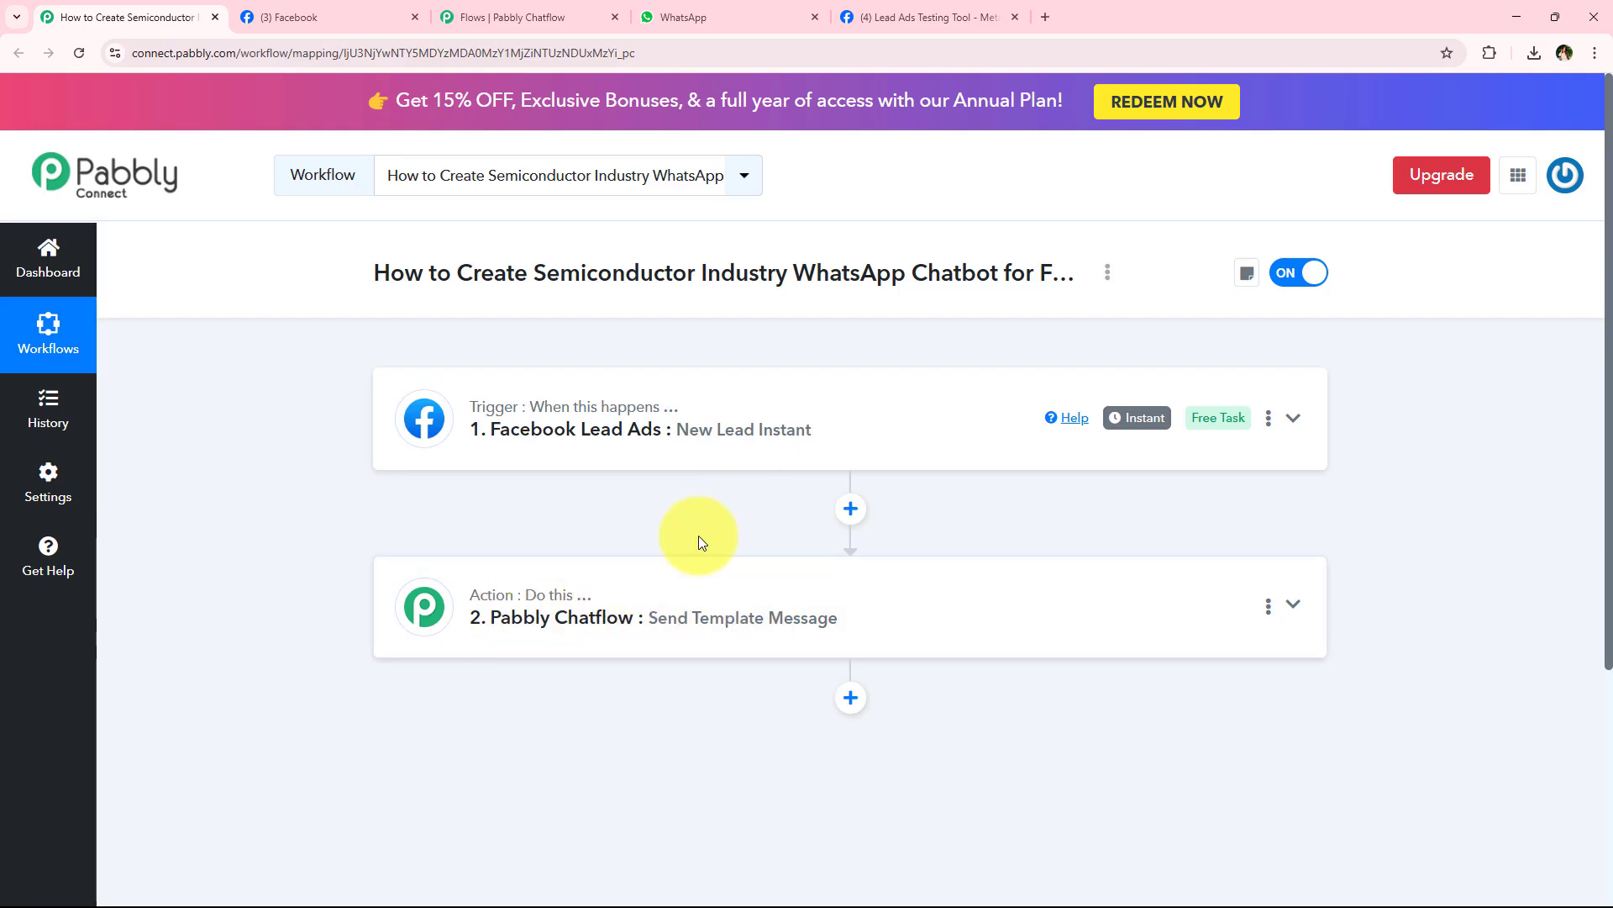
- Examine the semiconductor_solutions template's button connections in the Pabbly Chatflow flow and compare them with the WhatsApp Web conversation
left_click(513, 17)
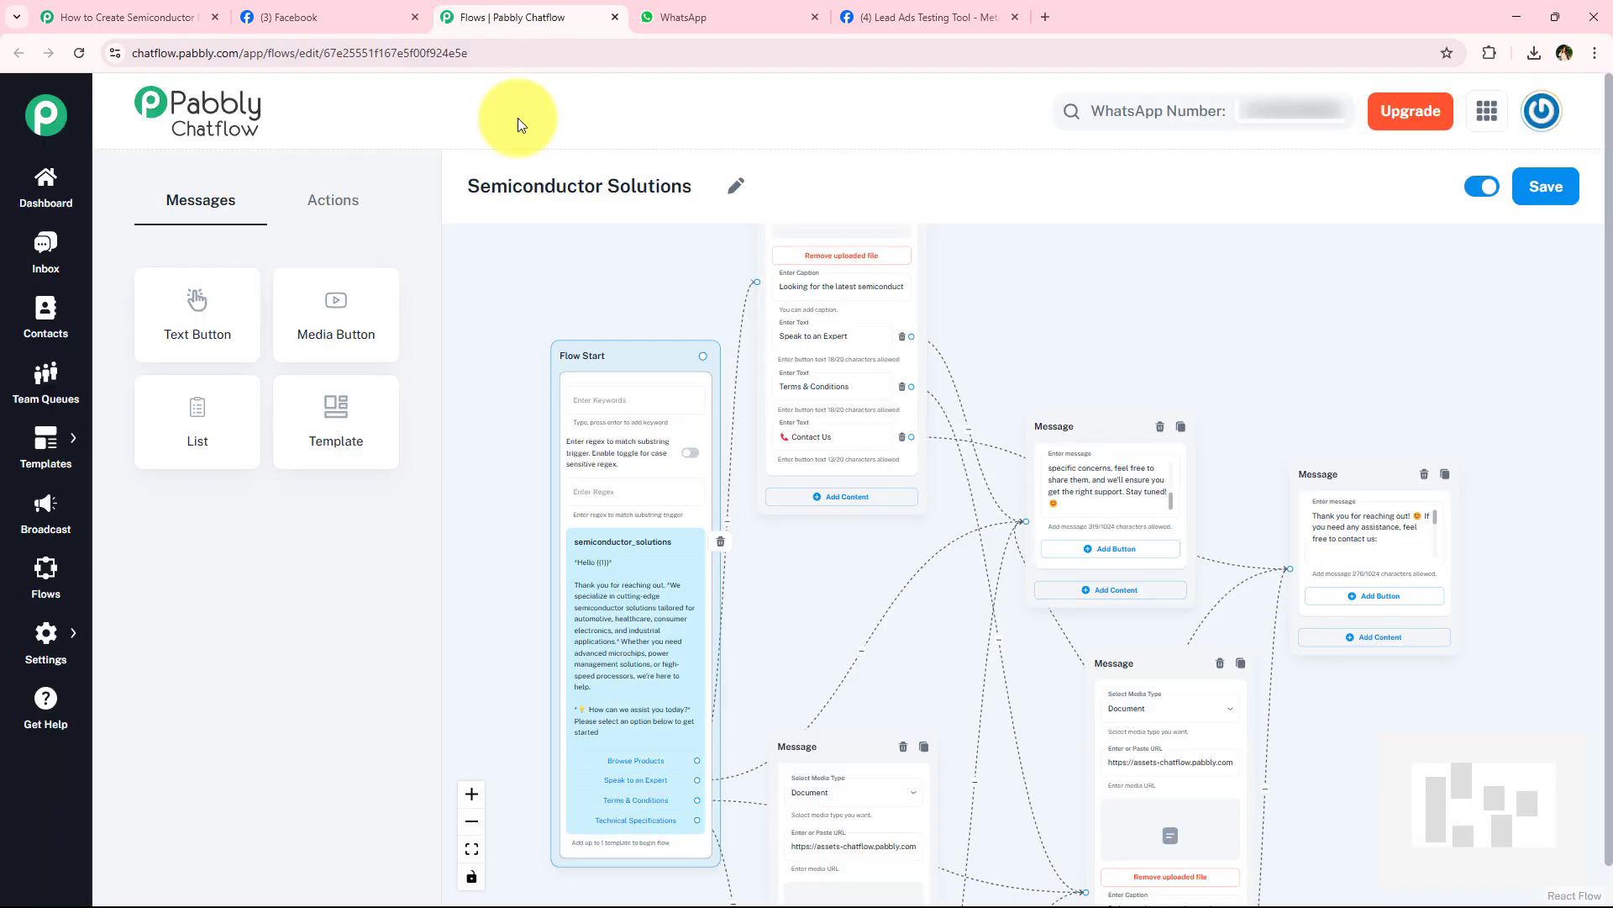
scroll(764, 655, "up", 5)
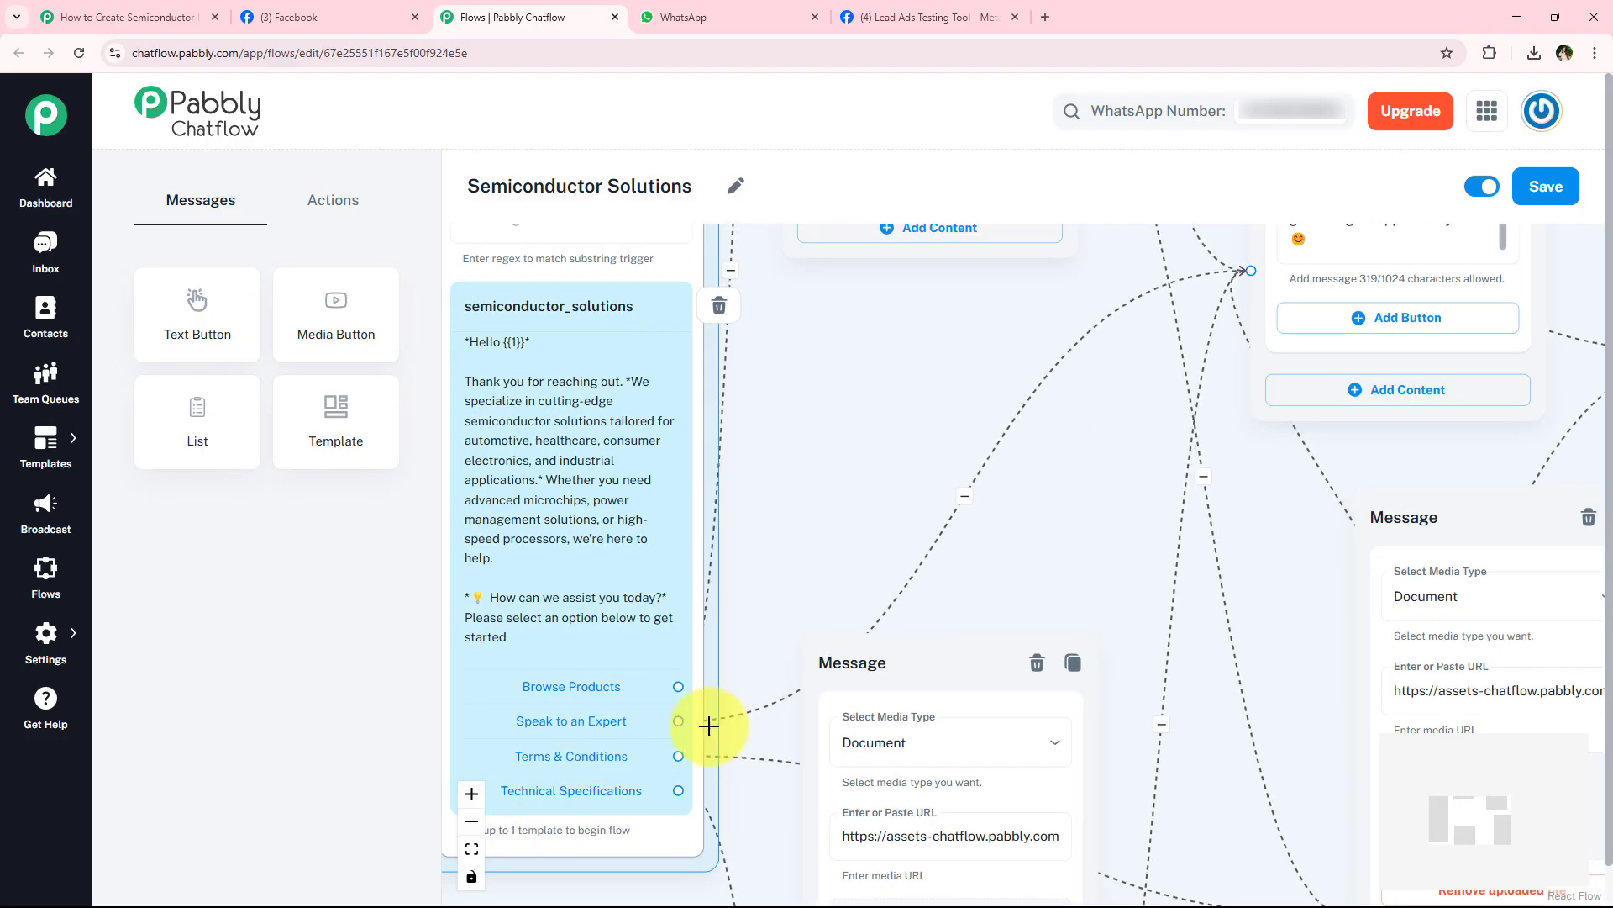
scroll(900, 540, "down", 5)
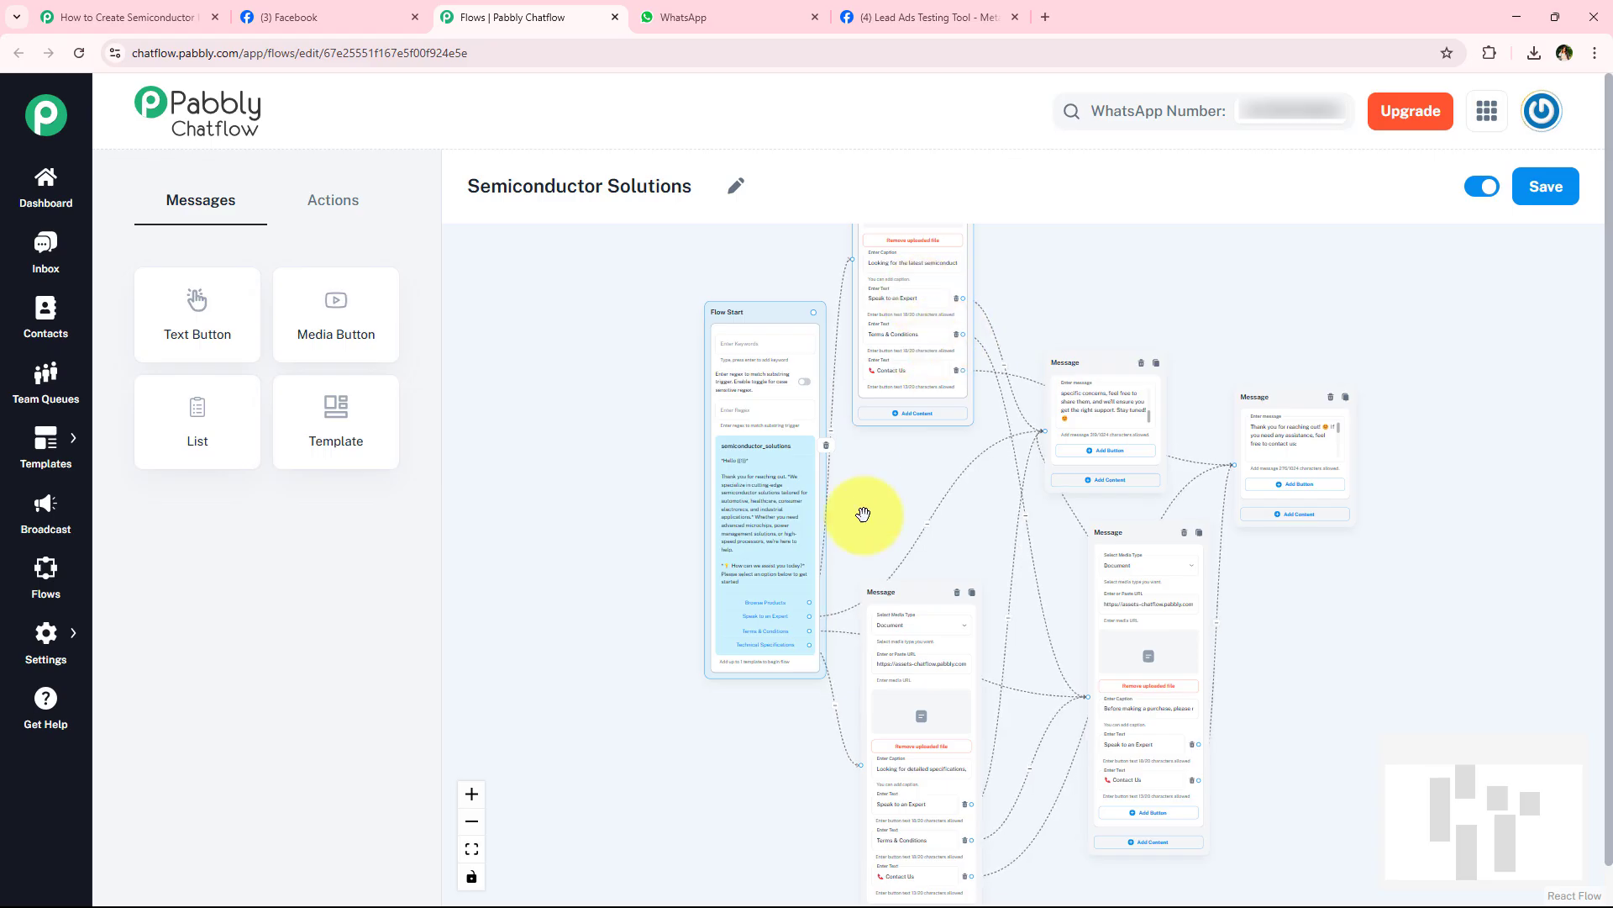
scroll(807, 542, "up", 2)
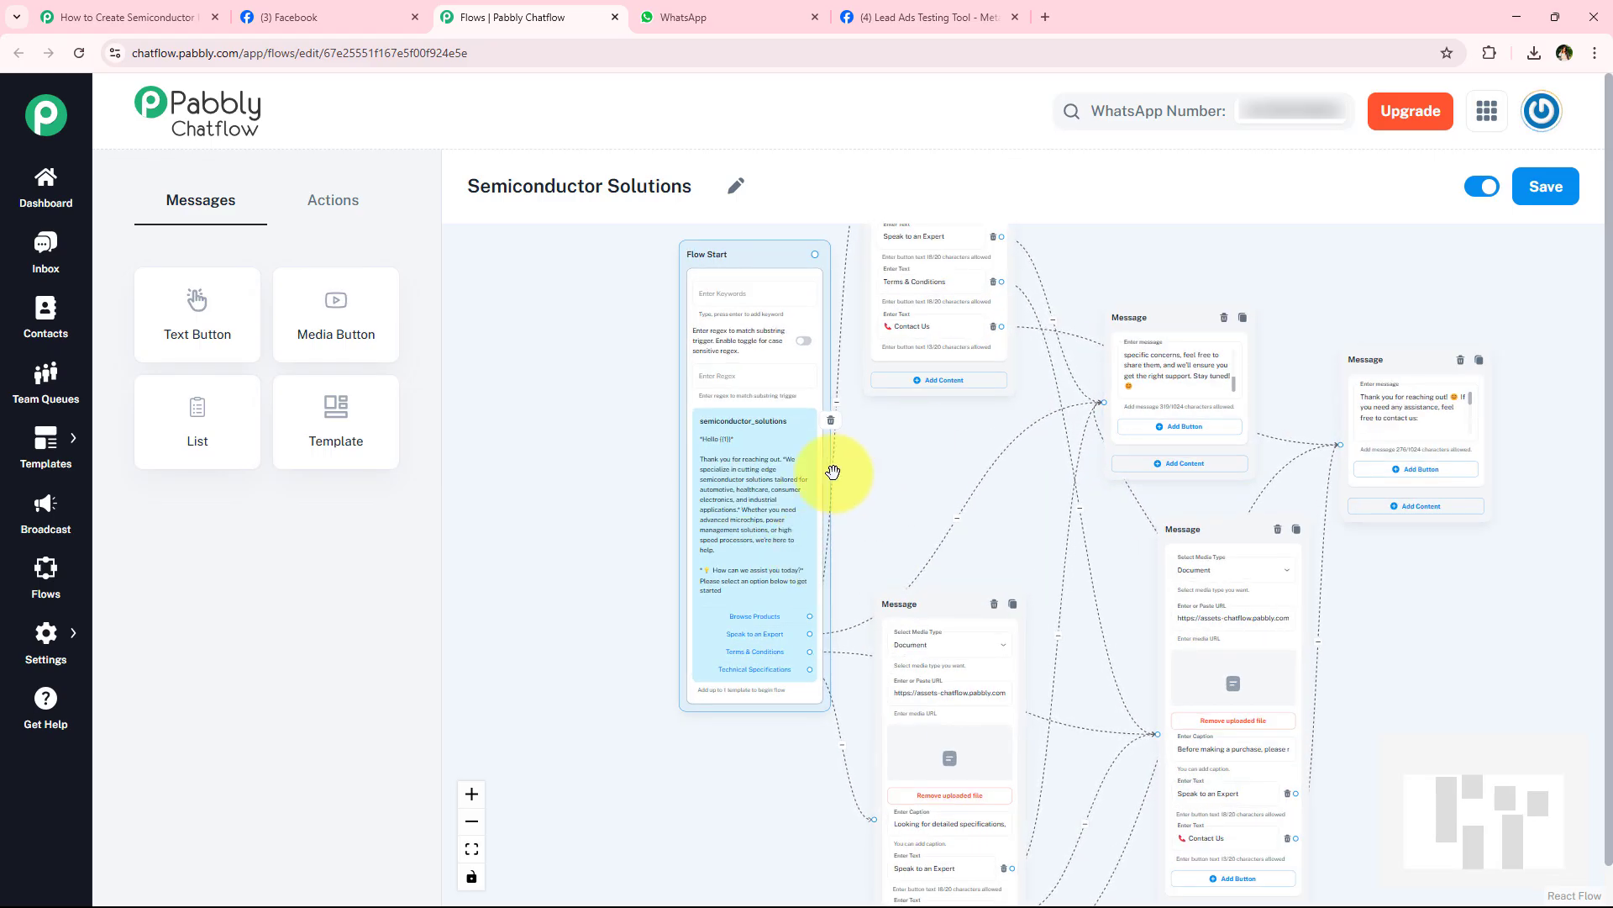
scroll(612, 553, "up", 1)
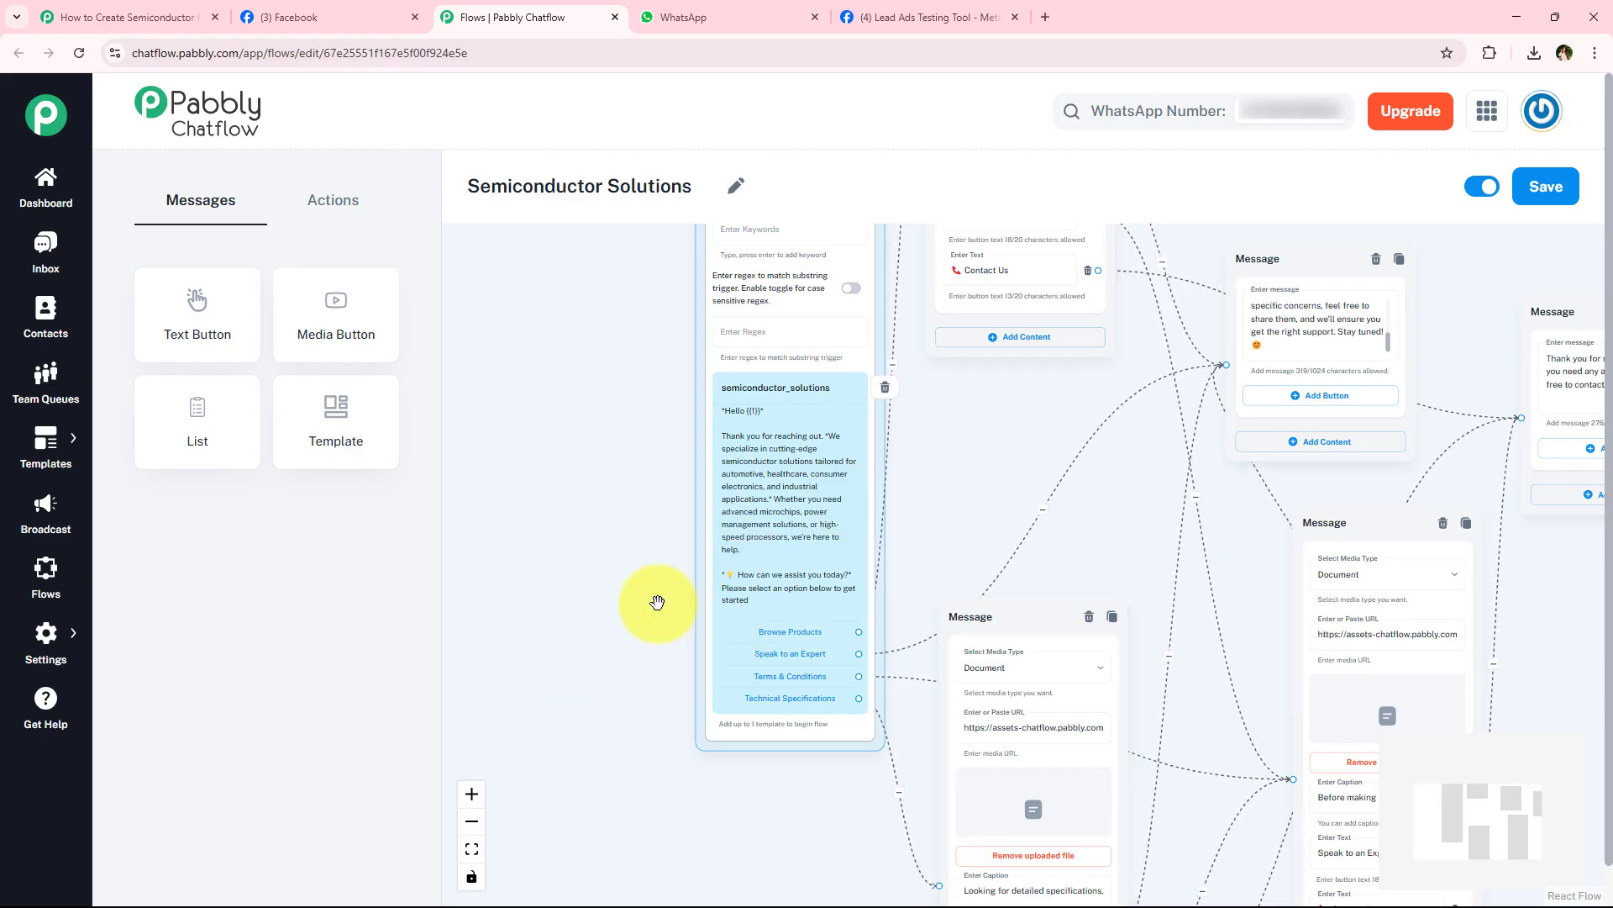
left_click(785, 15)
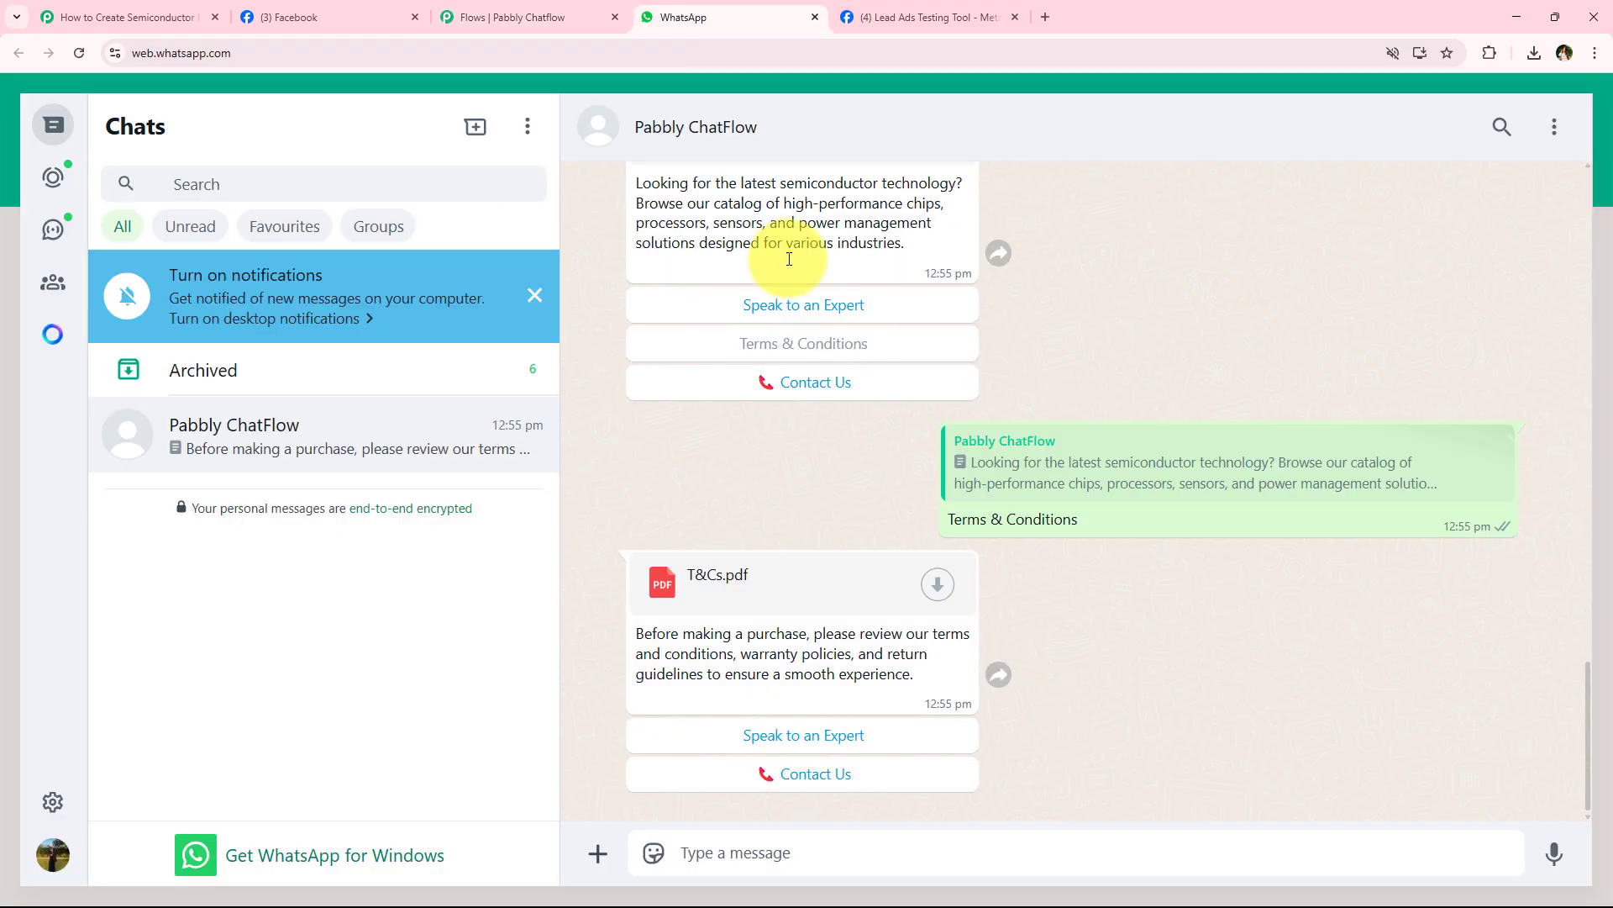
left_click(532, 11)
scroll(605, 576, "up", 2)
left_click_drag(639, 517, 441, 557)
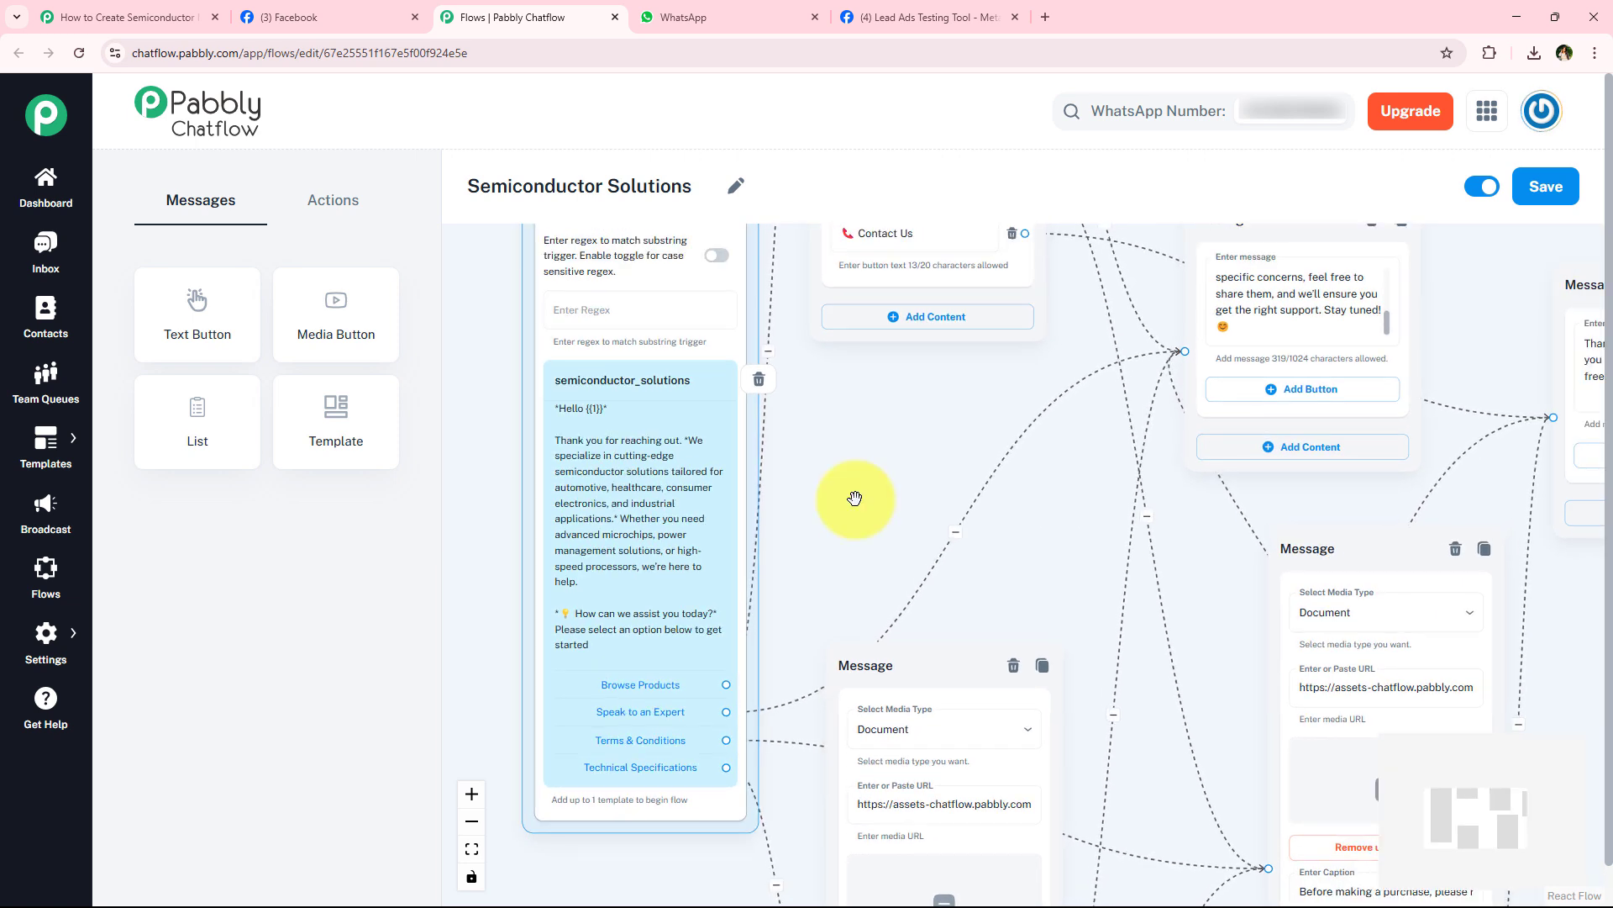